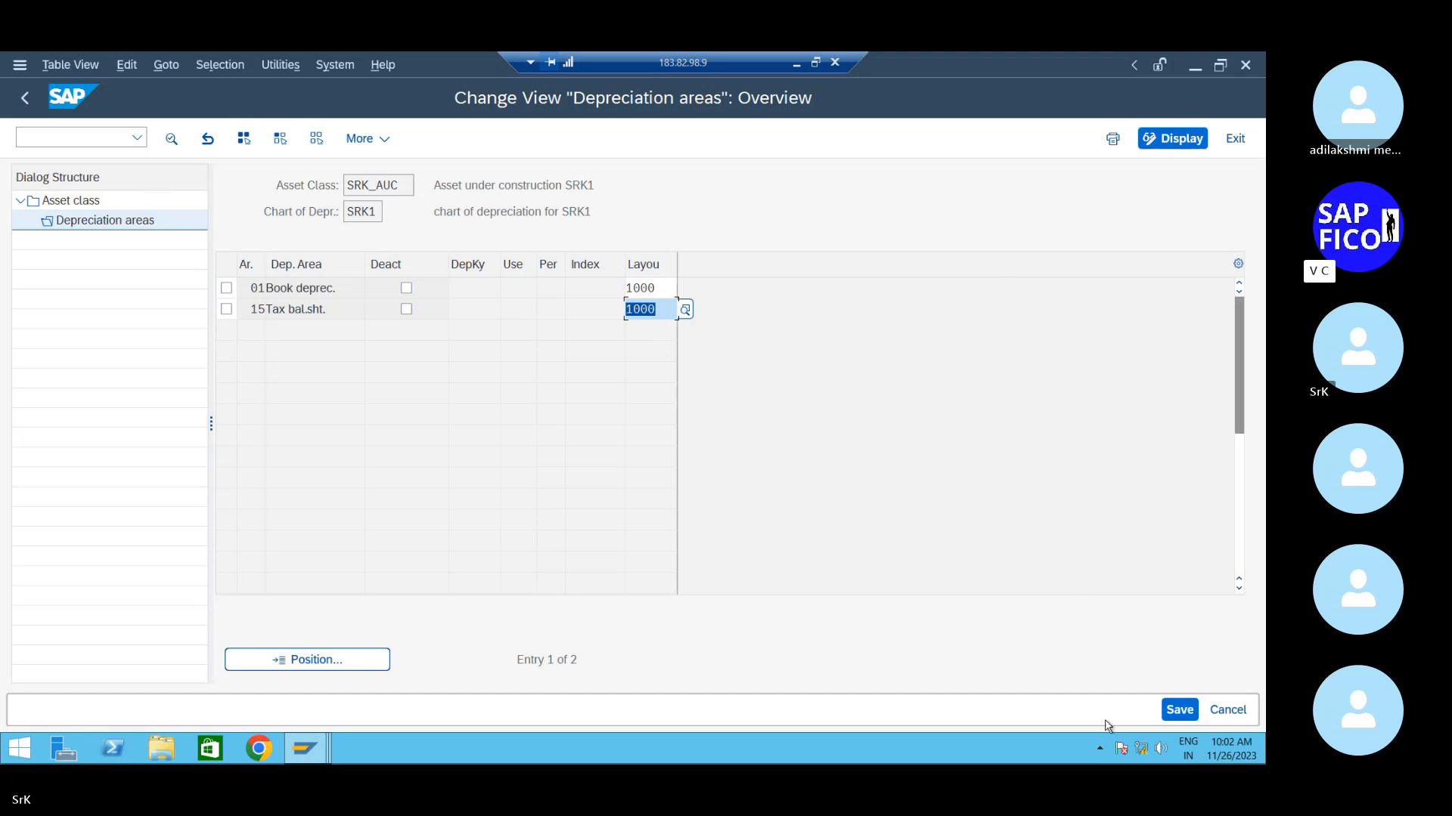
- Save the SRK_AUC depreciation area settings, then cancel back to the Asset class overview
click(1164, 713)
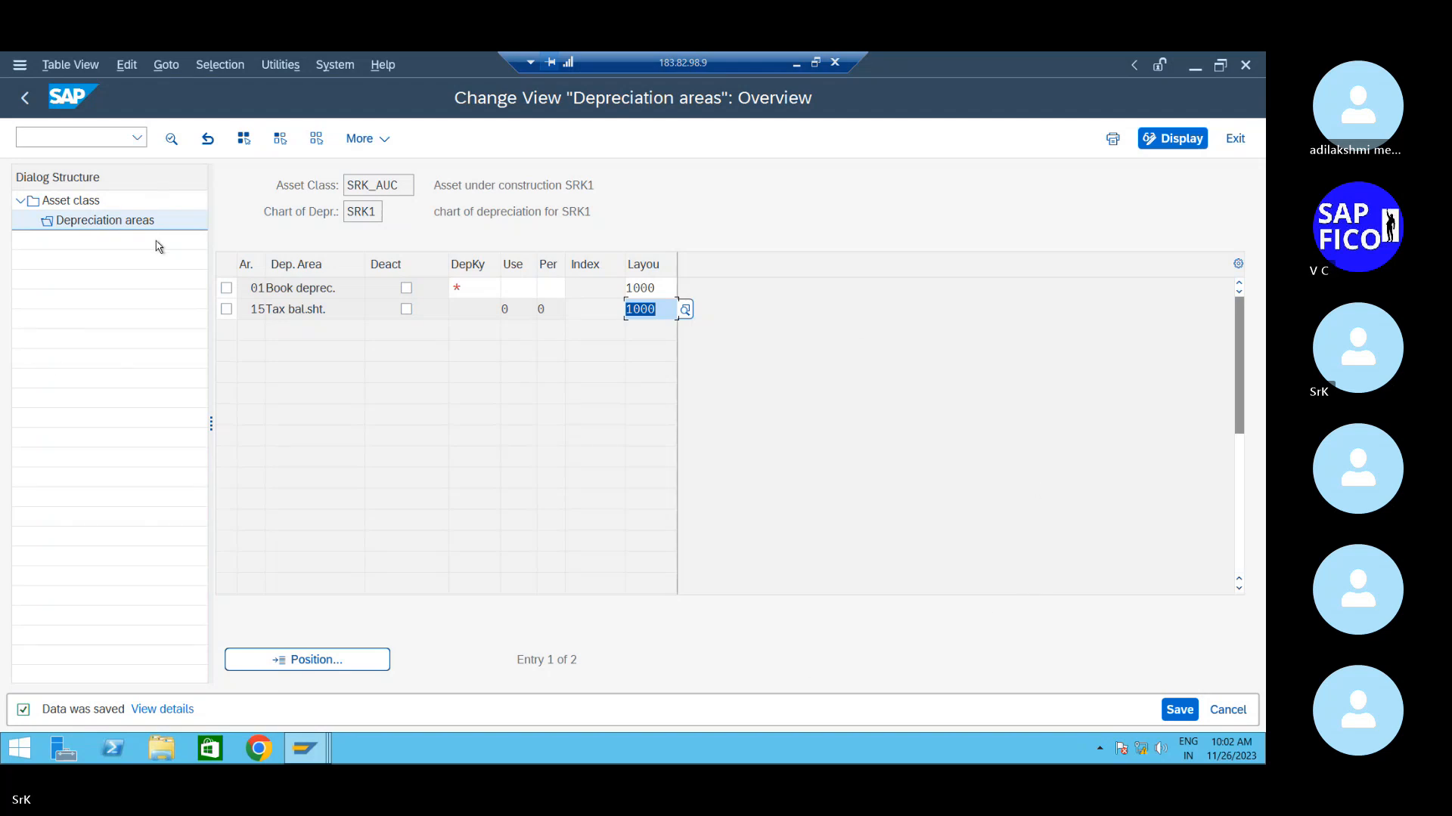
click(1178, 709)
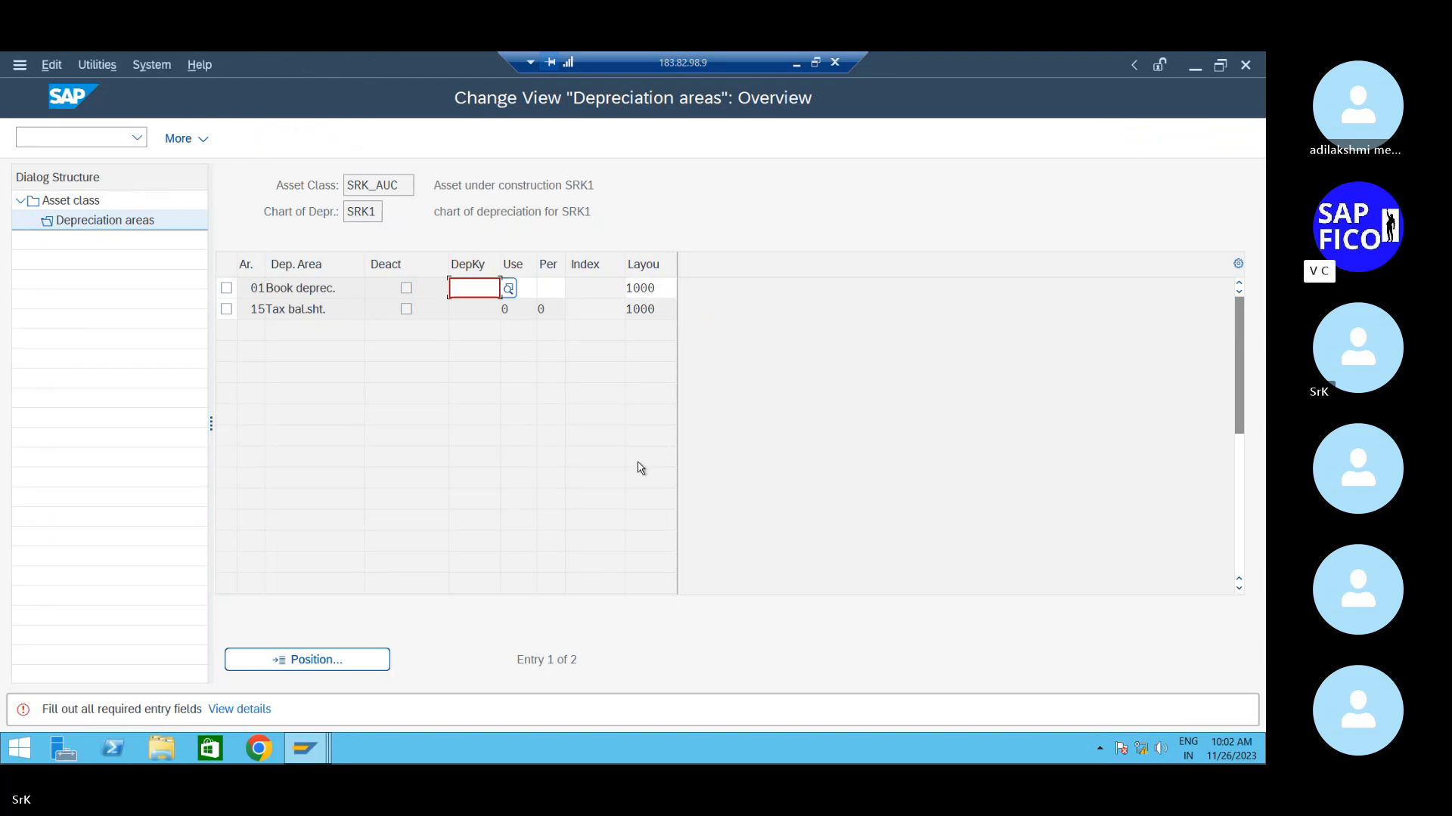
click(198, 139)
click(205, 167)
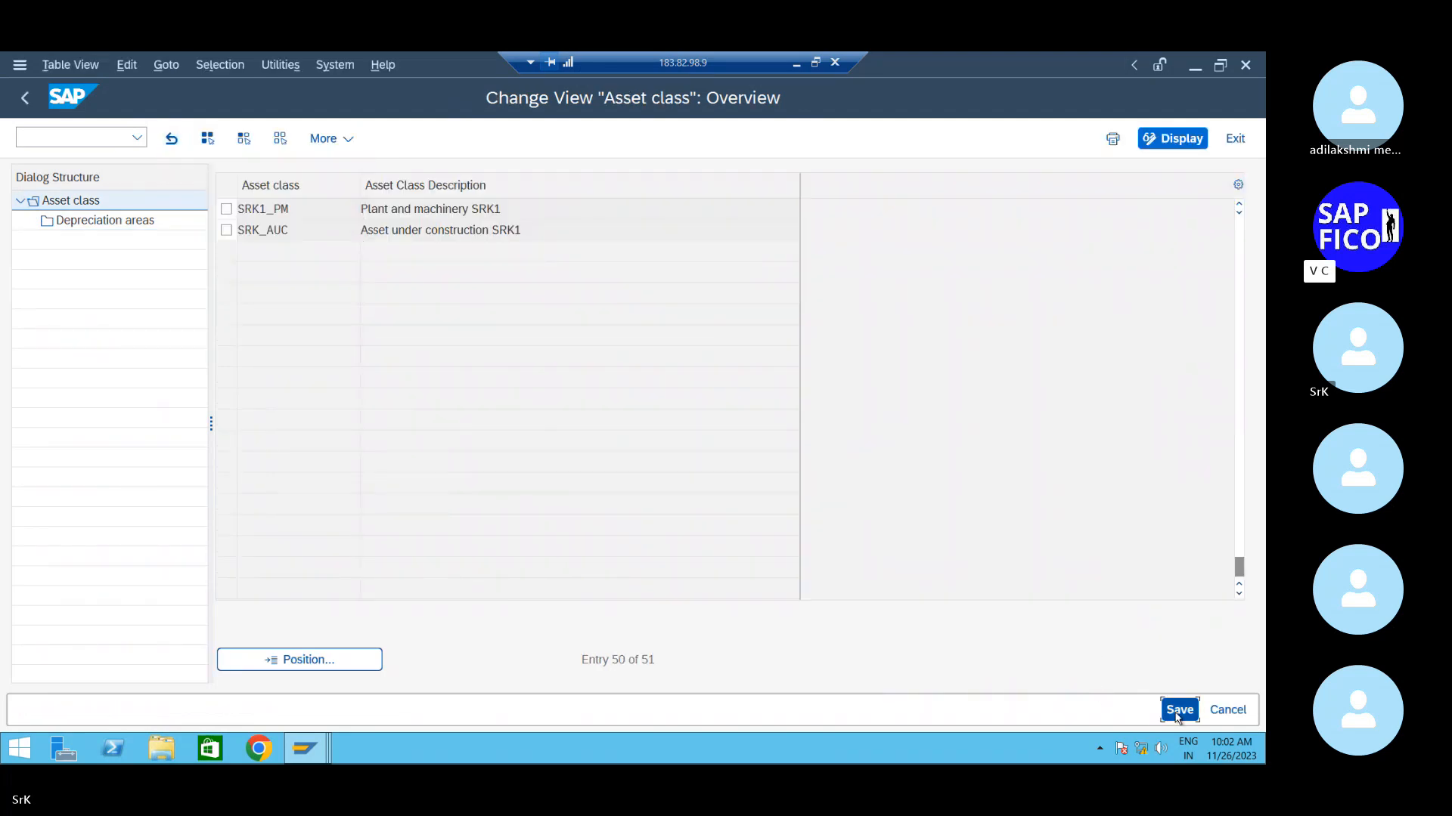
- Save the asset class entries, then open and save the depreciation areas of SRK1_PM
click(1179, 709)
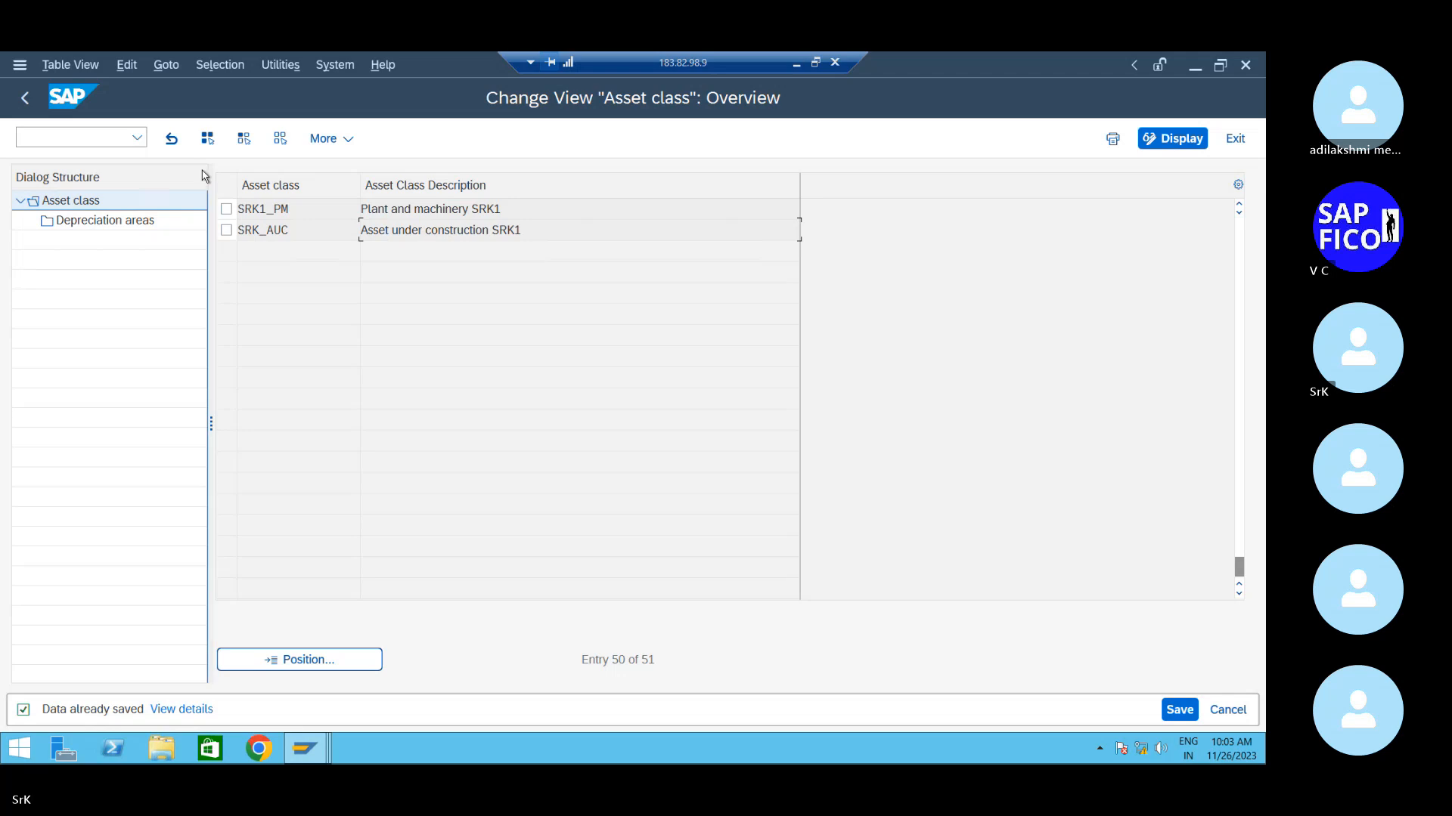
click(226, 210)
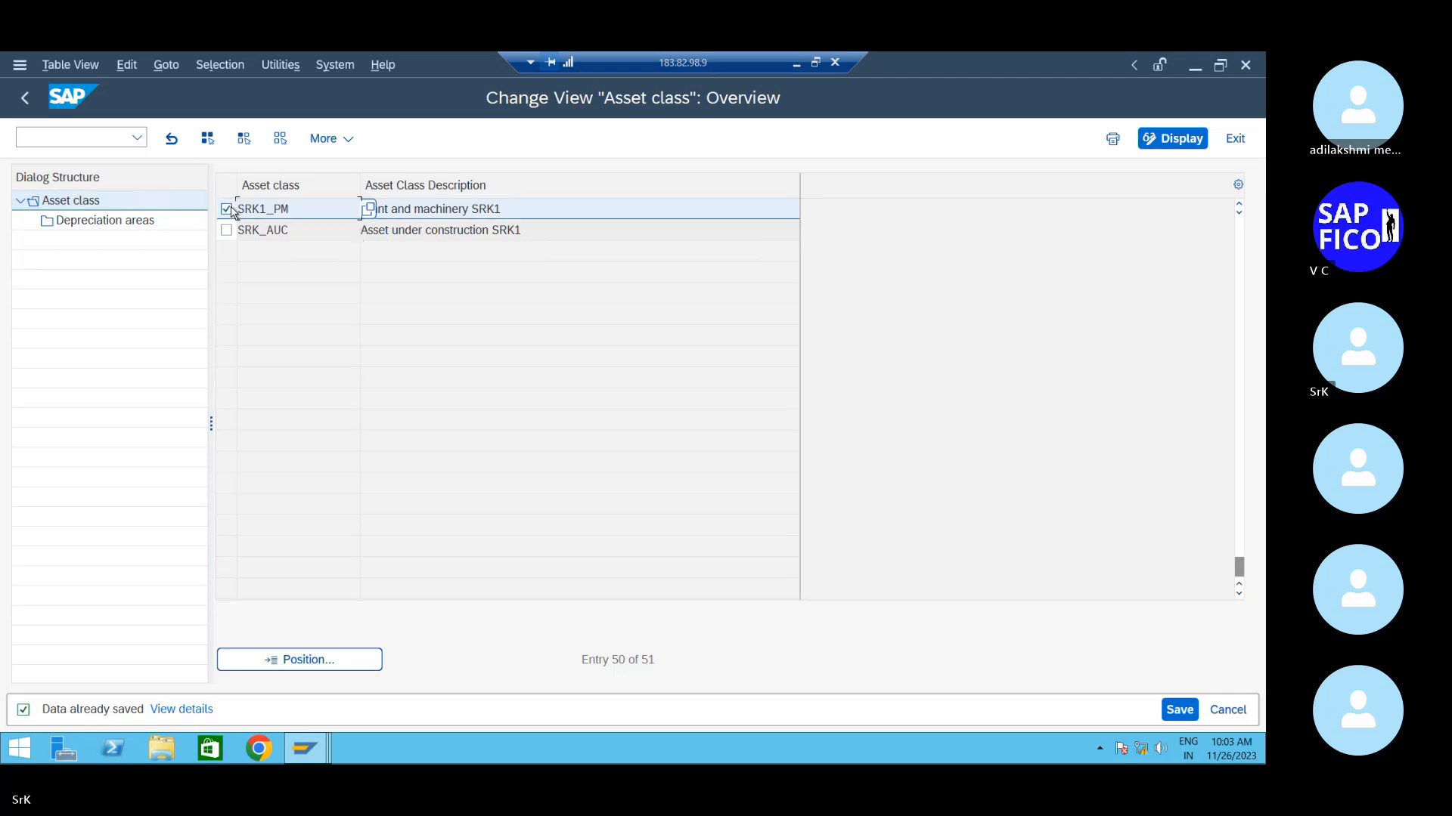
double_click(133, 227)
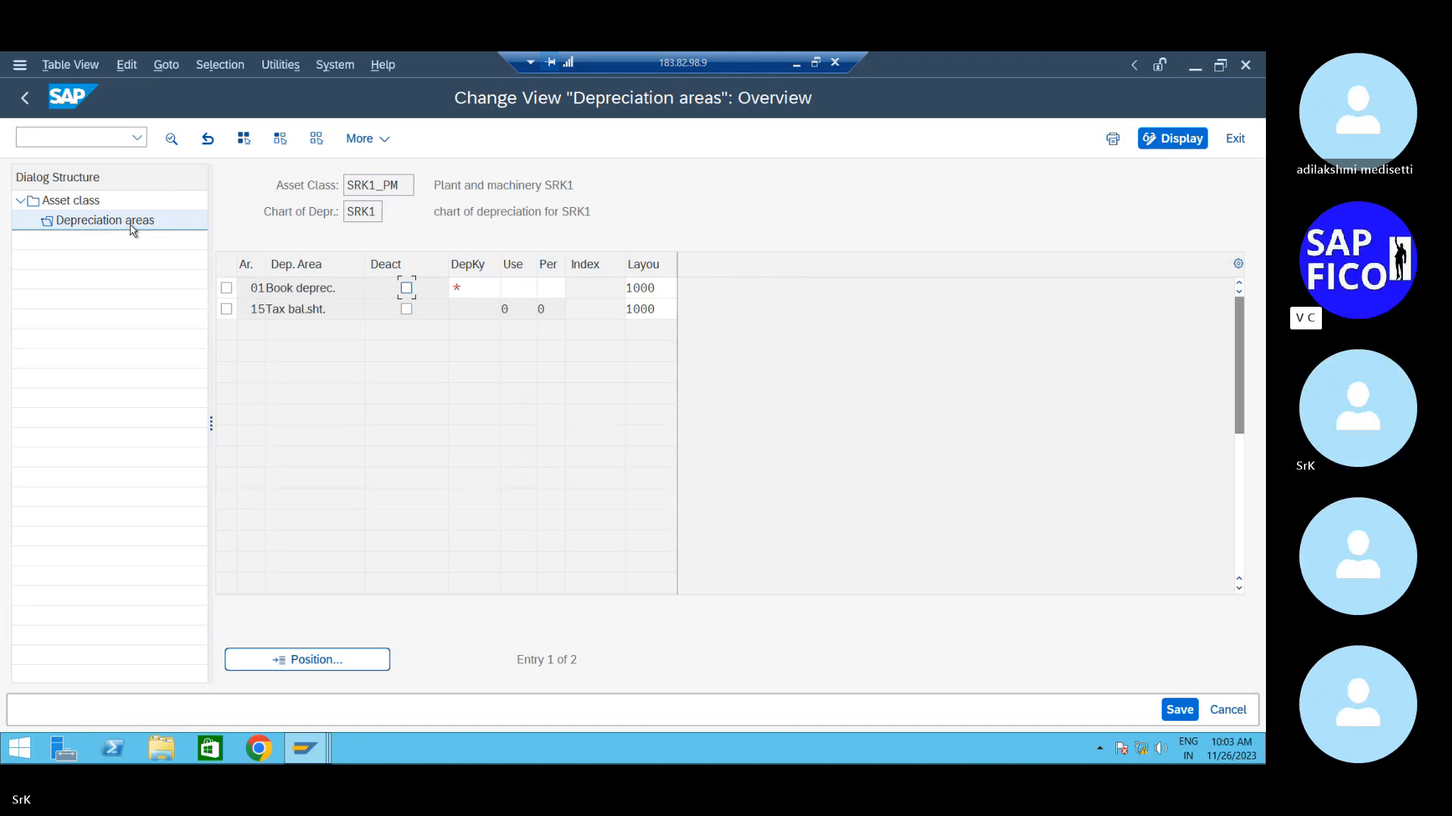
click(25, 99)
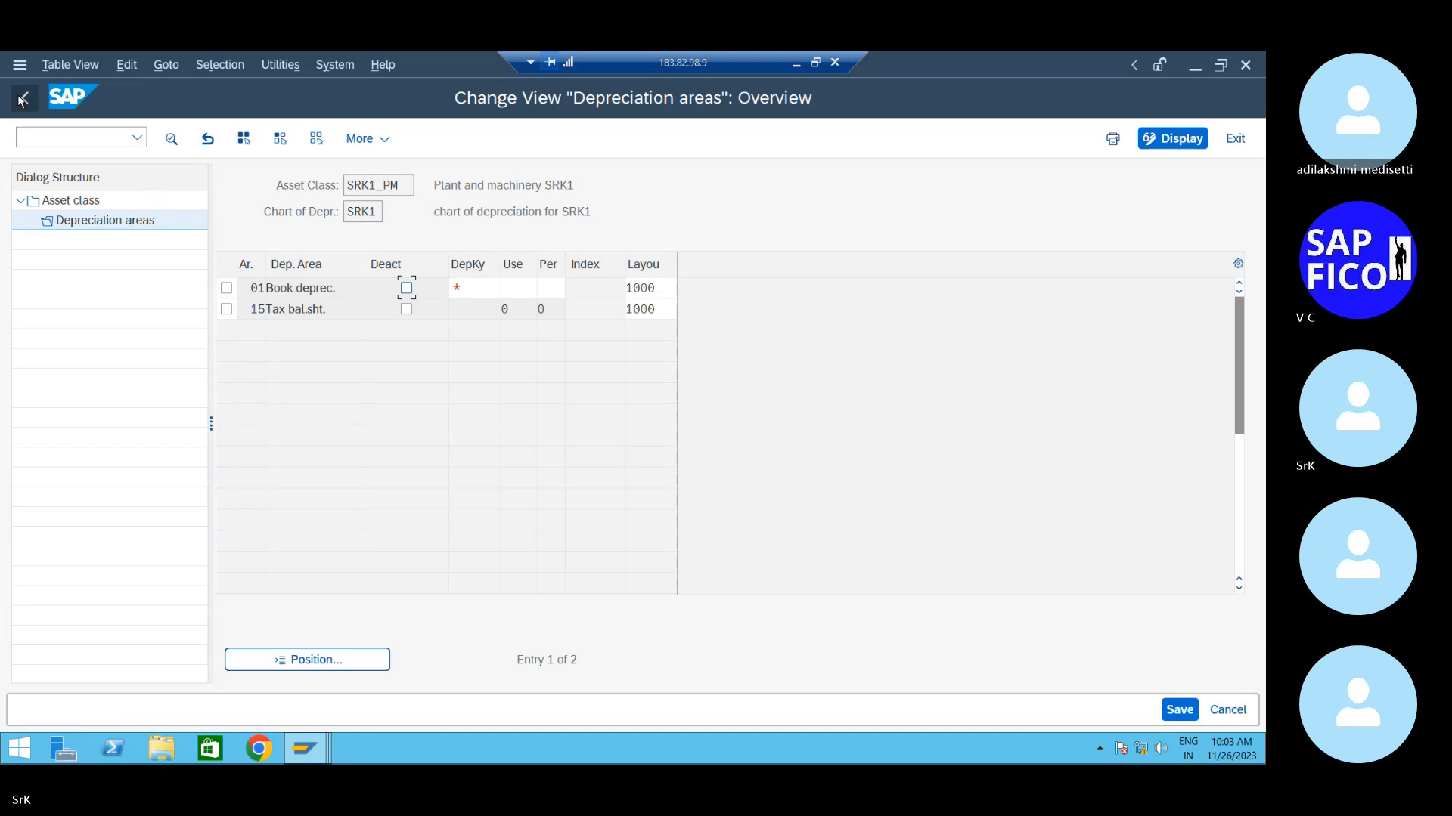
click(62, 137)
- Enter /n in the command field to leave the depreciation areas for SAP Easy Access
text(/n)
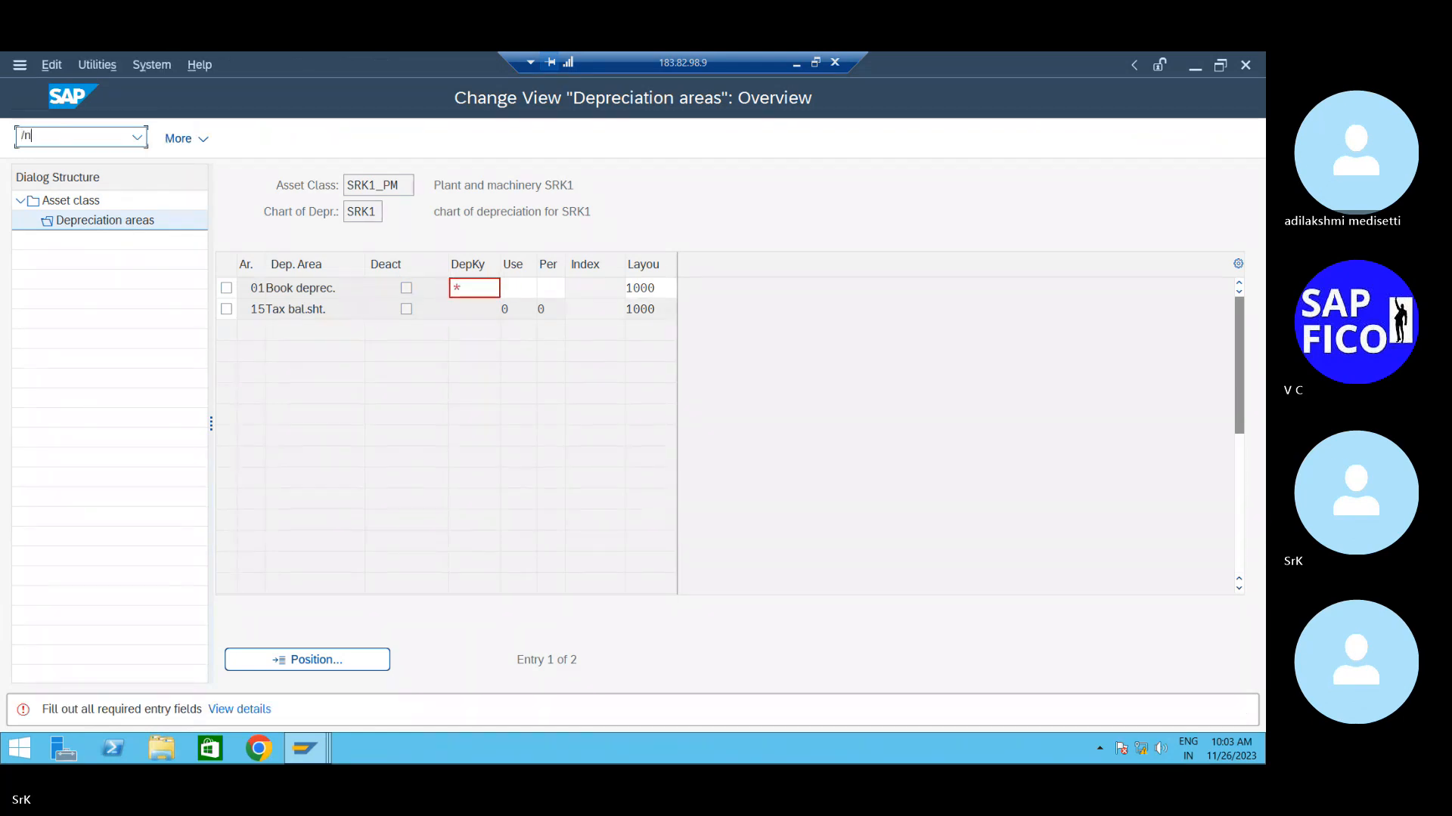
key(Return)
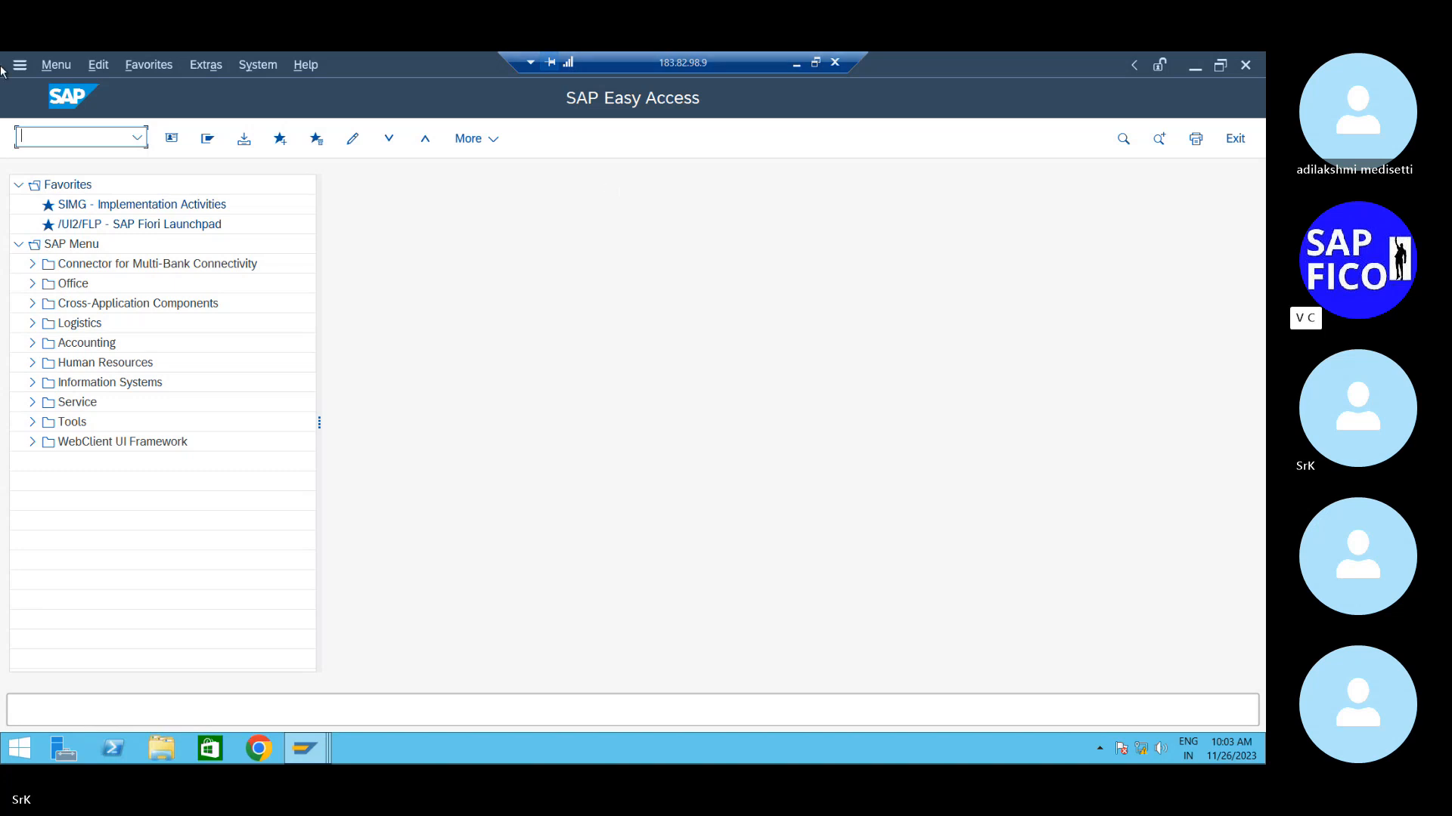
- Start entering transaction code AO73, erasing the mistyped characters
text(a073)
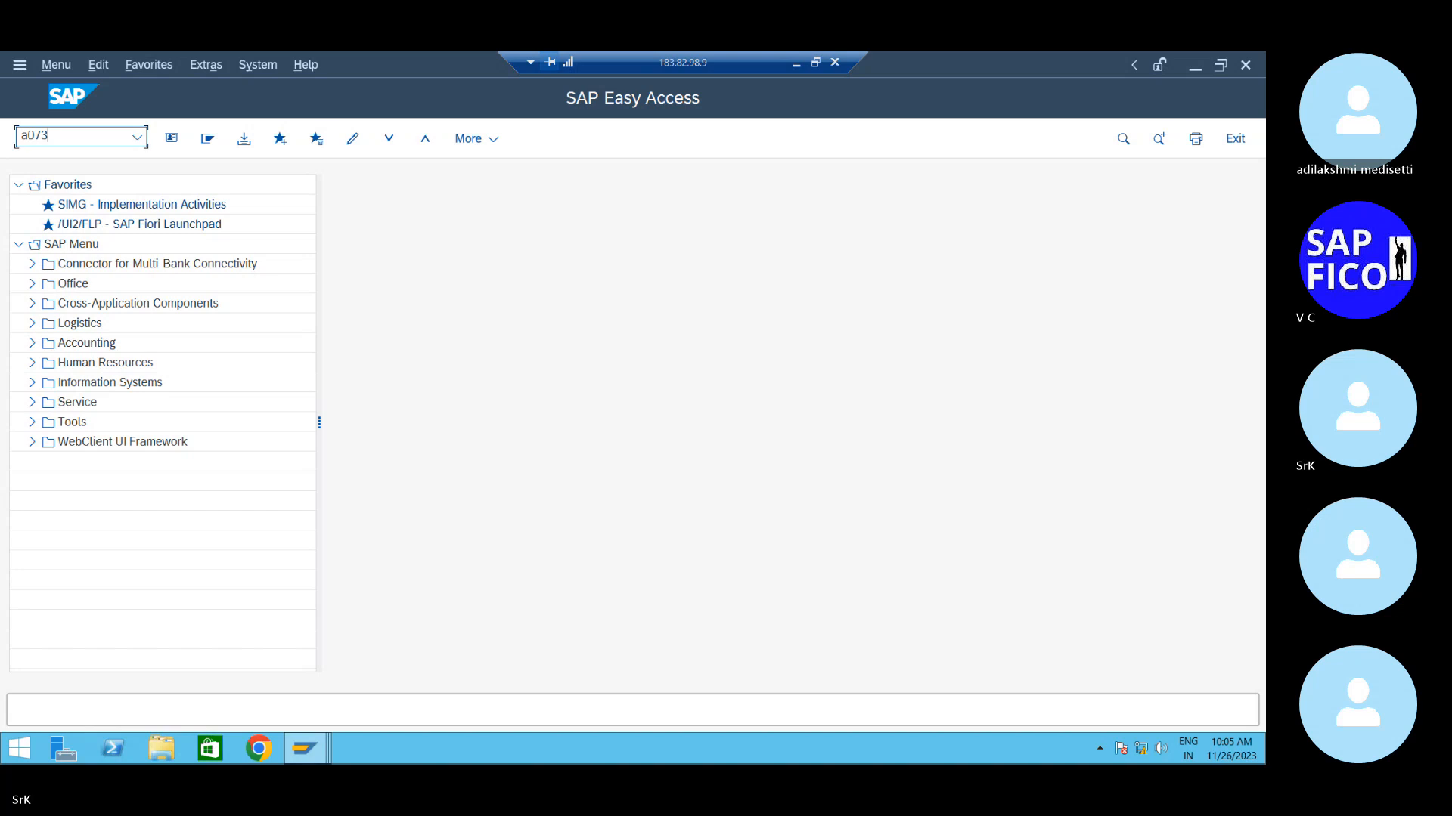
key(BackSpace)
key(BackSpace)
key(BackSpace)
- Run AO73 to list the 61 FI-AA transaction types, briefly ticking and unticking type 100
text(o73)
key(Return)
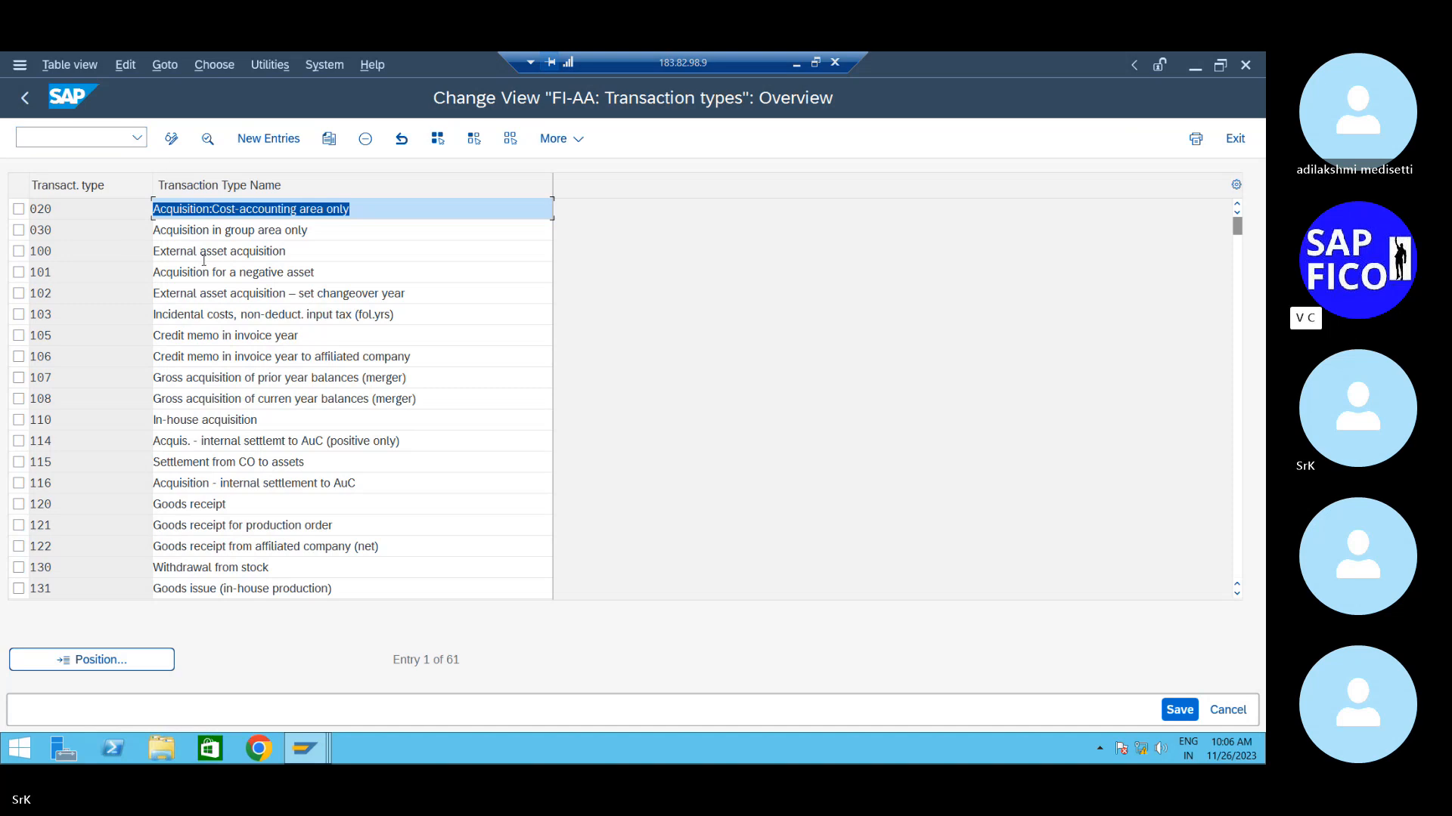
click(19, 251)
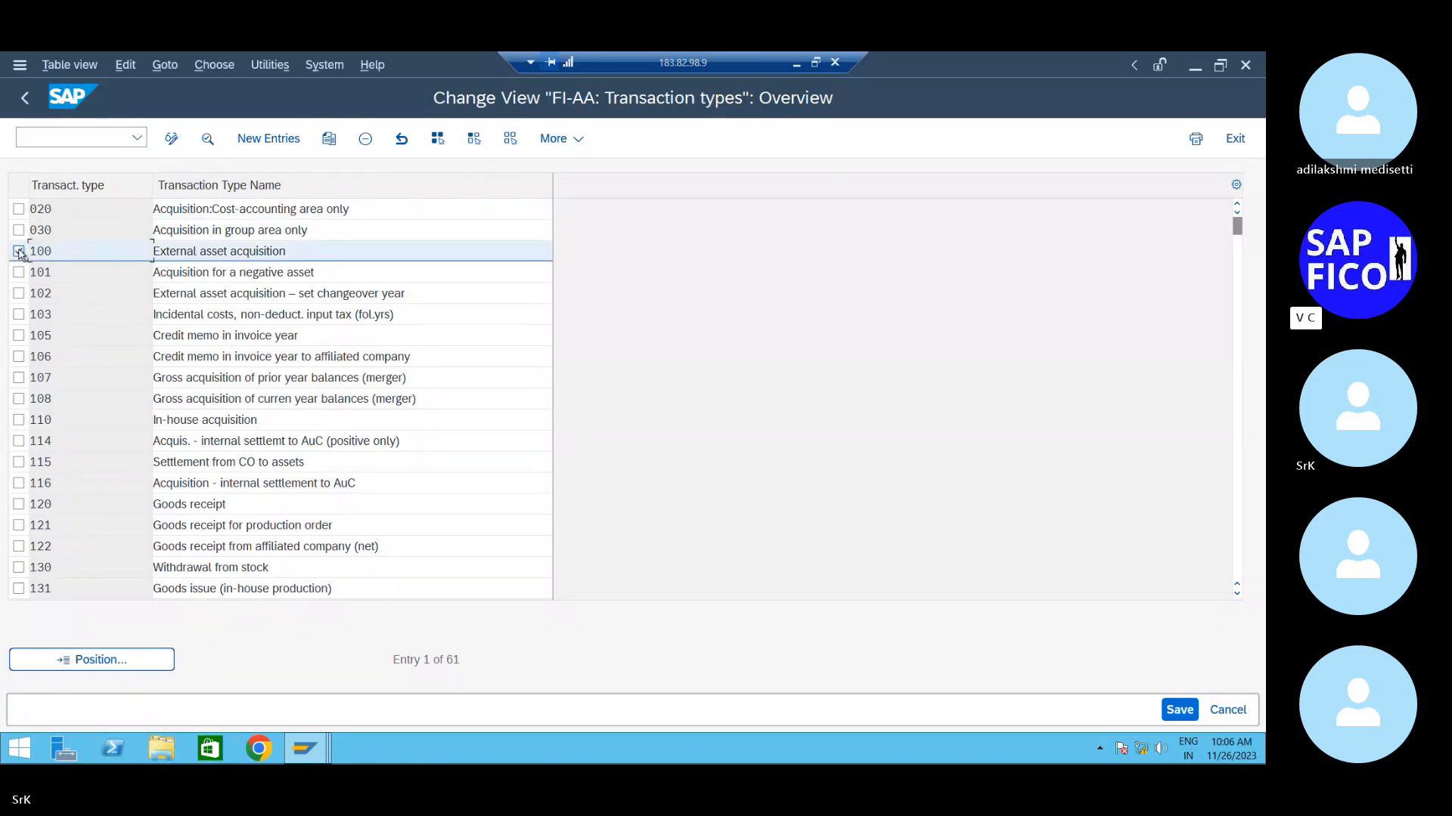
click(19, 251)
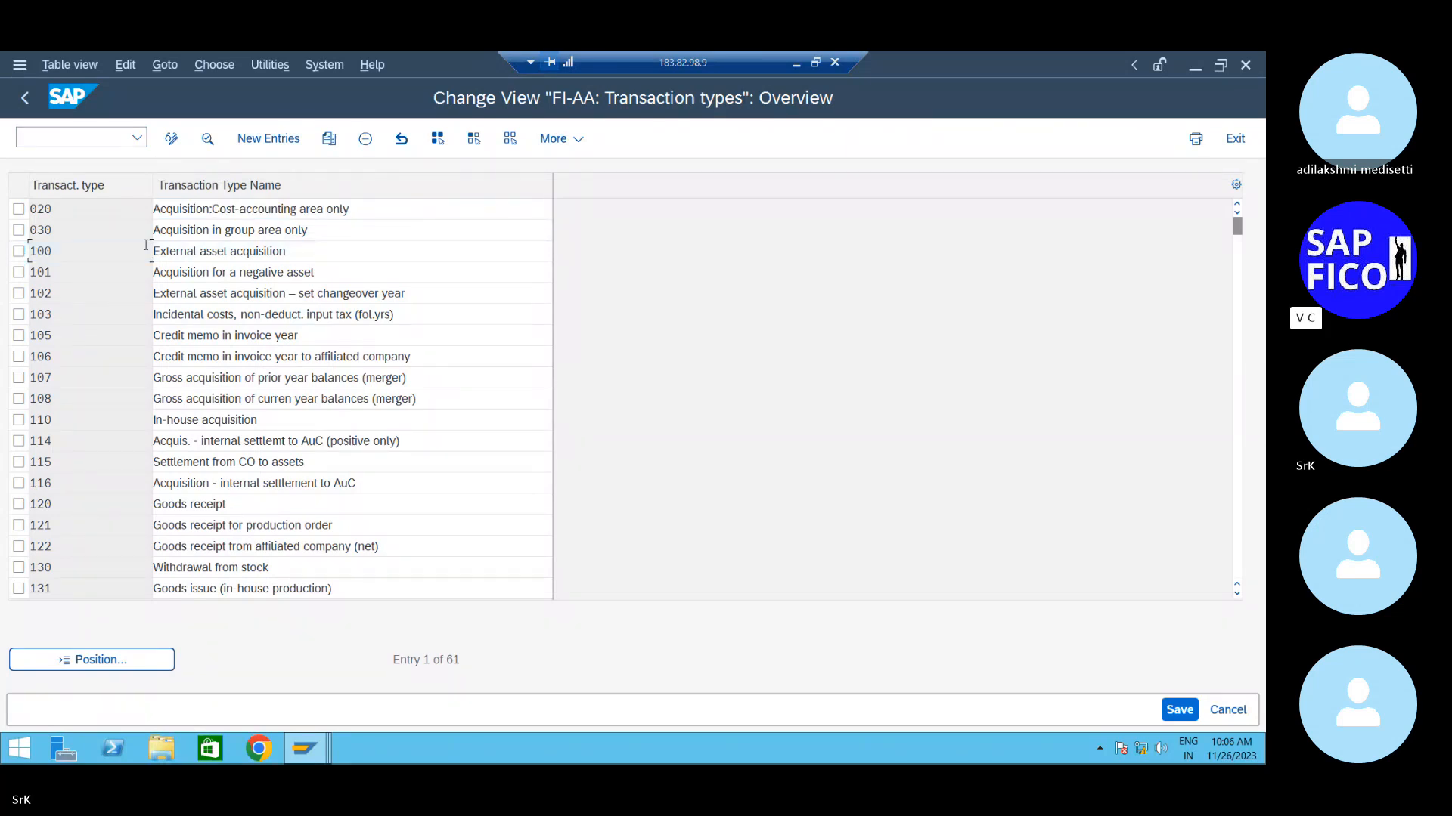
double_click(176, 250)
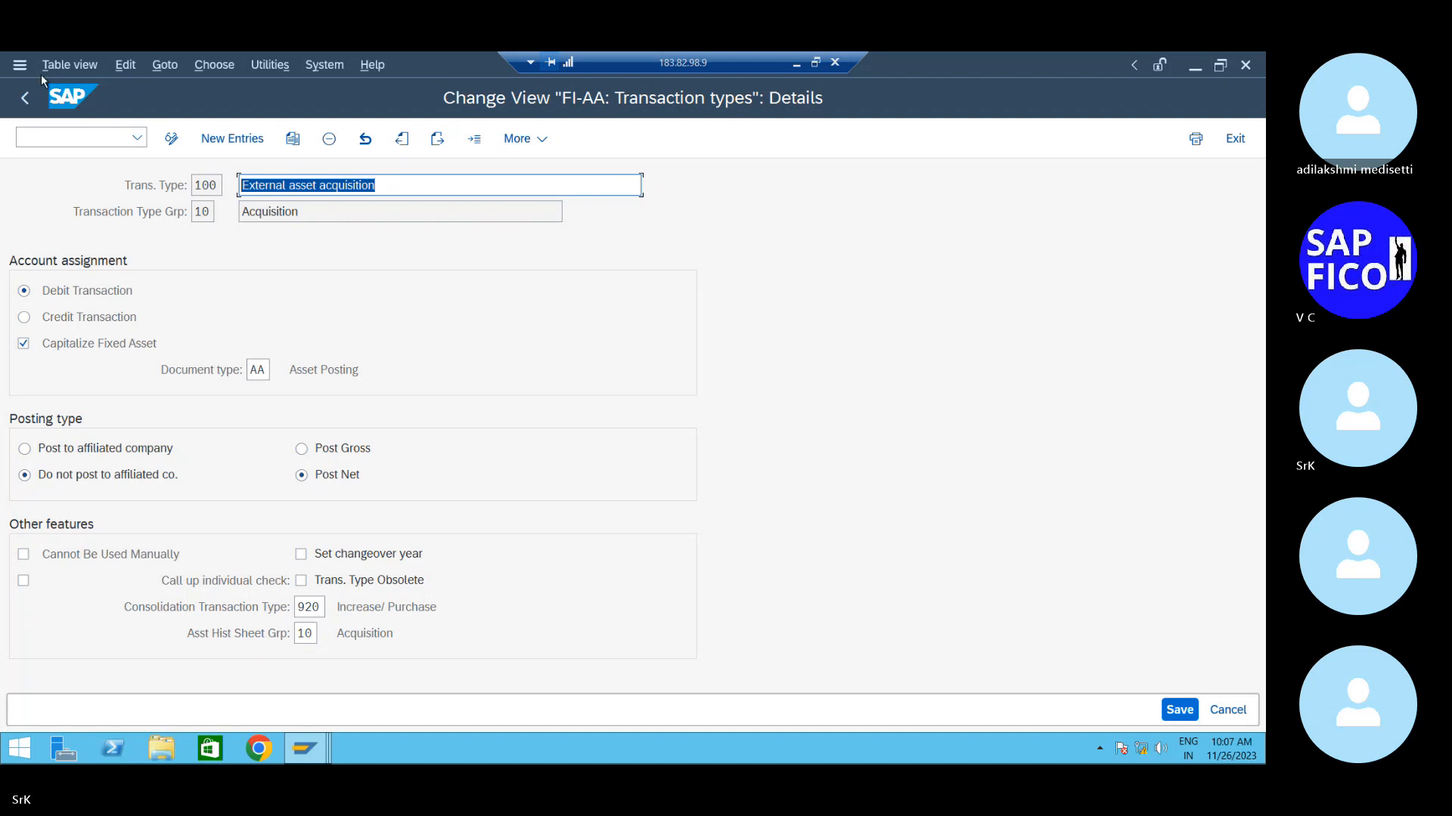
click(25, 99)
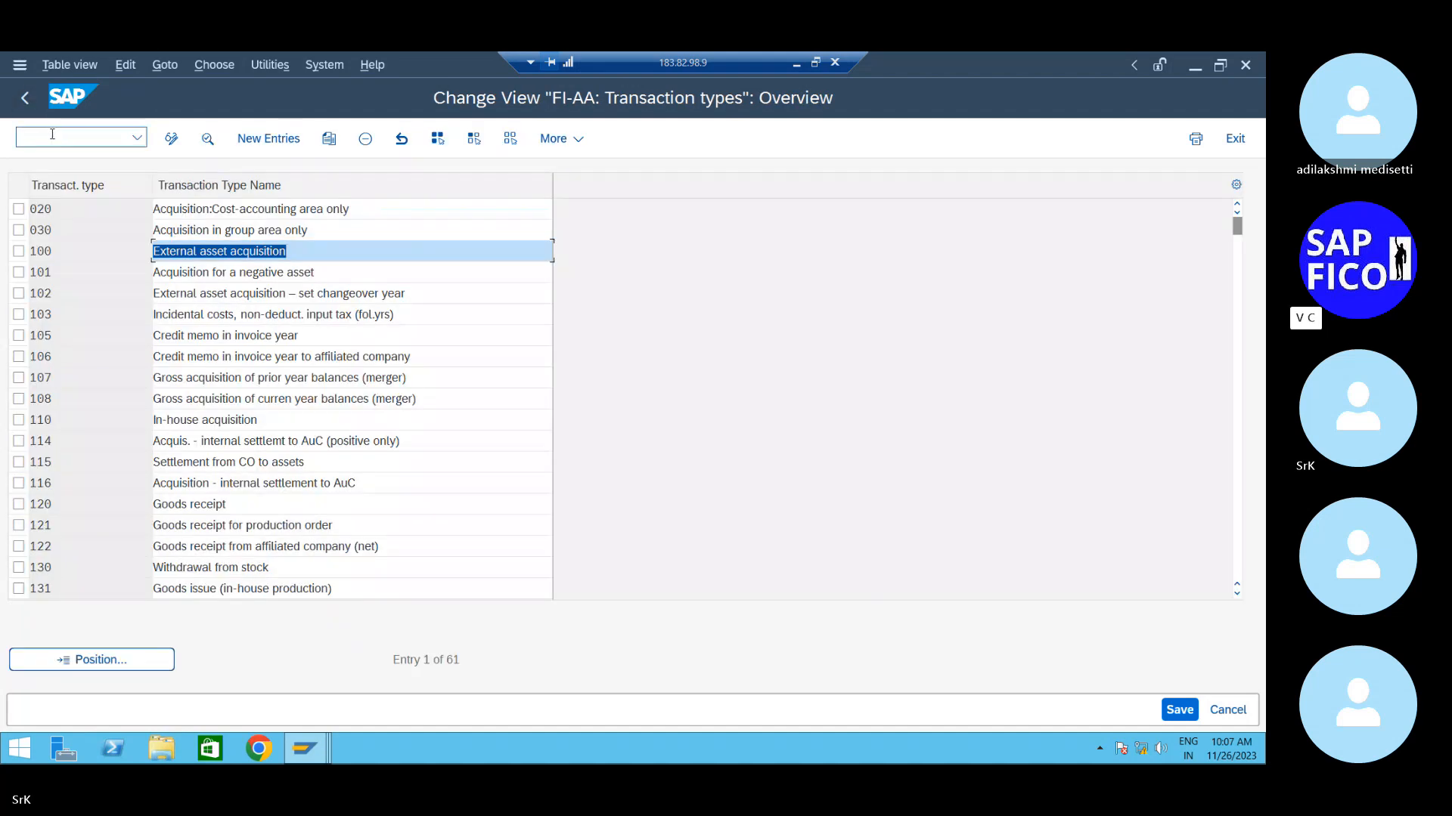
- Go back to Easy Access and, after mistyped attempts, run AO75 to list transfer types from 310
click(25, 104)
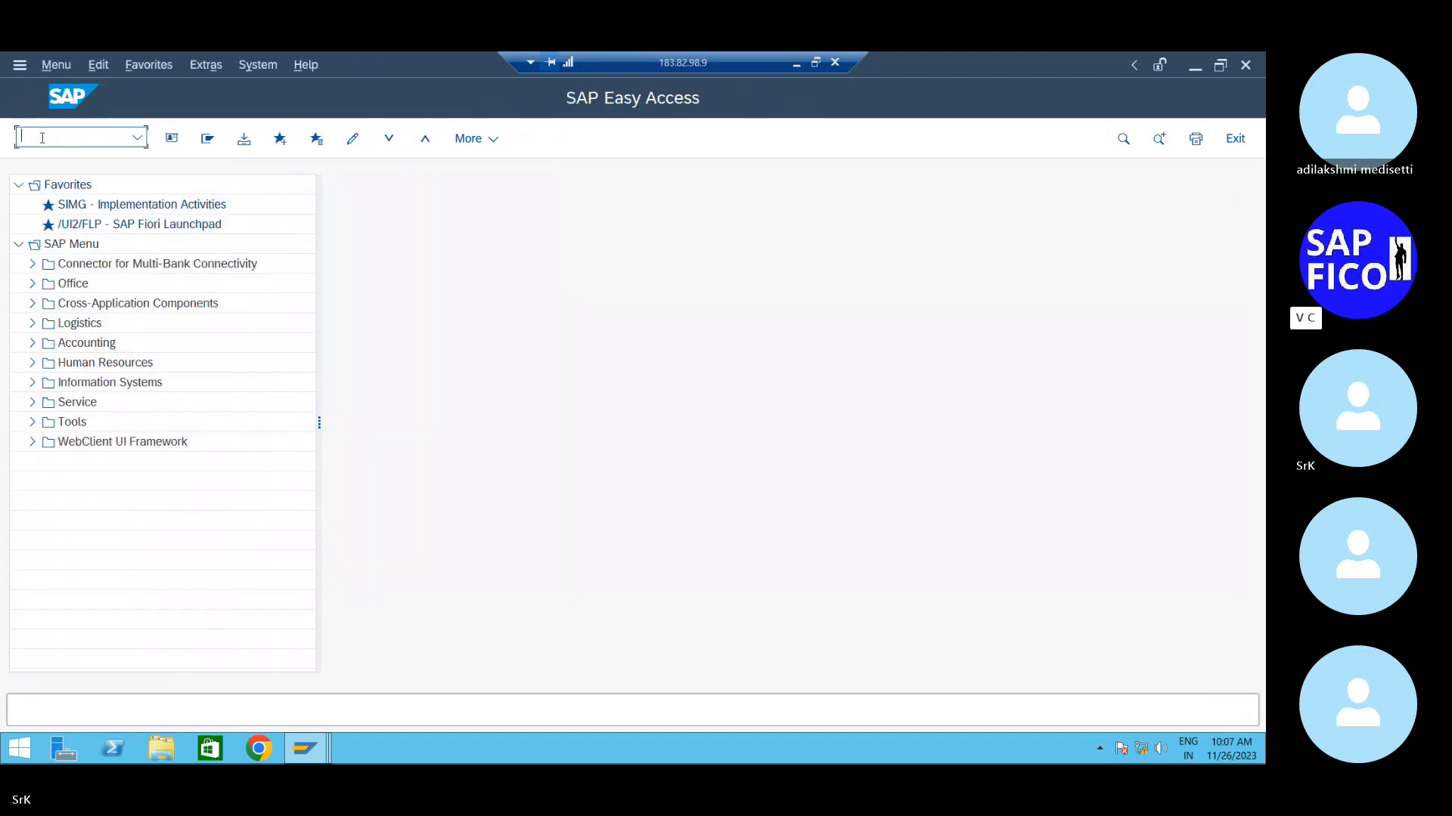
text(ao)
key(BackSpace)
text(073)
key(Return)
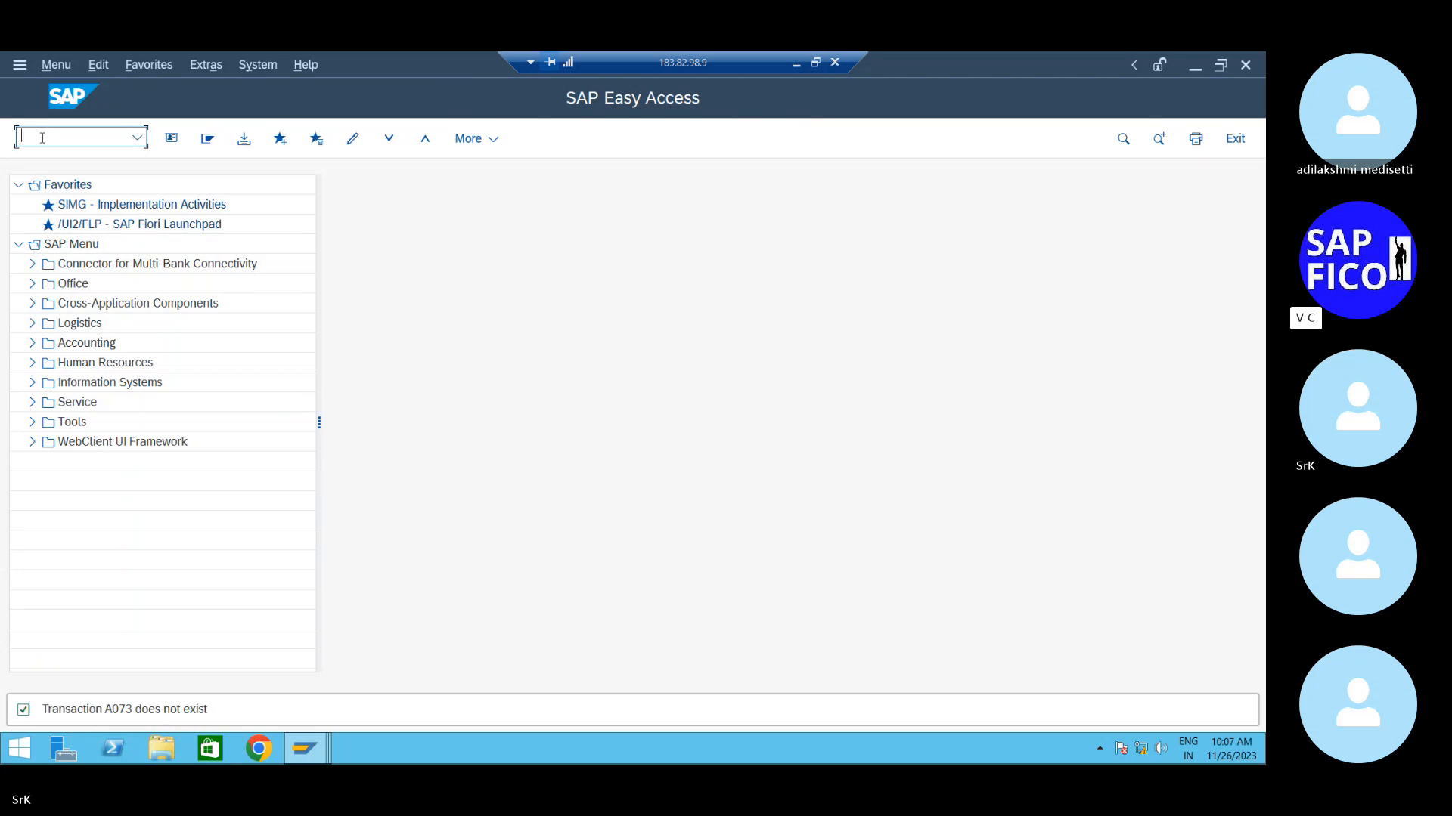
text(a)
text(072)
key(Return)
text(a075)
key(Return)
text(ao75)
key(Return)
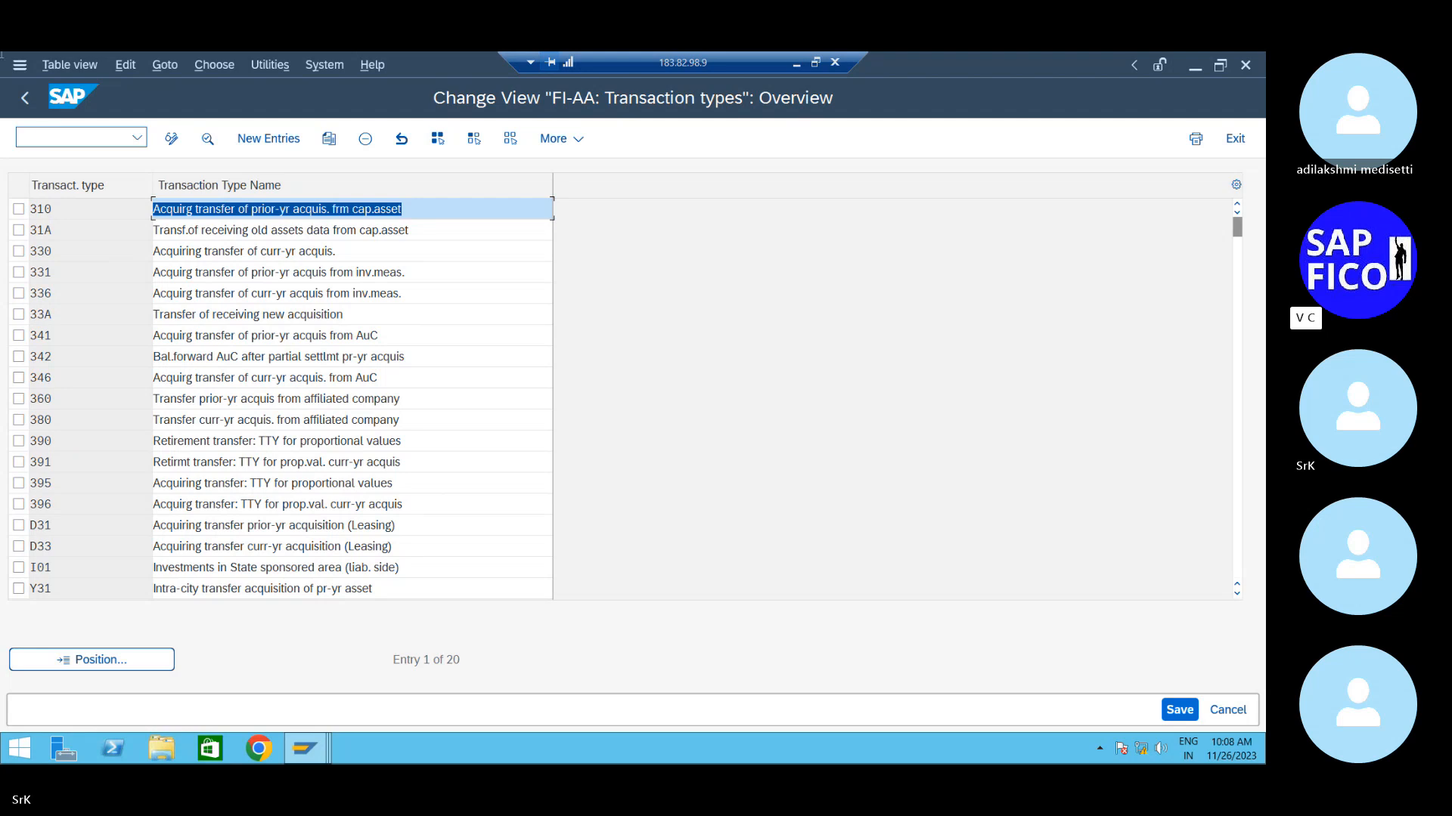
click(75, 137)
- Enter /nAO76 to list the 19 retirement-transfer transaction types starting at 300
text(/n)
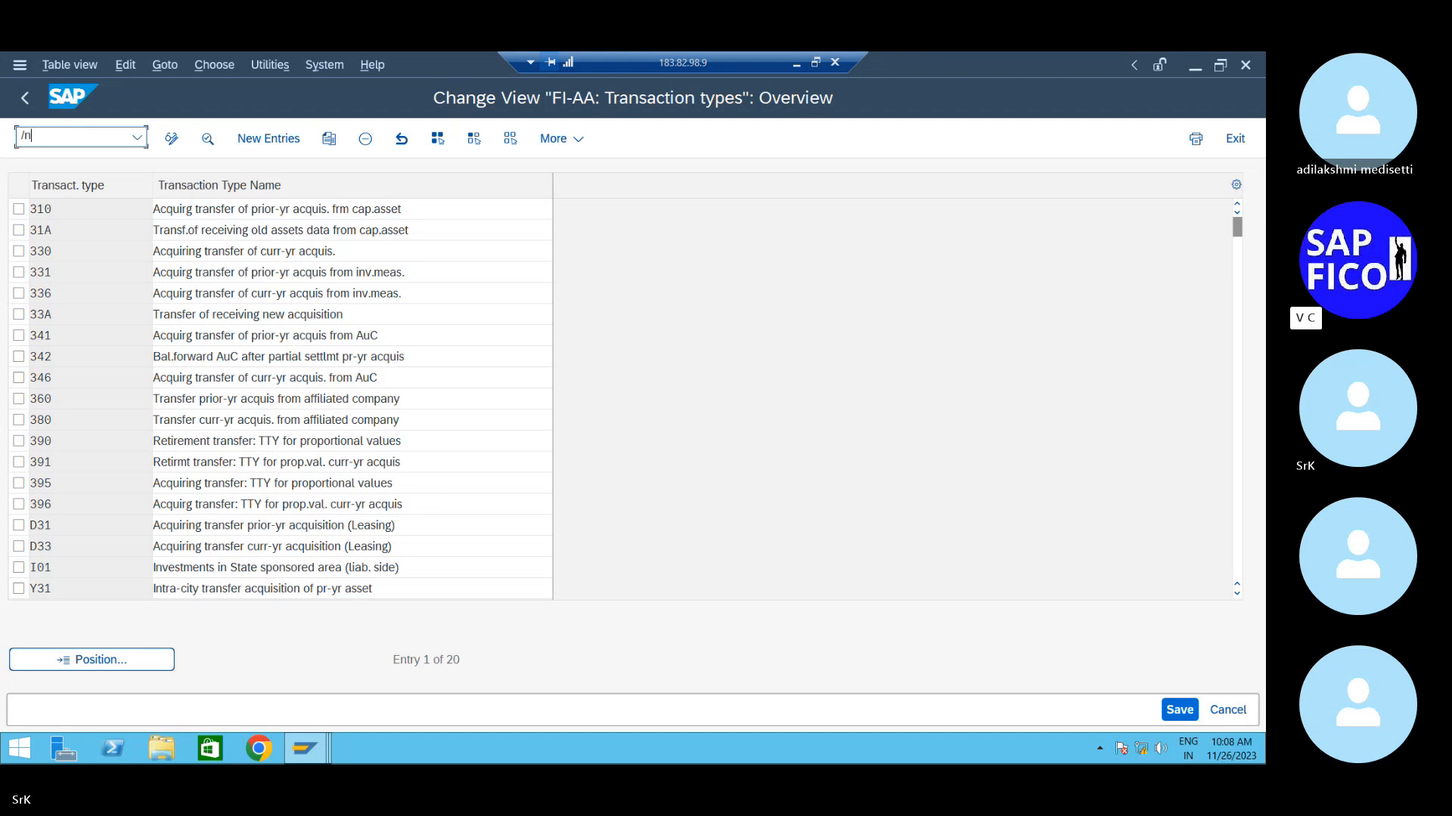
text(a0)
text(7)
text(2)
key(BackSpace)
text(6)
key(BackSpace)
key(BackSpace)
key(BackSpace)
text(o76)
key(Return)
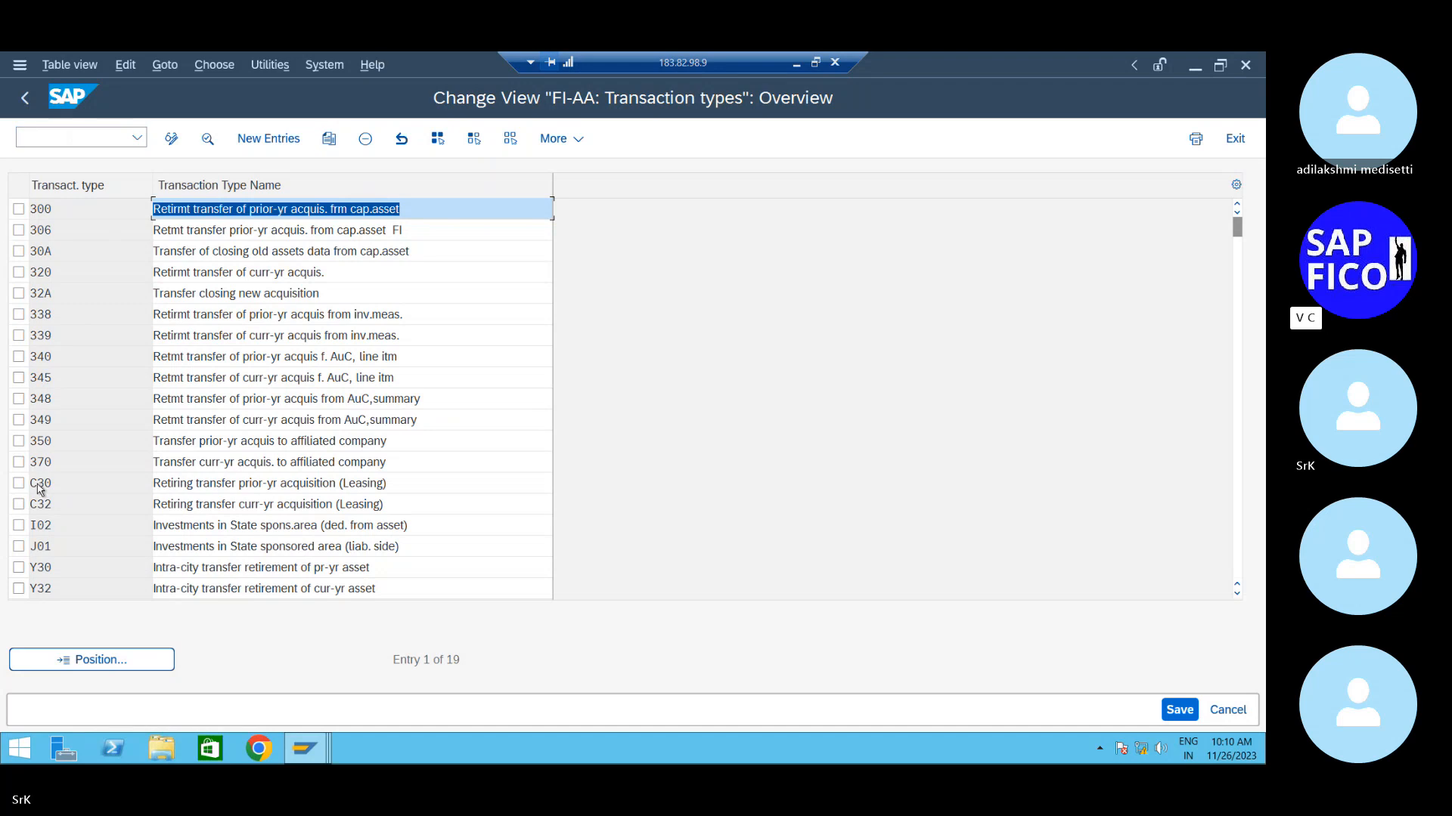
click(73, 136)
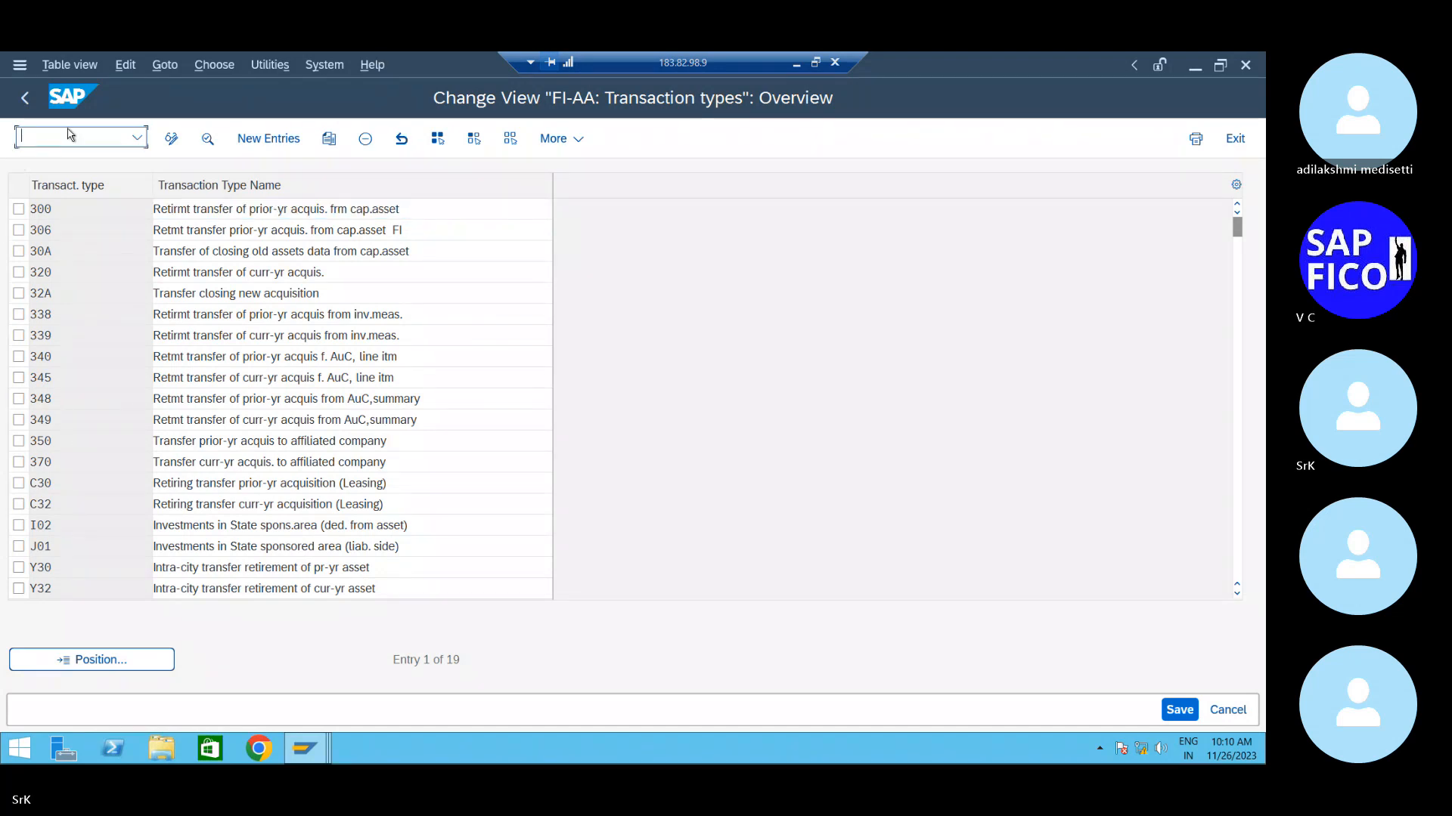
- Run the asset class history-form assignment transaction, showing 51 classes and their layout sets
text(/noay)
key(BackSpace)
text(bumn)
key(Return)
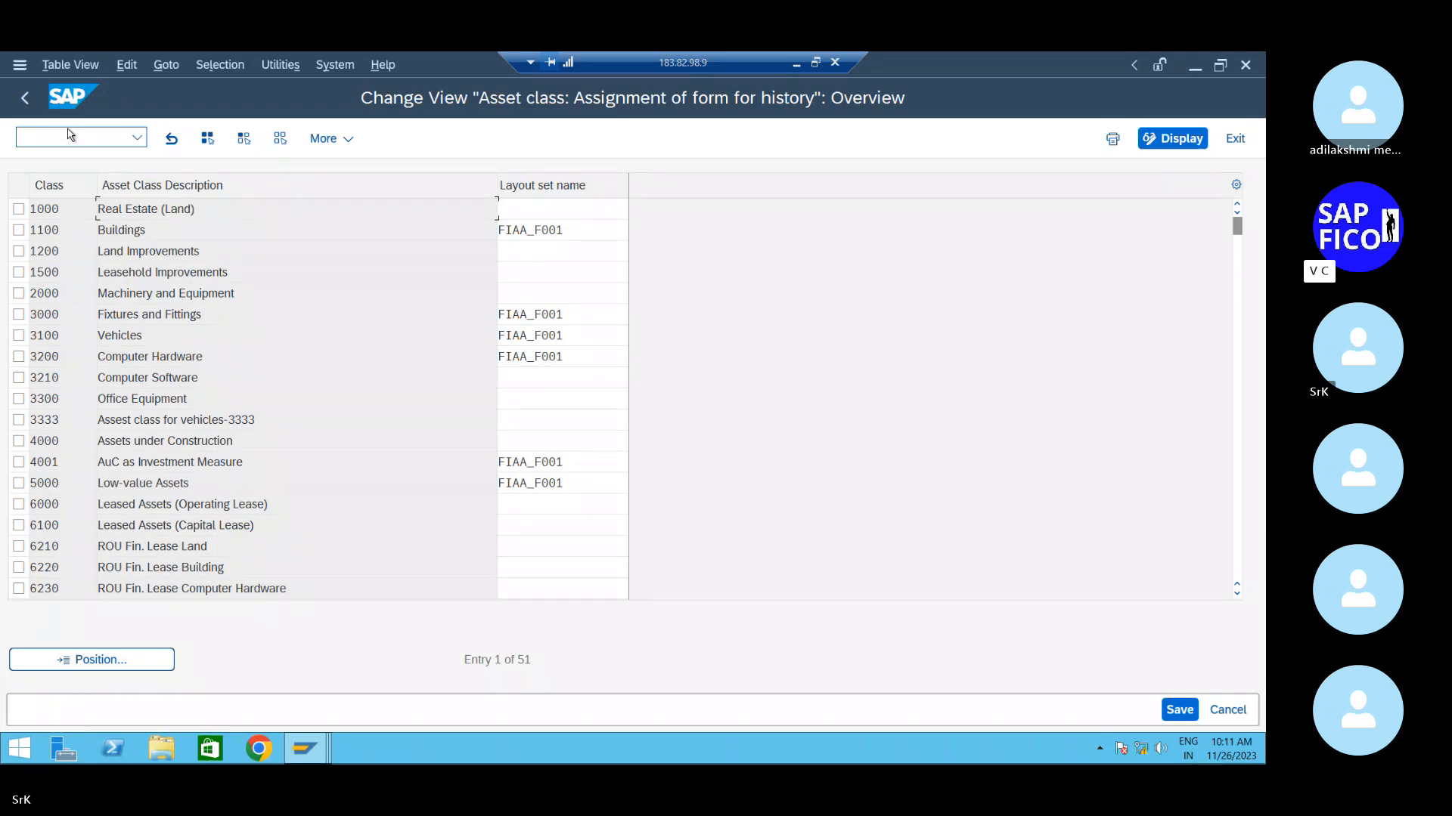
- Position the table on asset class 'srk' so SRK1_PM and SRK_AUC appear at the top
click(85, 662)
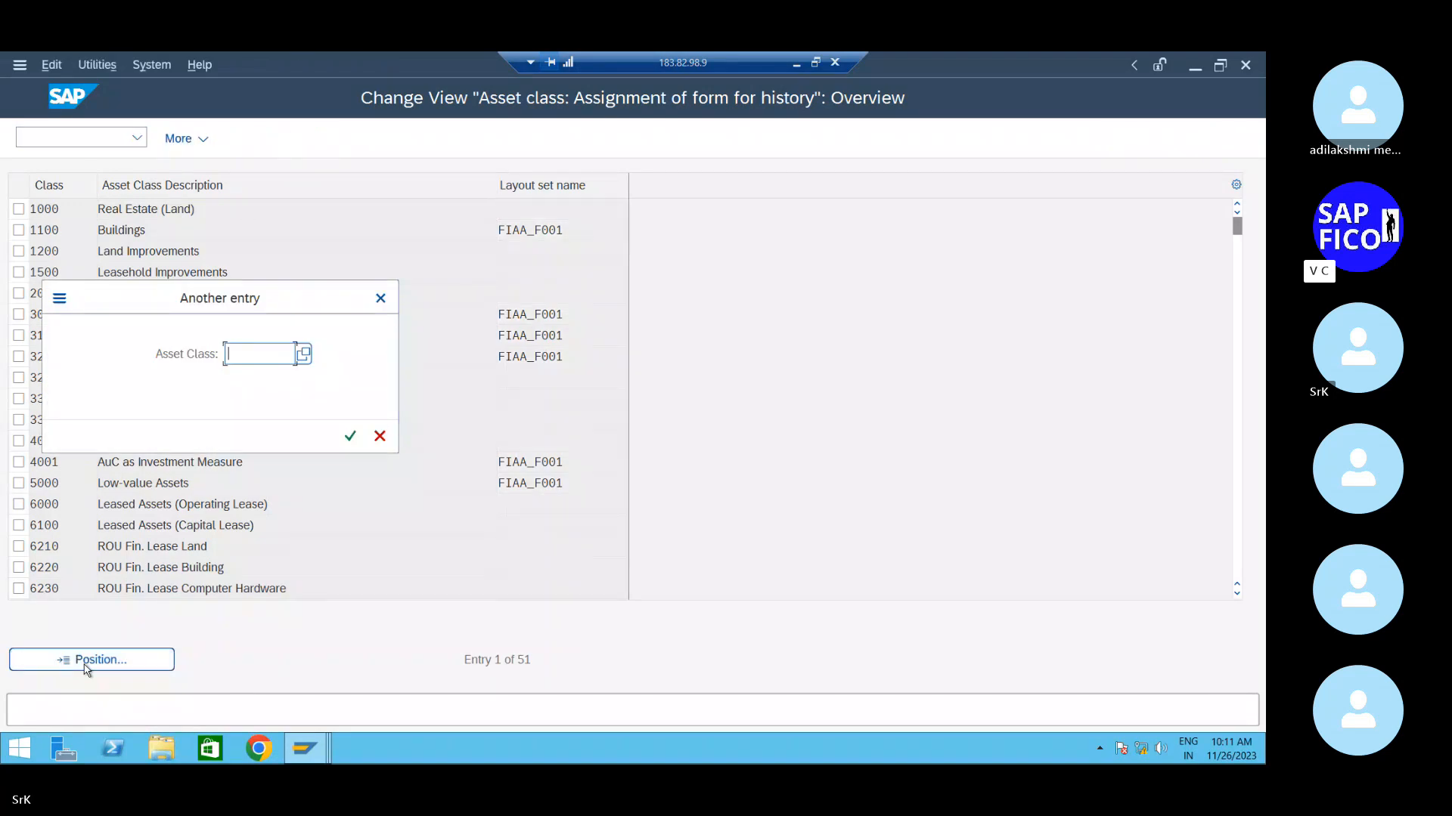
text(srk)
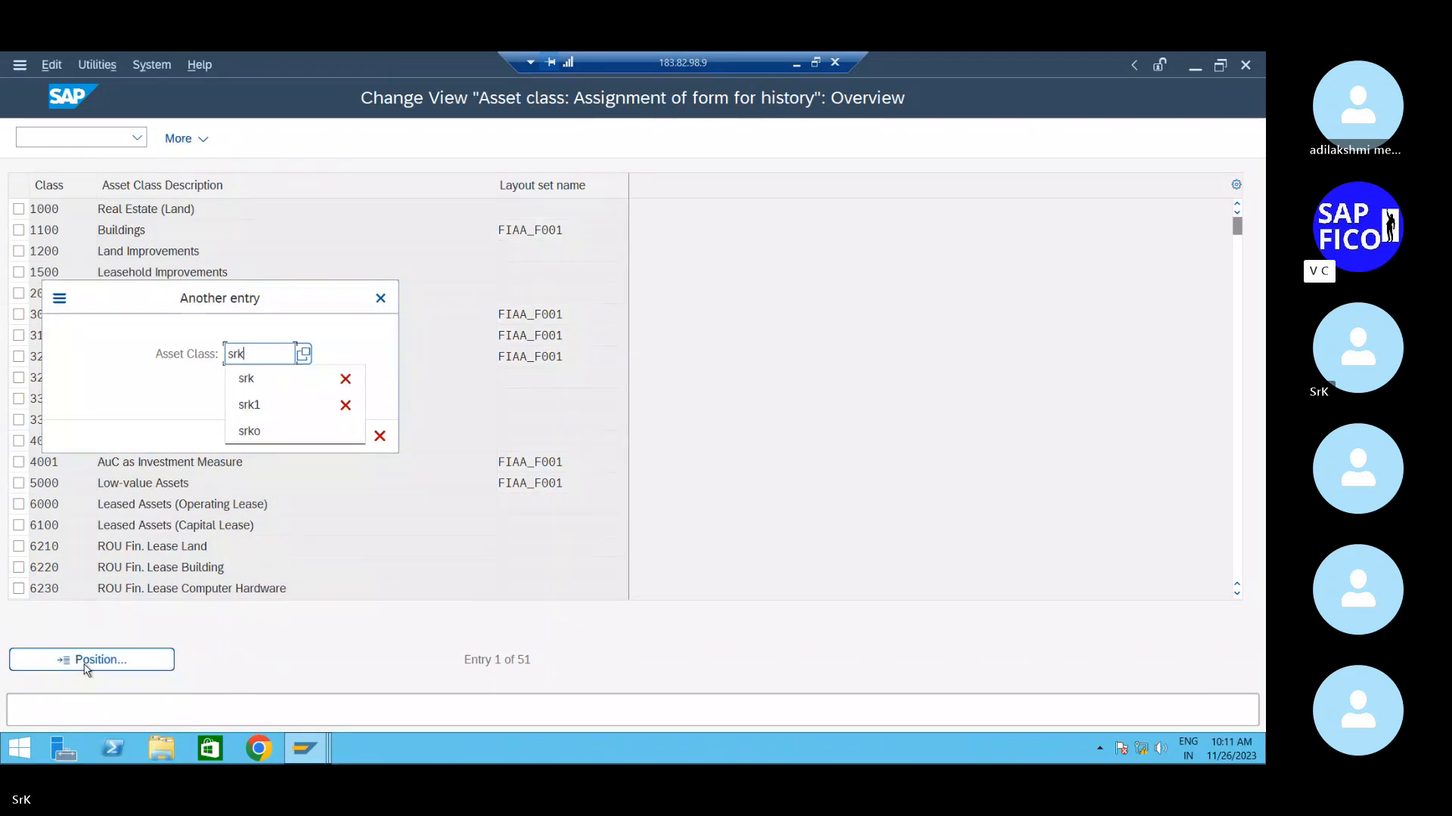
key(Return)
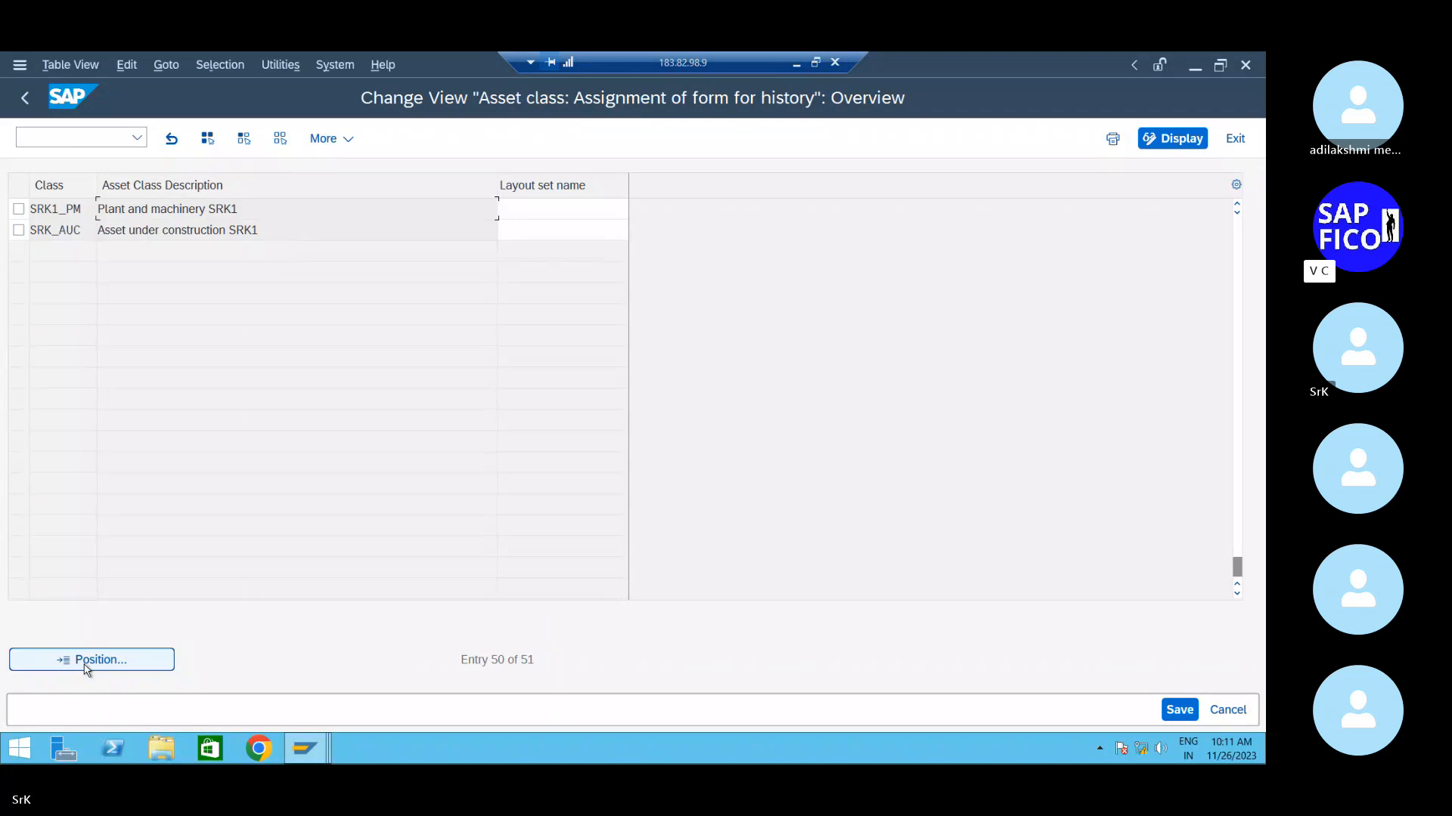
click(526, 205)
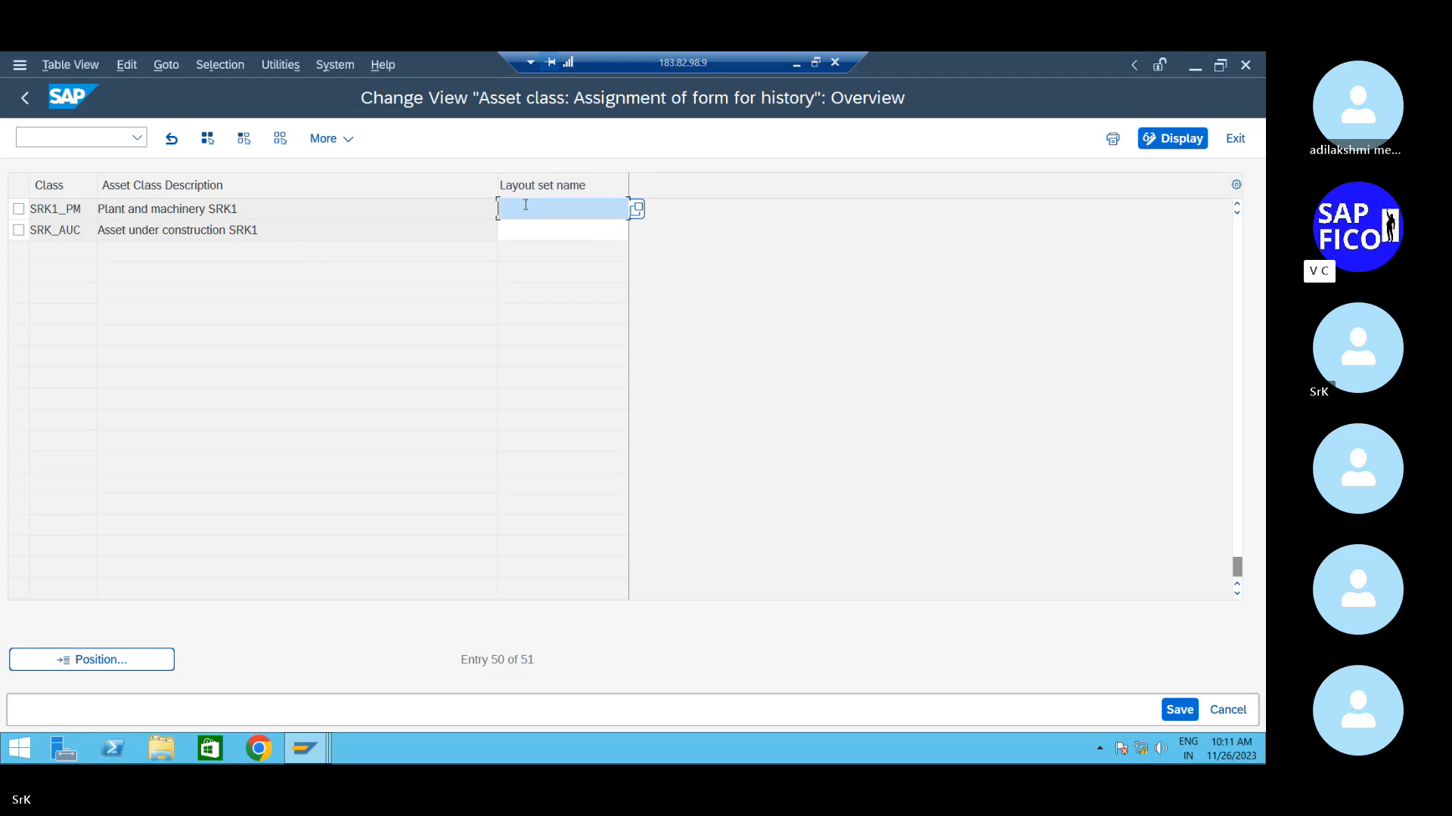
- Enter layout set fiaa_f001 for SRK1_PM and SRK_AUC, then save under the customizing request
text(fiaa_f001)
click(540, 232)
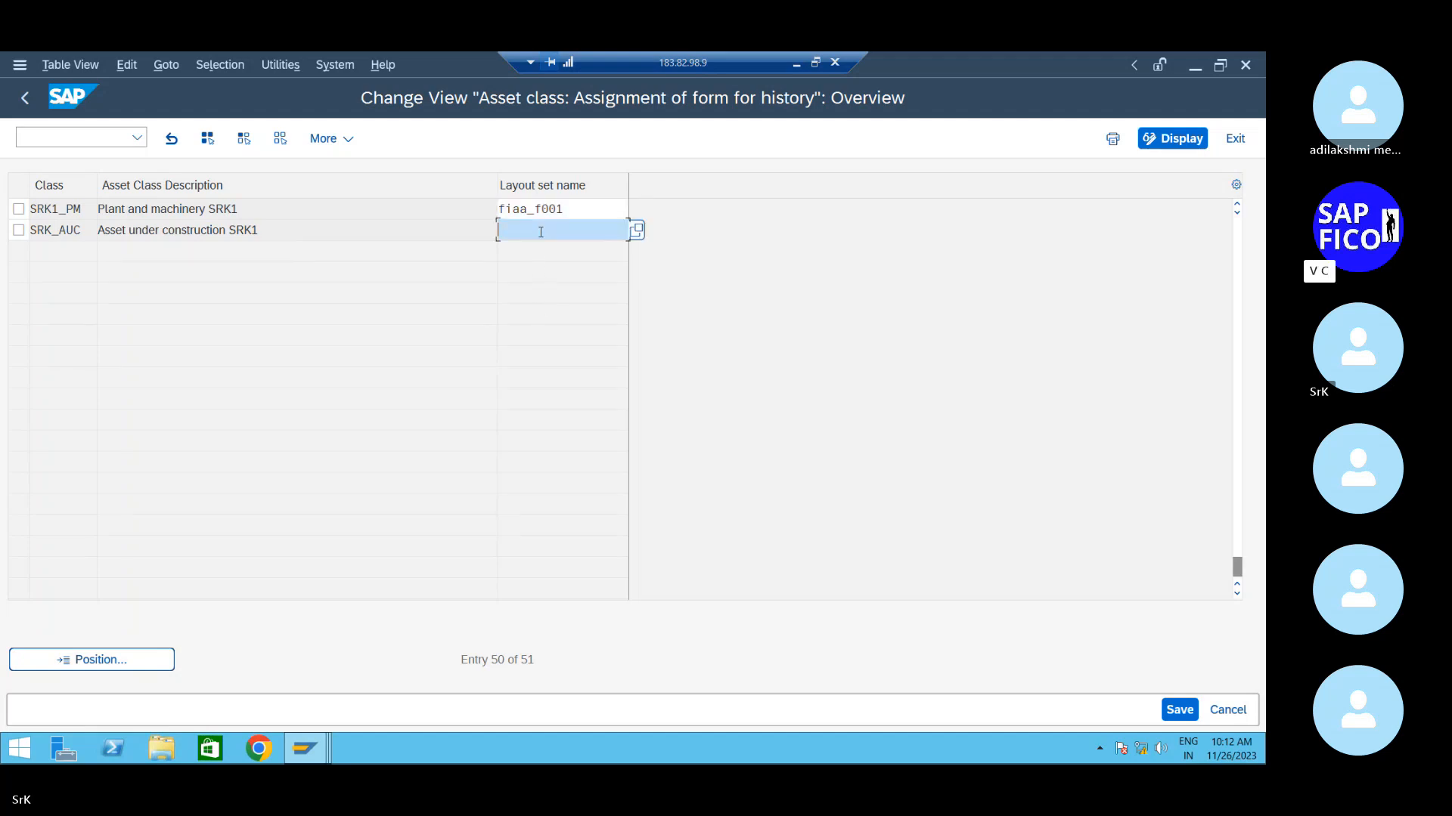
text(fiaa_f001)
key(Return)
click(1170, 711)
click(402, 439)
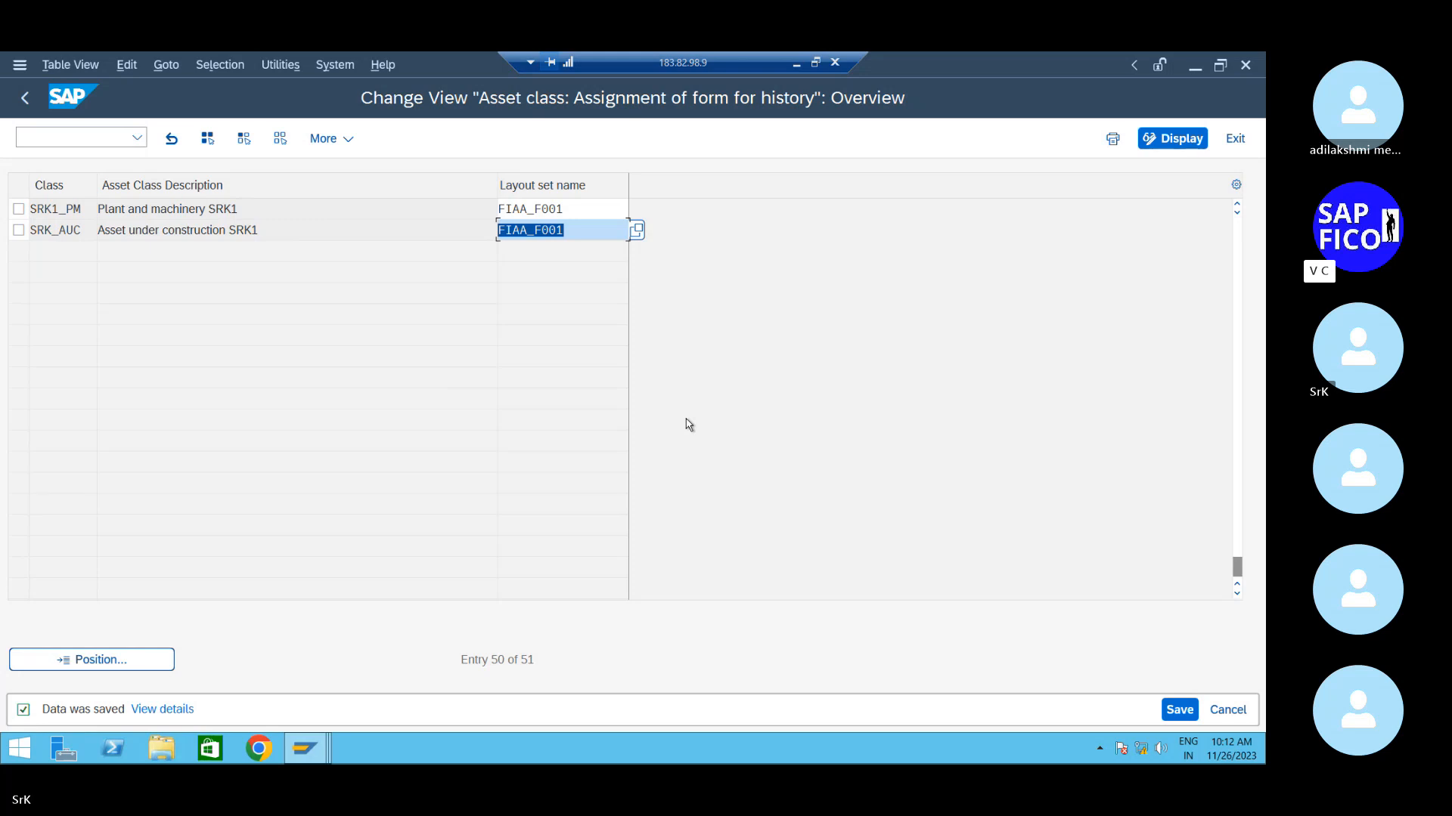
- Return to the main menu and open central G/L account editing with transaction FS00
click(23, 101)
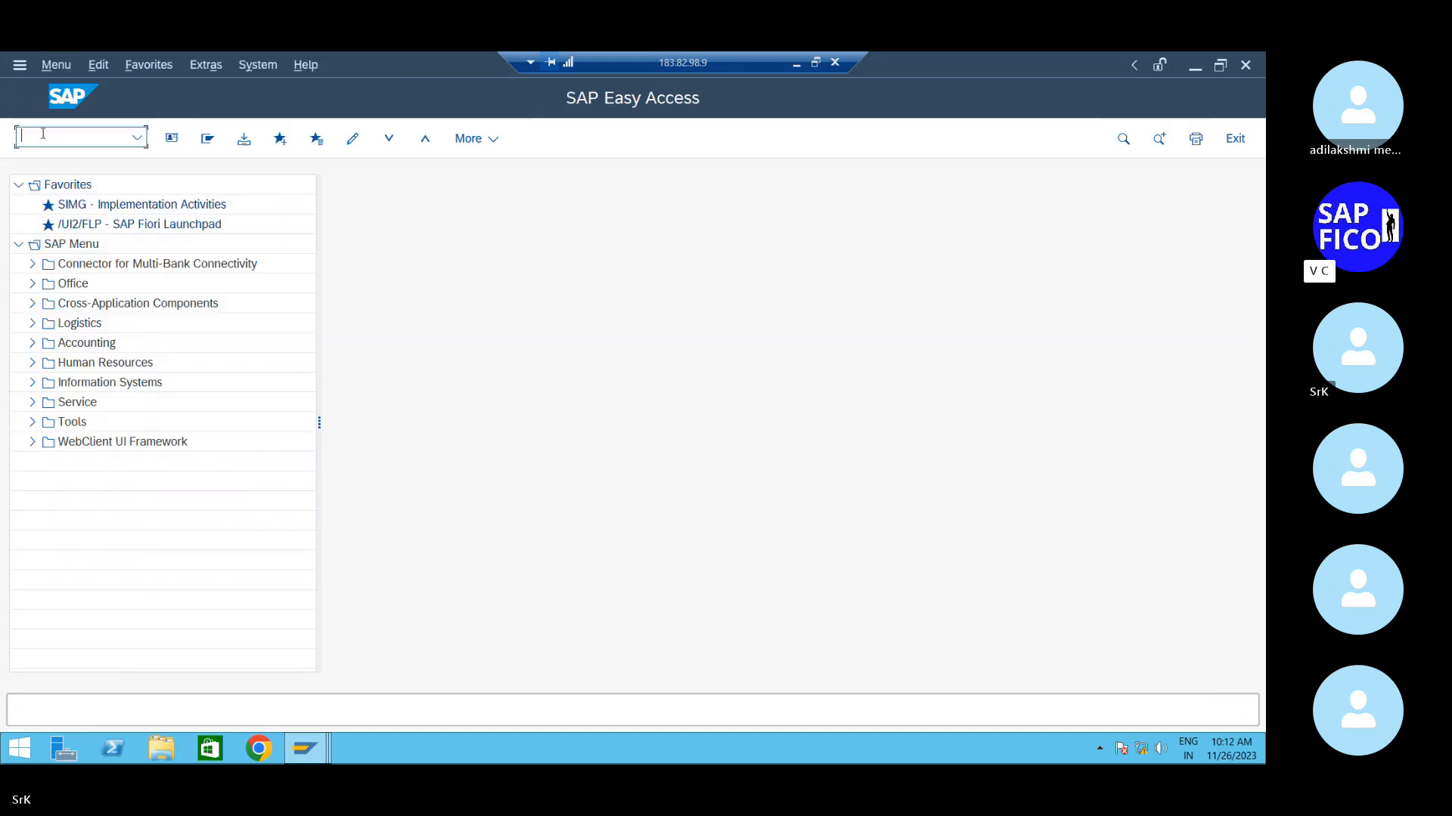
text(oa)
key(BackSpace)
key(BackSpace)
text(fs00)
key(Return)
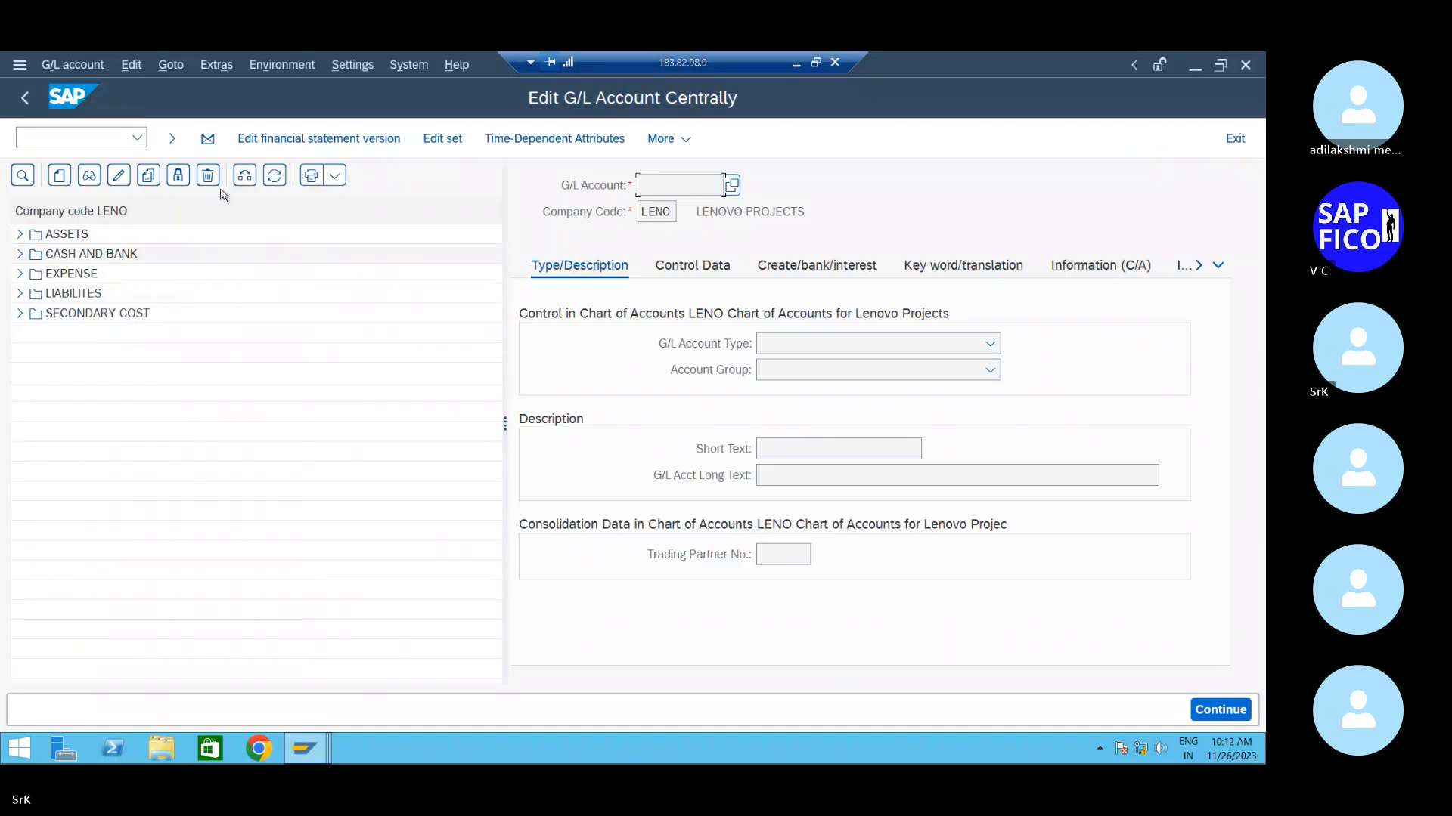
- Switch the account tree to company code SRK1 and dismiss the missing-account message
click(245, 176)
text(sr)
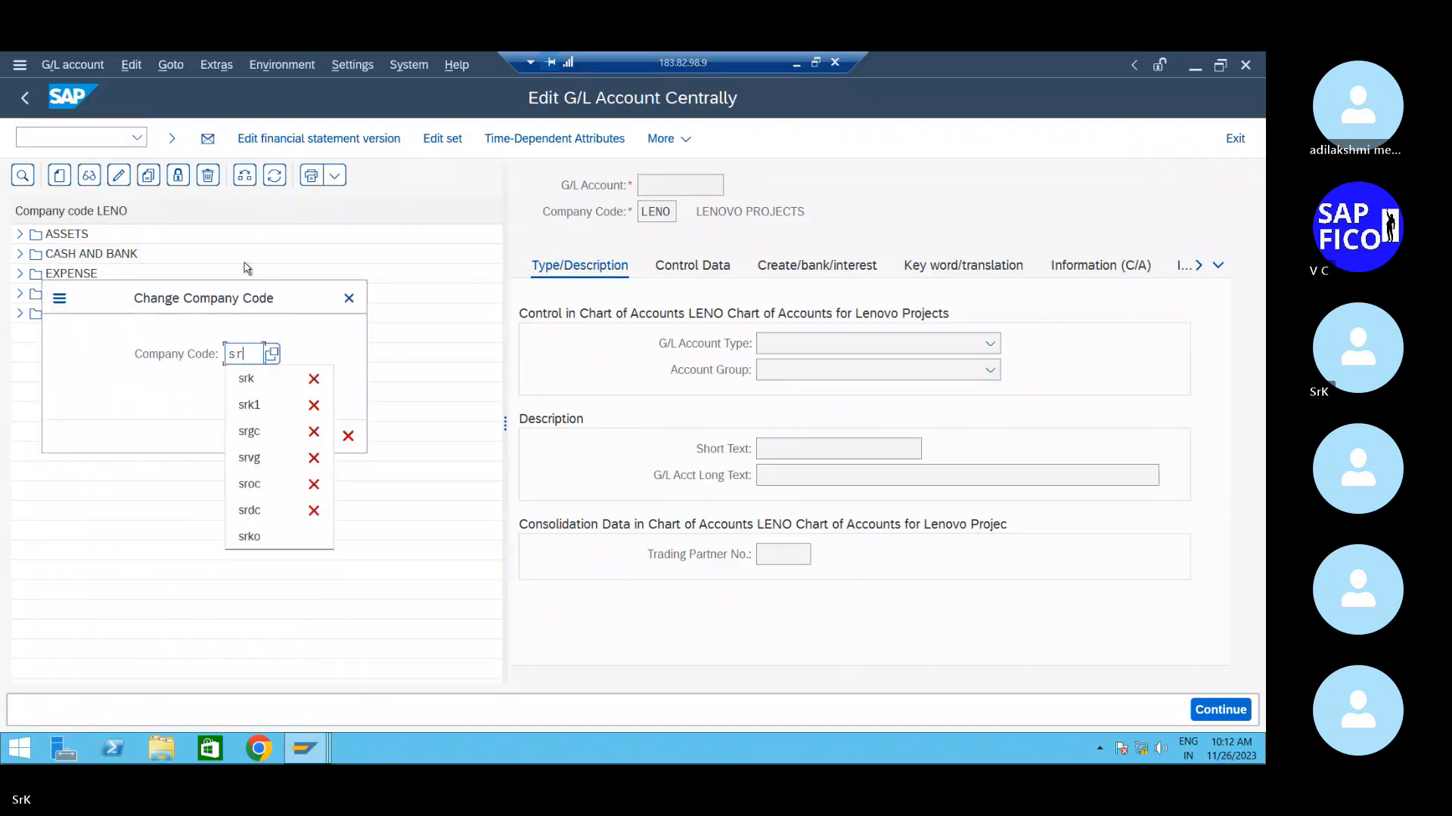
key(Down)
key(Down)
key(Return)
key(Return)
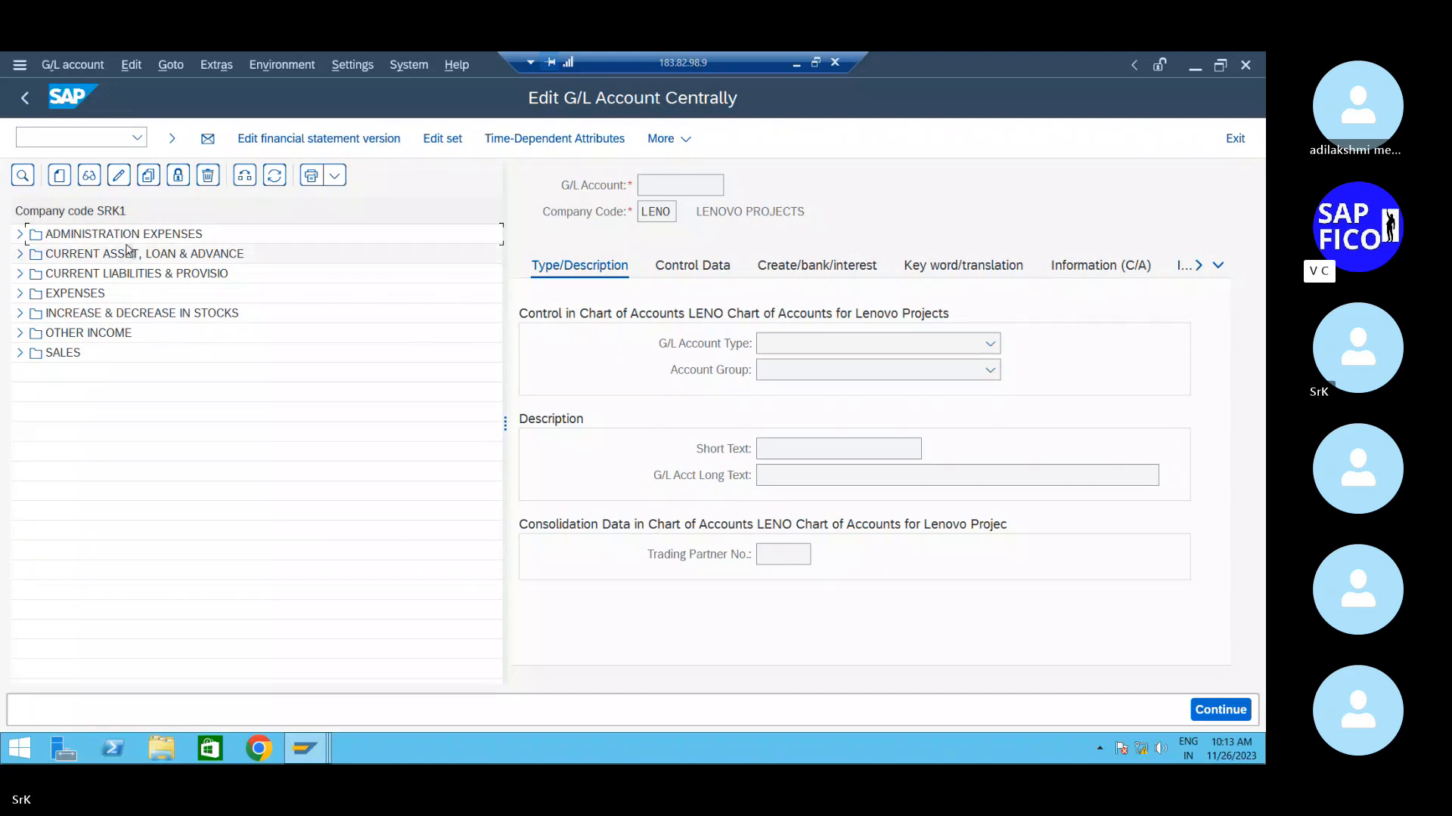
click(118, 176)
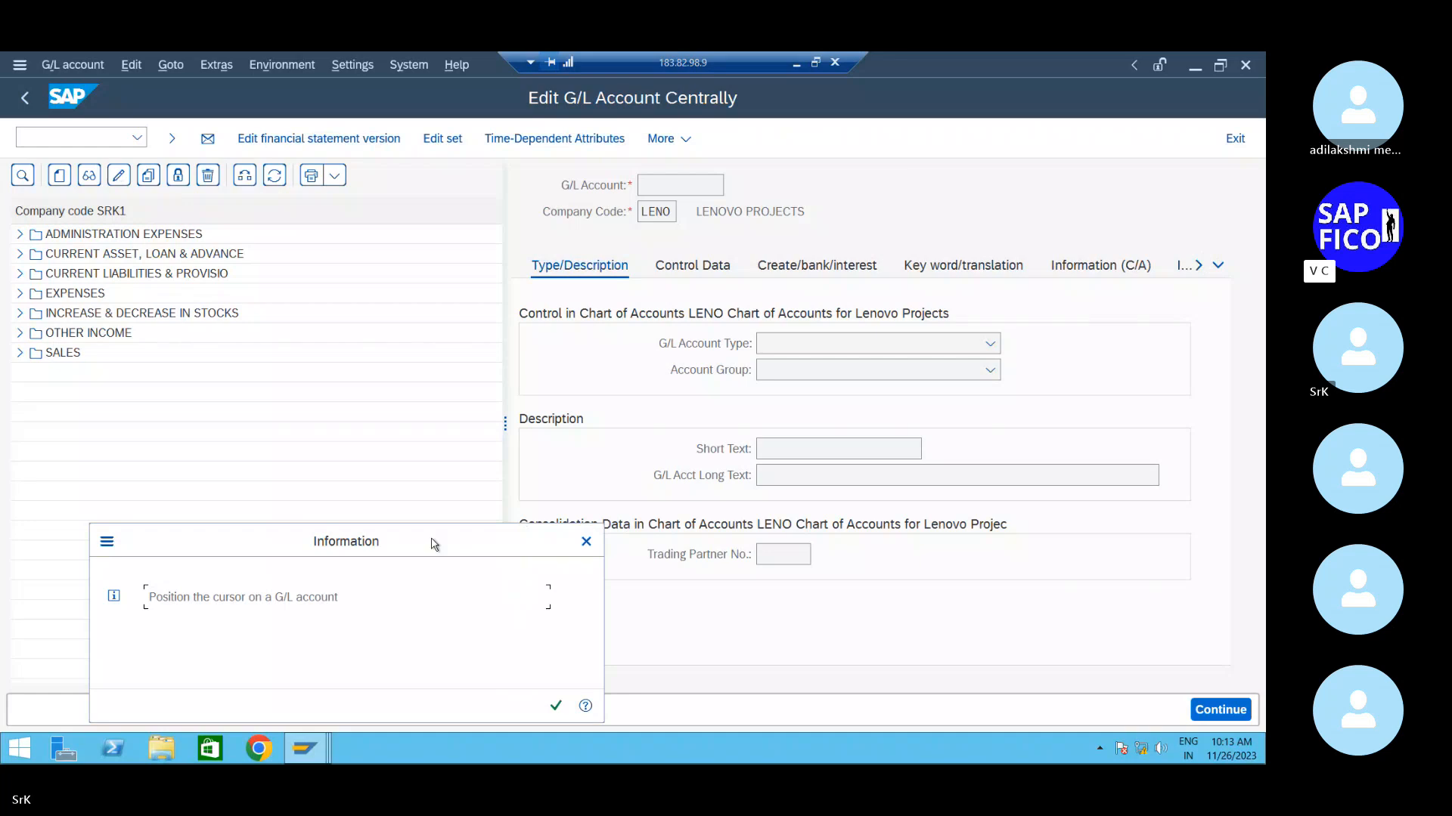
click(586, 541)
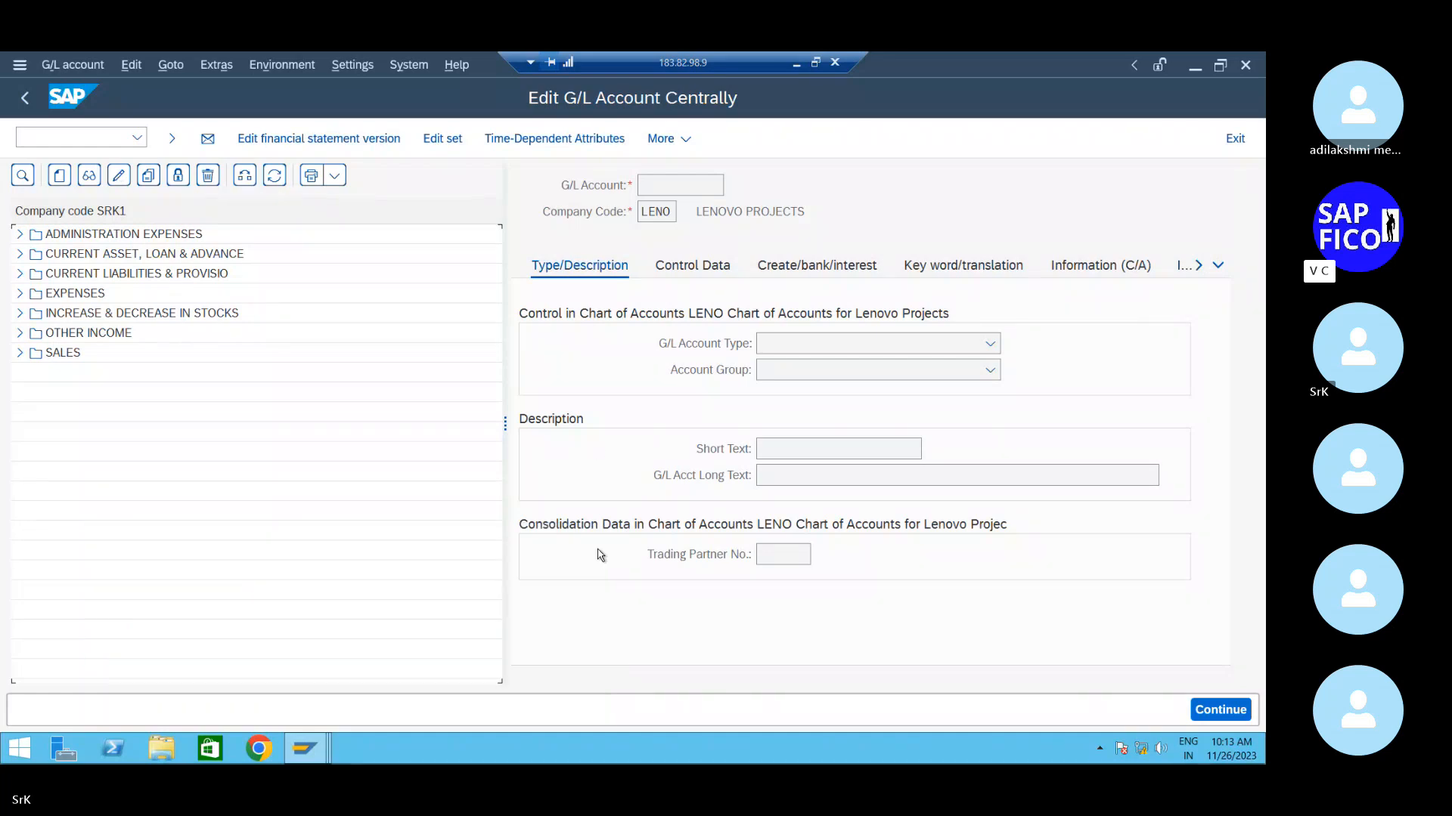
- Start creating G/L account 200000 in company code SRK1
click(59, 176)
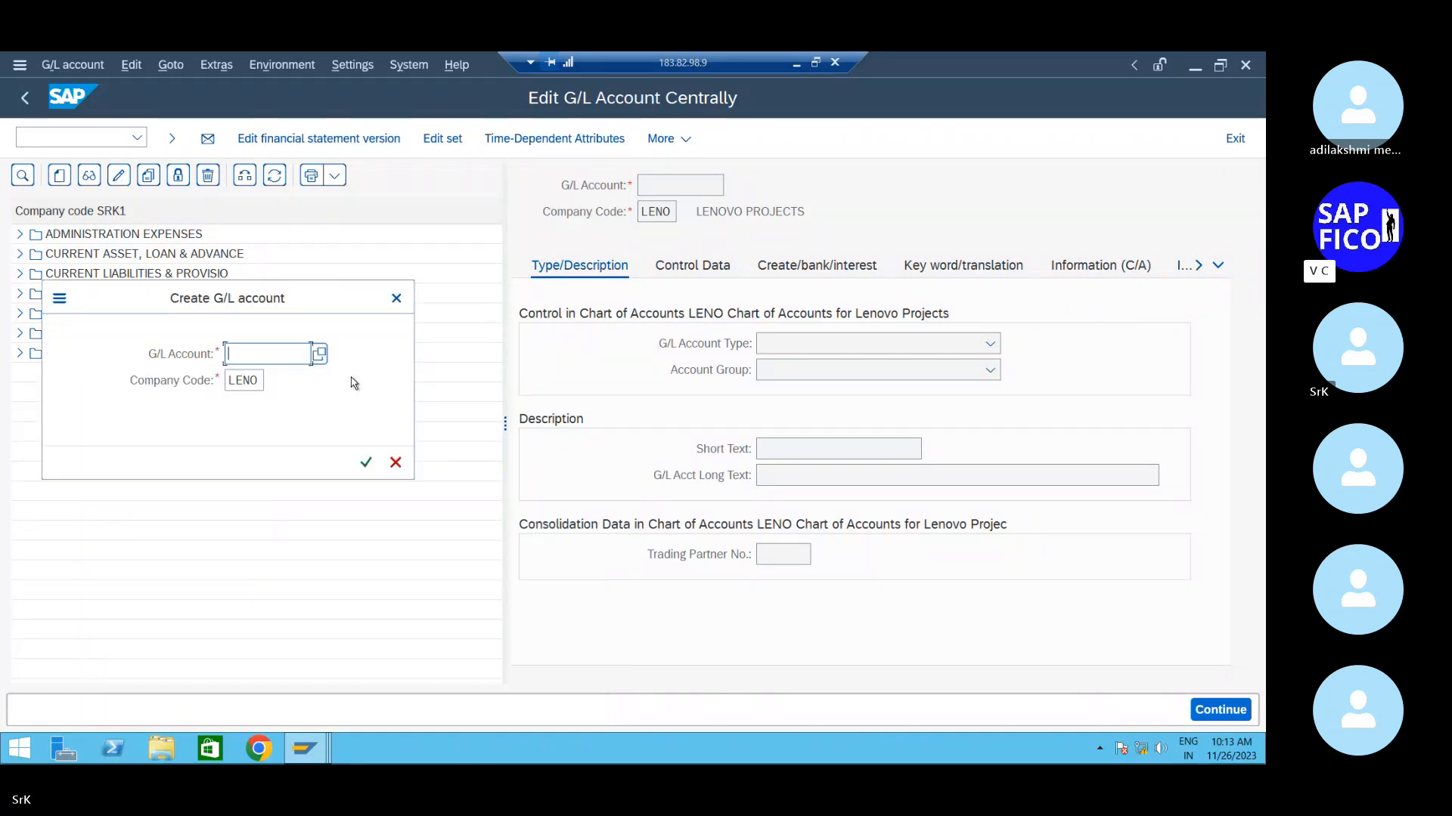
text(200000)
key(Tab)
text(sr)
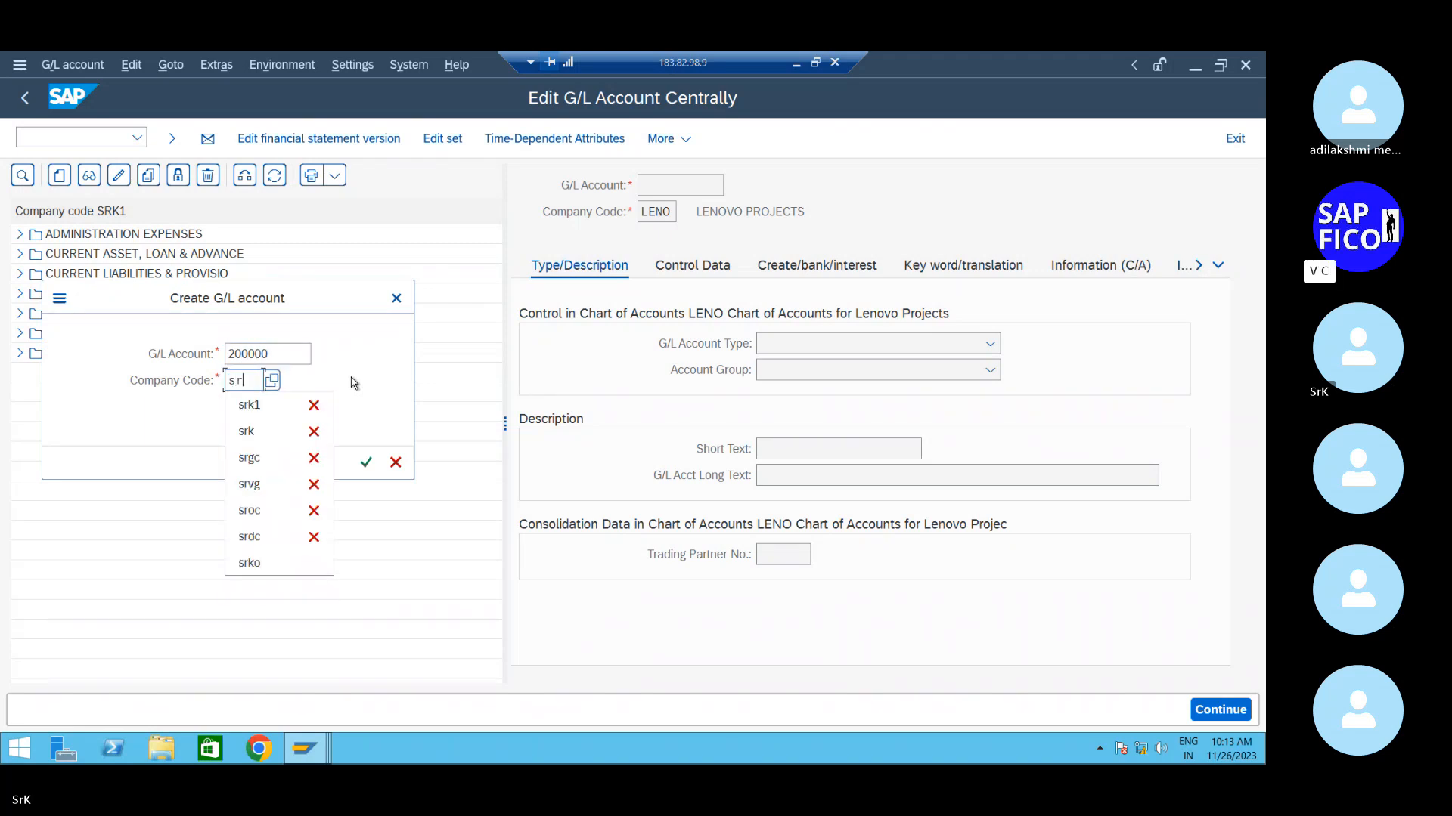
key(Down)
key(Return)
key(Return)
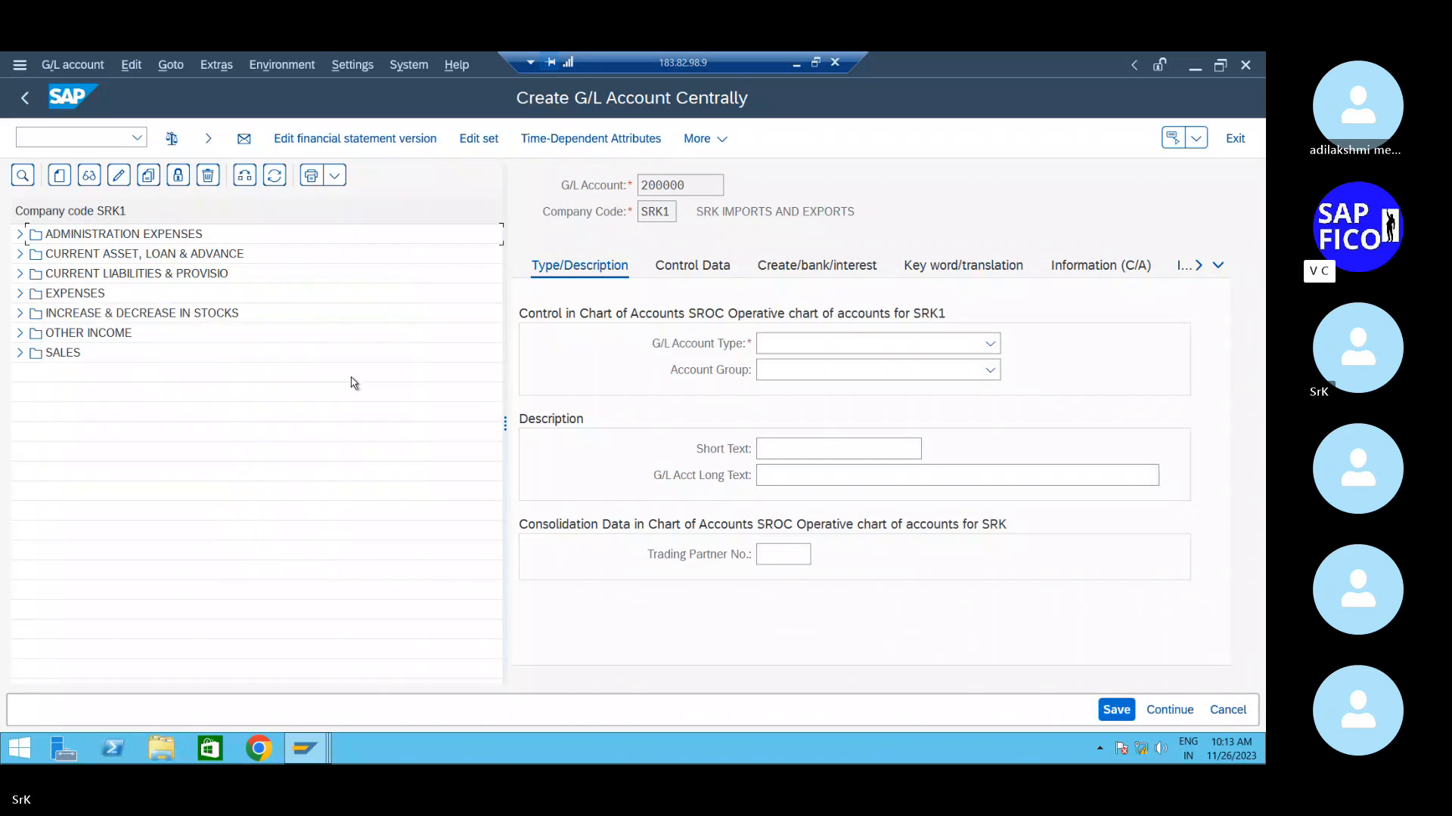
- Make it a FIXED ASSET balance sheet account titled 'Plant and Machinery' / 'Plant and machinery account'
click(977, 346)
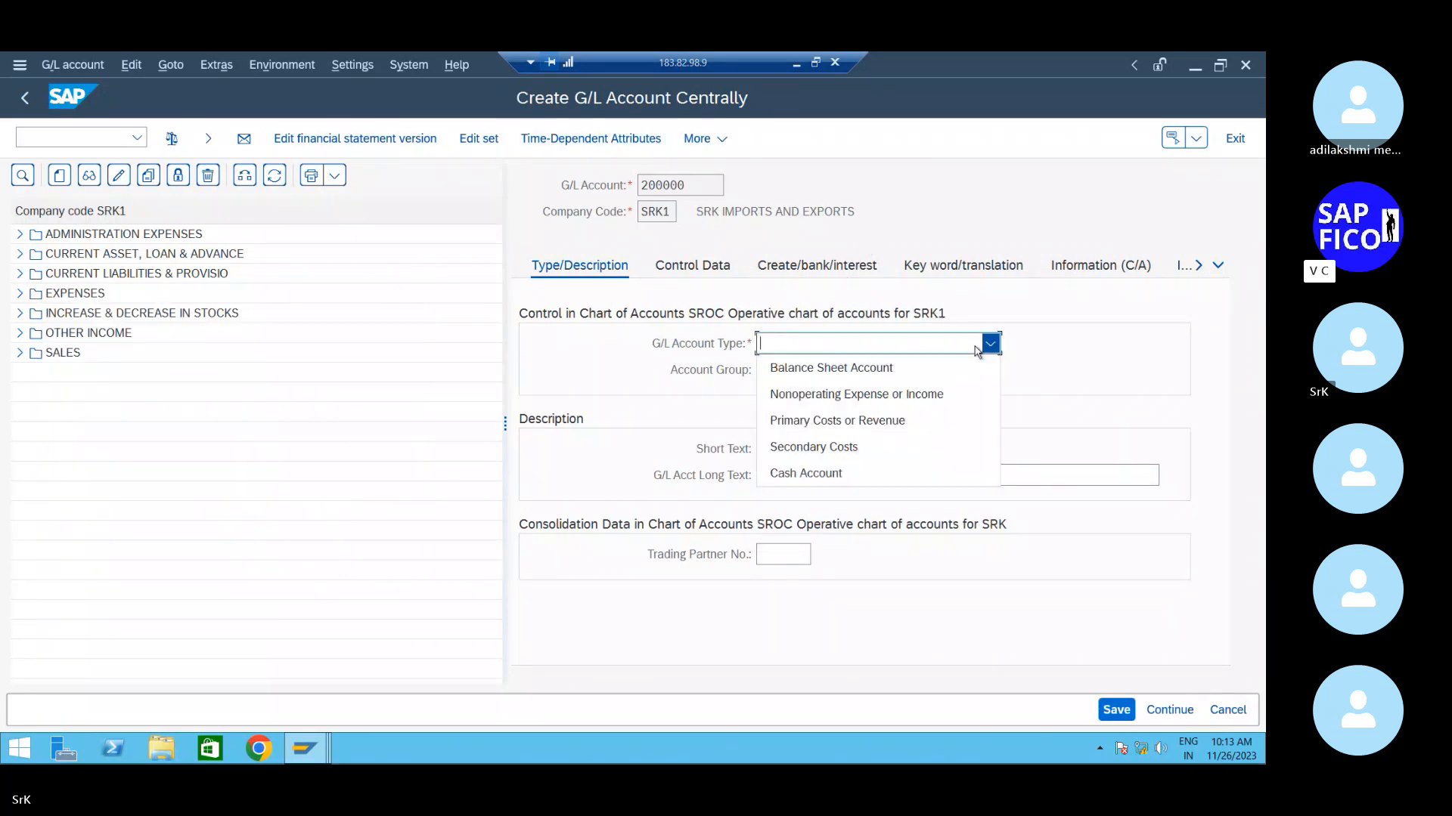
click(904, 368)
click(911, 369)
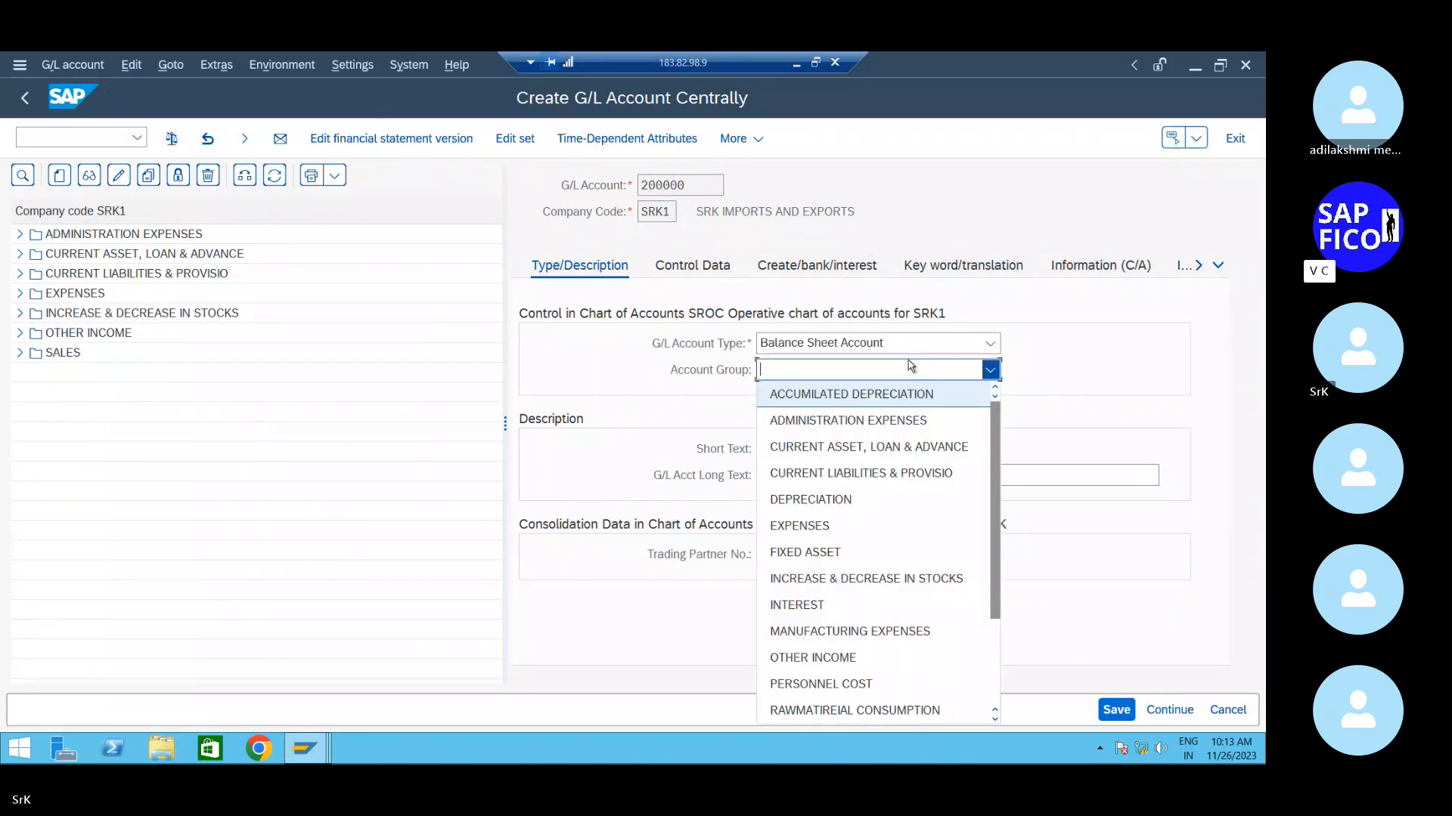
click(839, 553)
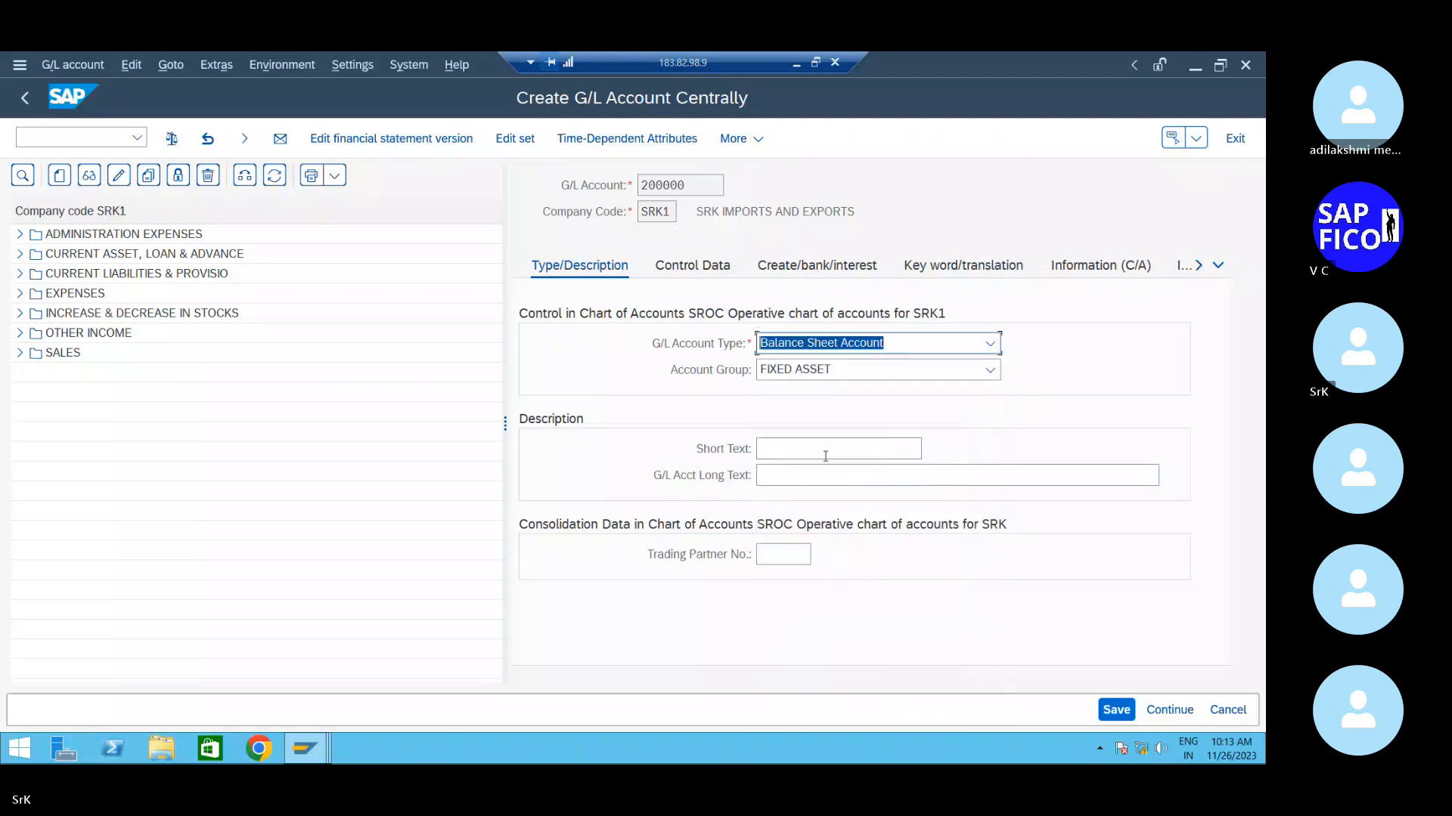
click(825, 447)
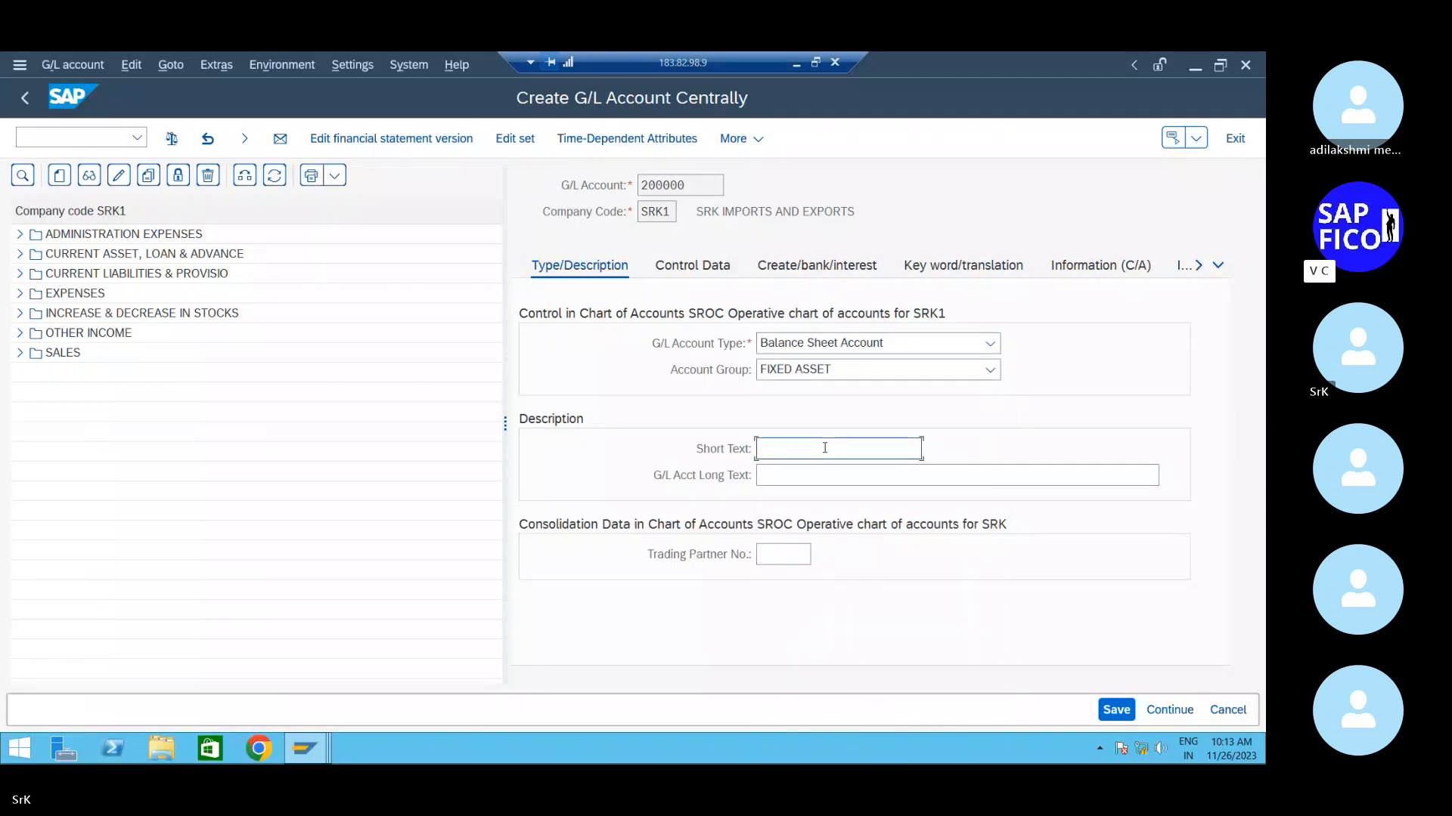
text(P)
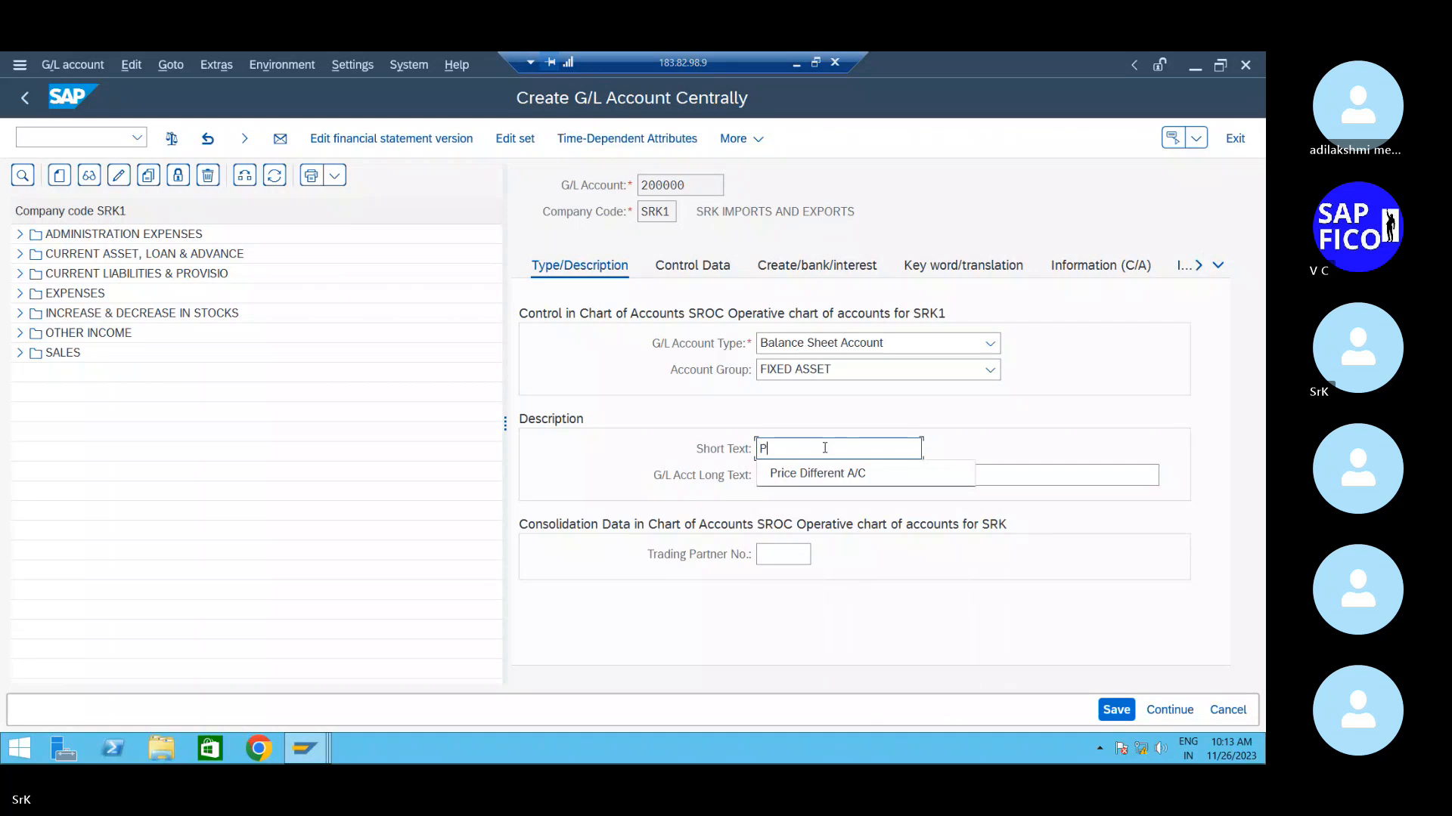
text(lant and )
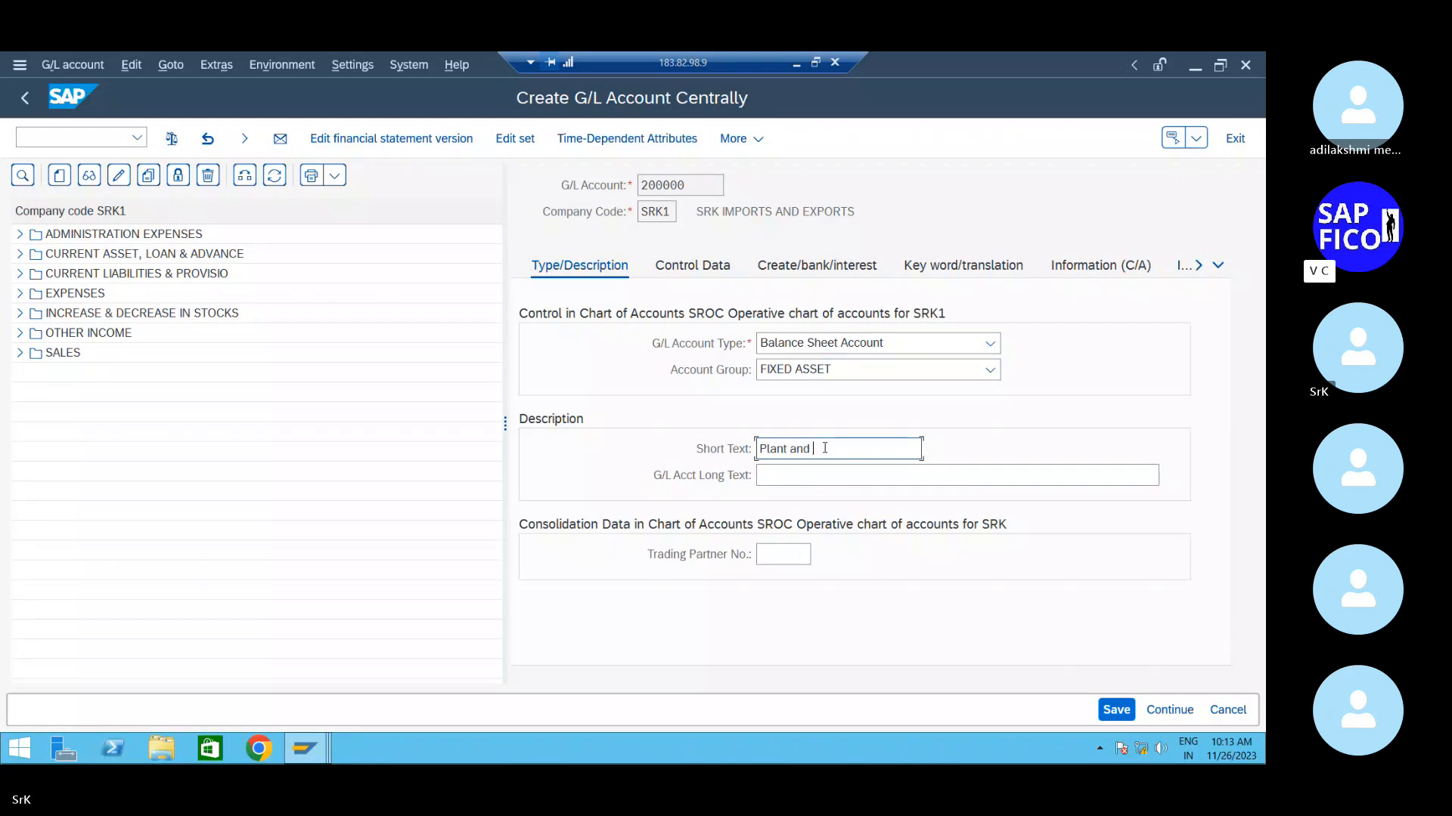
text(Machinery)
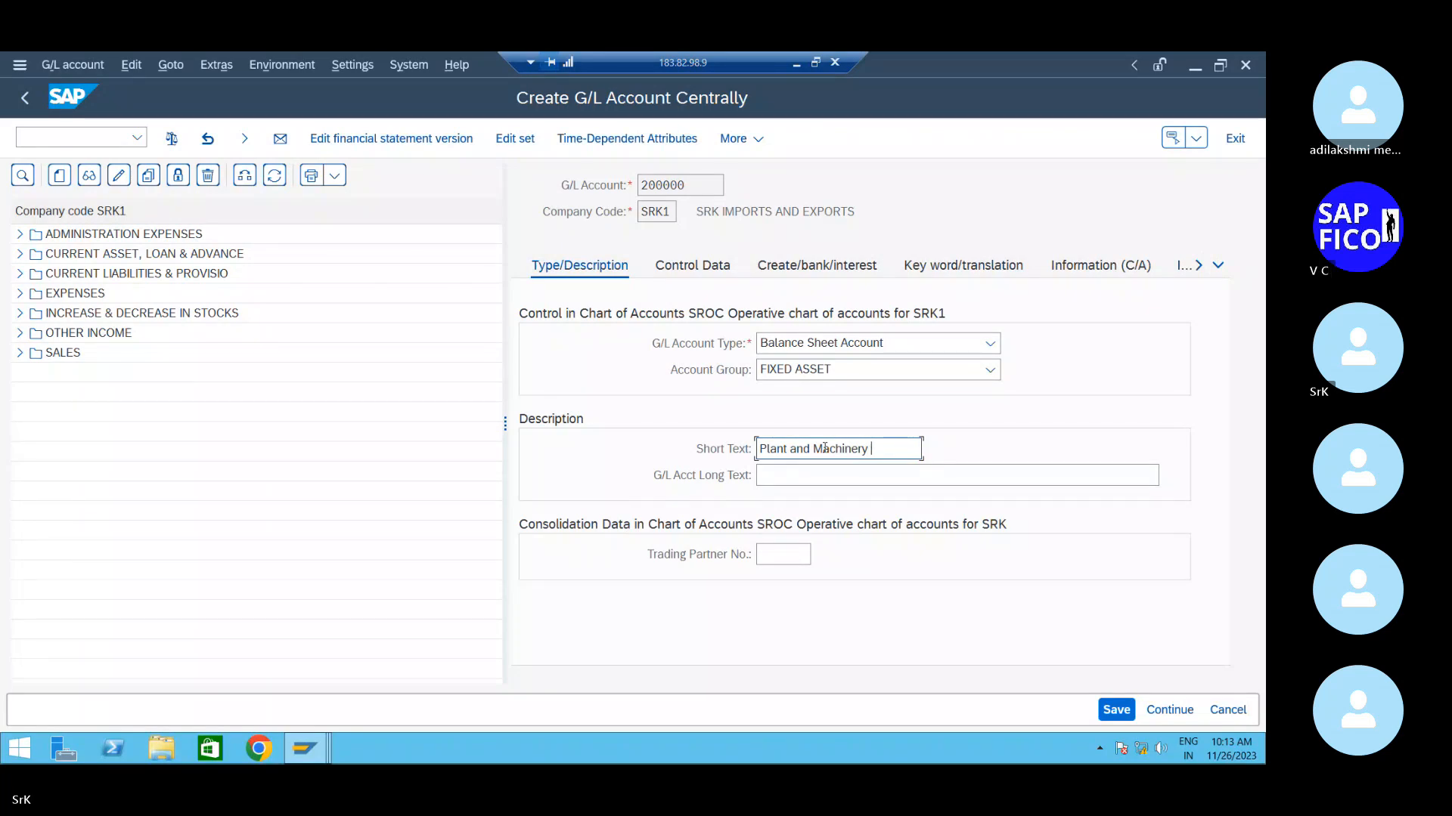
click(832, 469)
text(Pla)
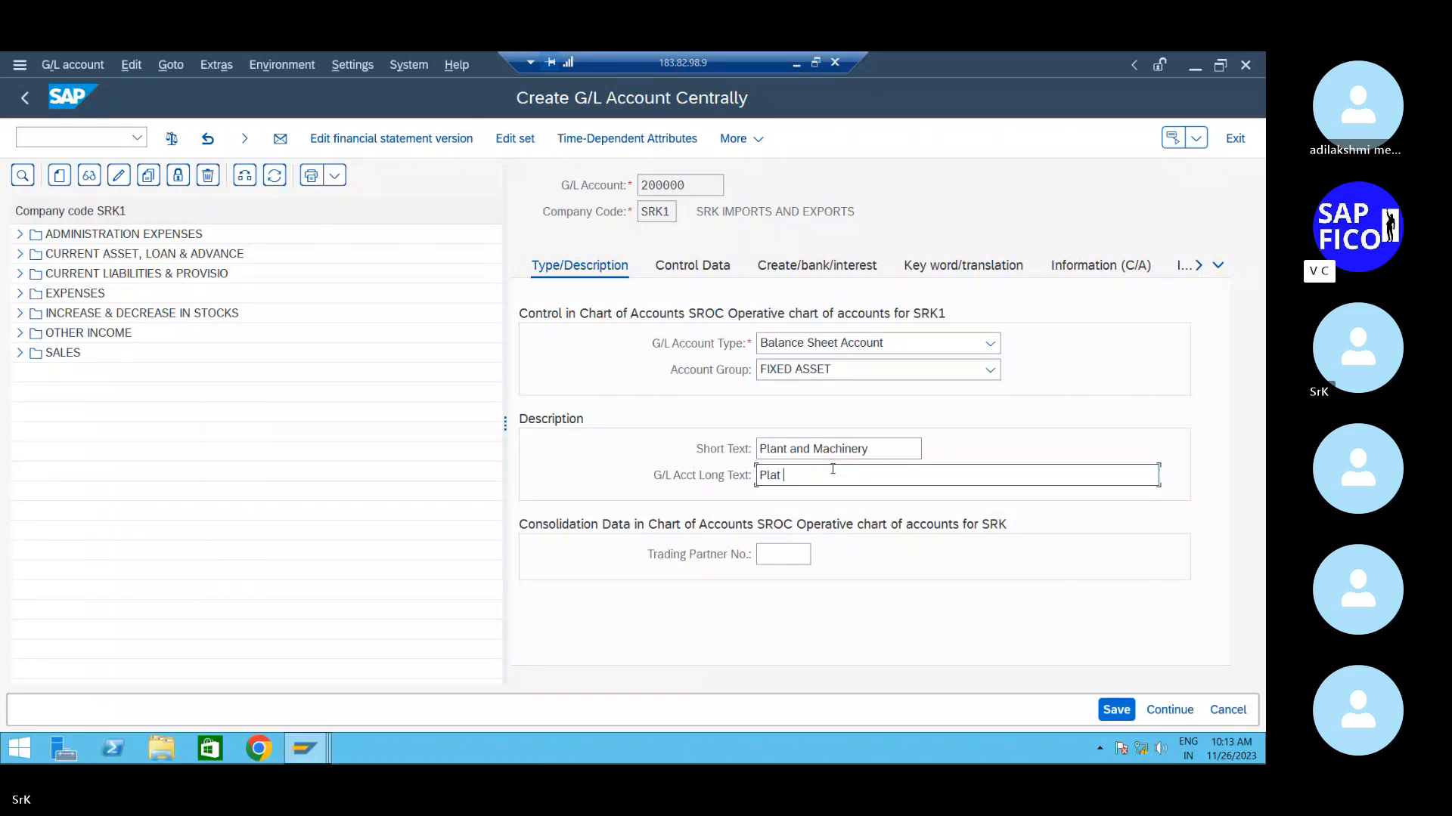
text(nt and machinery )
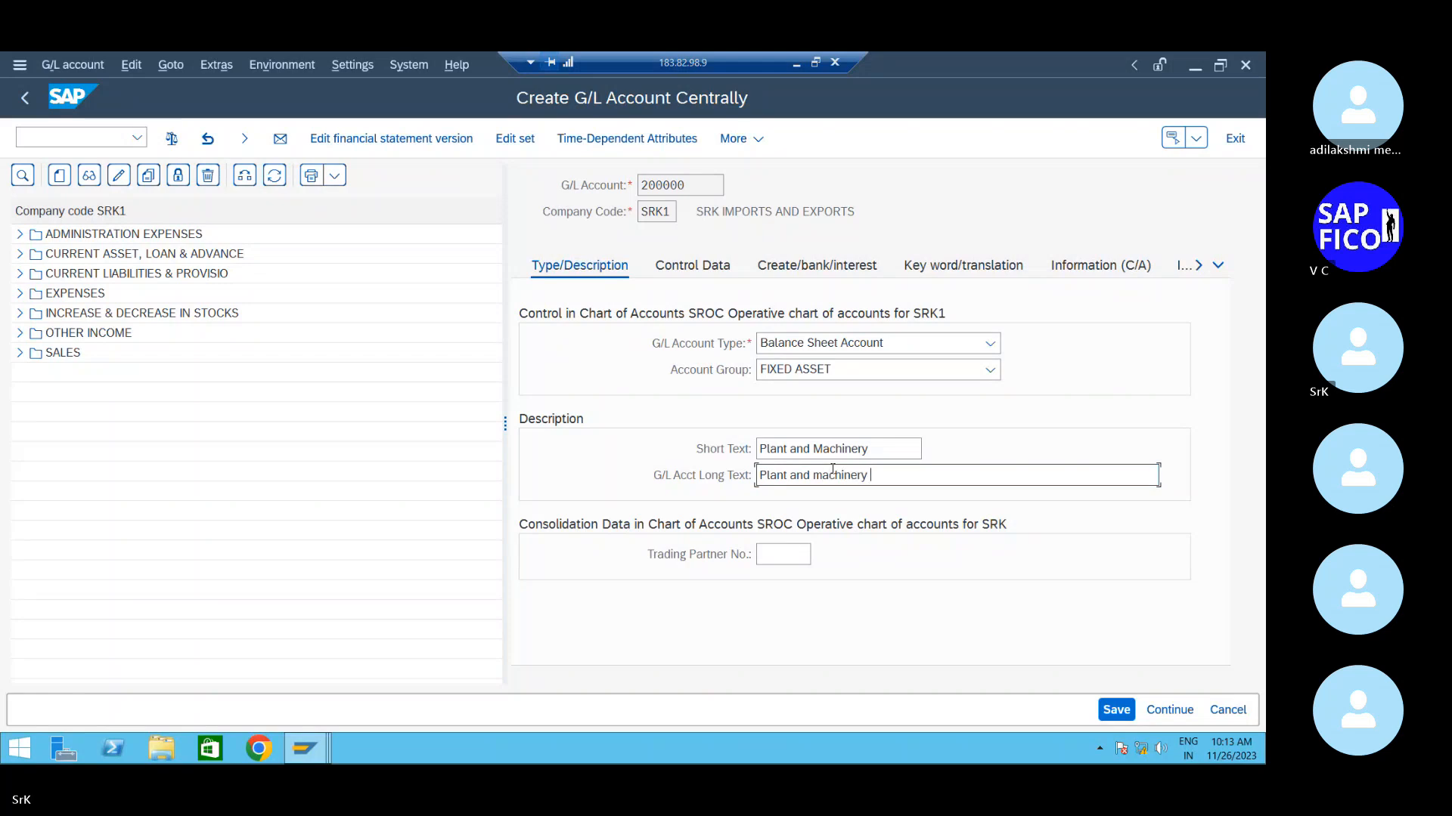
text(account)
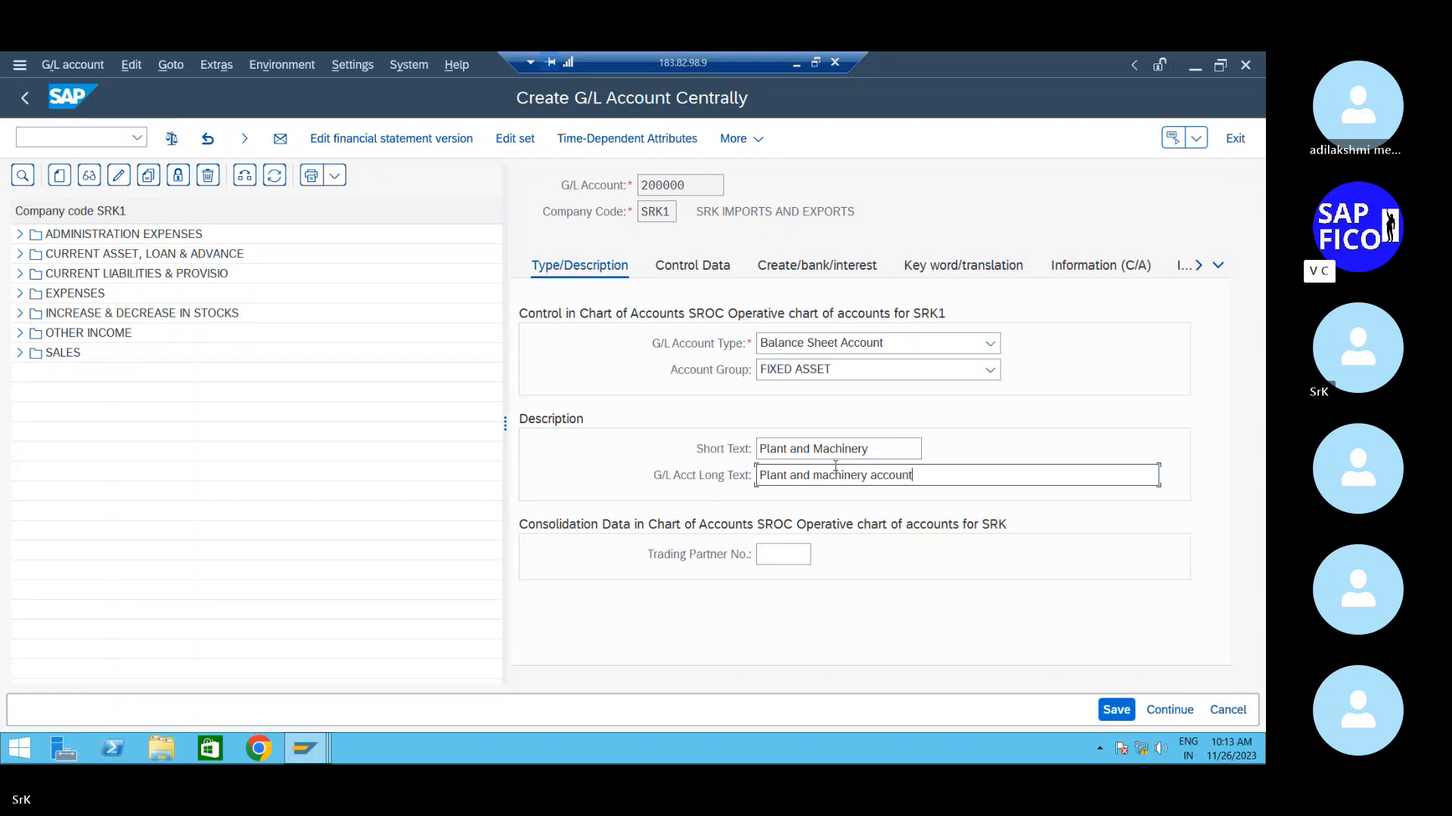
- Set the account's sort key to 001 (posting date) on Control Data
click(710, 281)
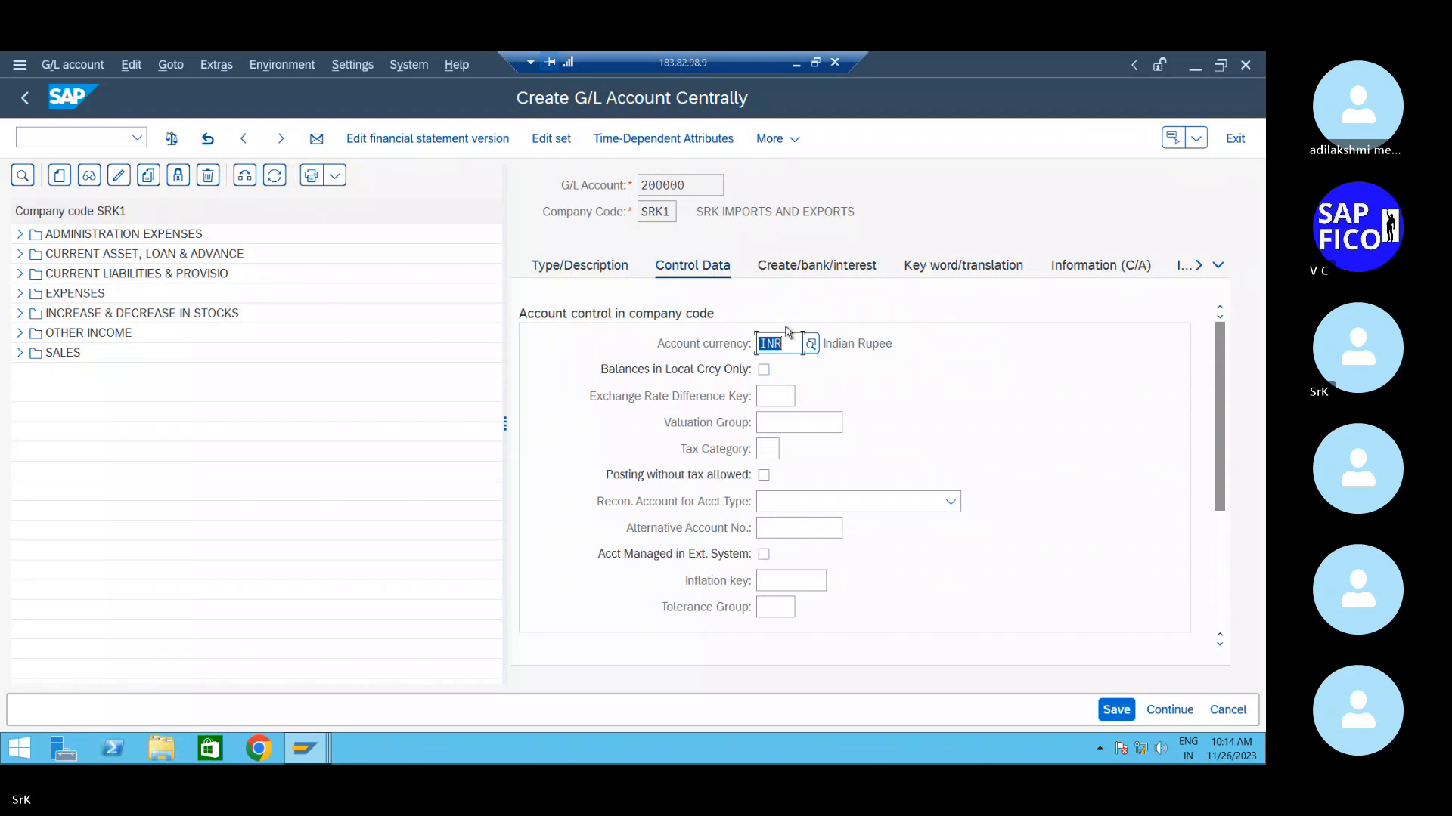
scroll(787, 437, down, 5)
click(773, 527)
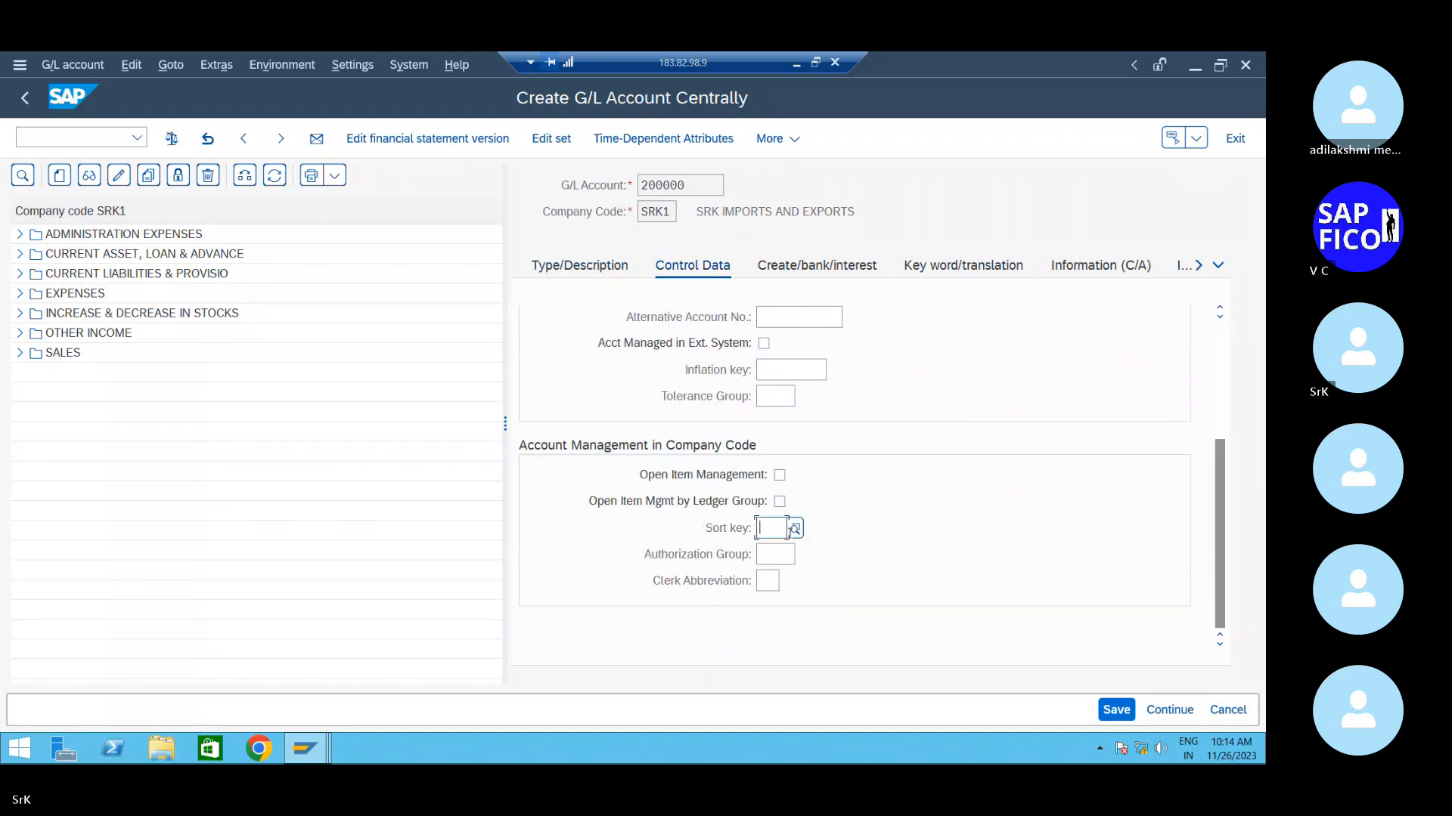
click(795, 529)
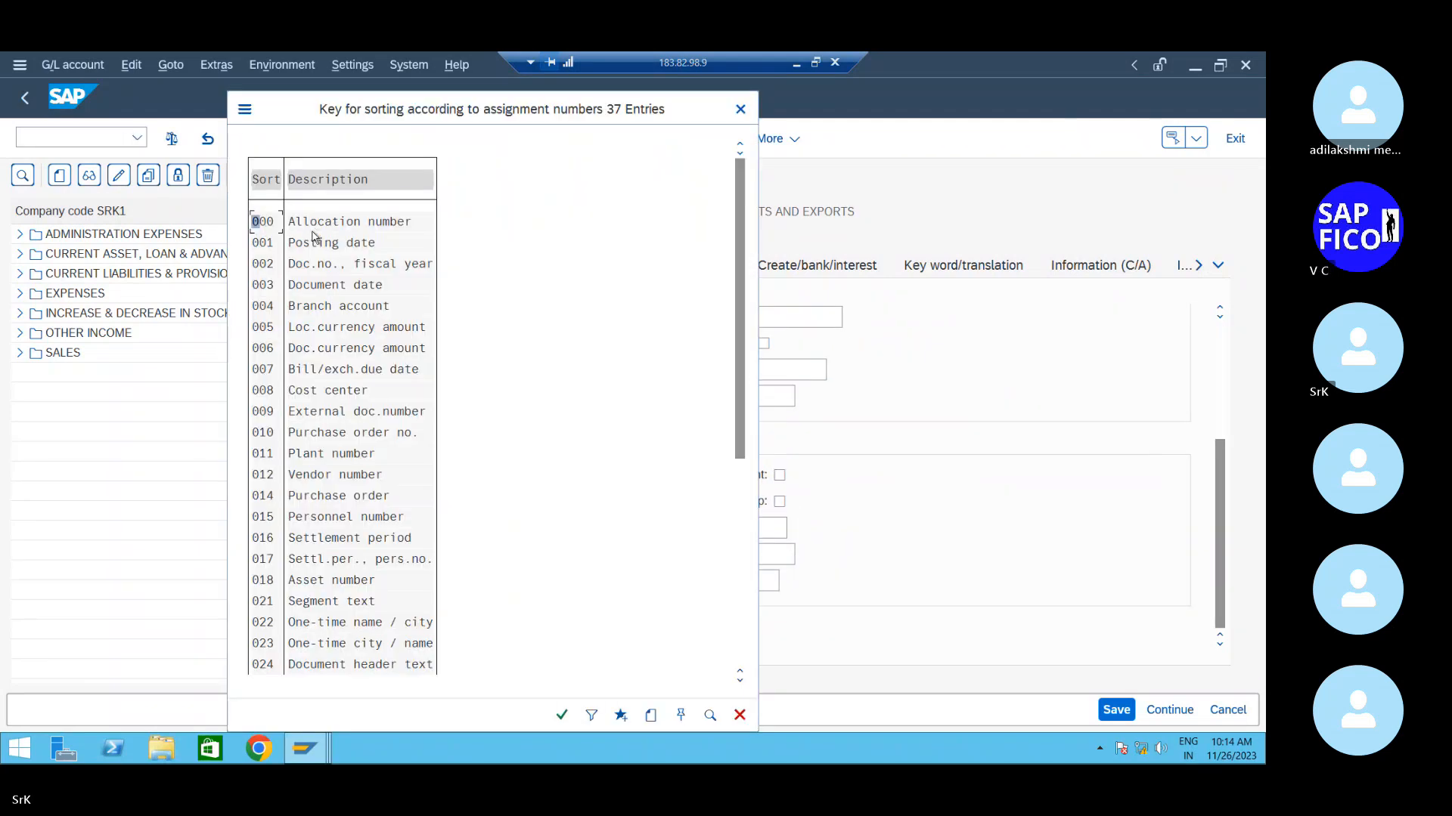
double_click(316, 243)
- Choose field status group G001 and save account 200000, accepting the warning
click(852, 268)
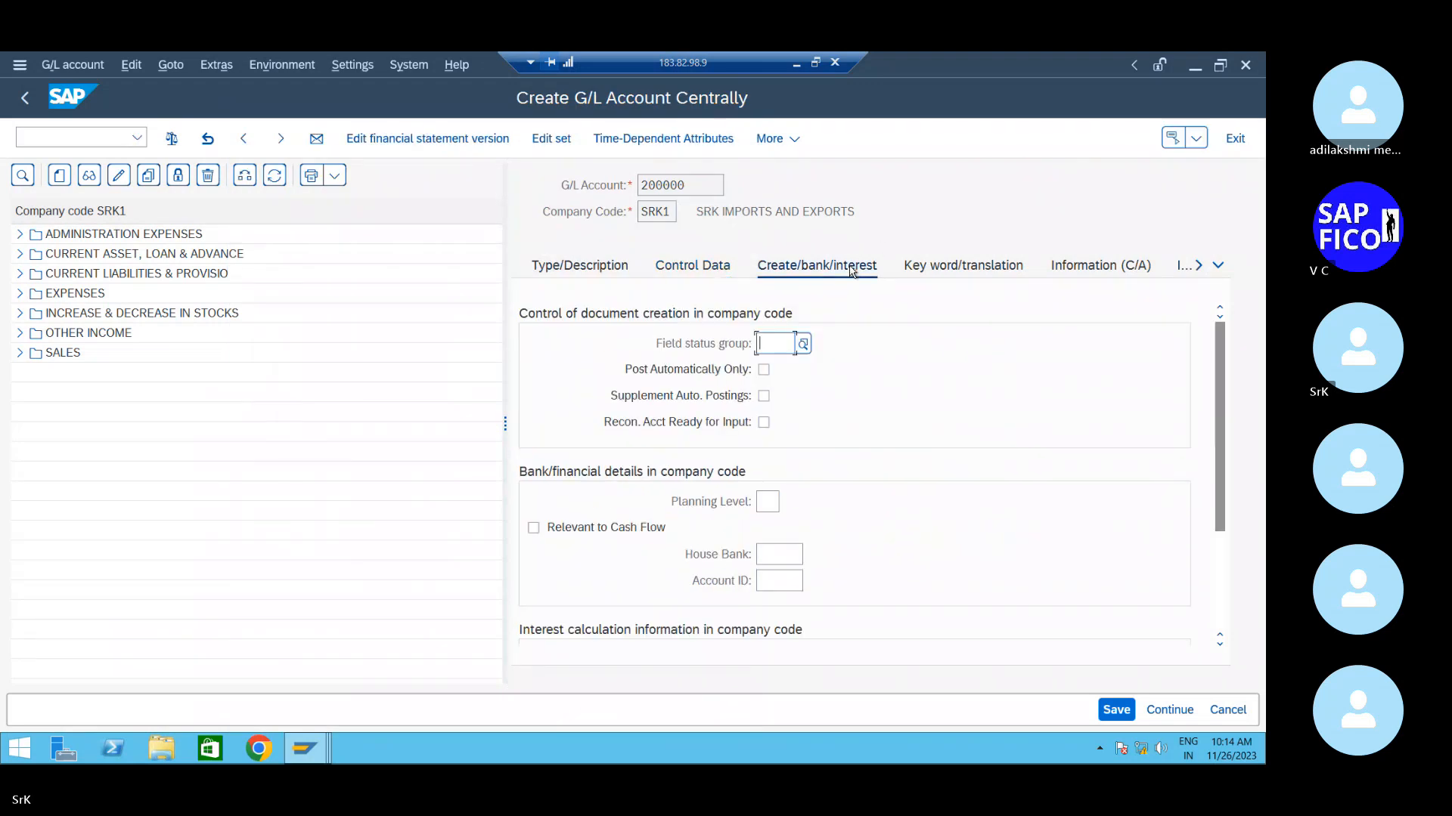
click(803, 344)
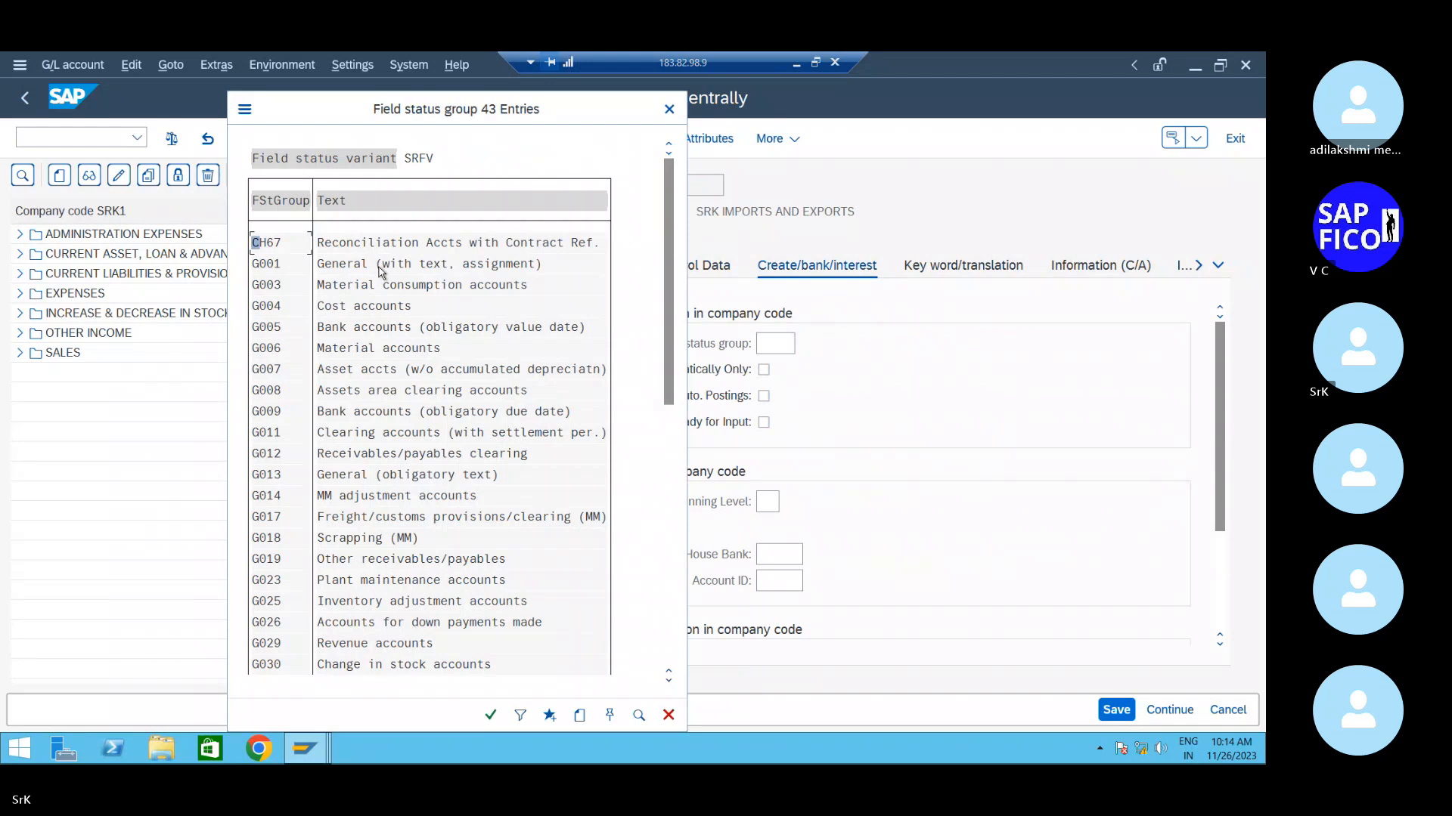
double_click(381, 270)
click(1119, 709)
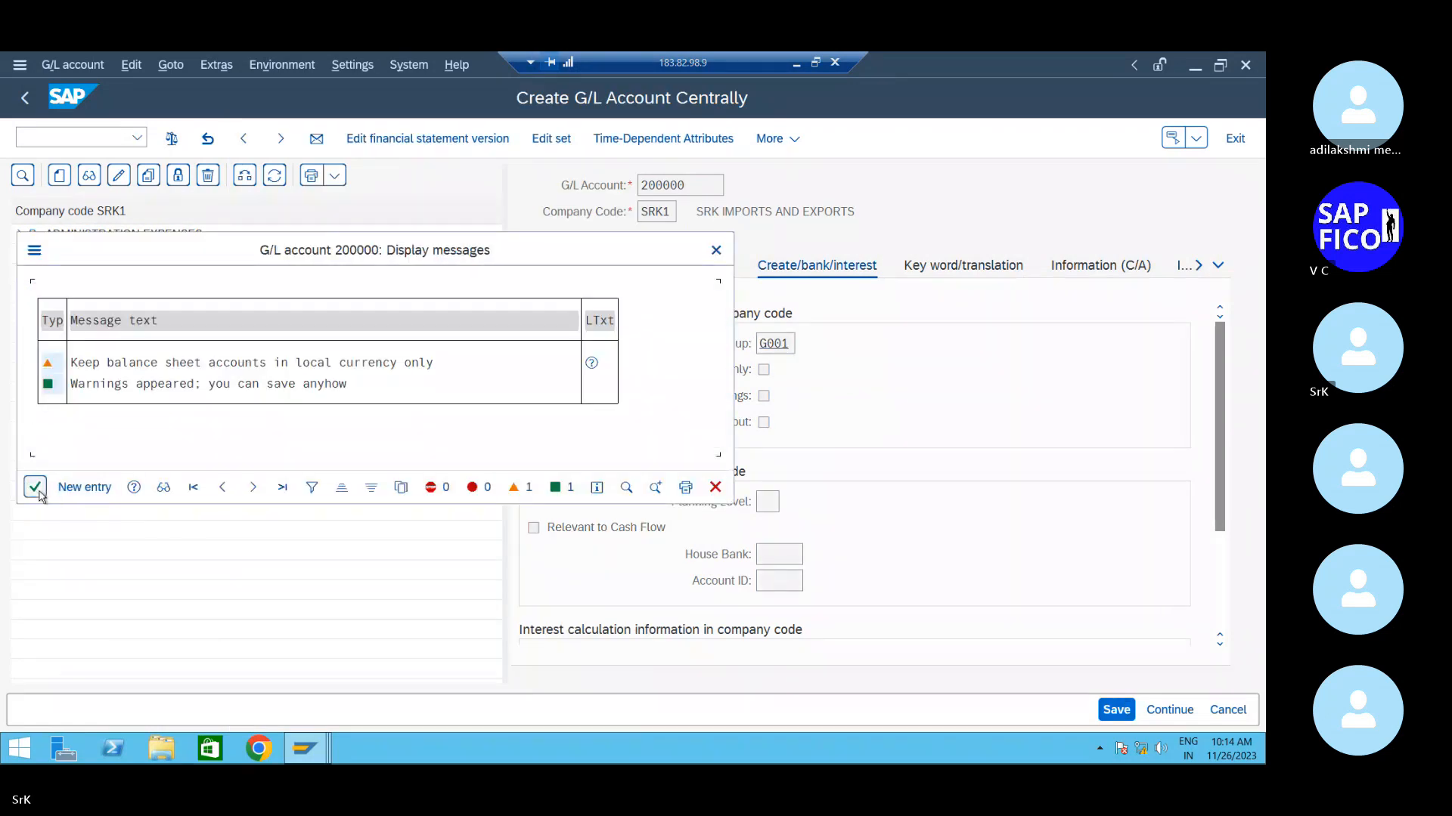
click(35, 487)
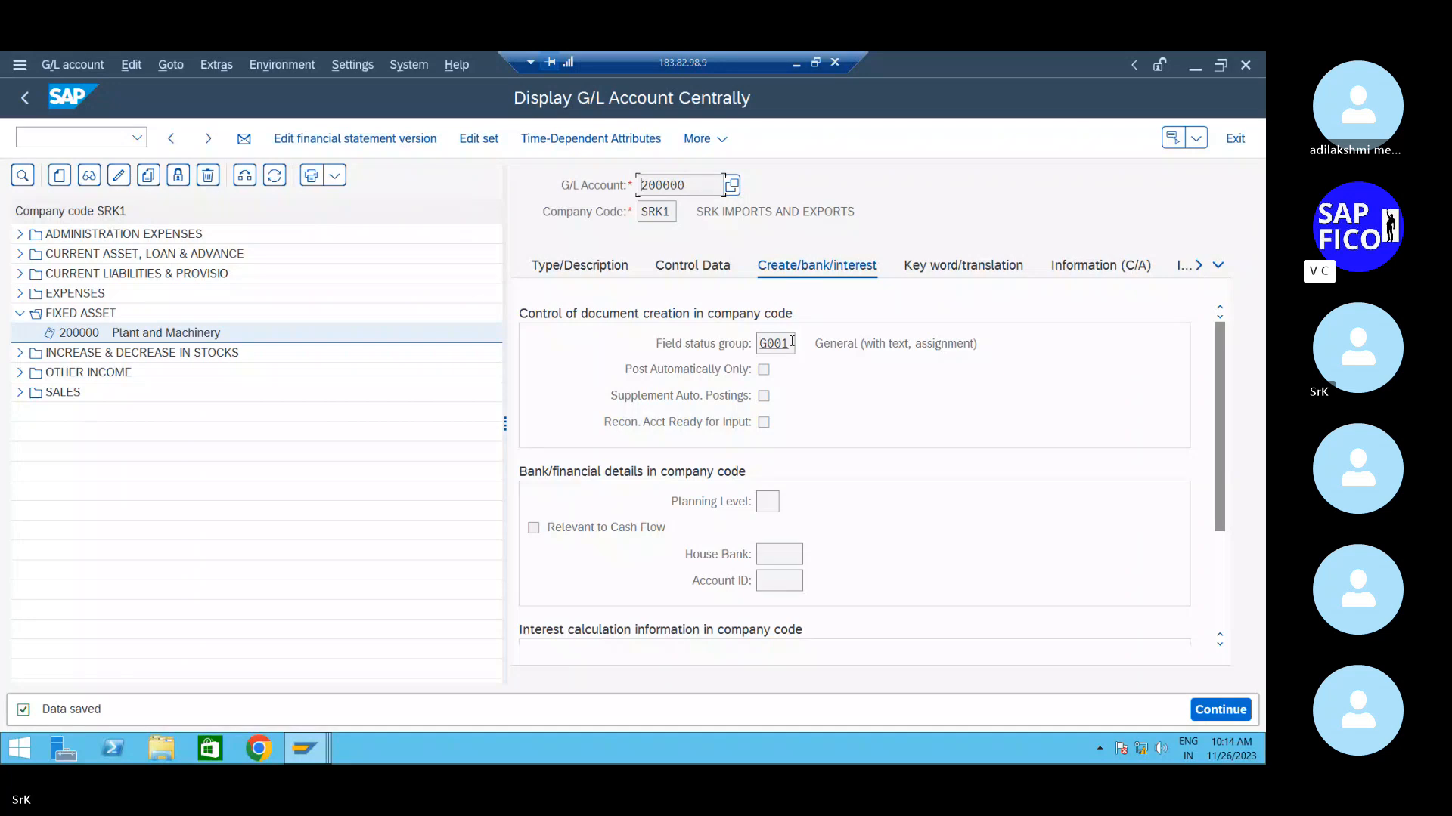
- Reopen account 200000 and change its field status group to G067
click(118, 174)
click(774, 343)
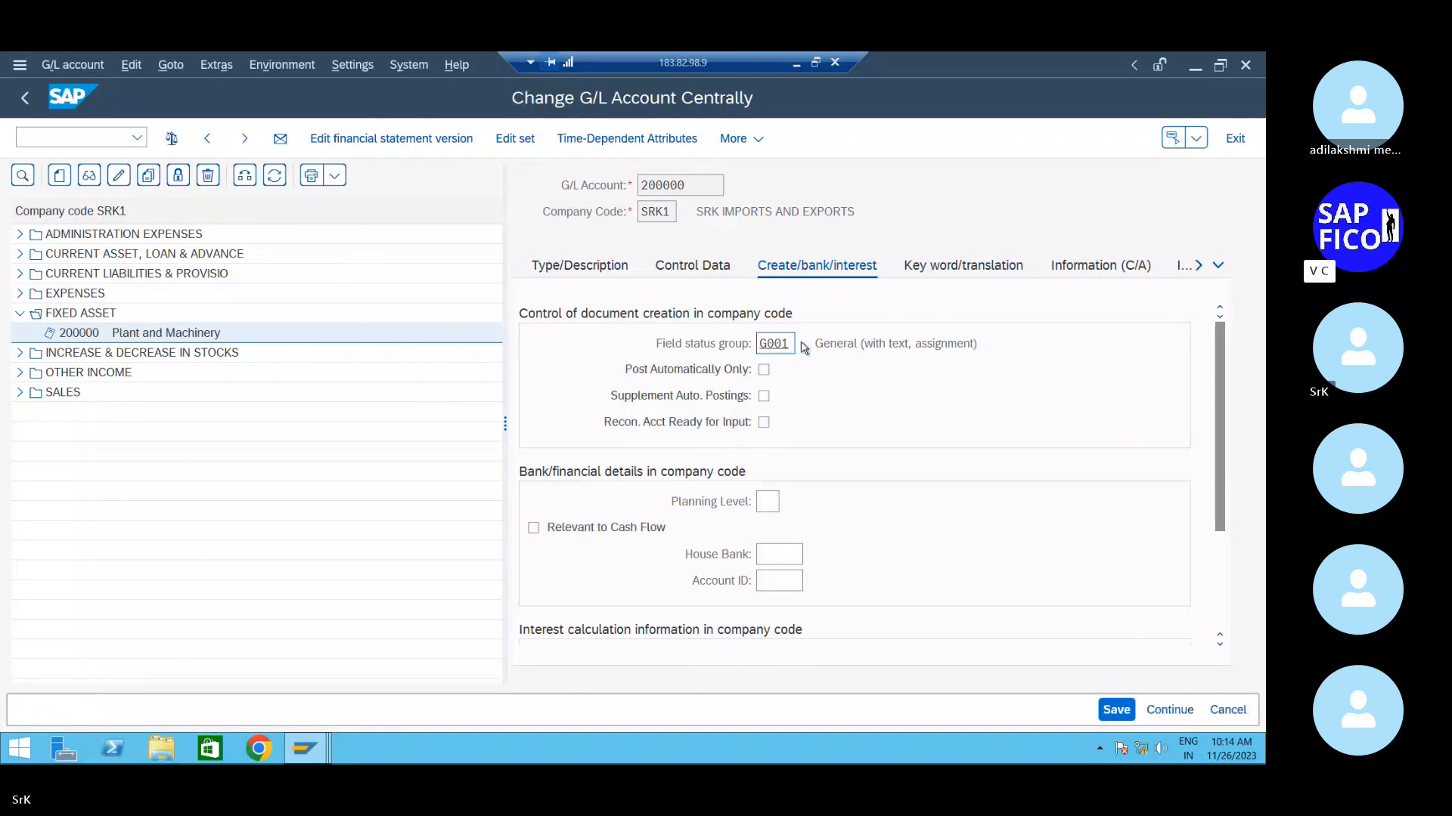
click(803, 344)
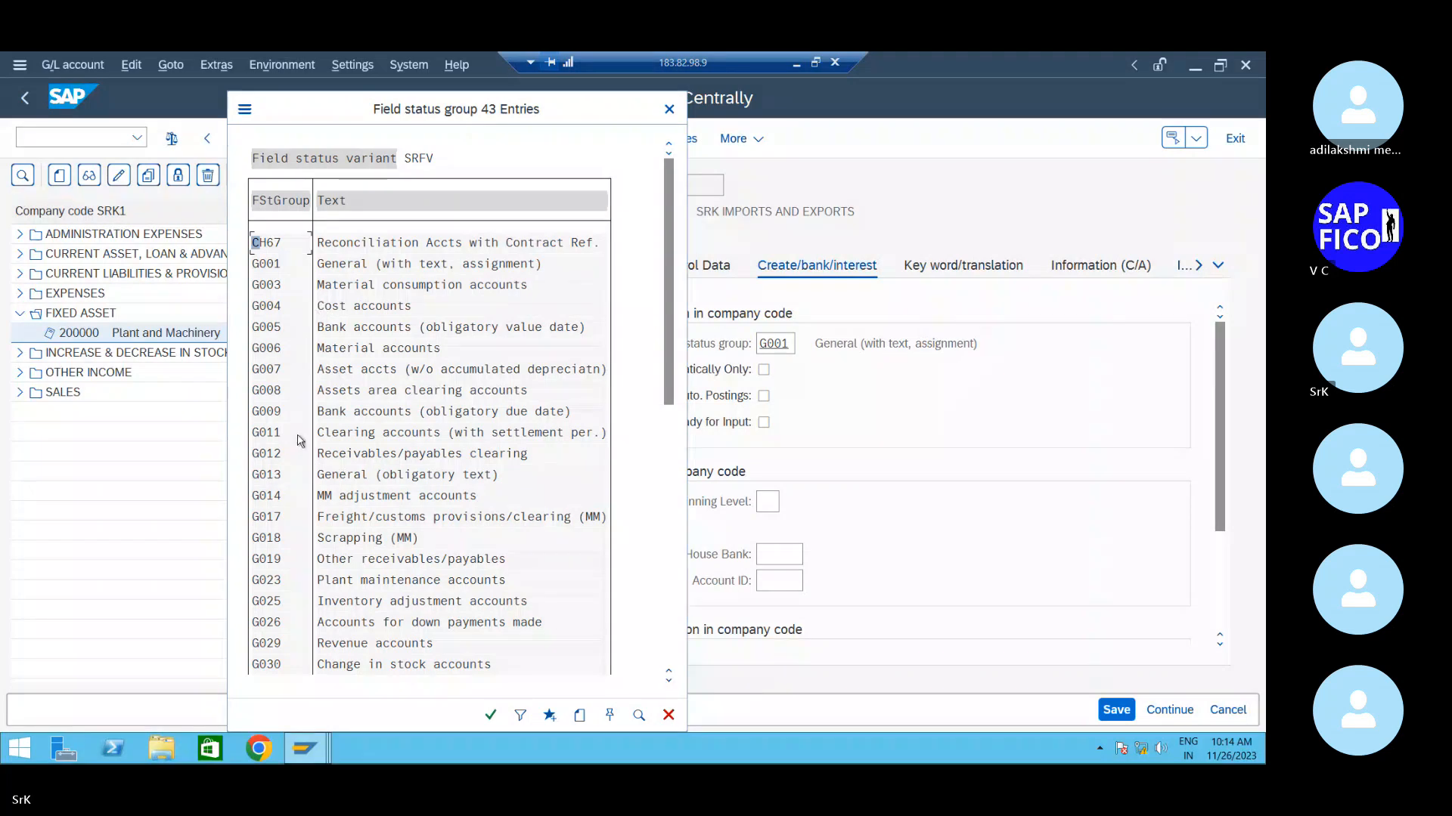
scroll(321, 483, down, 1)
scroll(322, 482, down, 5)
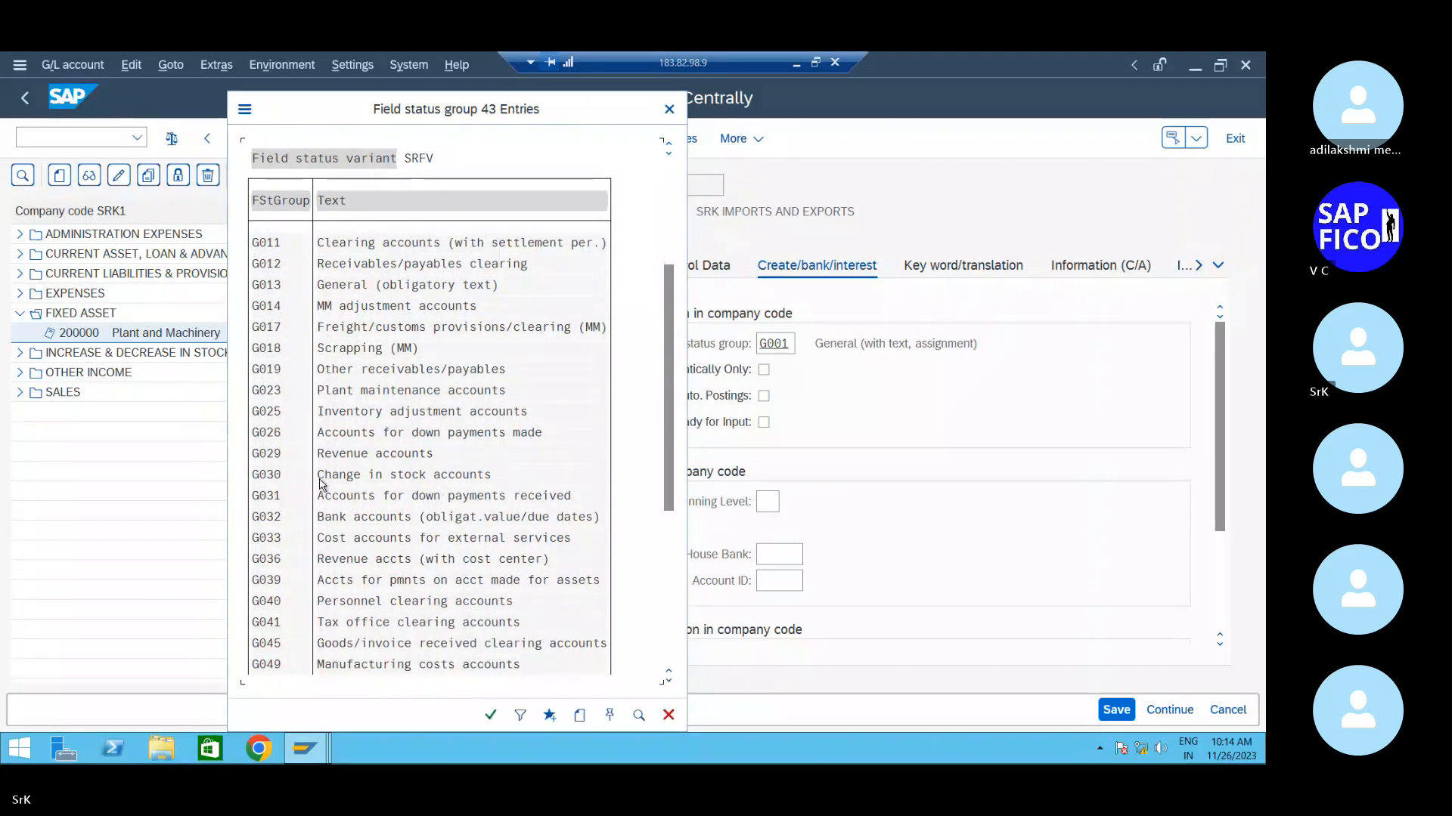
scroll(379, 584, down, 5)
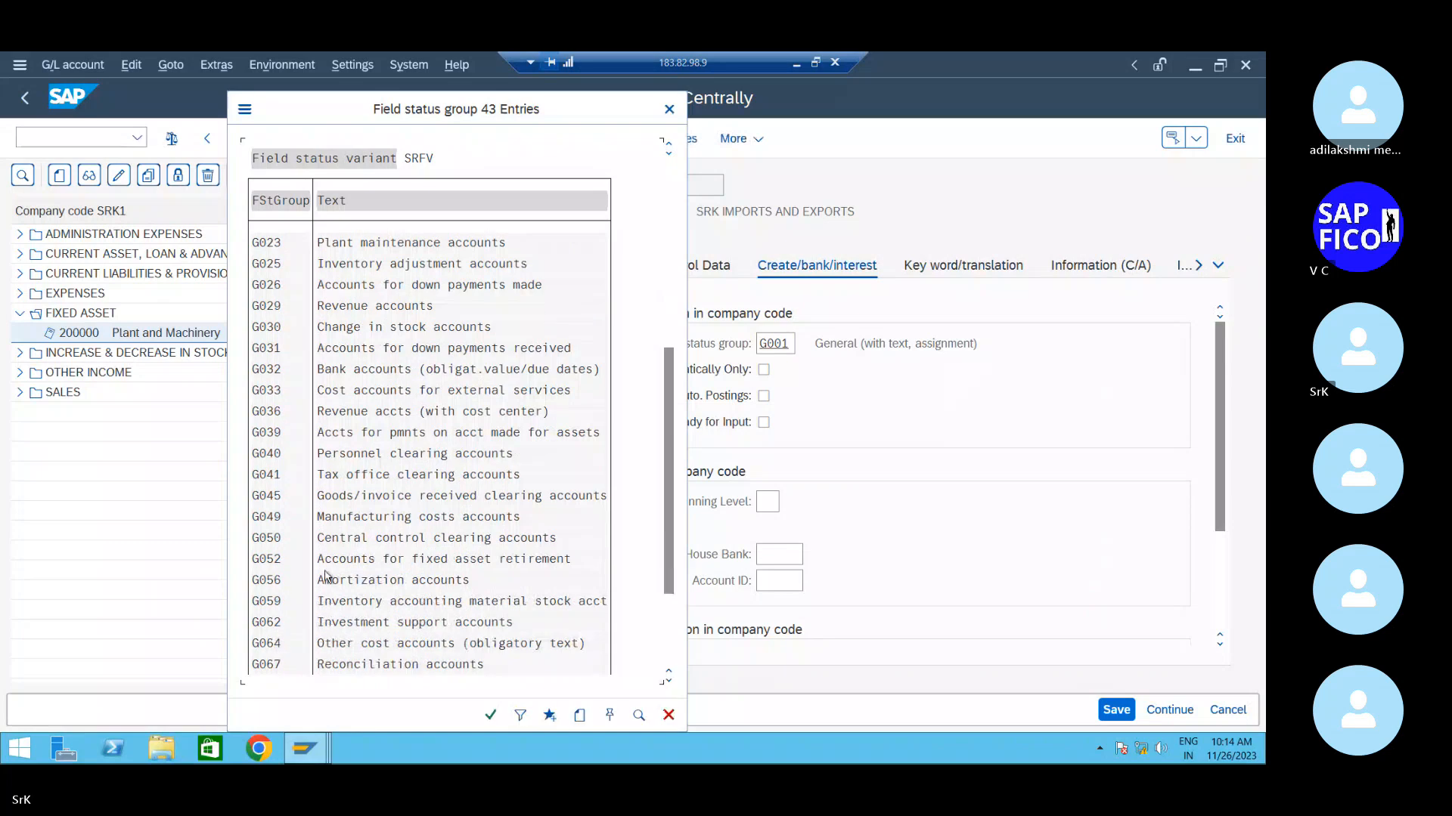
double_click(342, 623)
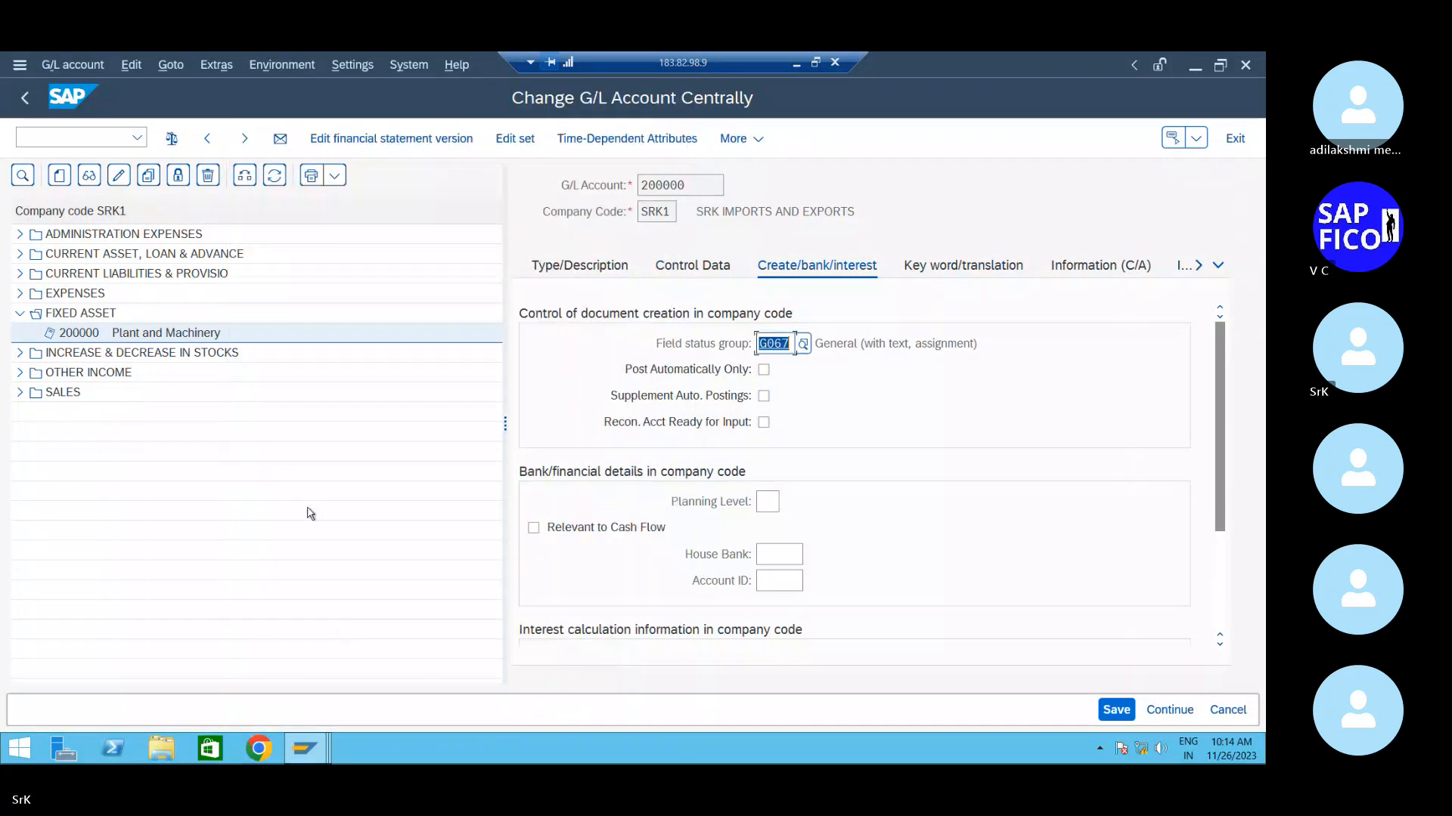
- Save the change to account 200000, acknowledging the warnings
click(692, 266)
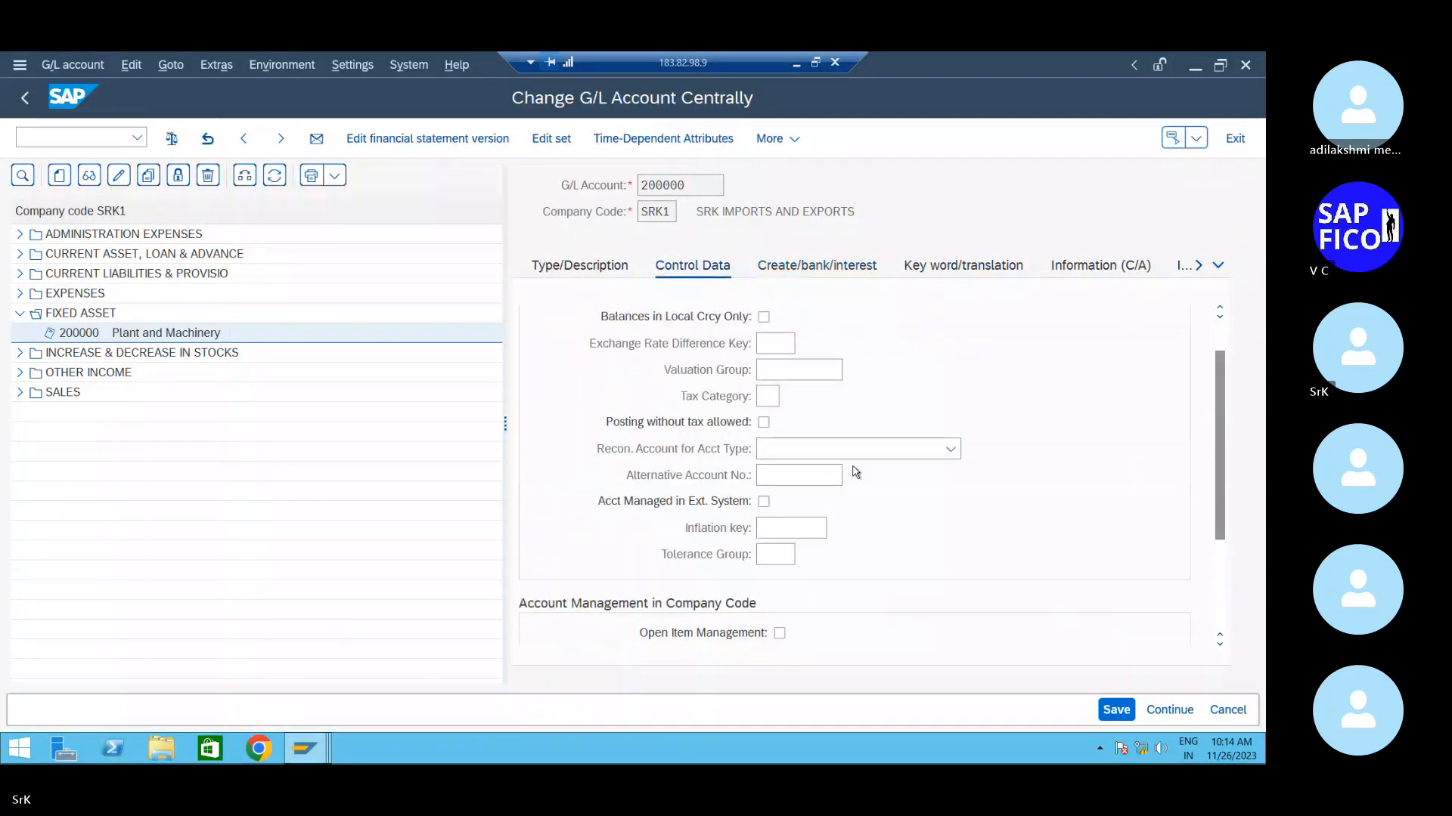
scroll(856, 471, down, 3)
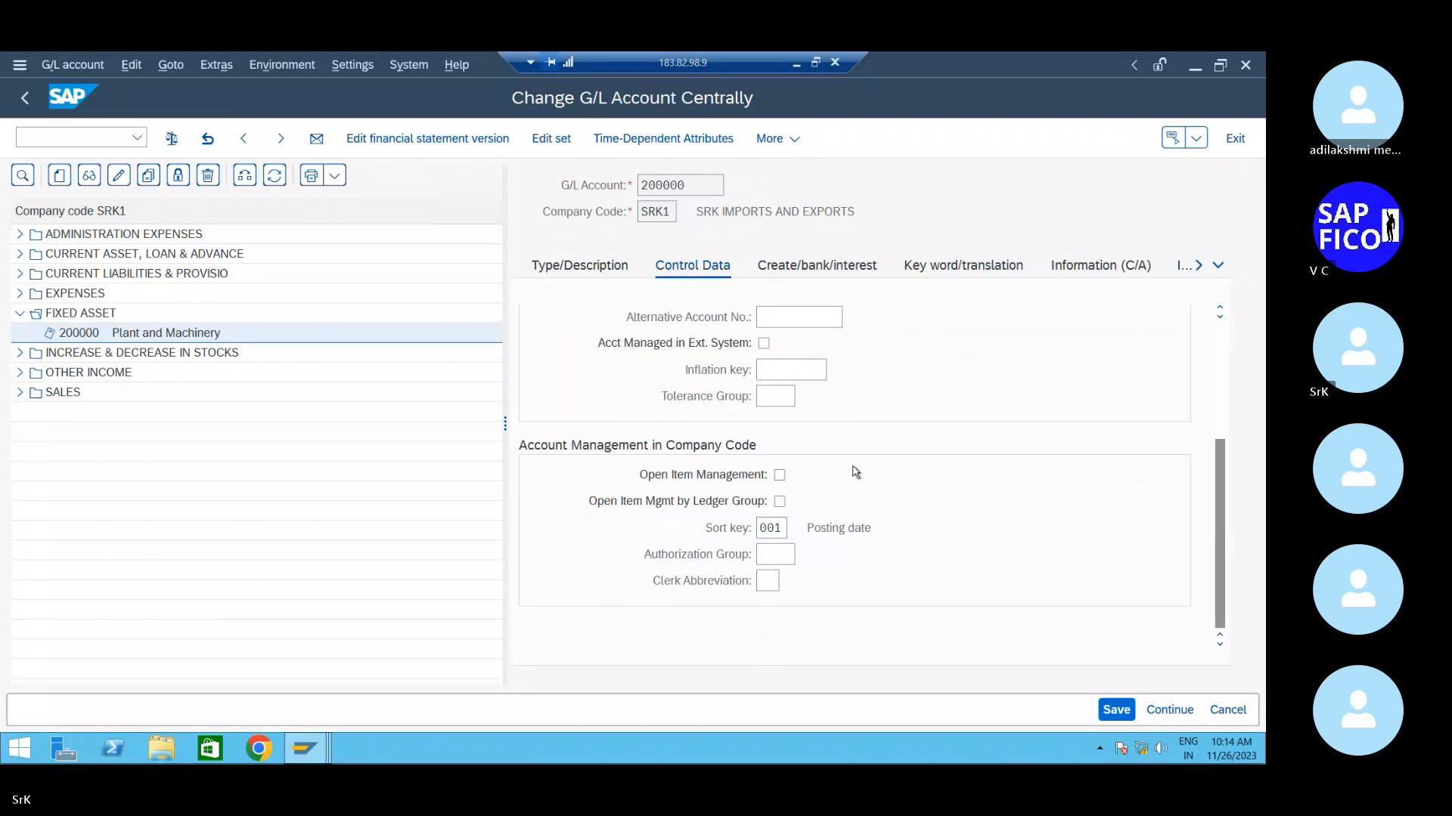
click(1112, 711)
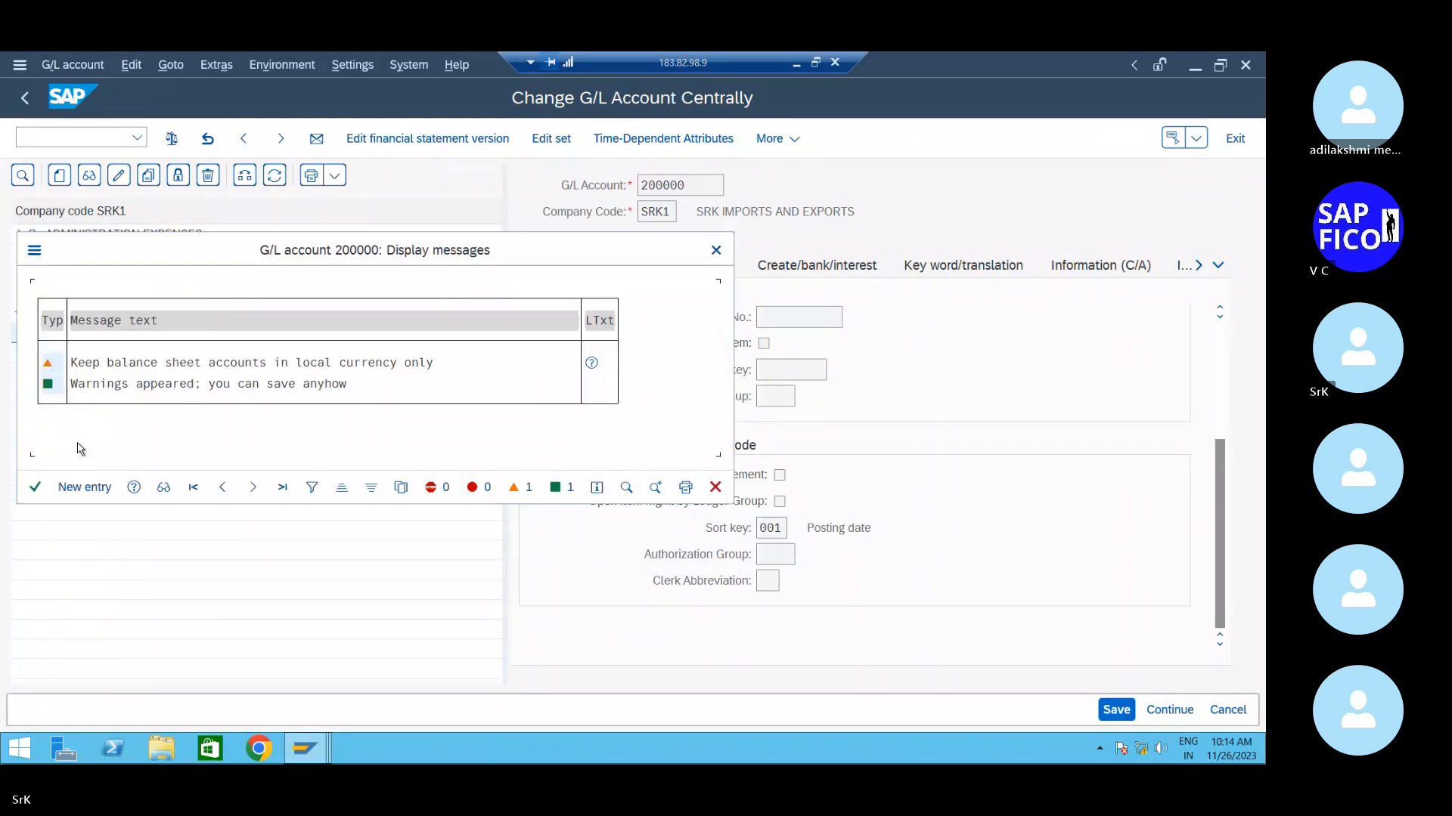
click(35, 487)
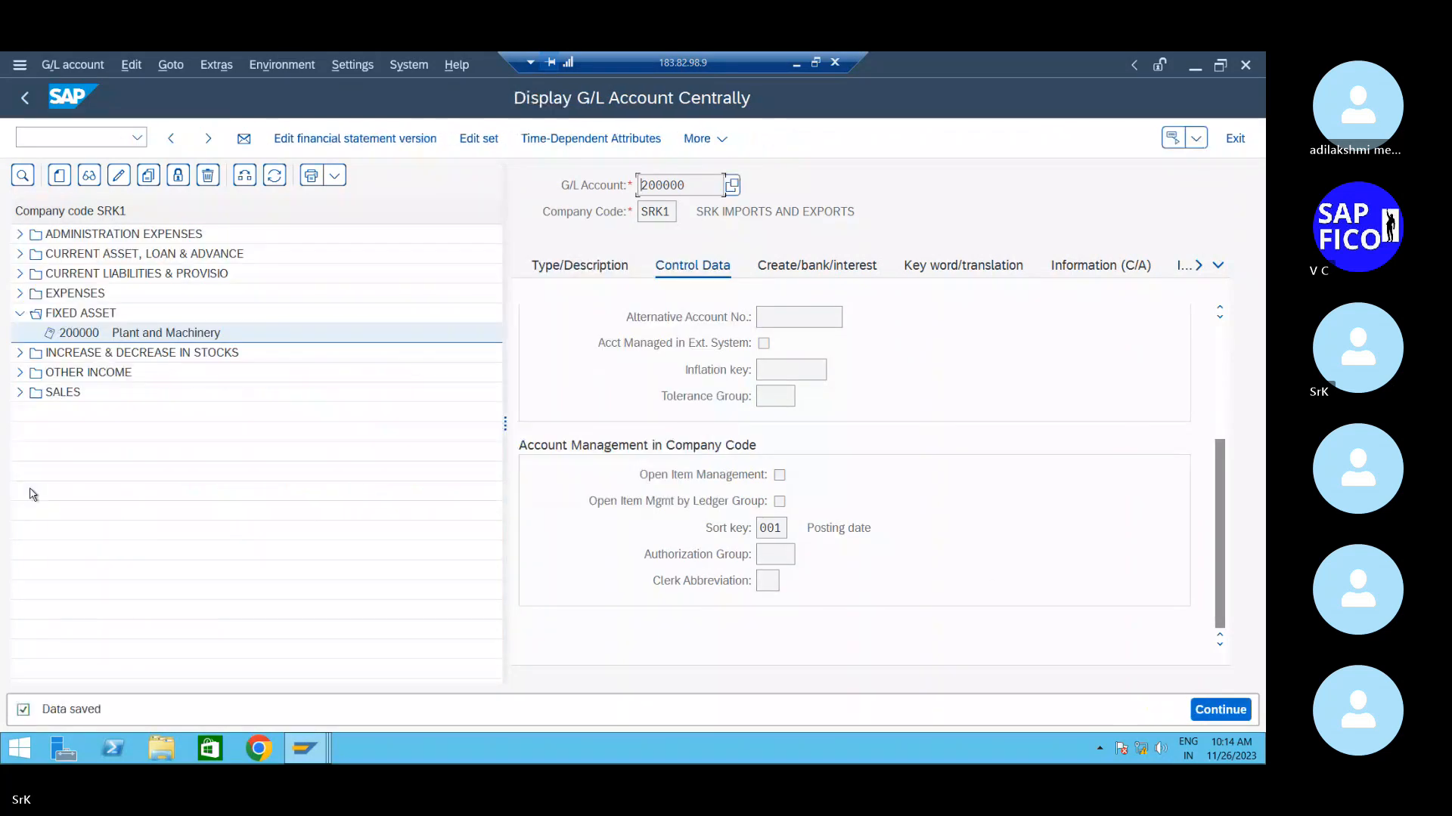
click(796, 280)
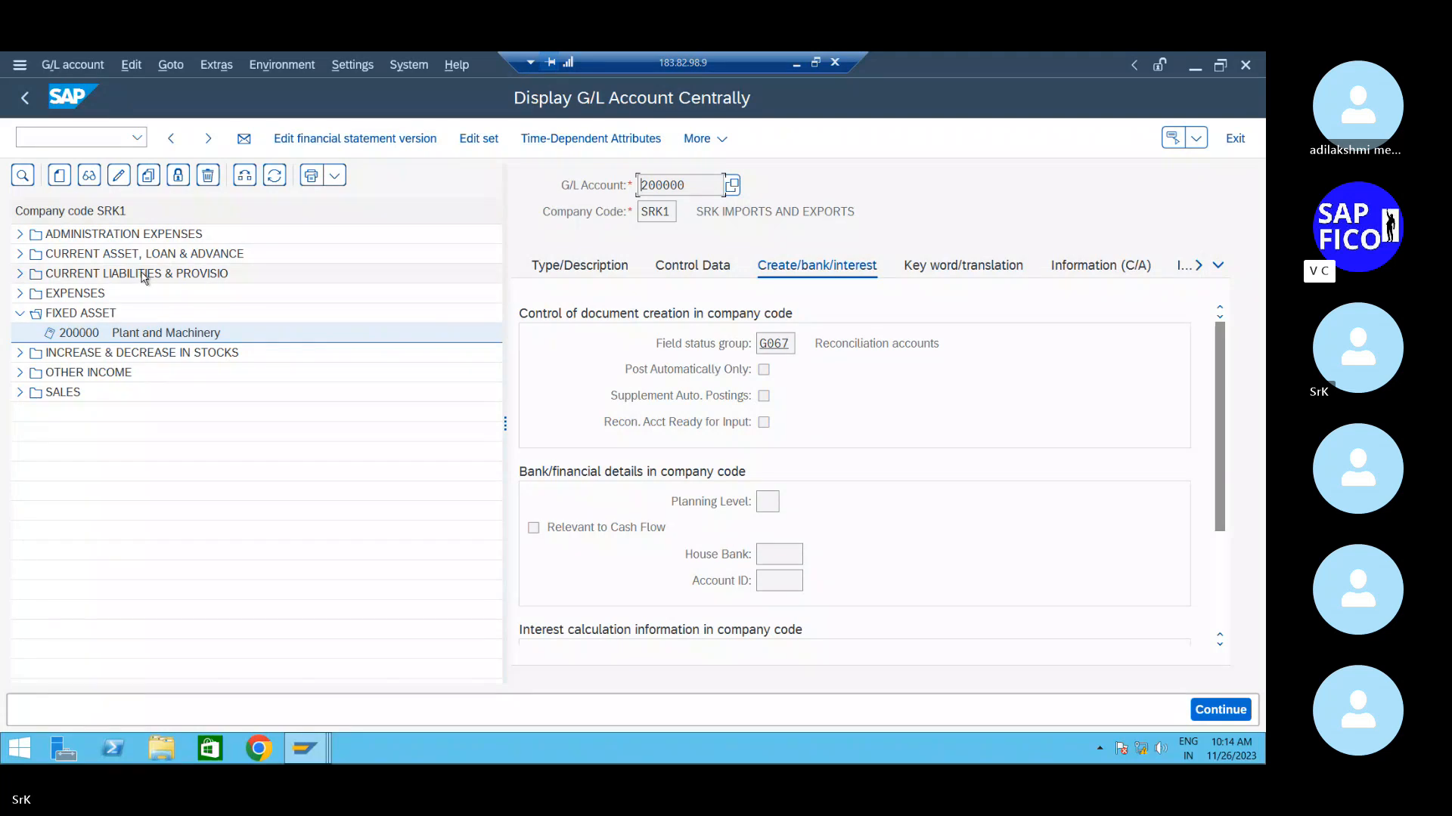
- Start a new G/L account twice and cancel both attempts
click(61, 176)
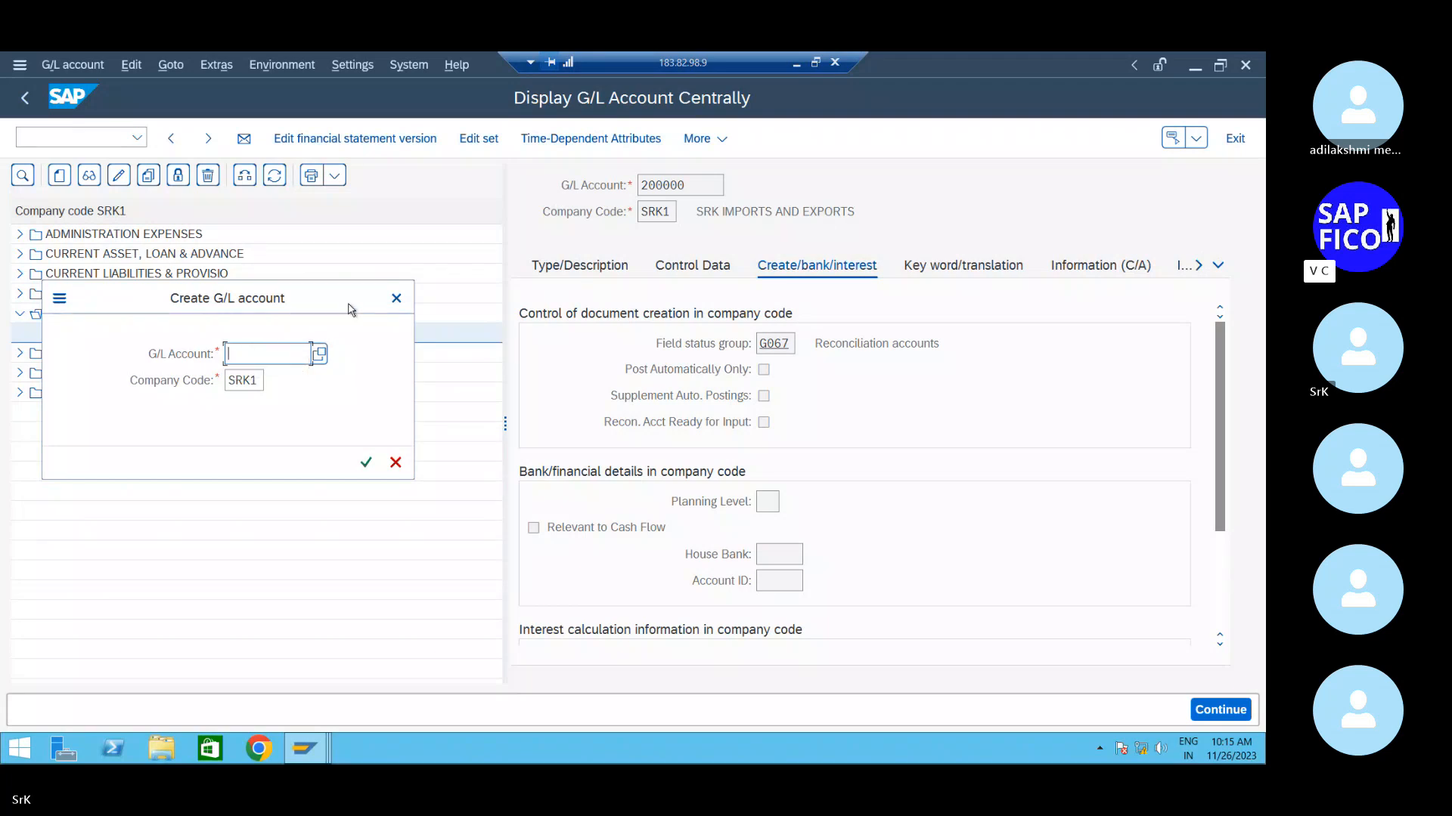
click(396, 298)
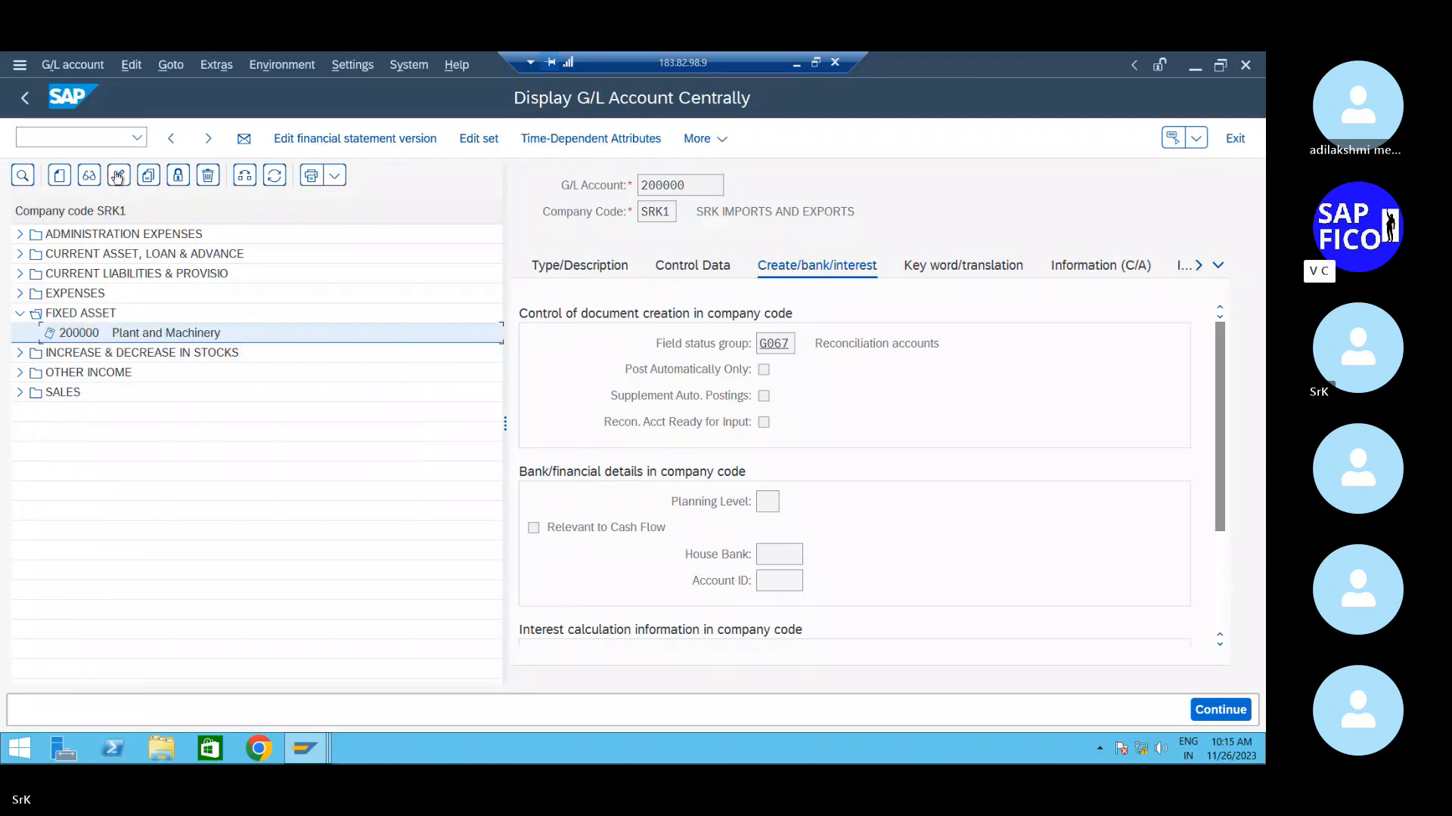
click(60, 175)
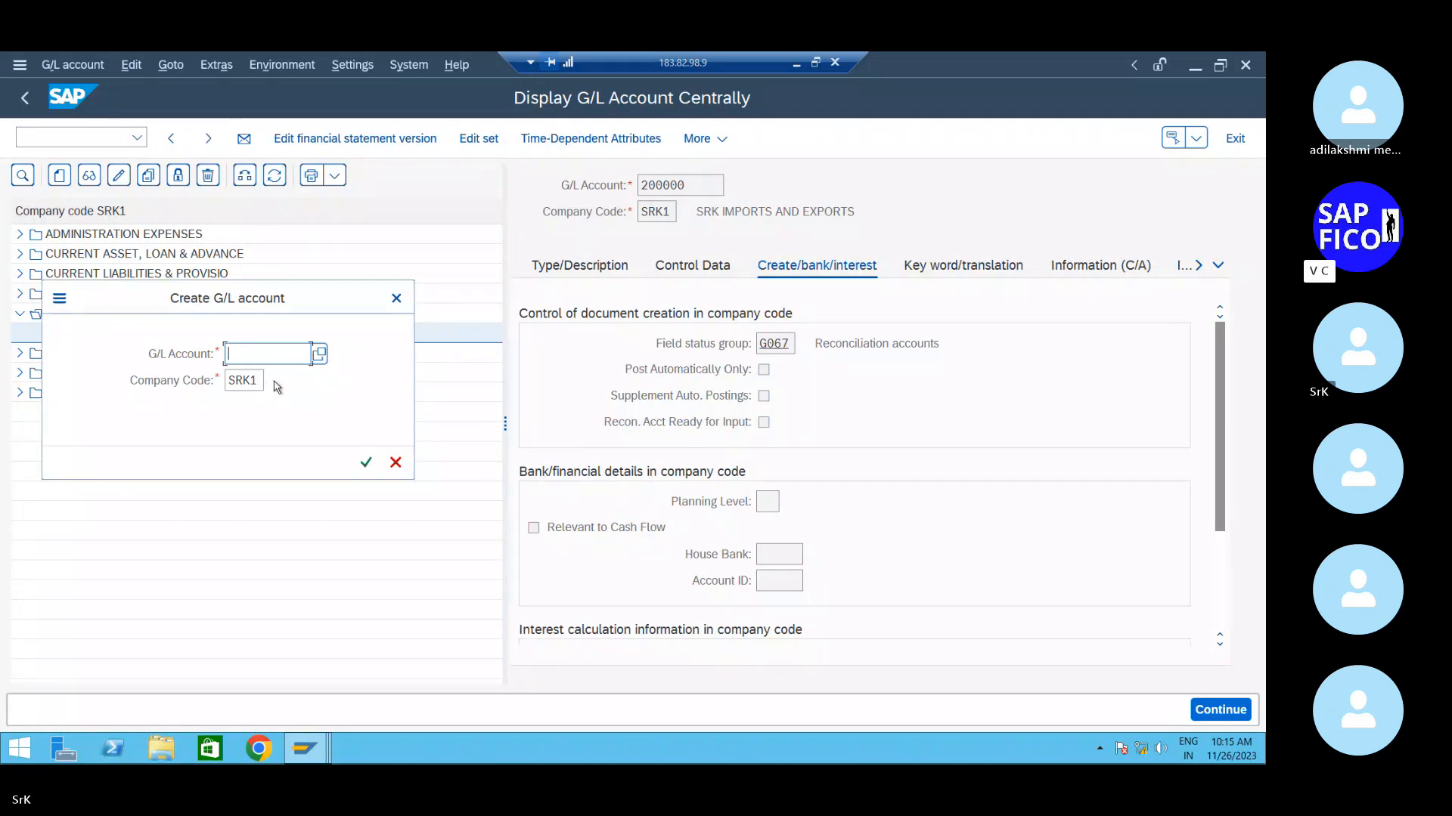
click(397, 298)
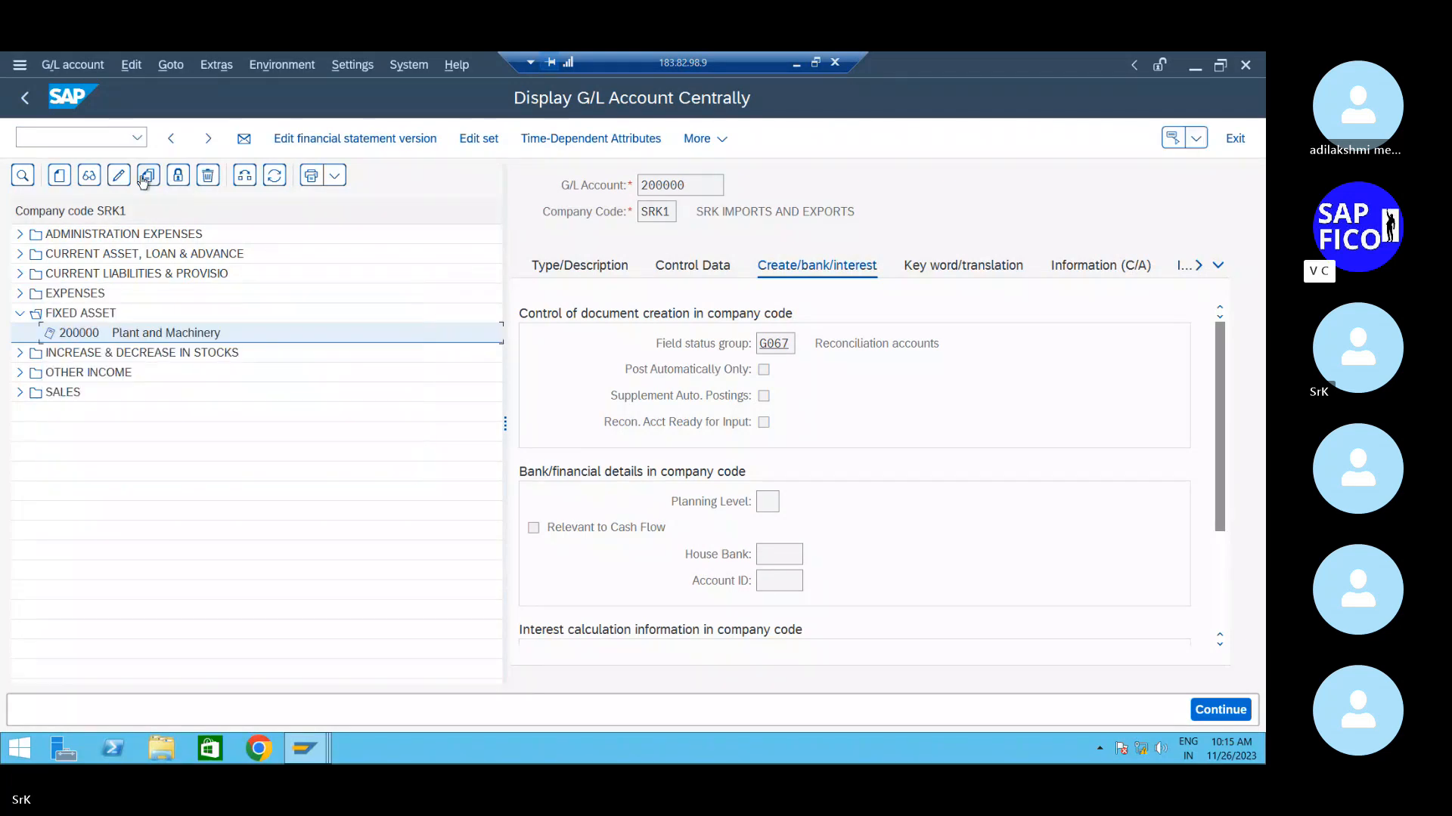
- Copy account 200000 into a new account numbered 200001
click(148, 175)
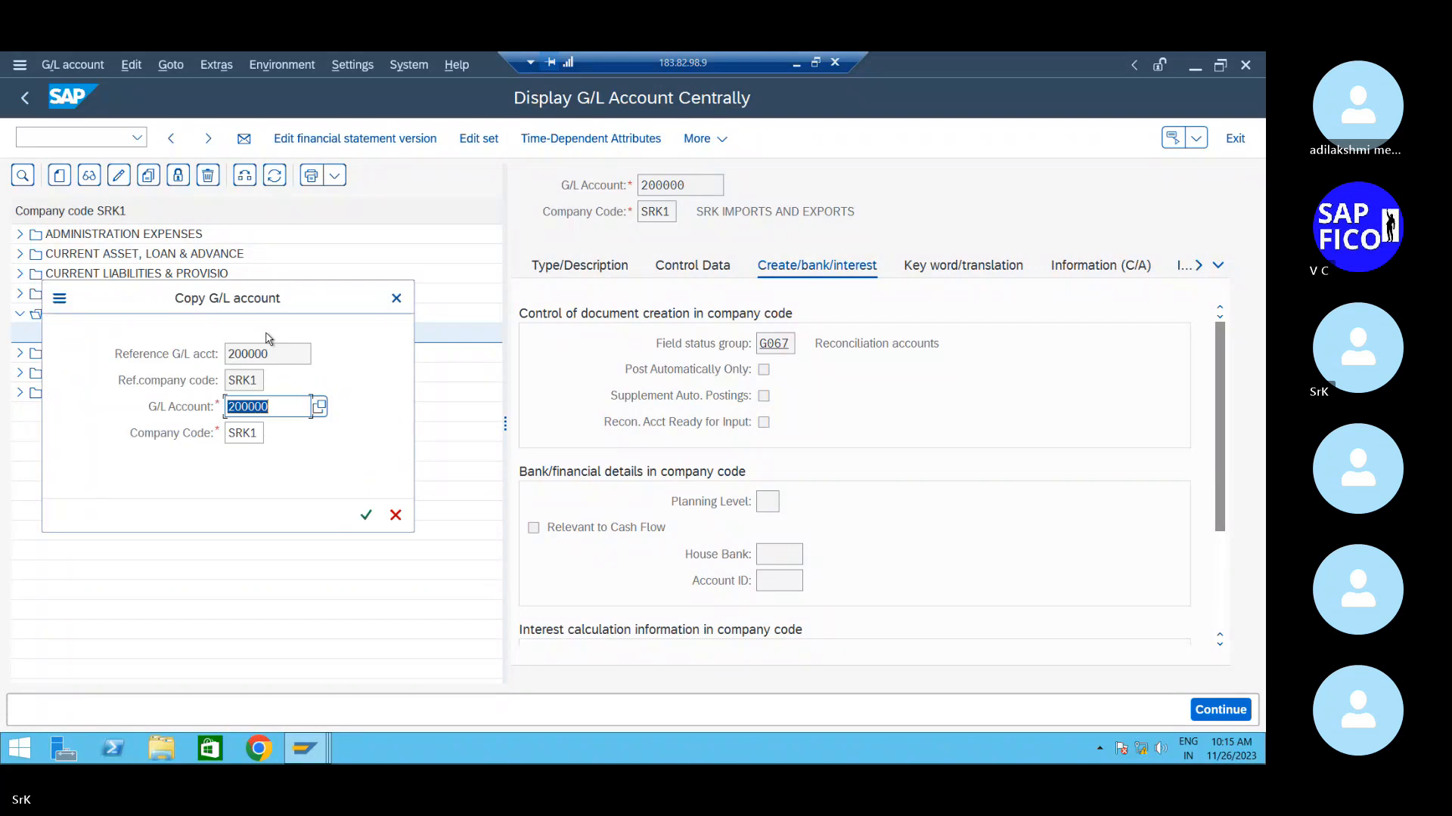
click(281, 409)
key(BackSpace)
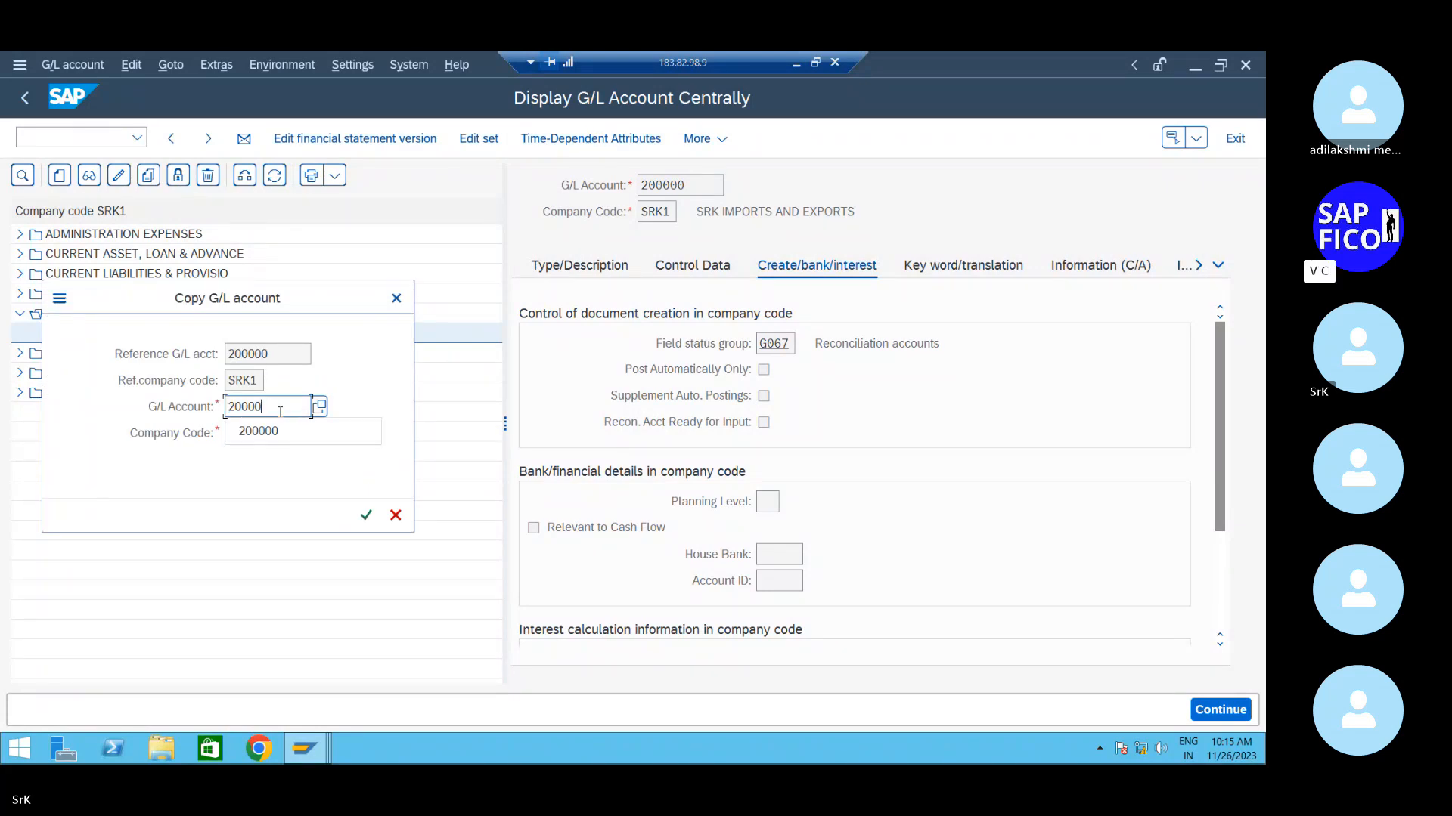
text(1)
key(Return)
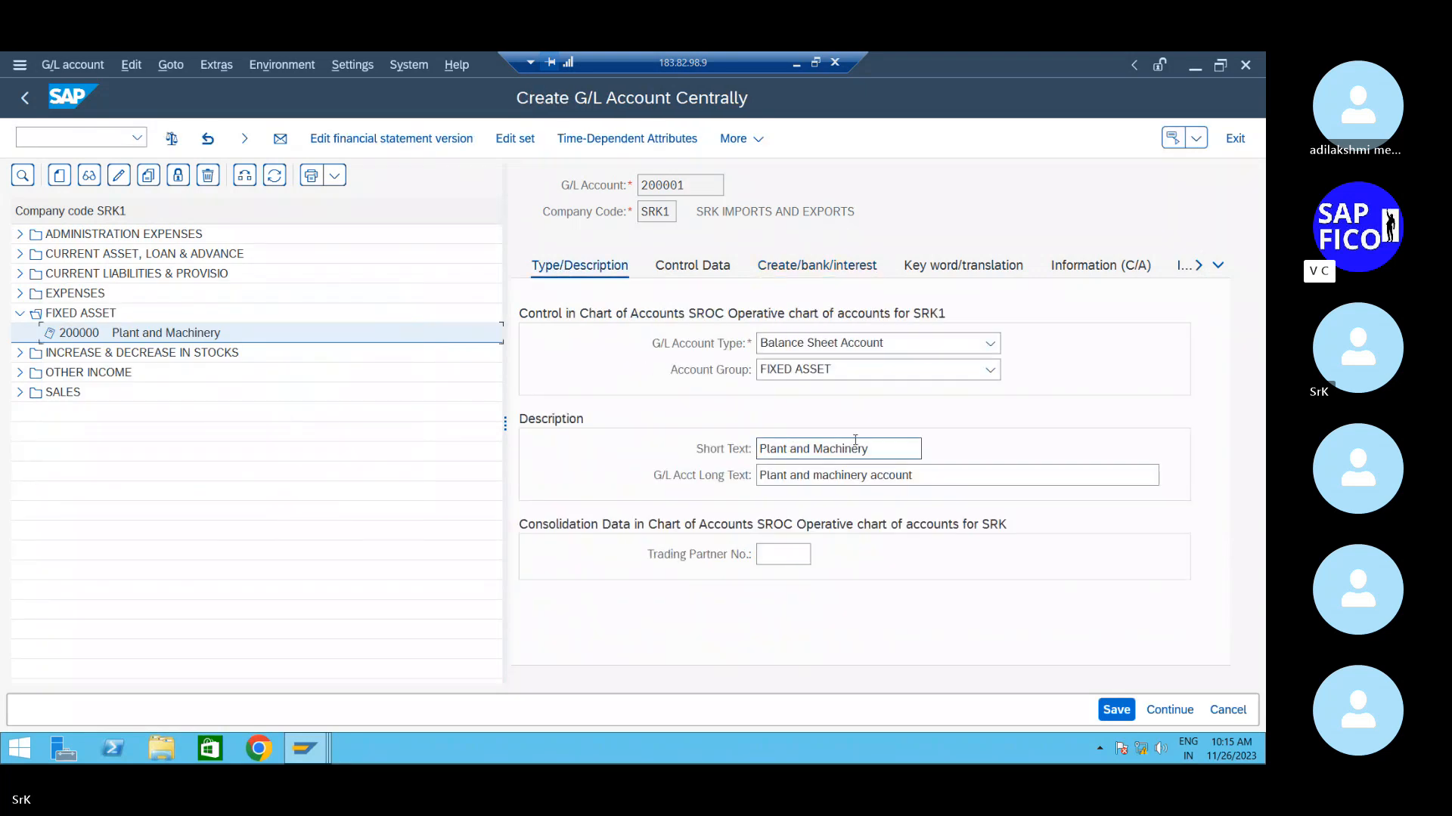
- Retitle account 200001 'Asset UC A/c', long text 'Asset under constrc account', and save it
key(BackSpace)
key(BackSpace)
key(BackSpace)
key(BackSpace)
key(BackSpace)
key(BackSpace)
key(BackSpace)
key(BackSpace)
key(BackSpace)
key(BackSpace)
key(BackSpace)
key(BackSpace)
key(BackSpace)
key(BackSpace)
key(BackSpace)
key(BackSpace)
key(BackSpace)
key(BackSpace)
key(BackSpace)
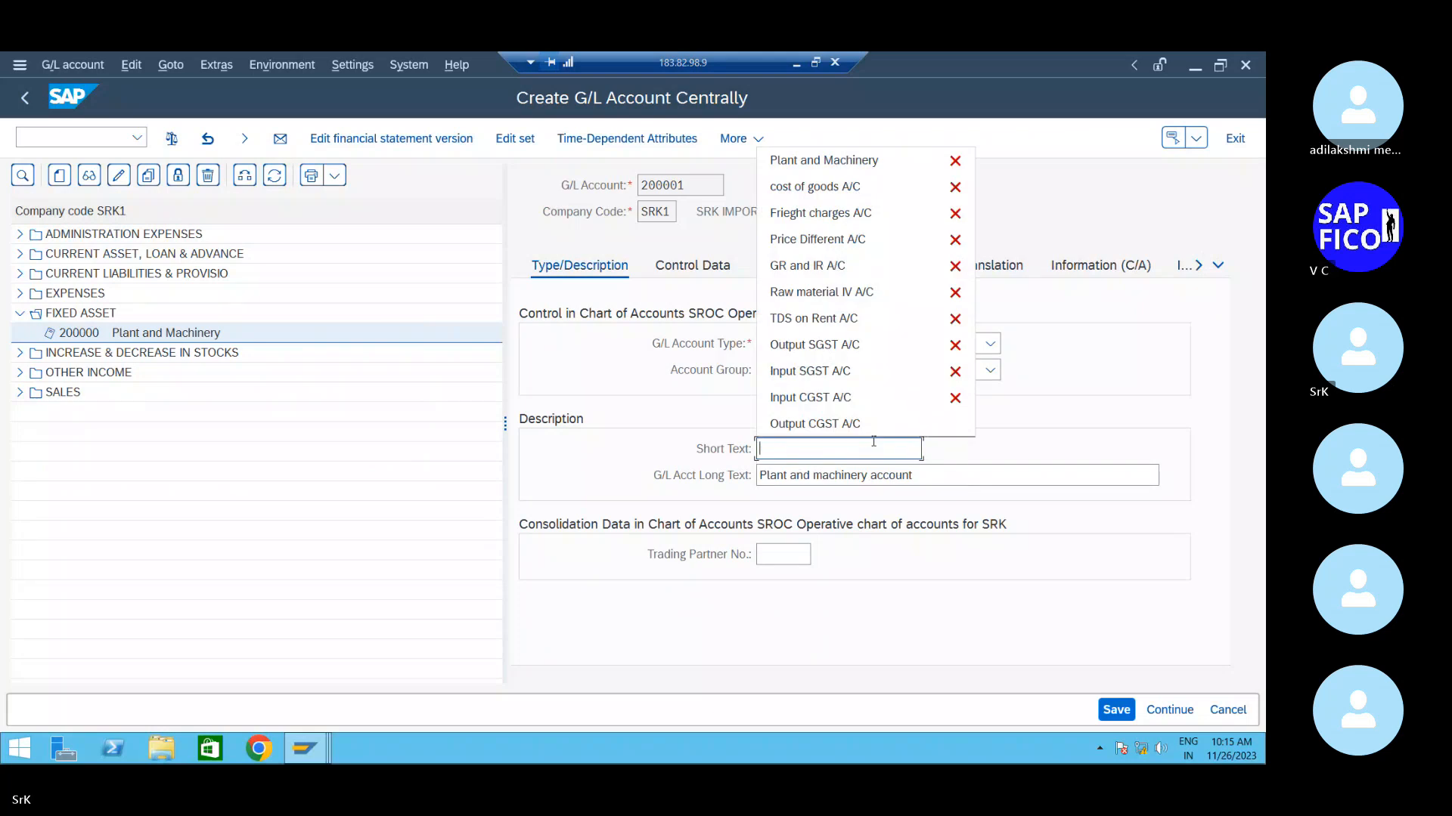
text(Asset)
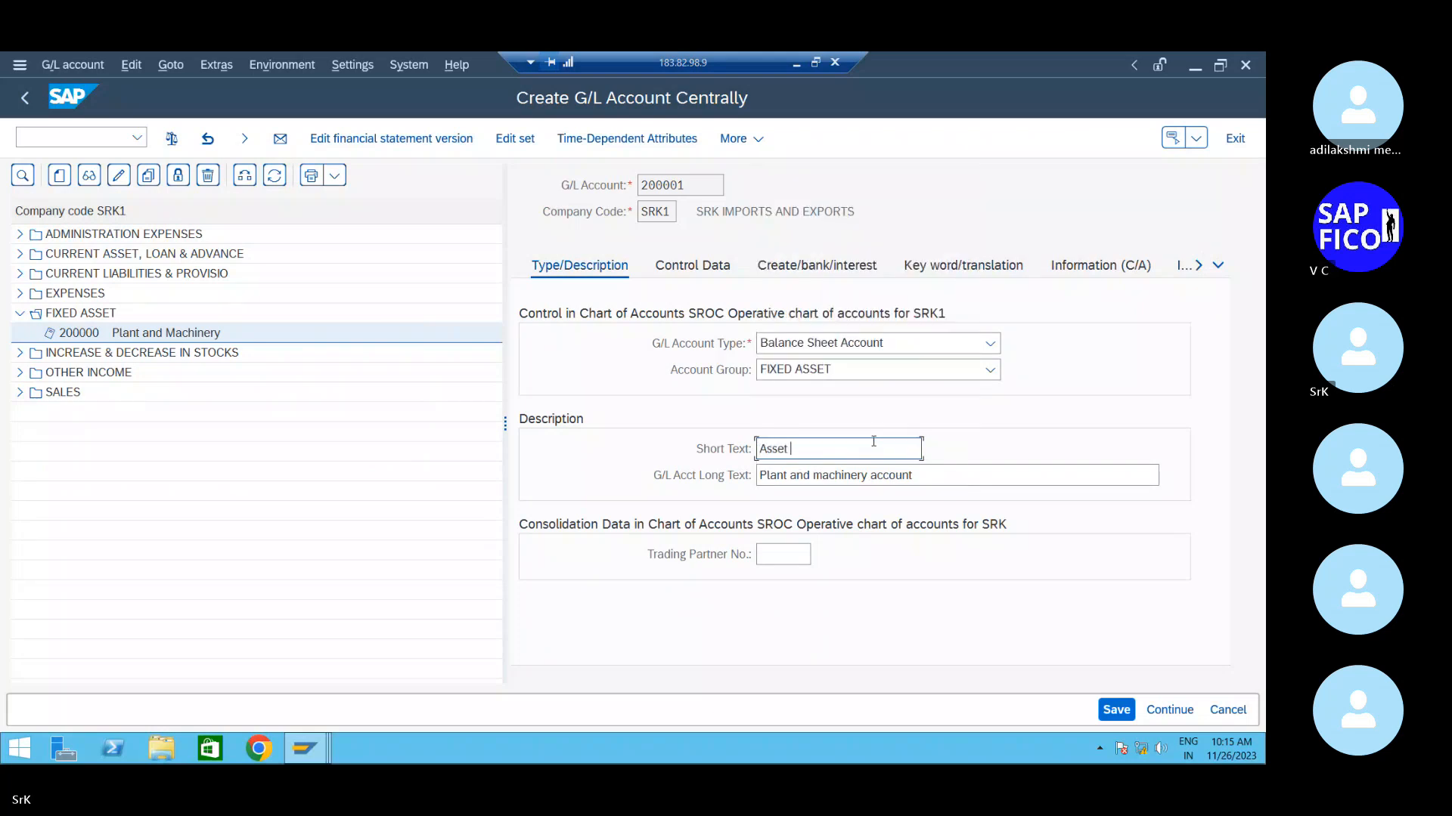
text( UC A/c)
key(Tab)
key(BackSpace)
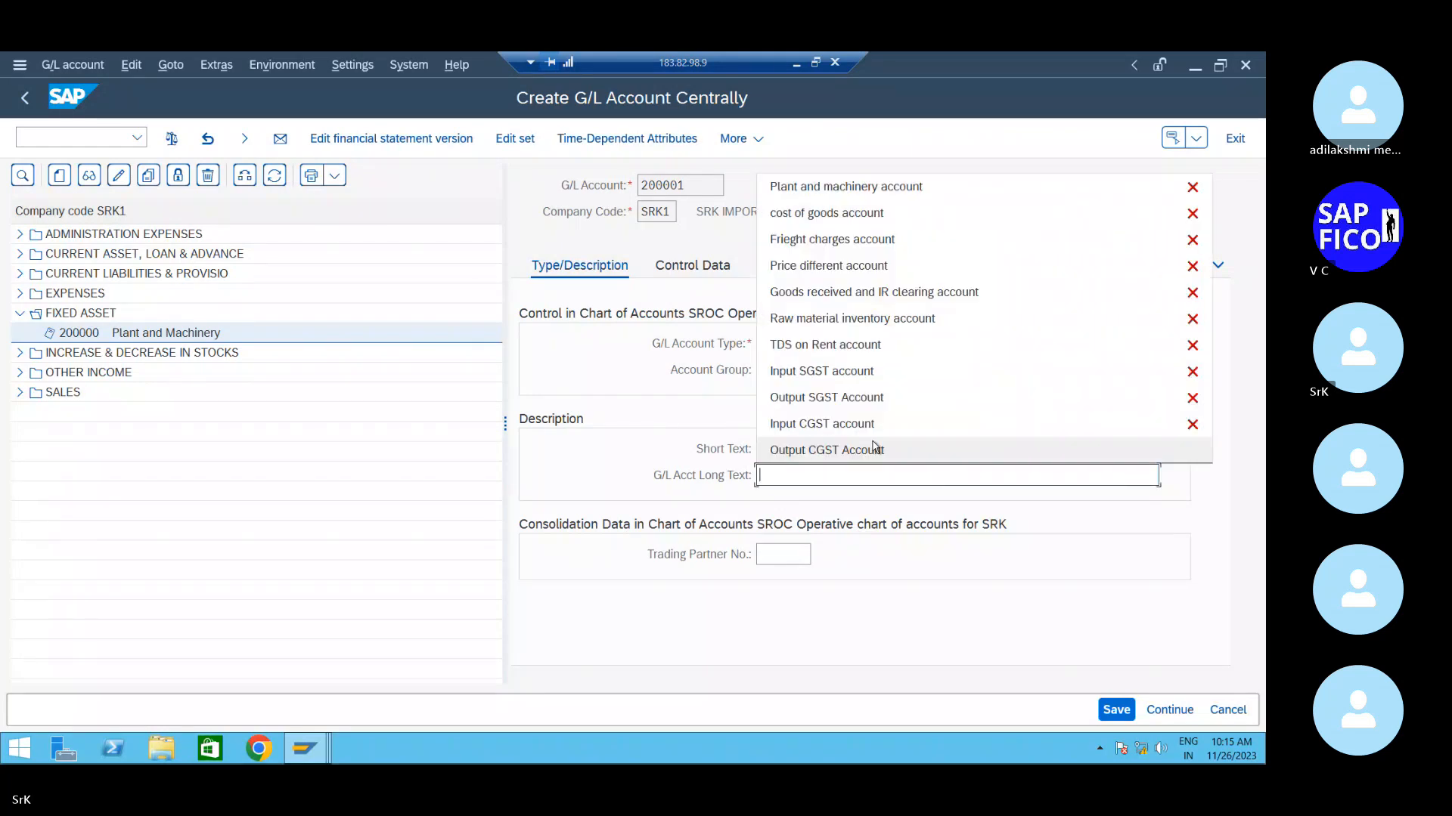
text(Asset )
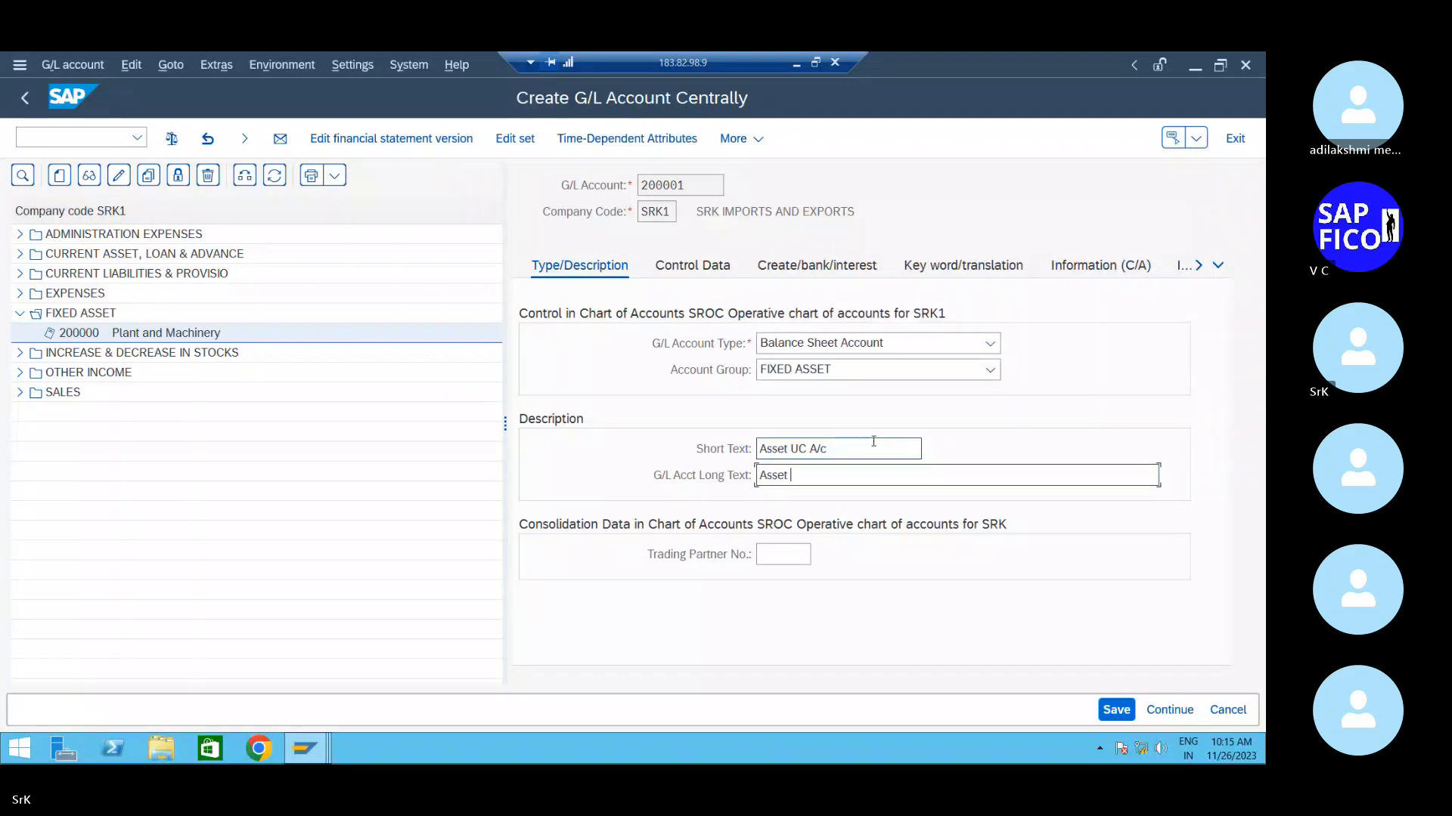
text(under constr)
text(c account)
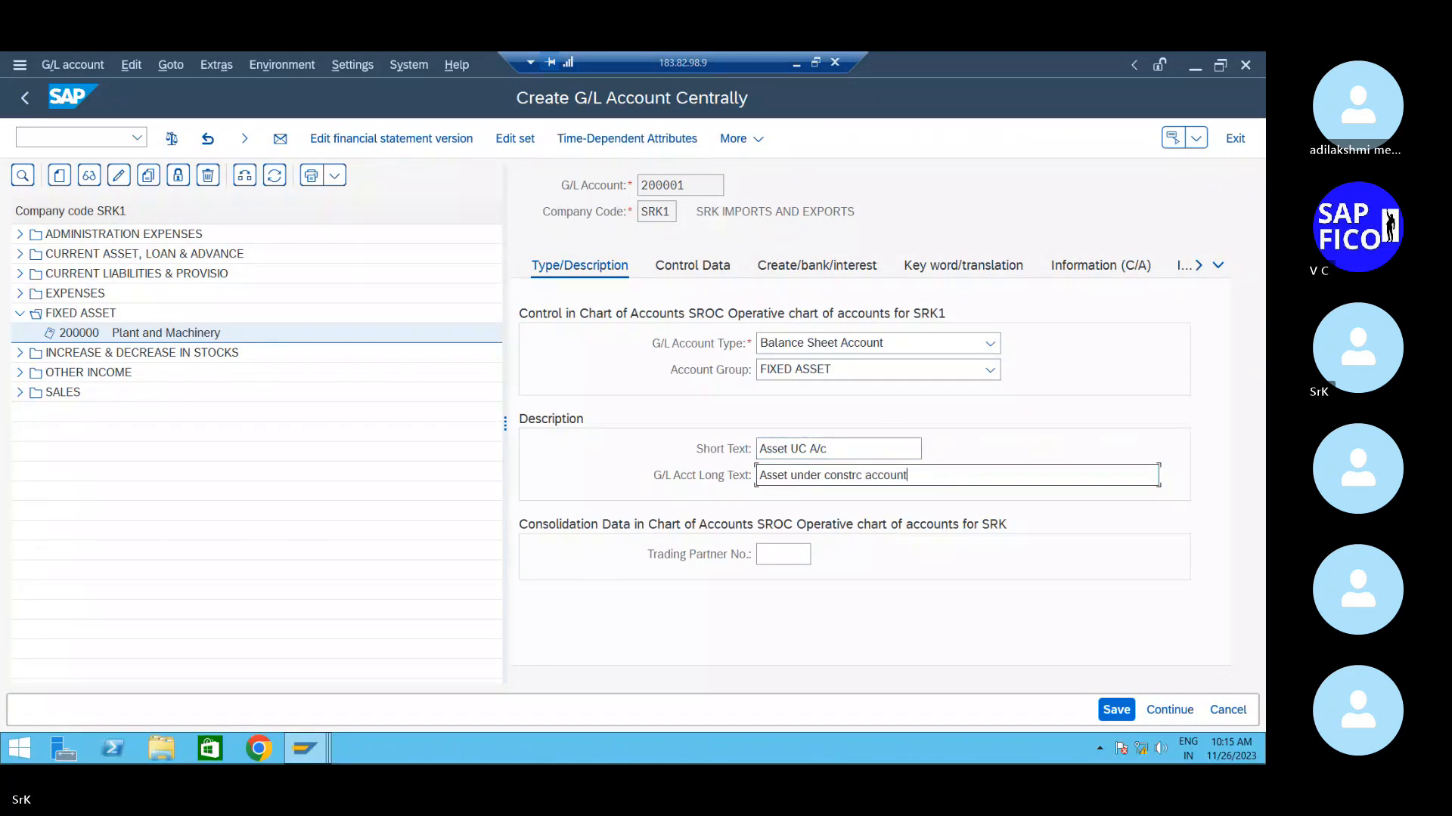
click(1116, 709)
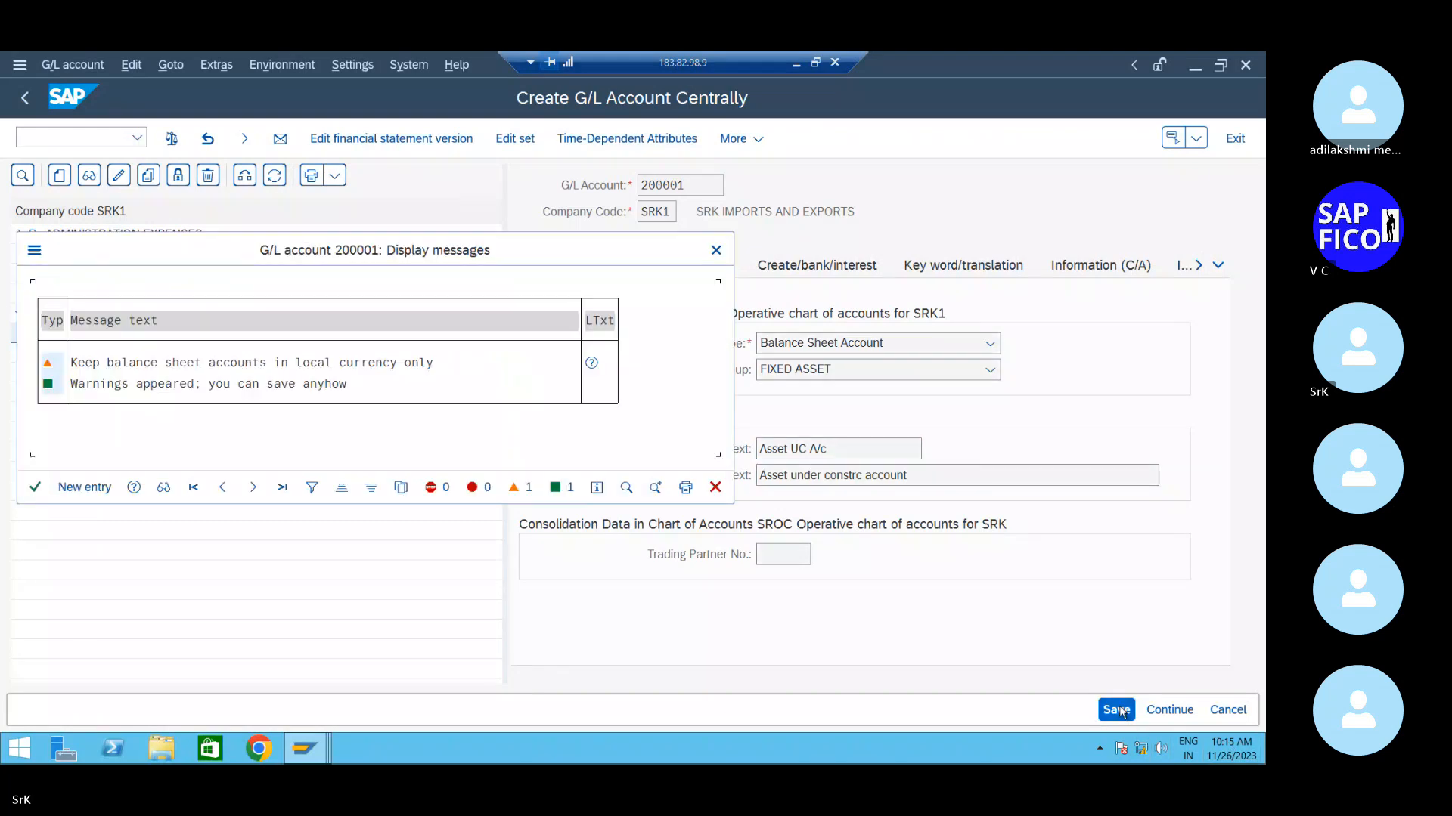
click(34, 487)
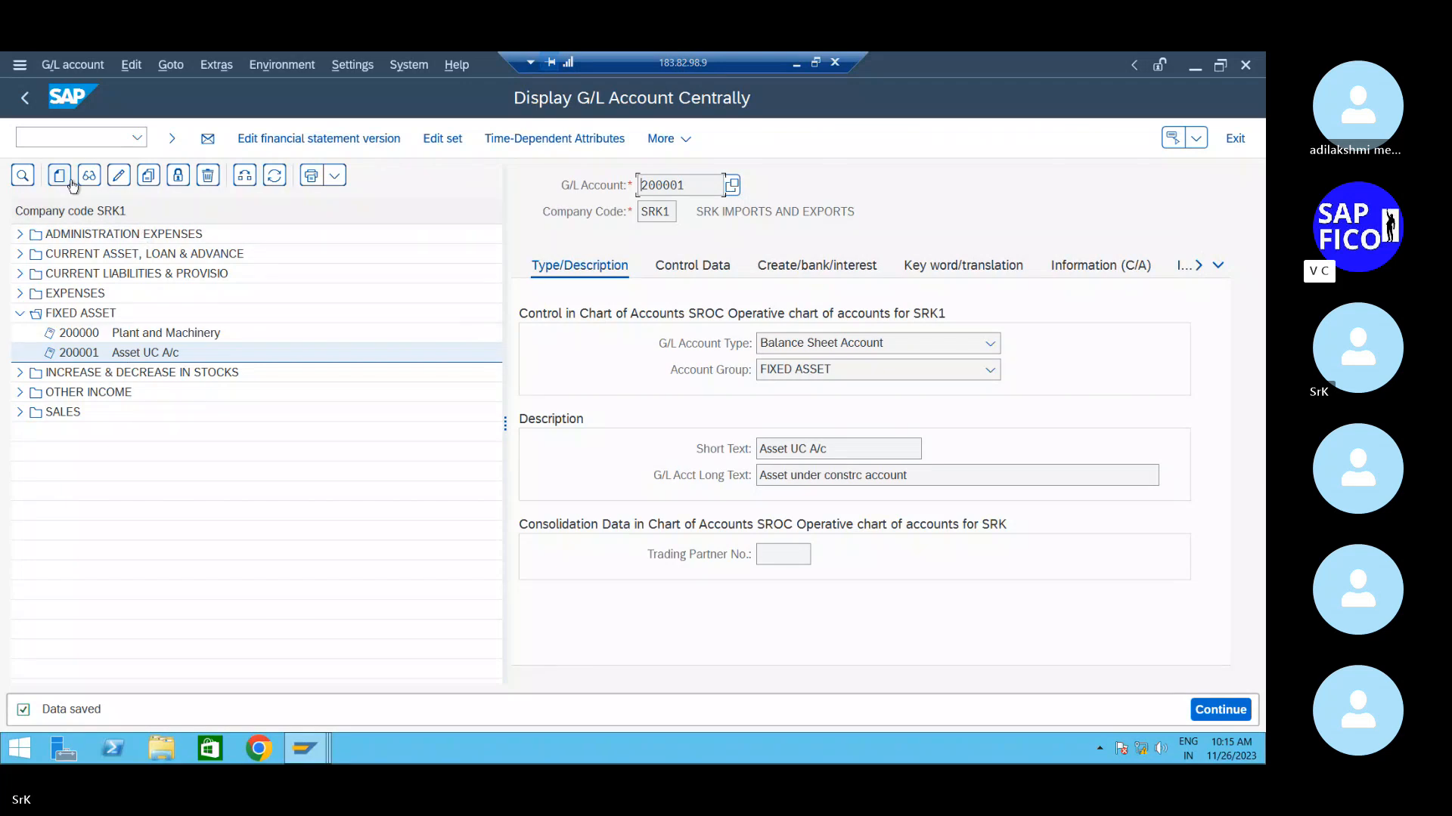
- Collapse the FIXED ASSET group and start creating account 100200
click(19, 314)
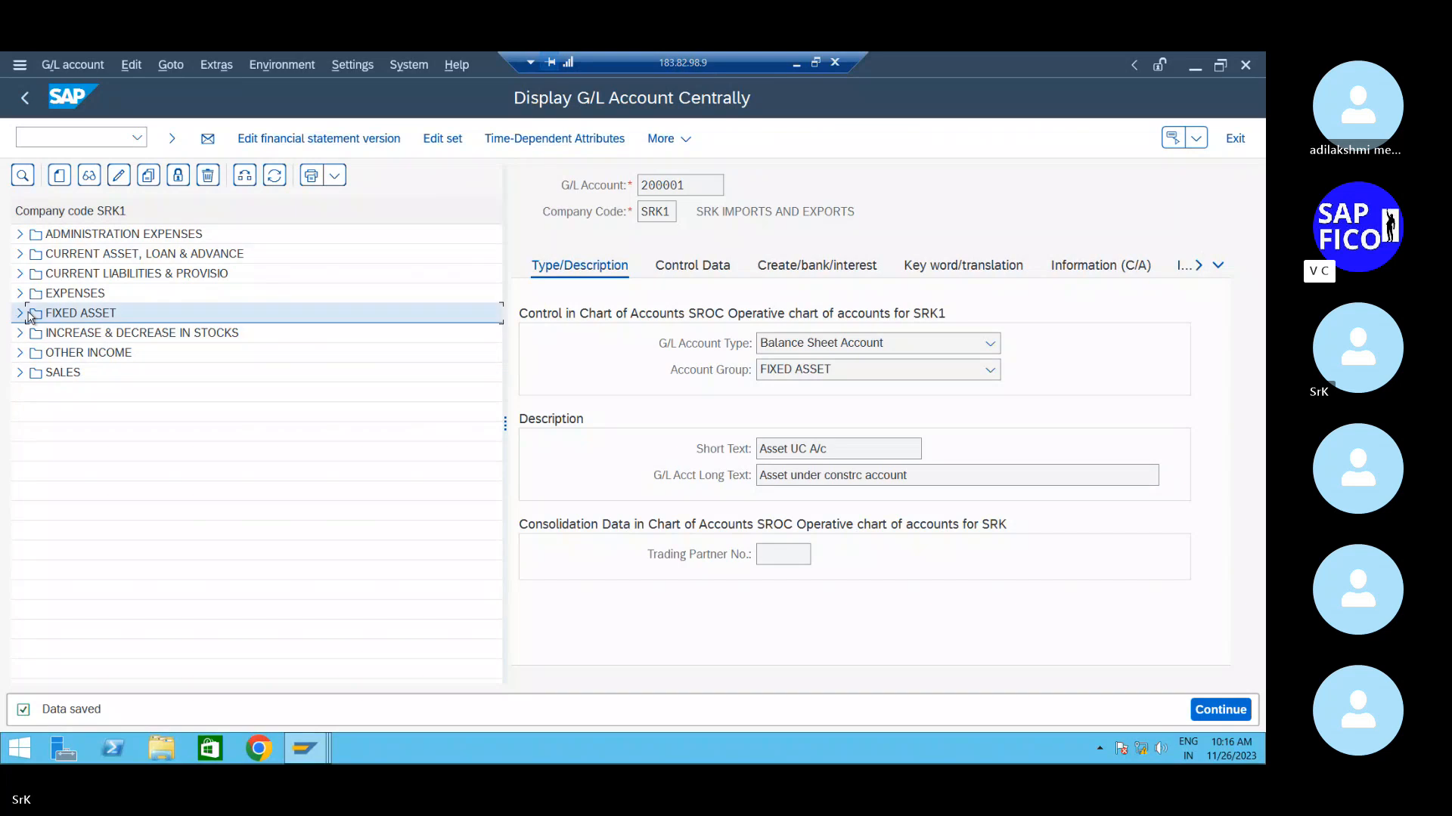
click(66, 174)
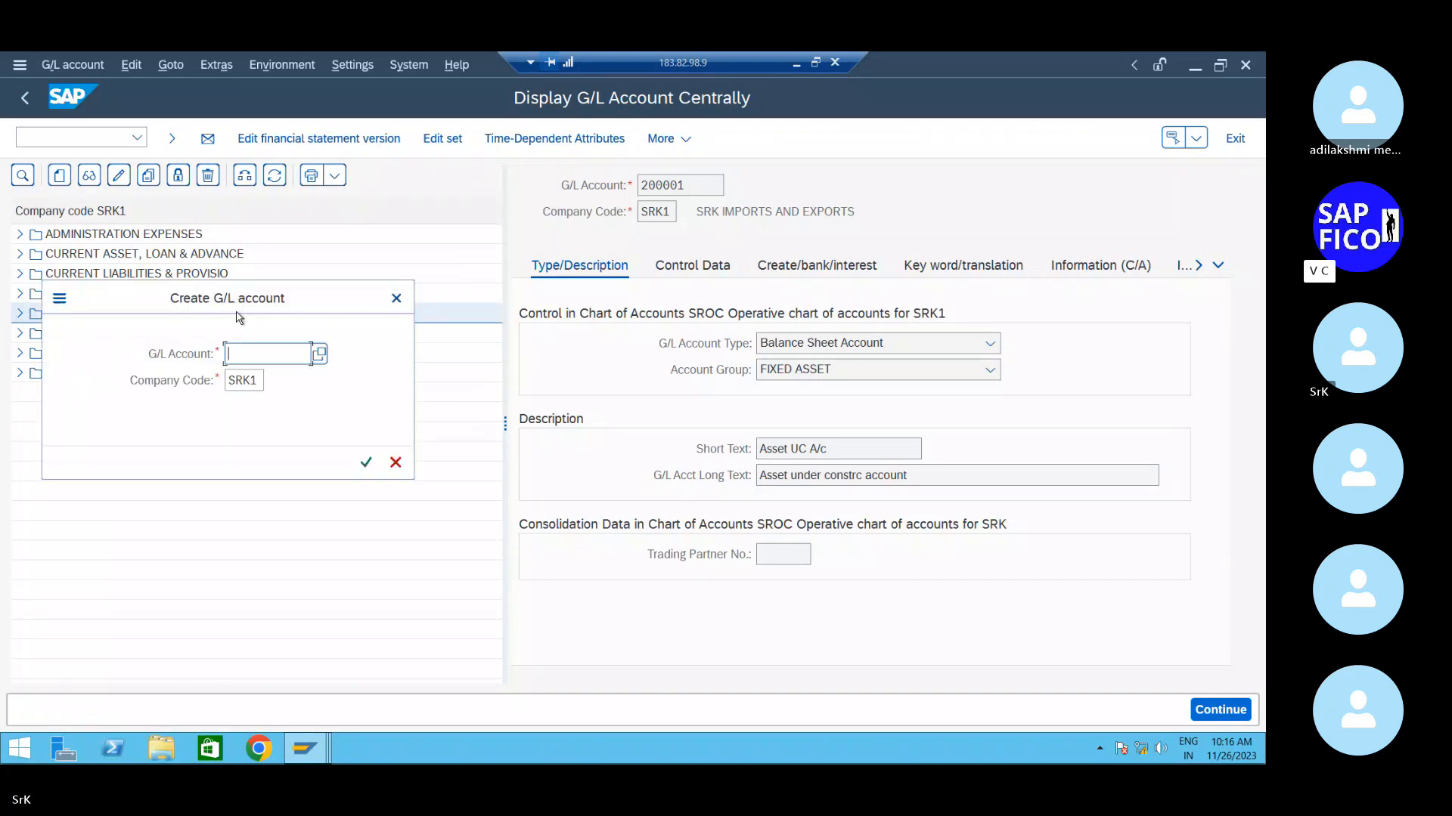
text(100200)
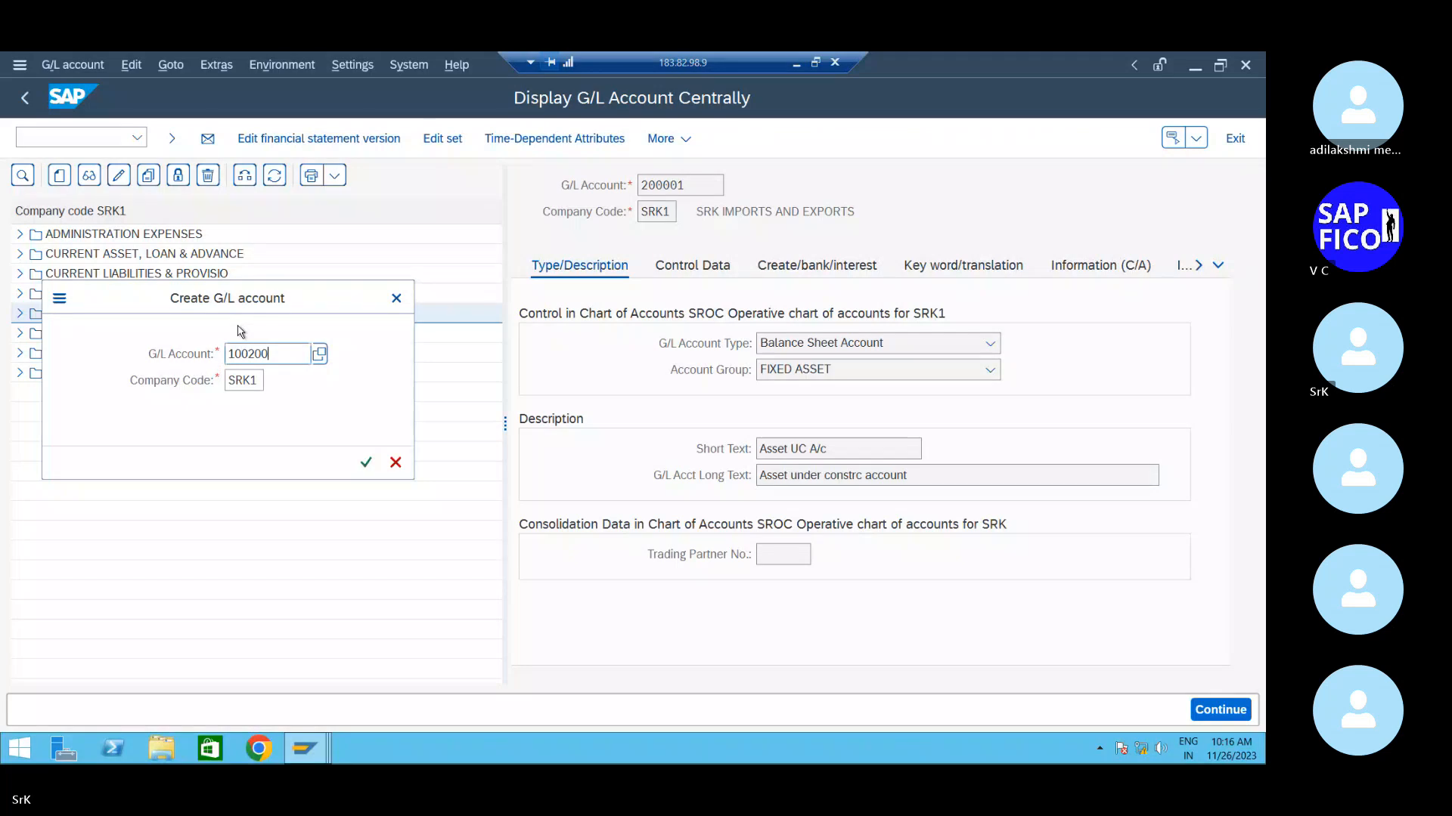
key(Return)
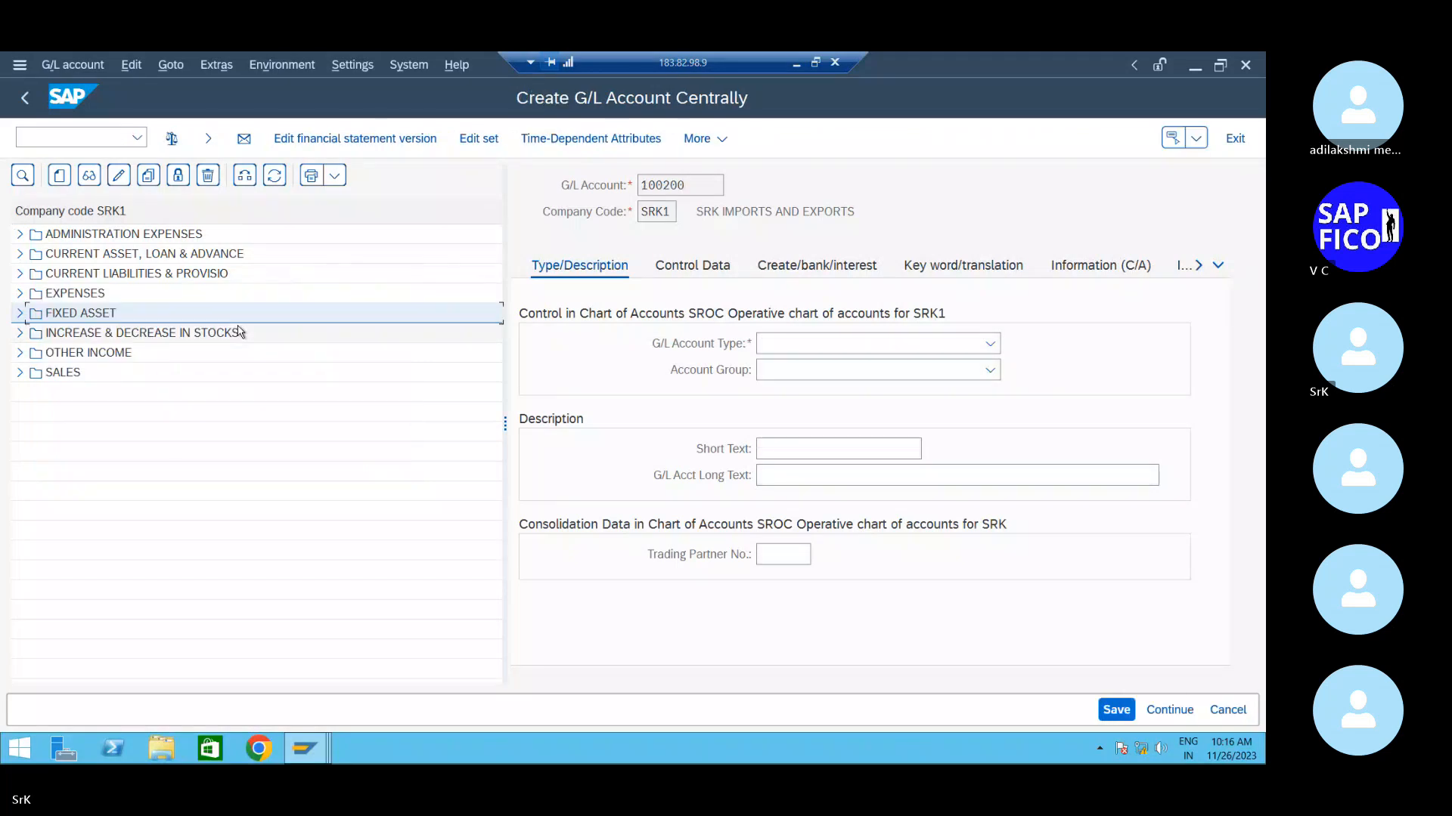
- Set type Primary Costs or Revenue, group ACCUMILATED DEPRECIATION, texts 'Accu Dep A/C' and 'Accumulatted depreciation account'
click(982, 346)
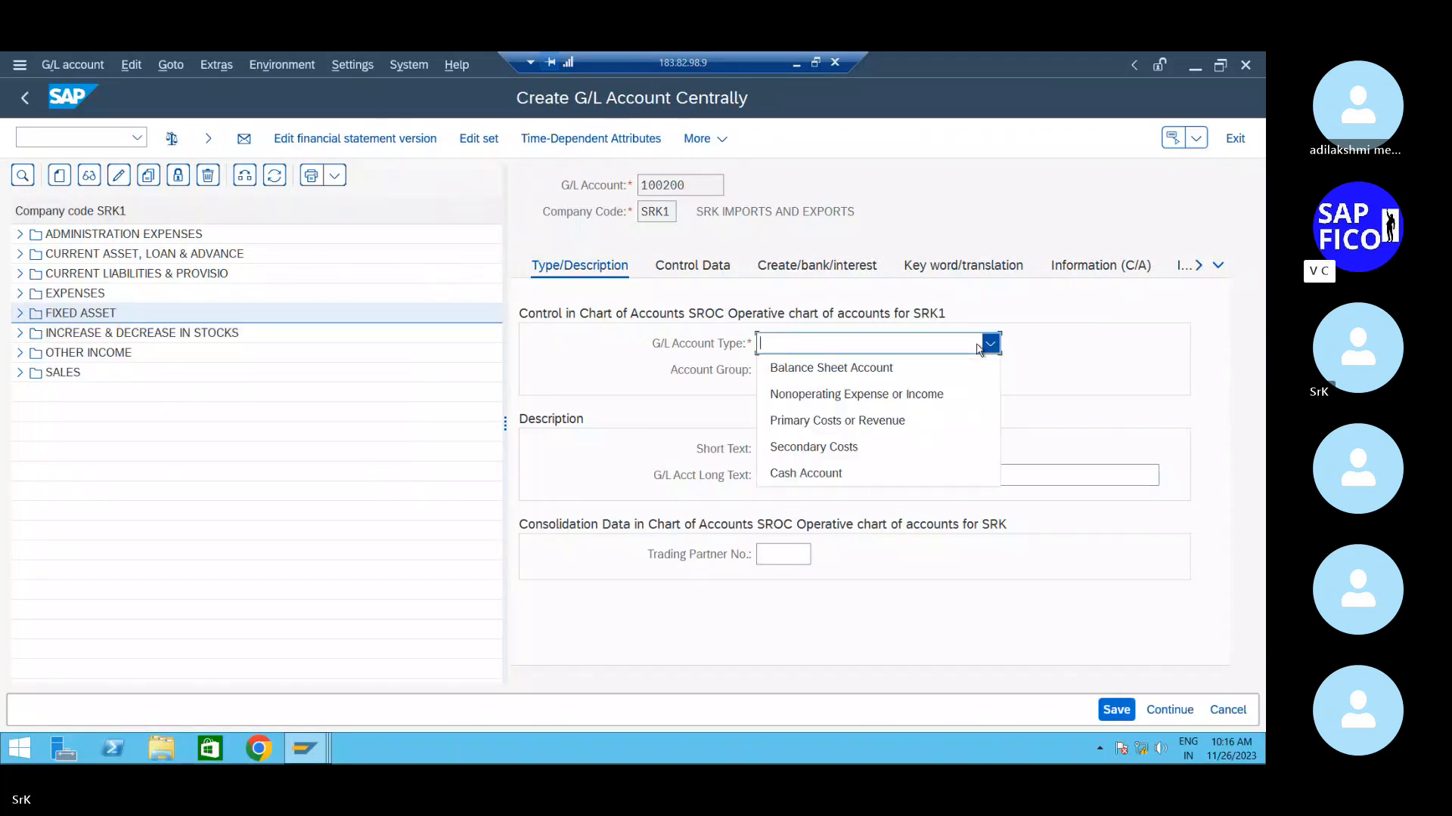
click(883, 418)
click(892, 370)
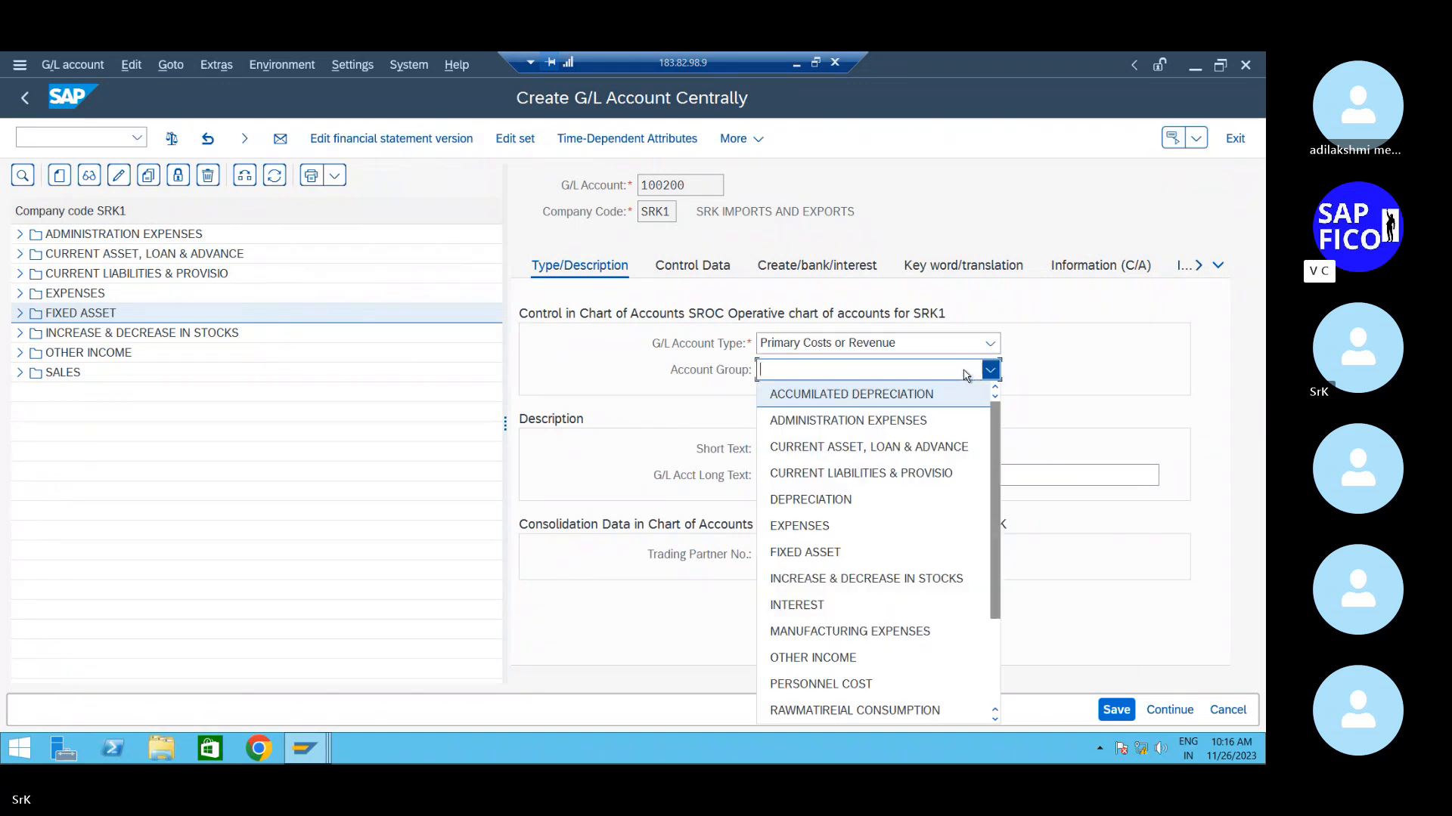
click(877, 409)
click(836, 446)
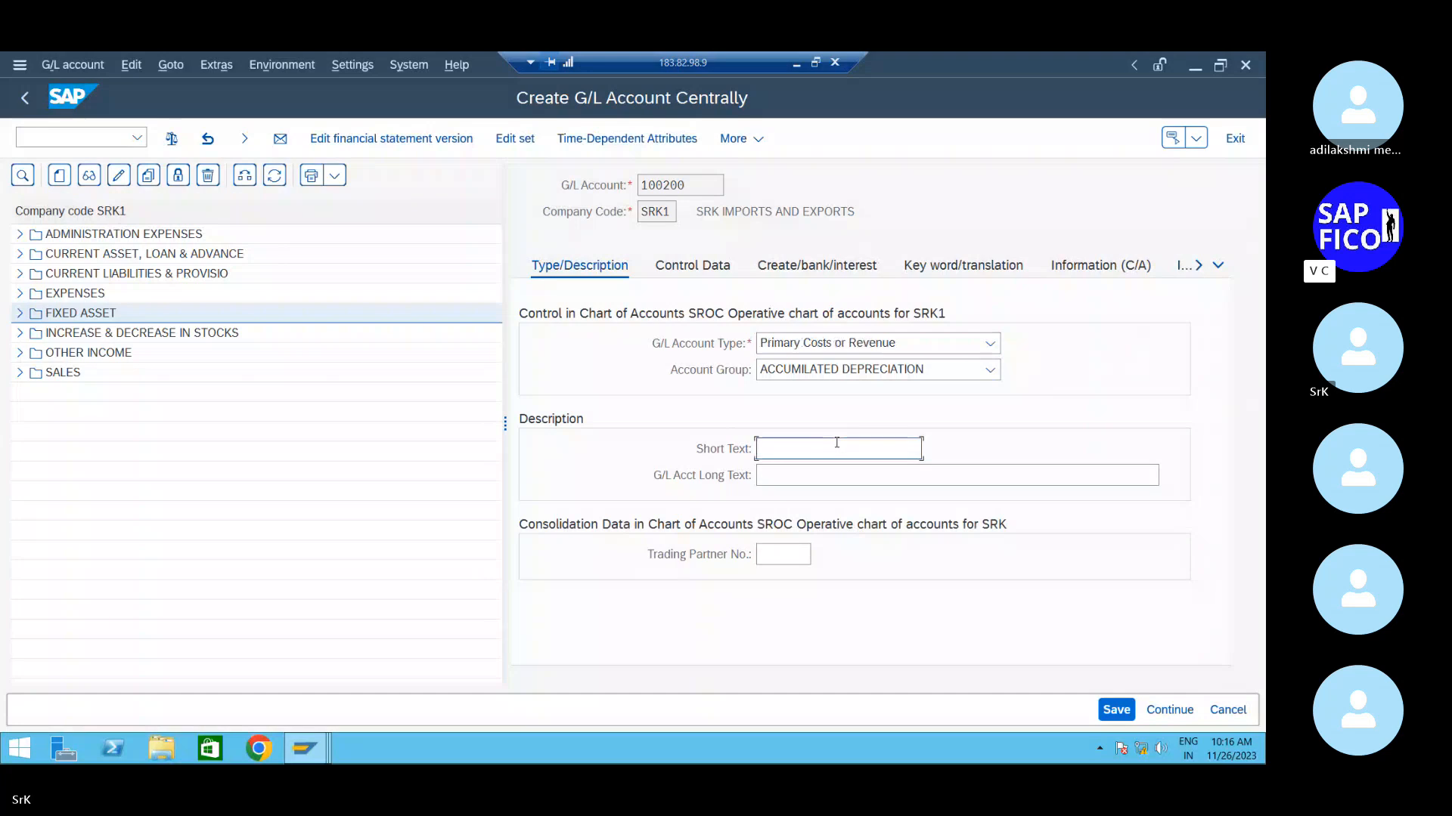
text(Accu DeP Ac)
key(BackSpace)
text(/C)
key(Tab)
text(Acc)
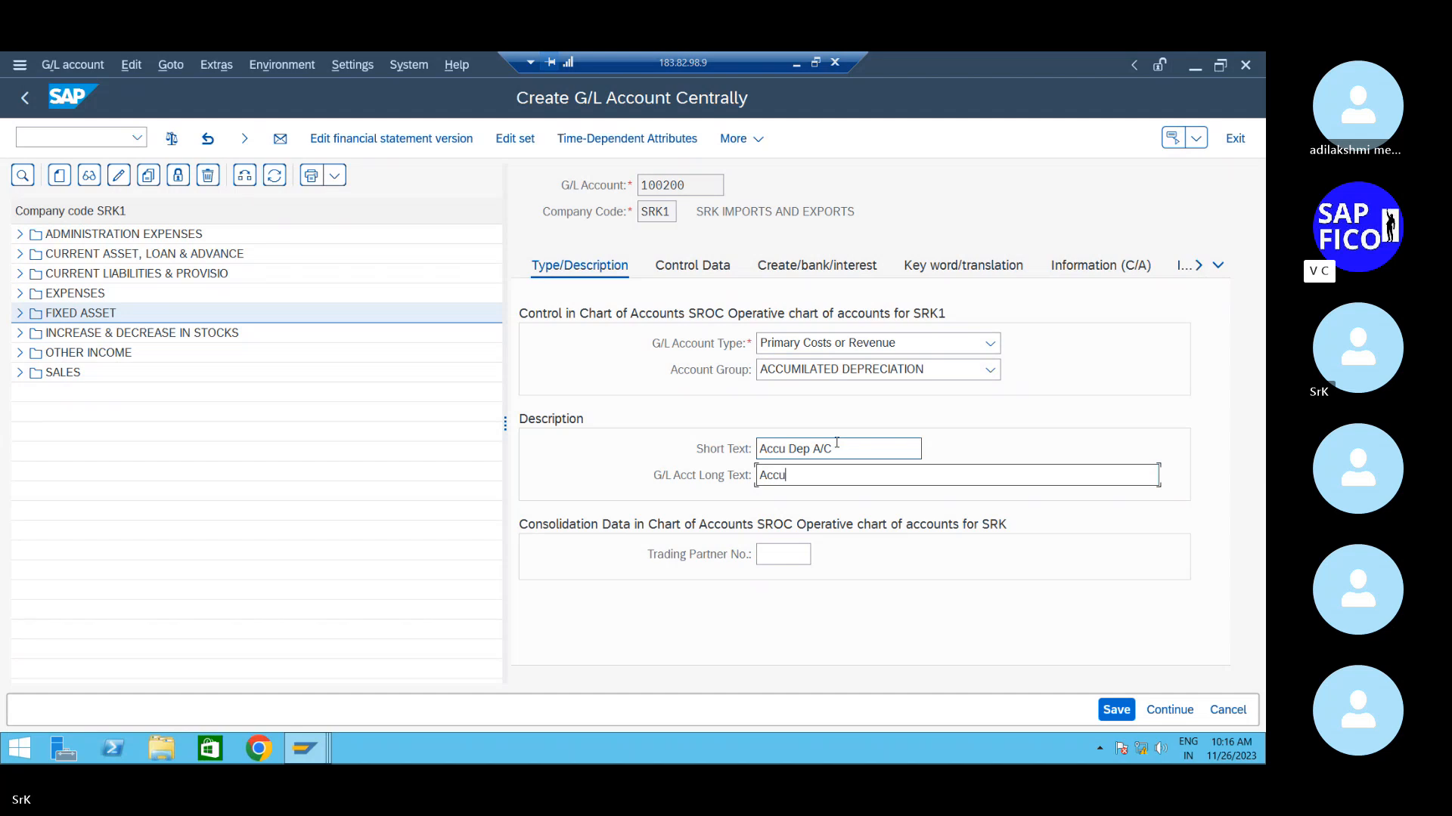
text(umulatted )
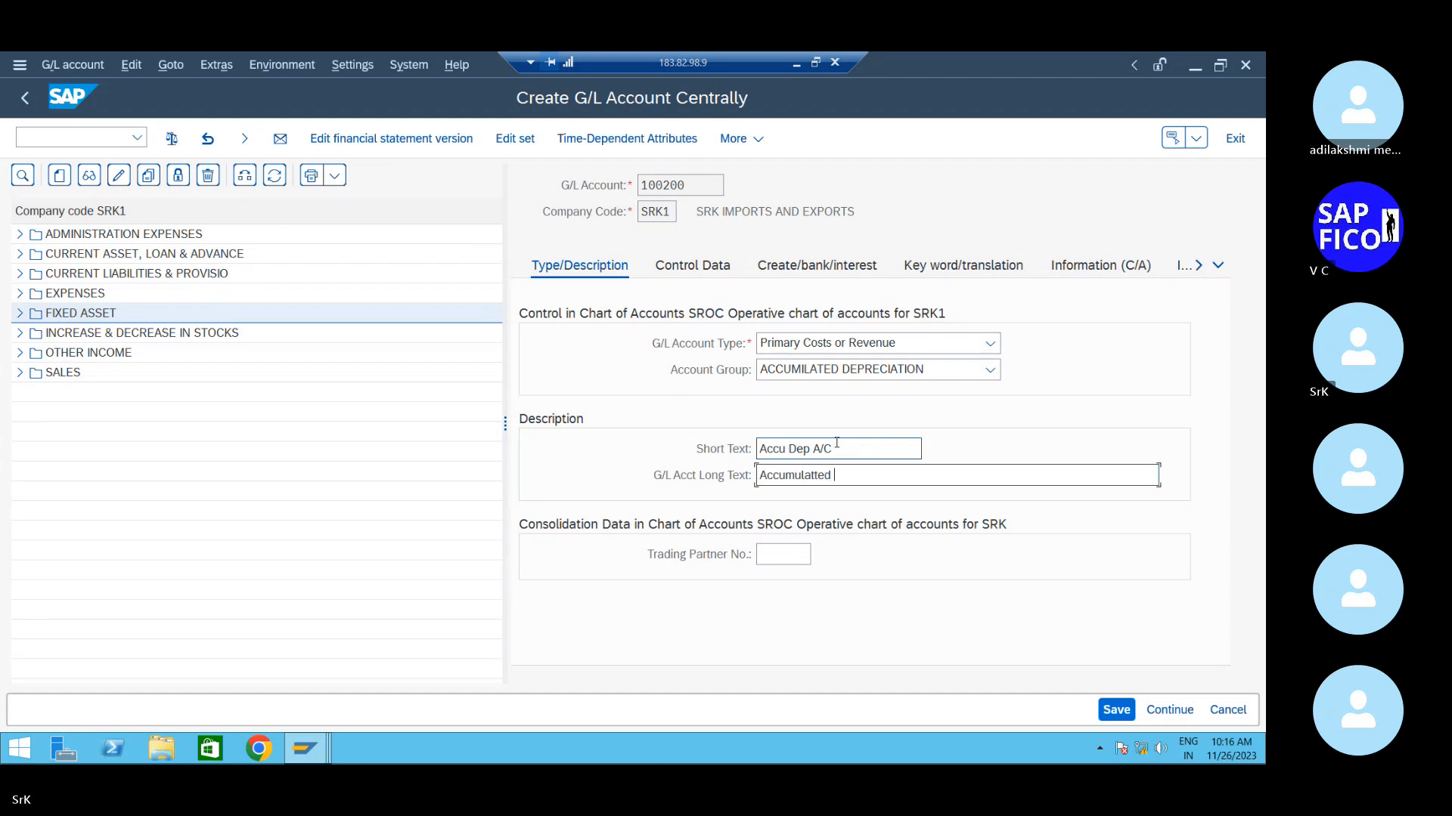
text(depre)
text(ciation account)
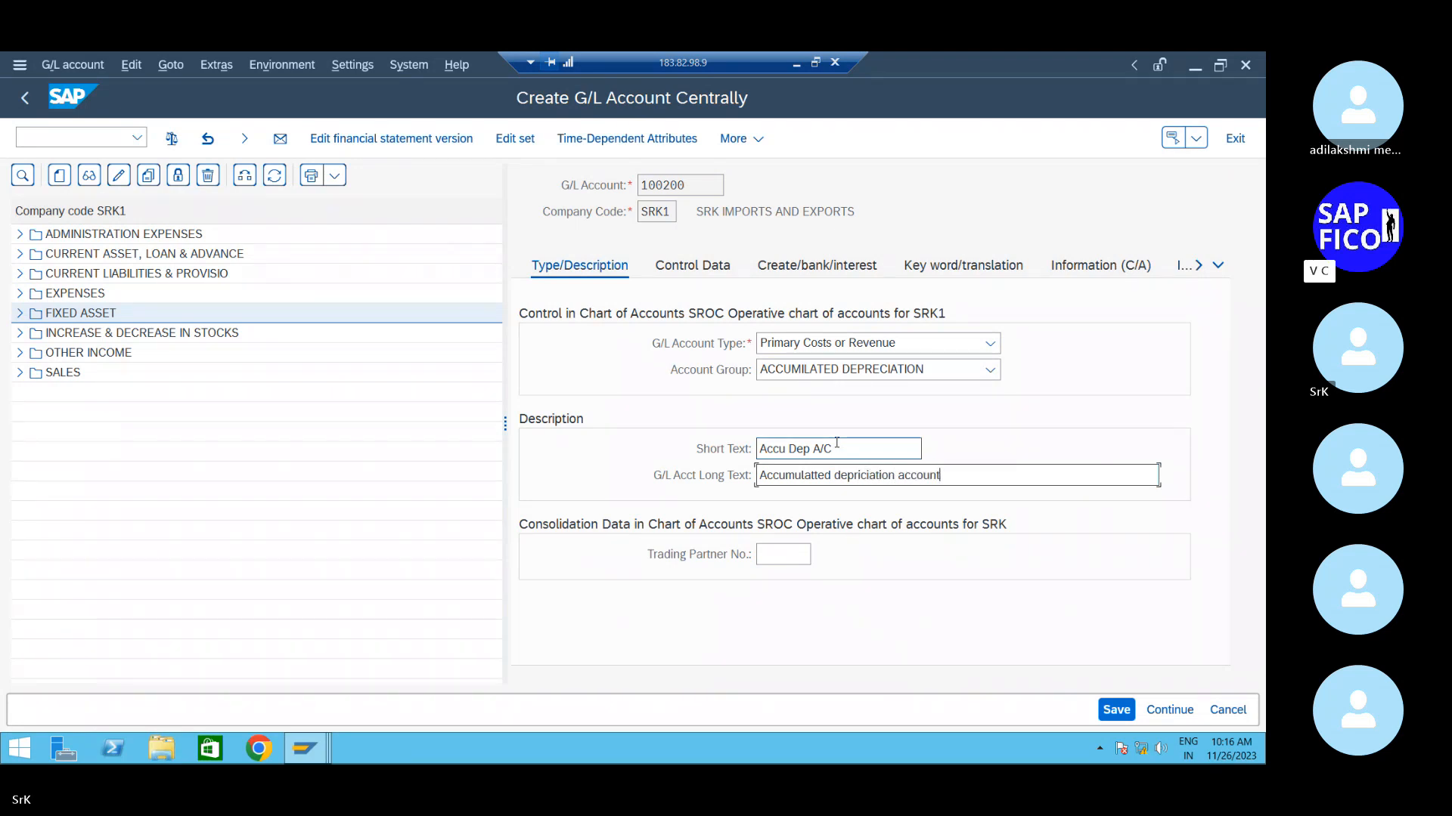
- Give account 100200 sort key 001 and field status group G001, then save it
click(684, 268)
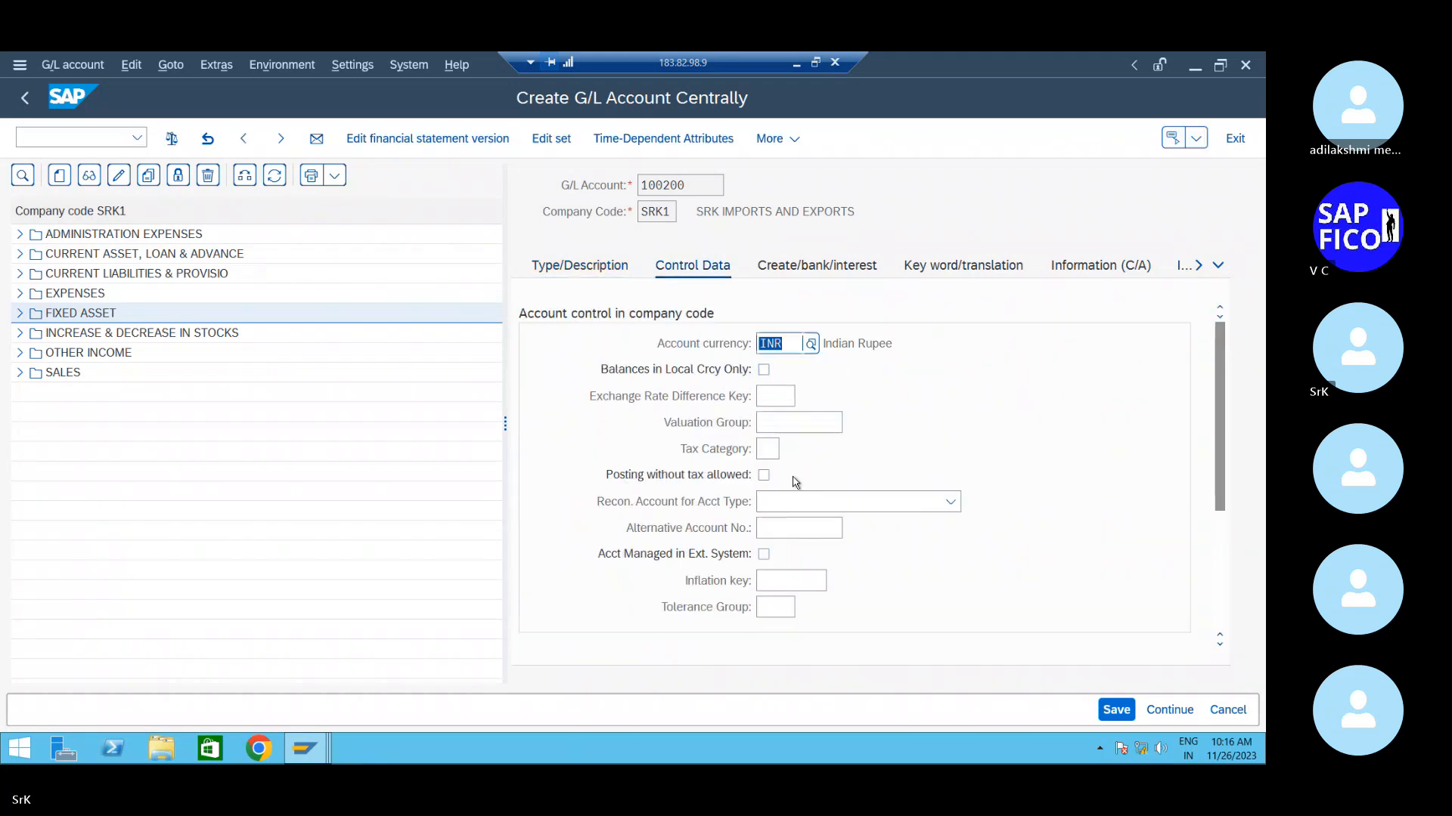
scroll(796, 482, down, 3)
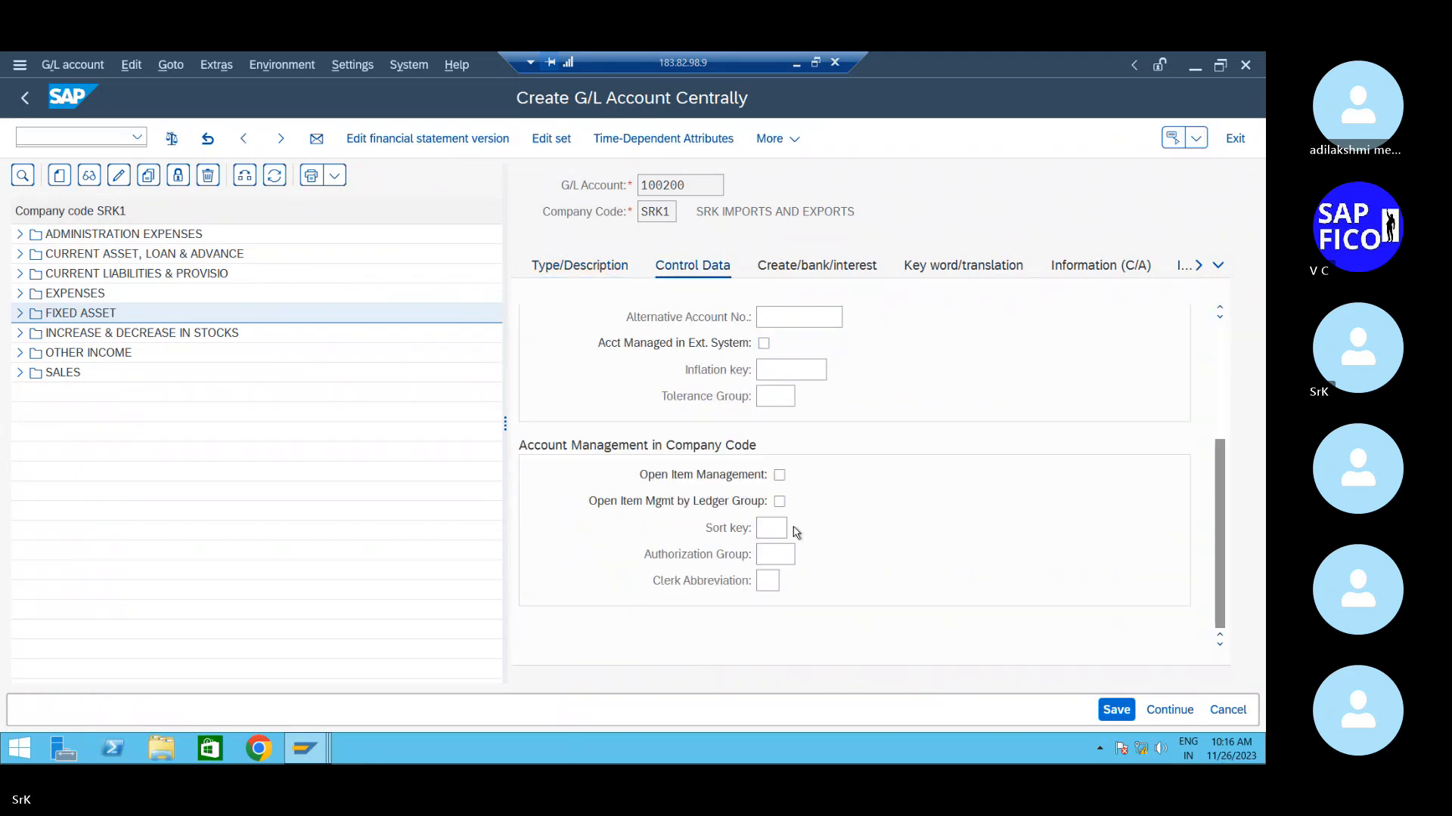
click(796, 532)
double_click(329, 227)
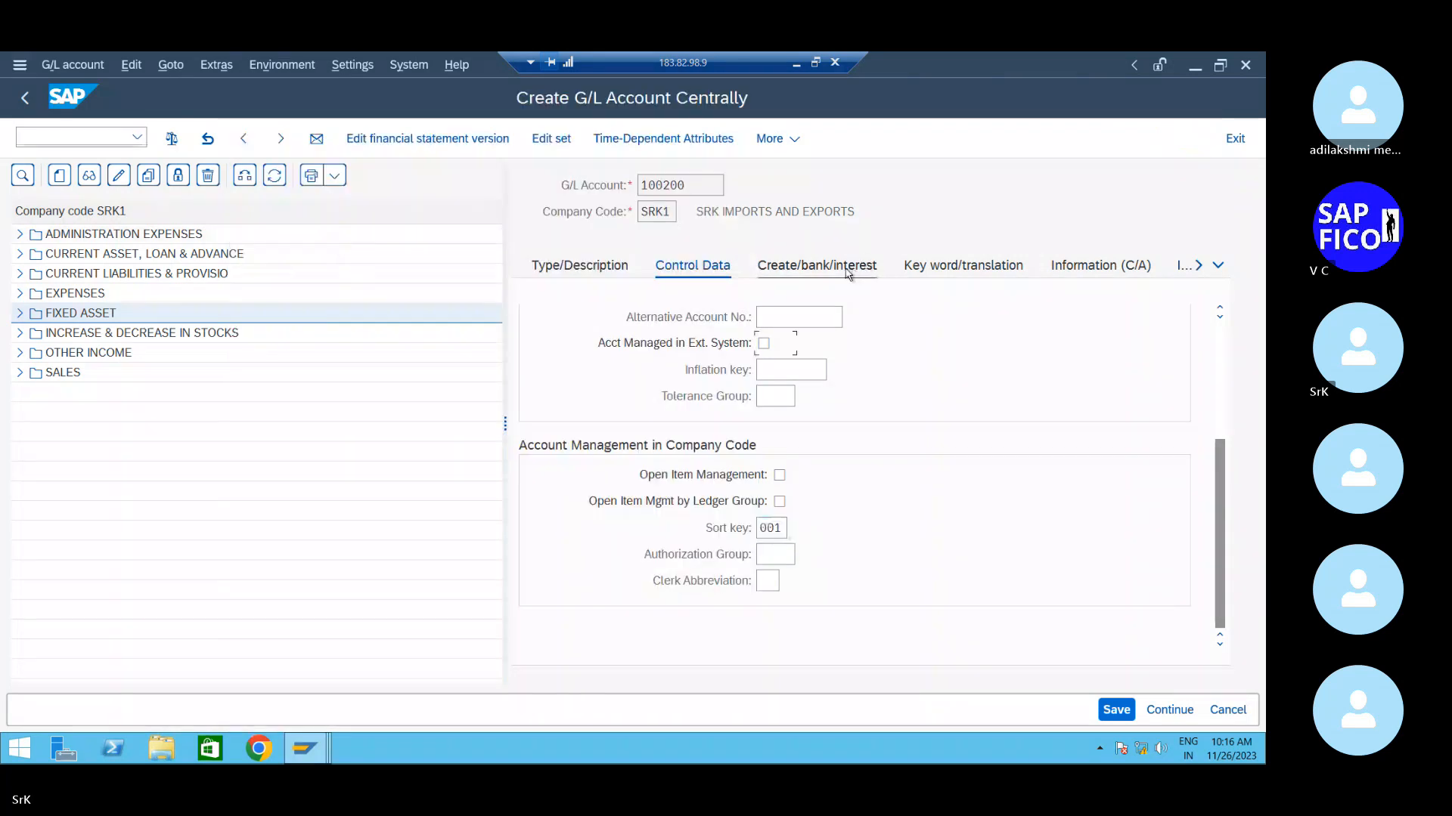
click(848, 274)
click(805, 343)
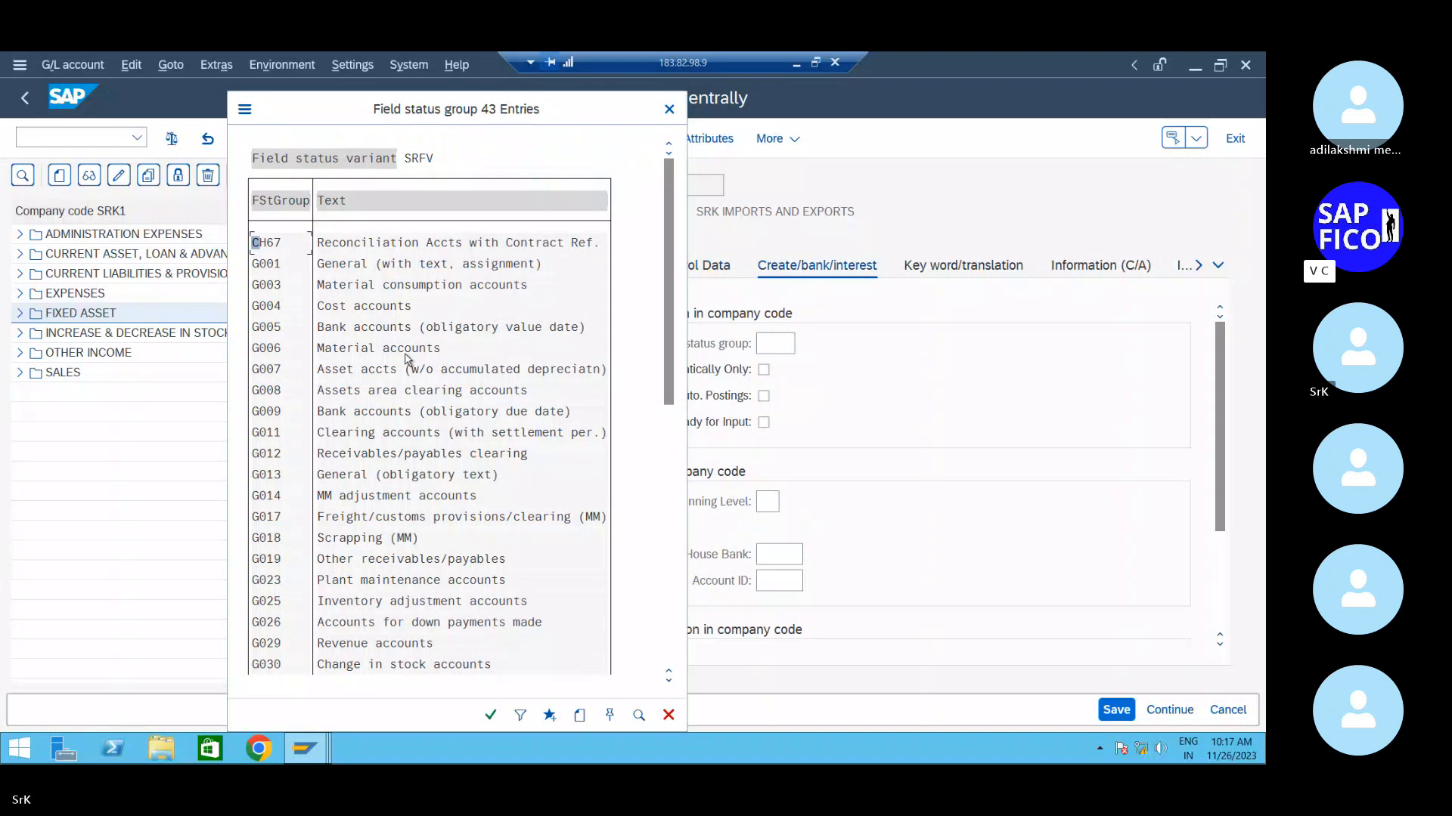
double_click(333, 265)
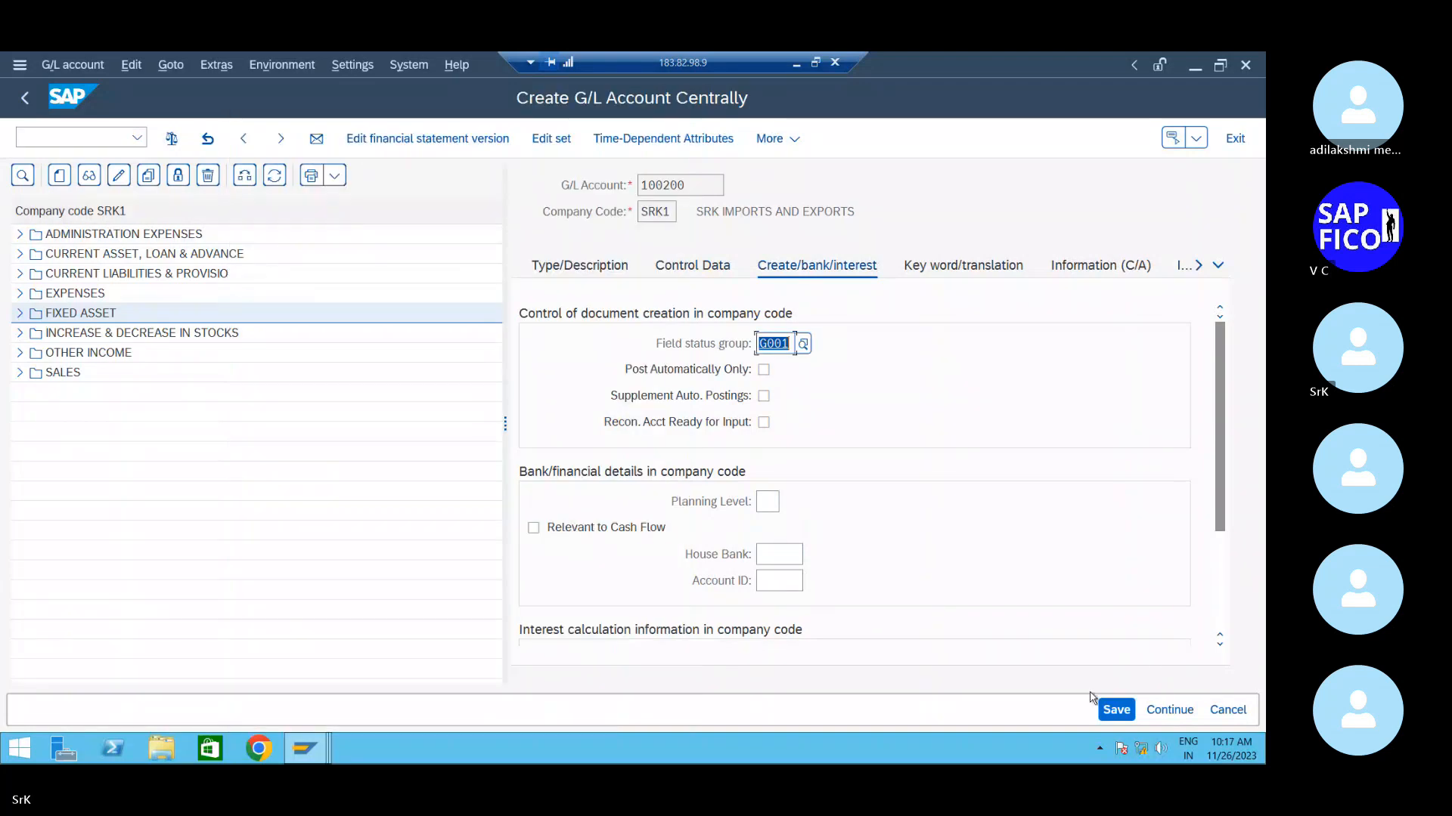
click(1125, 710)
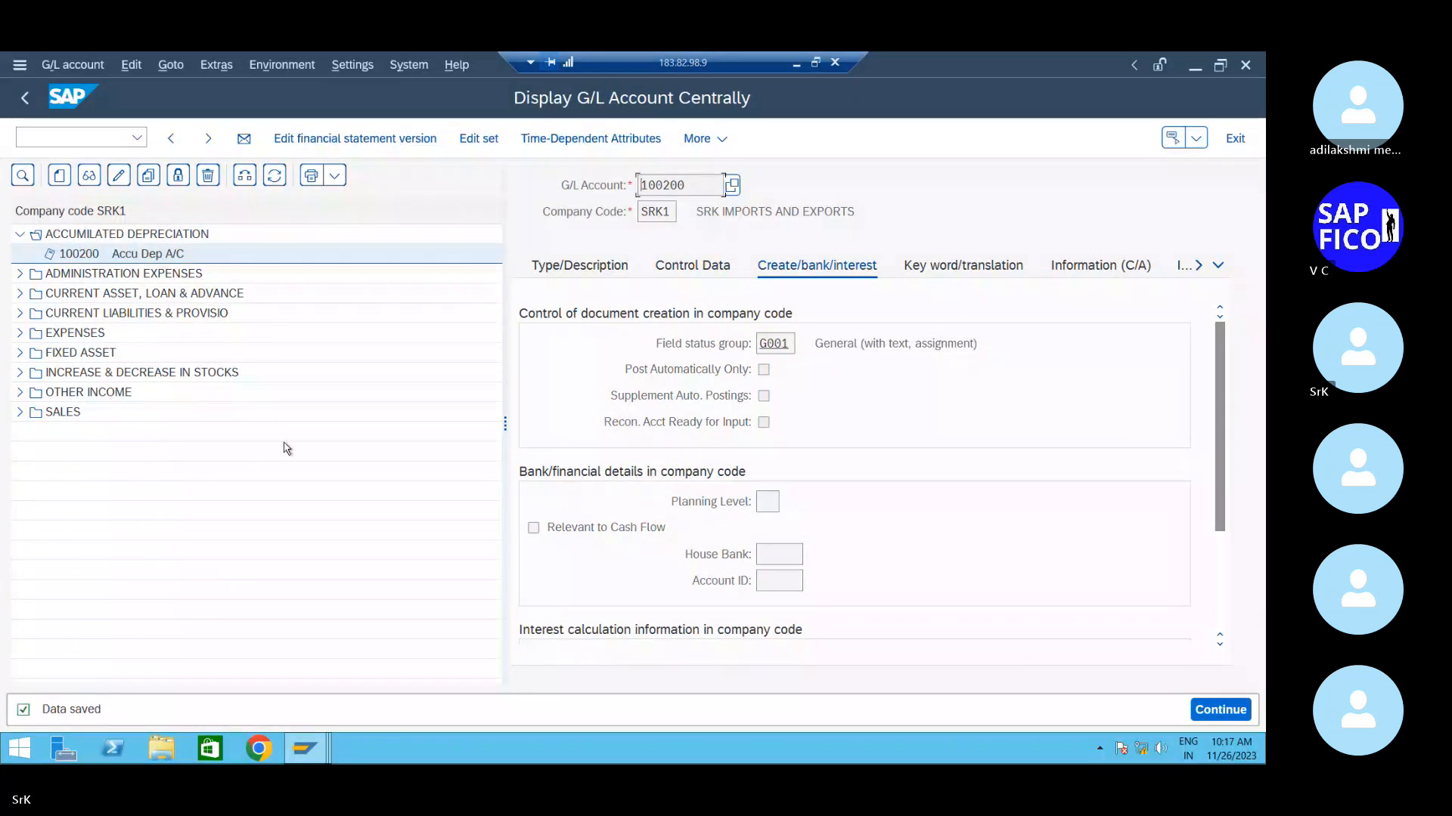
click(549, 266)
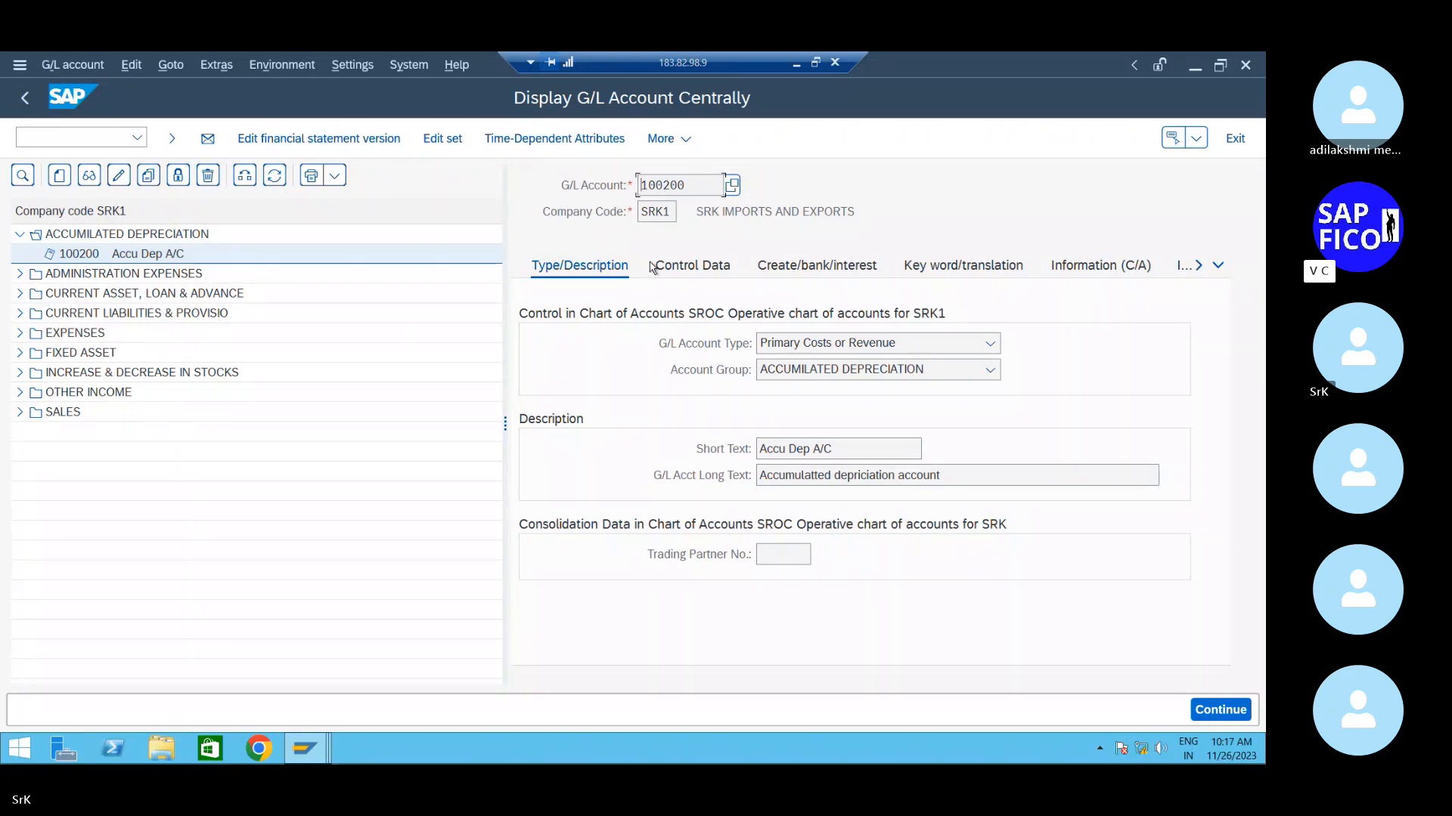
- Edit account 100200, switch its field status group to G067, save, and reopen it for editing
click(99, 253)
click(118, 176)
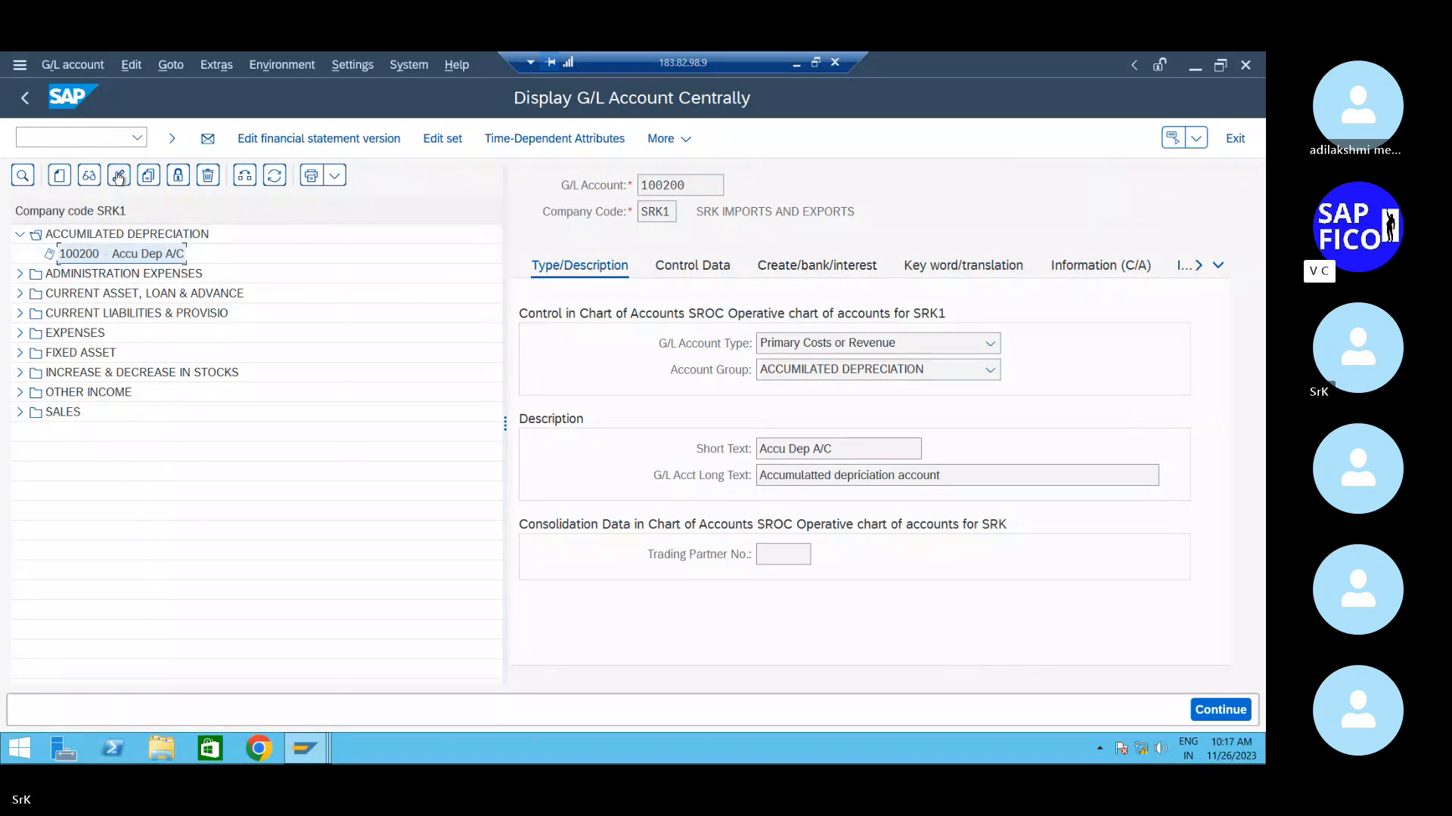
click(830, 263)
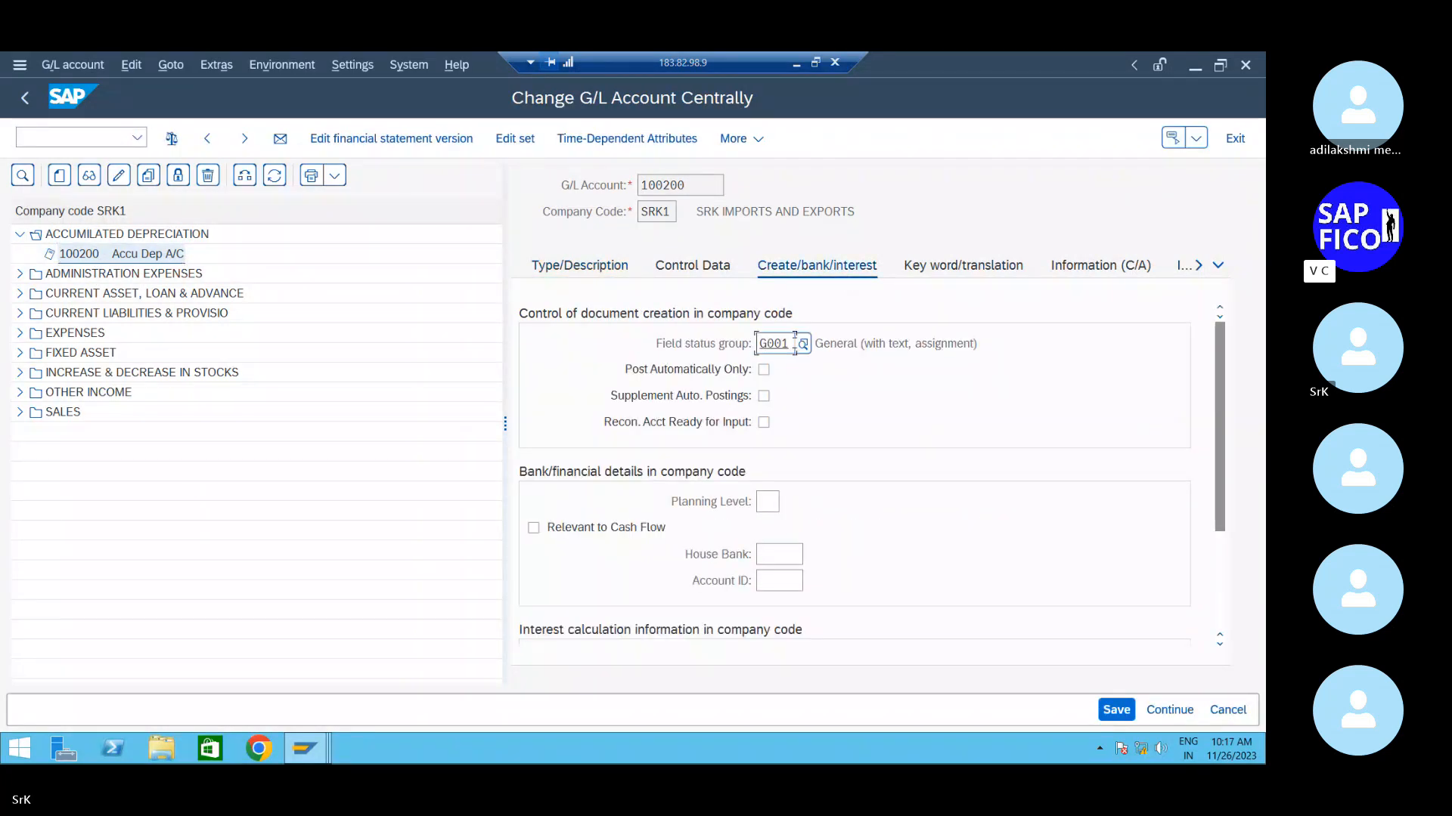
click(805, 344)
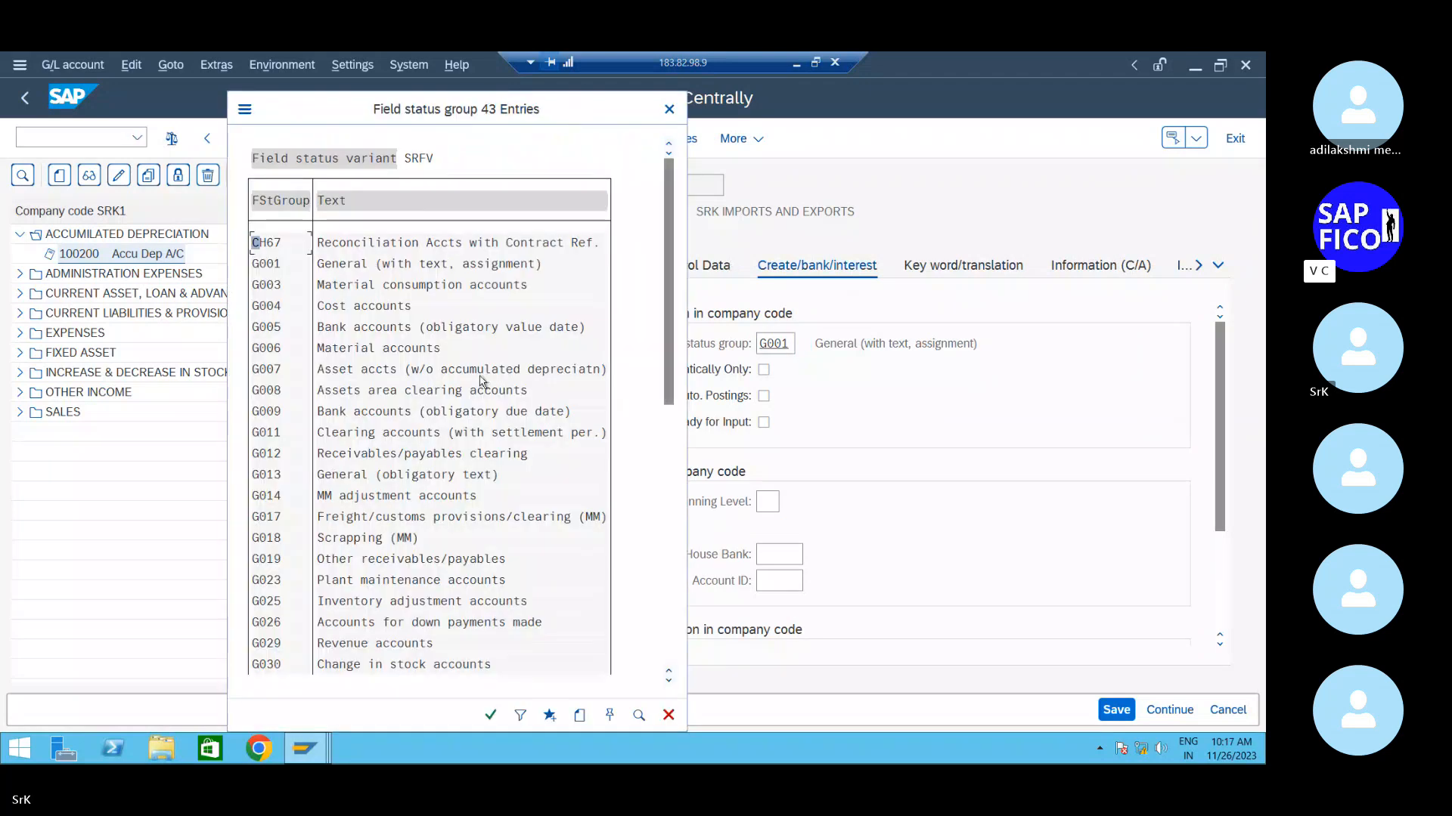
scroll(405, 457, down, 3)
scroll(405, 456, down, 3)
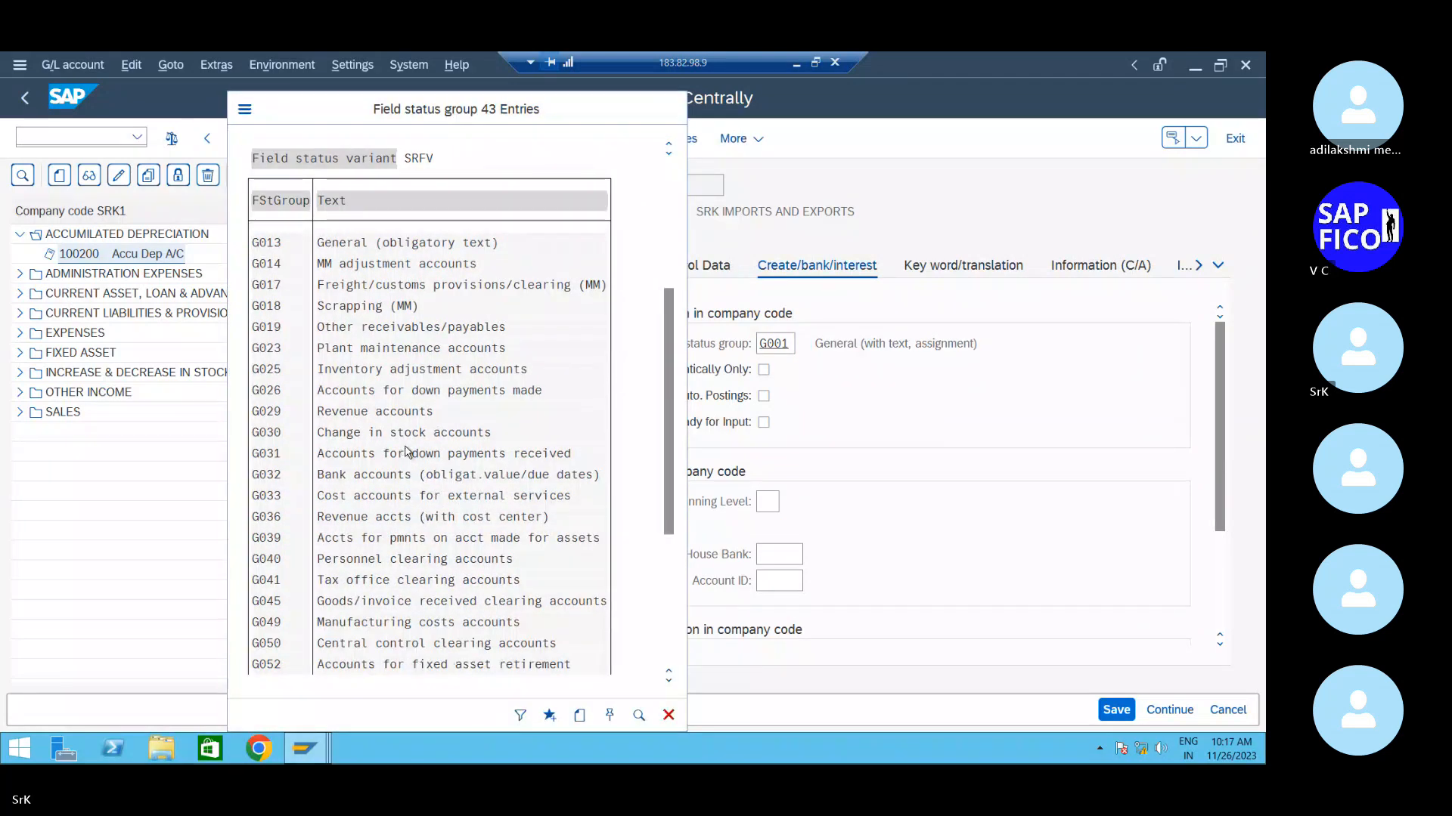
scroll(407, 452, down, 1)
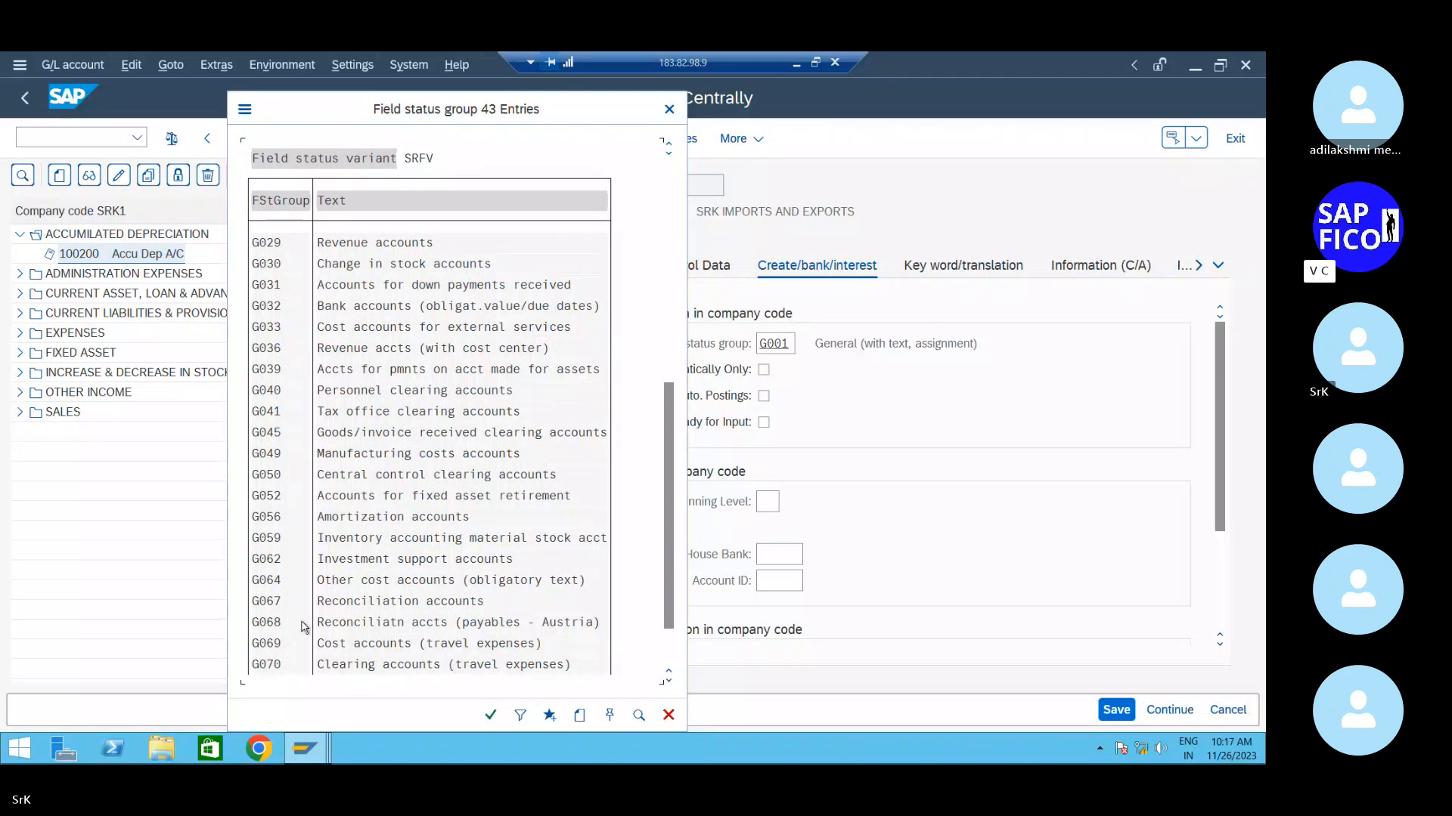
double_click(325, 606)
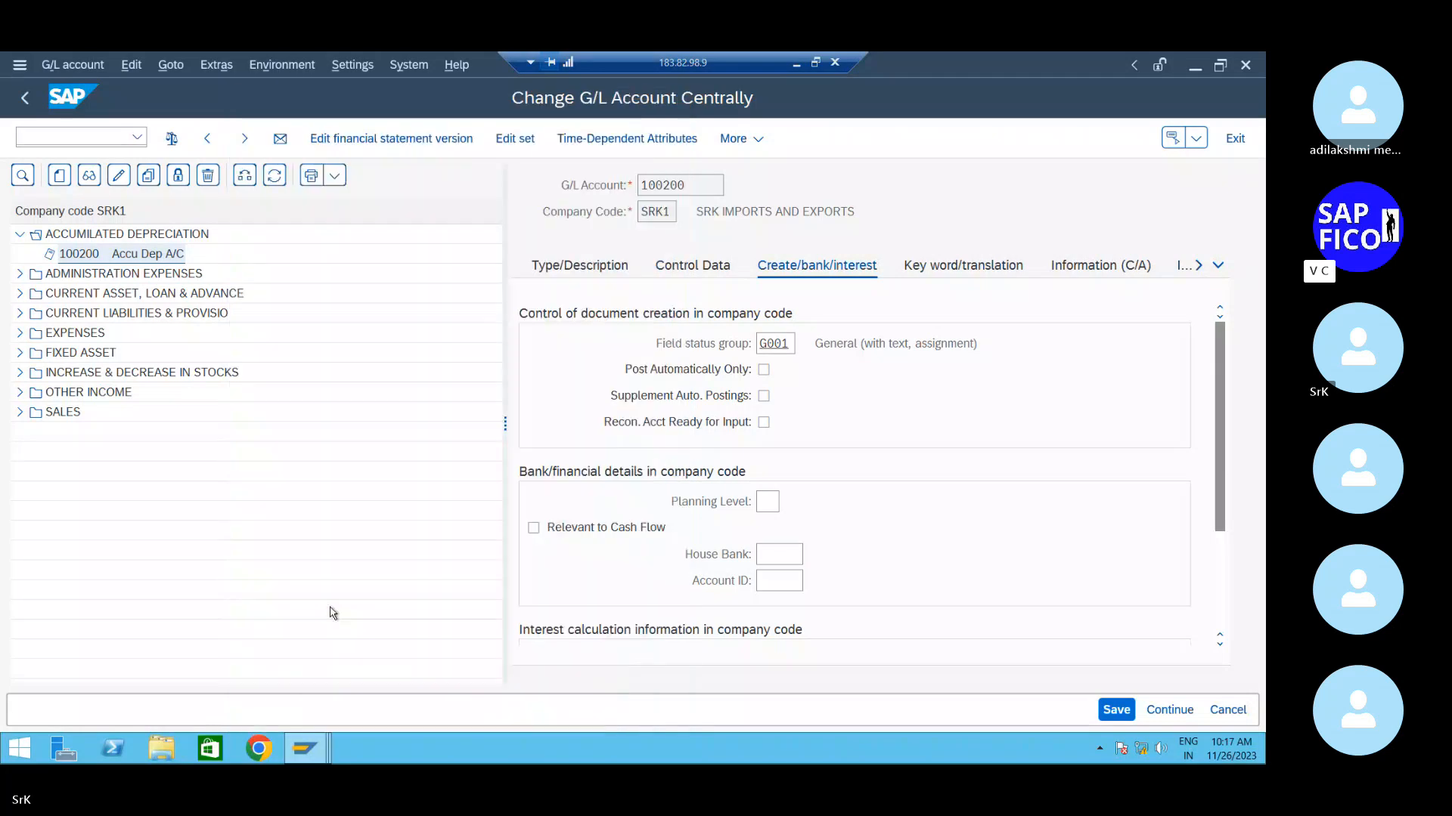
click(1116, 710)
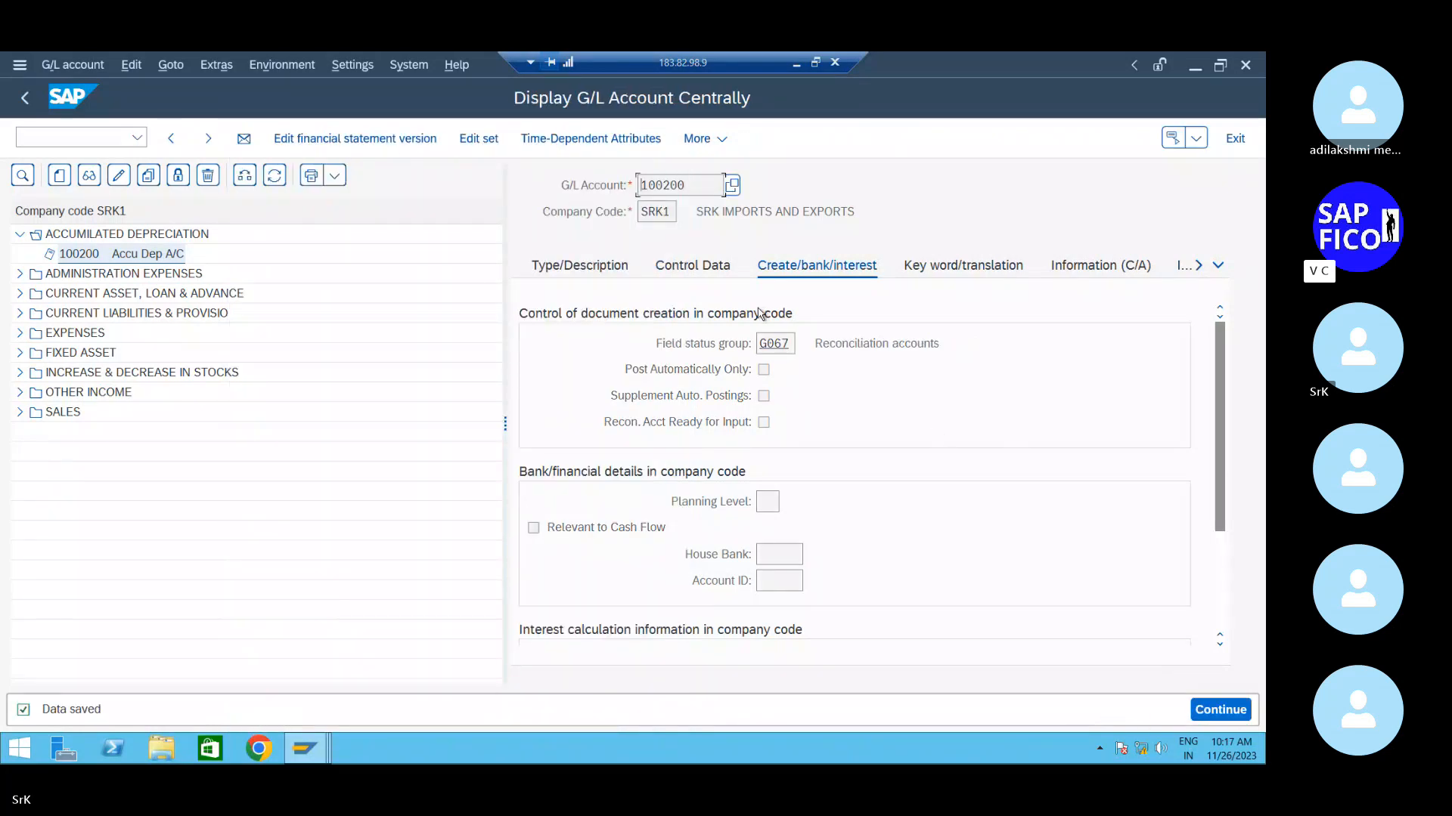
click(713, 265)
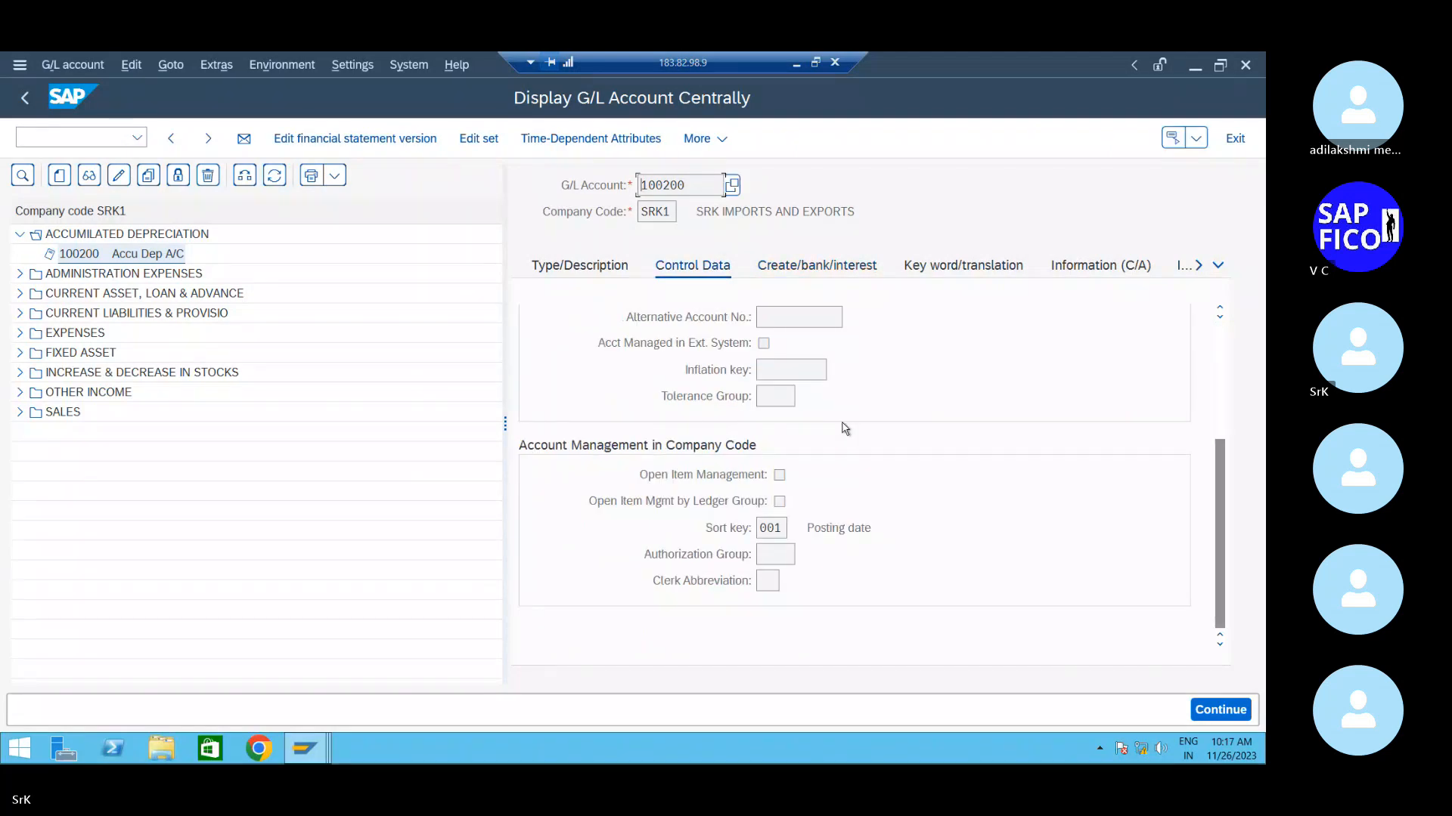
click(119, 176)
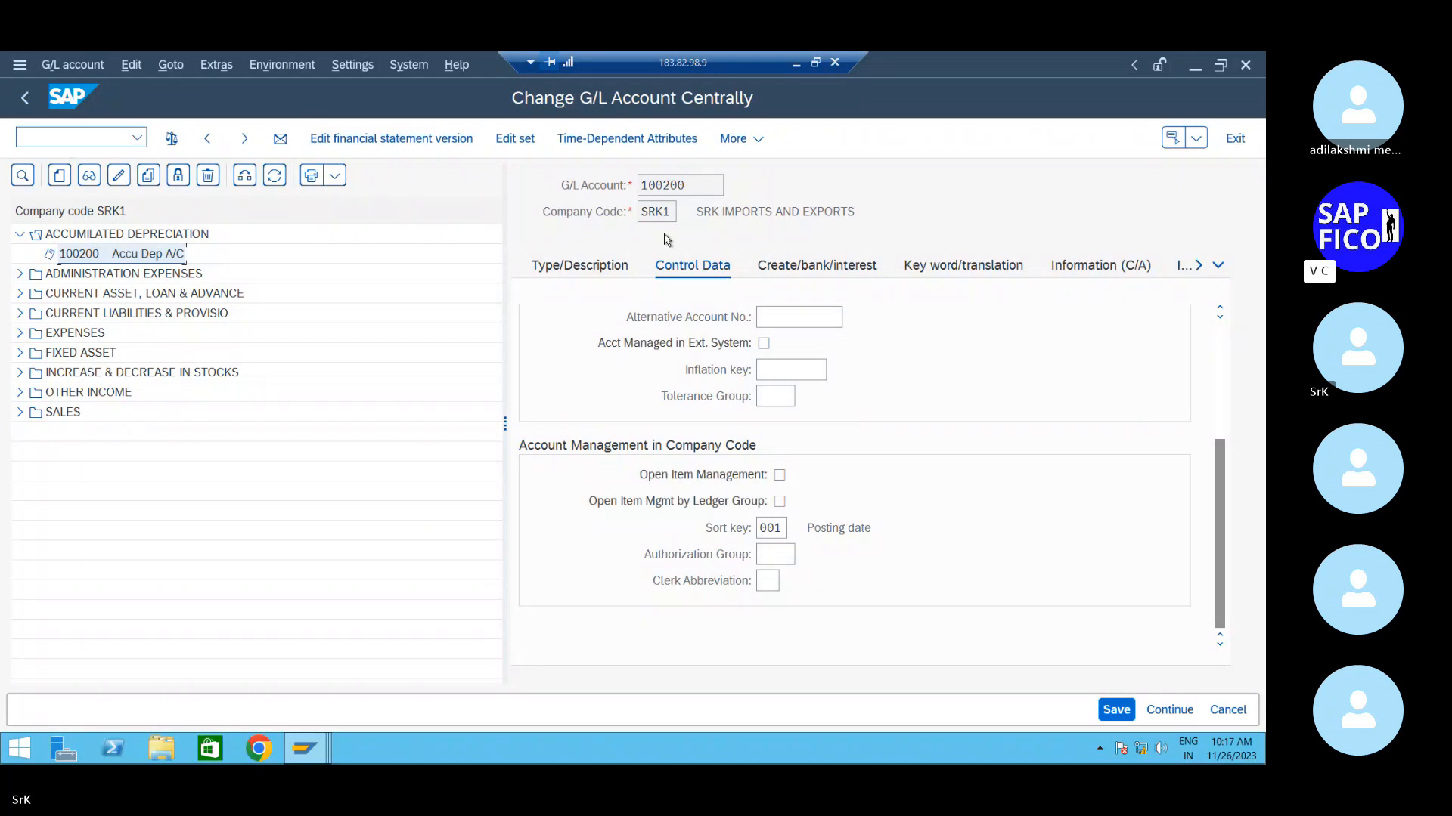
- Set account 100200's reconciliation account type to Assets and dismiss the save errors
scroll(908, 410, up, 5)
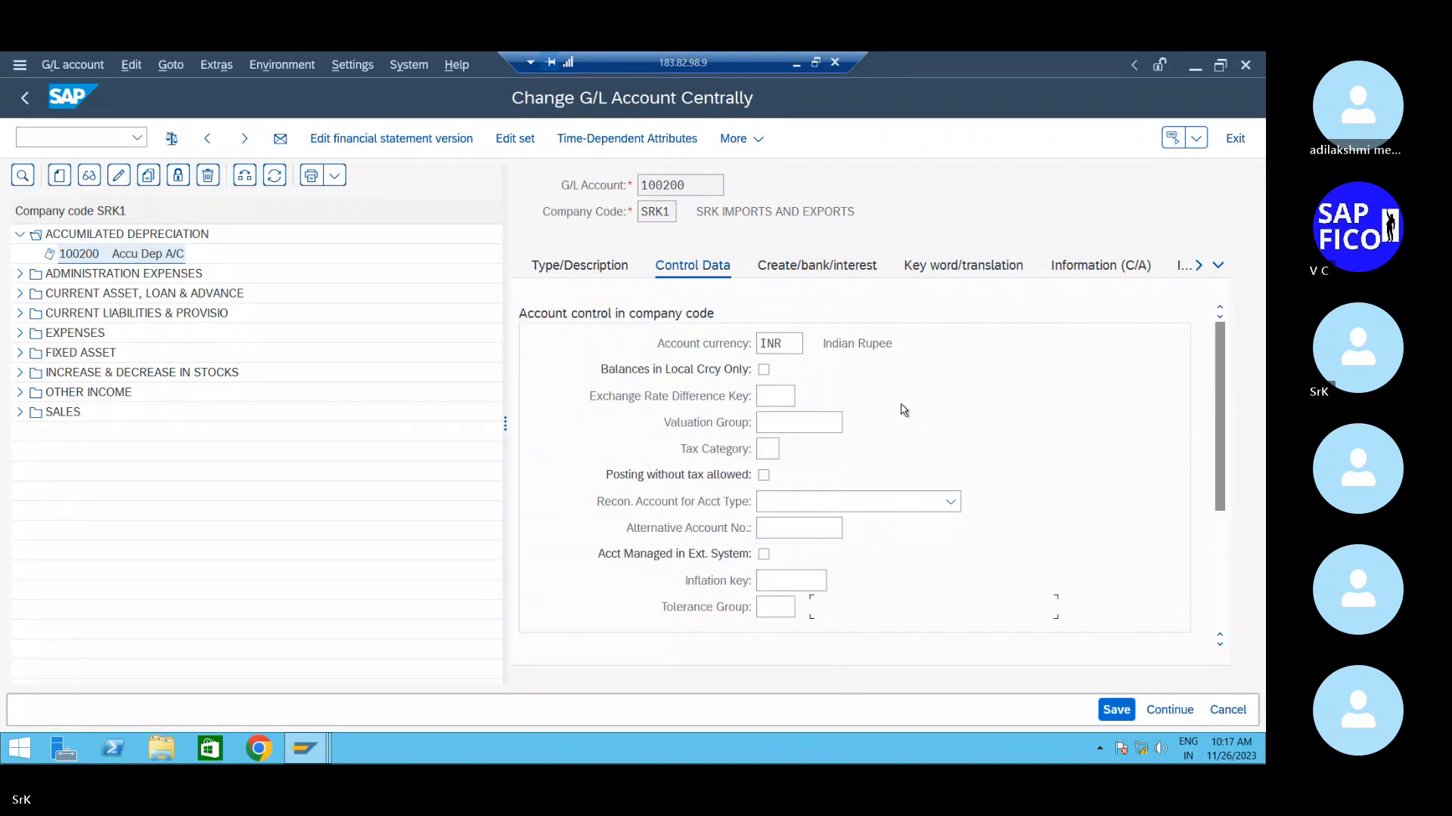
click(790, 423)
click(895, 510)
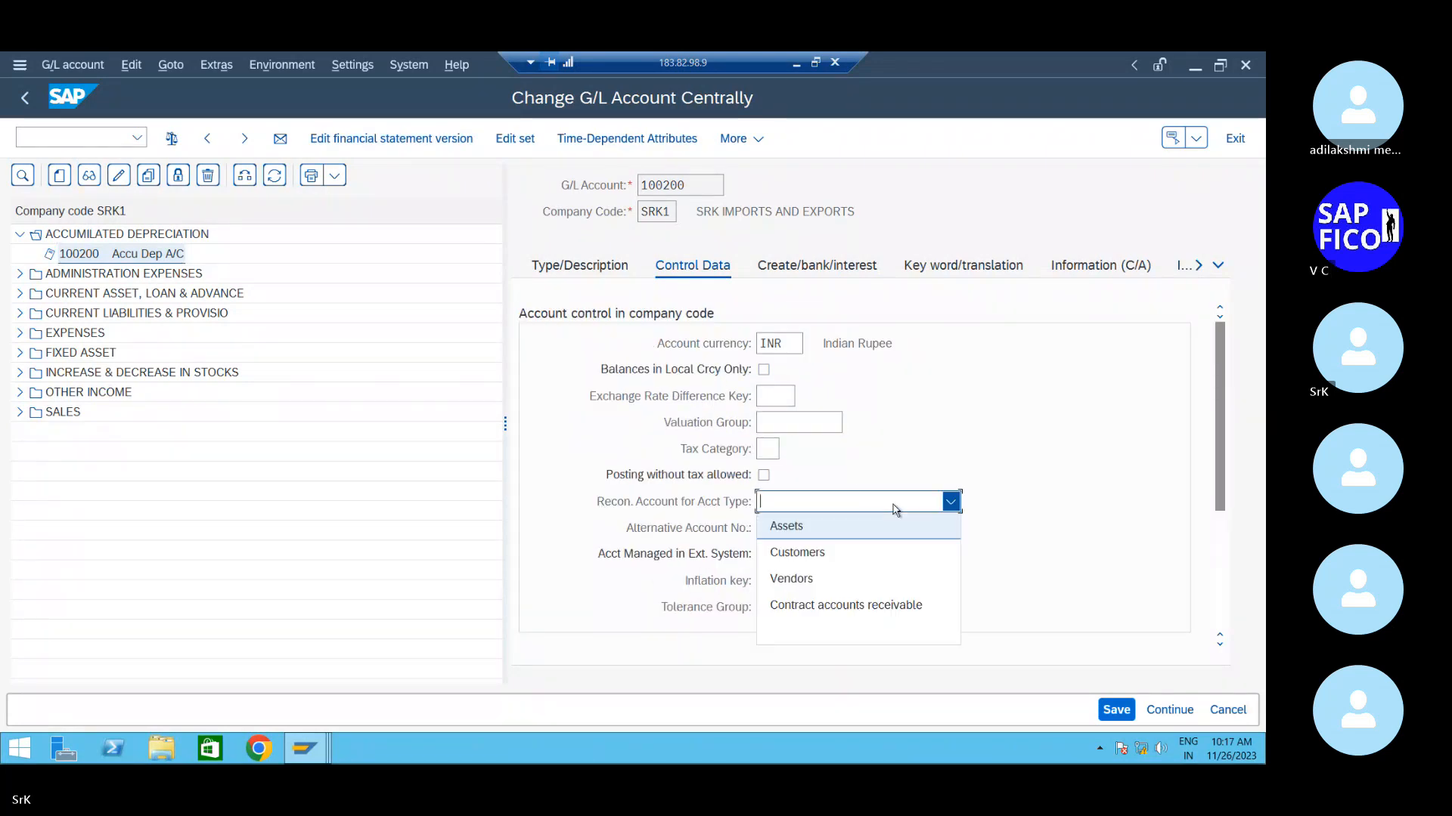
click(849, 522)
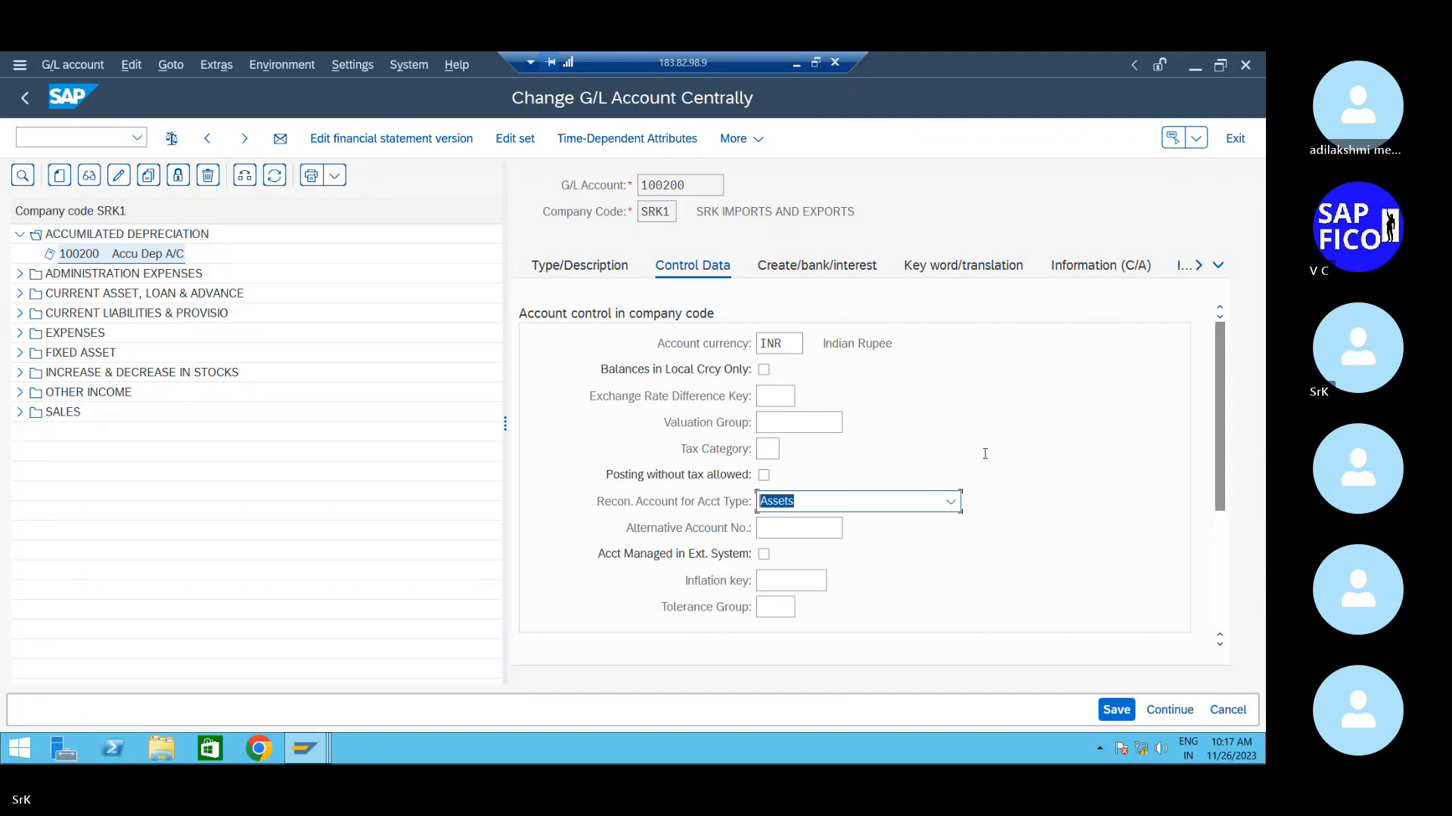
click(1116, 710)
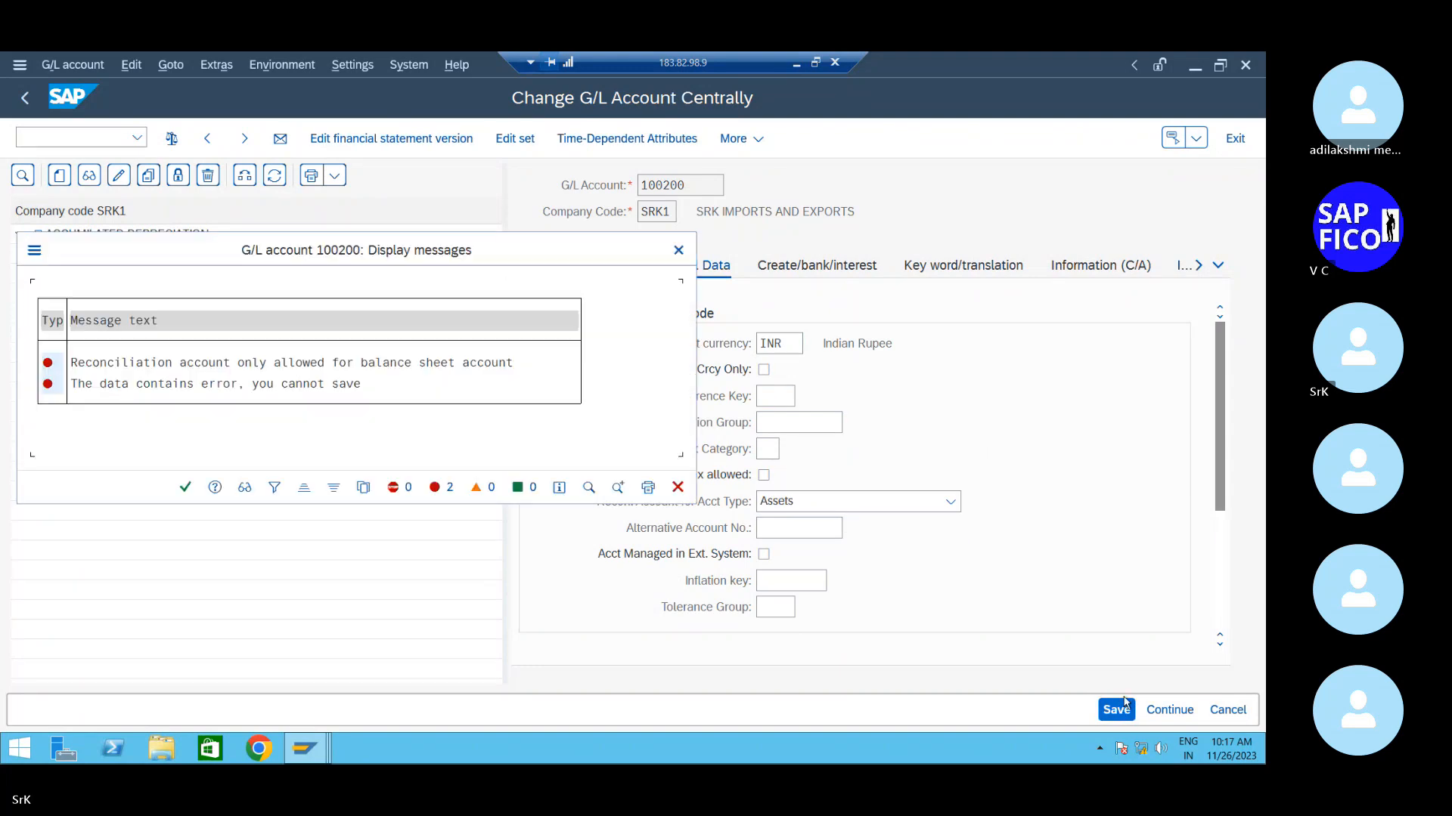
click(184, 488)
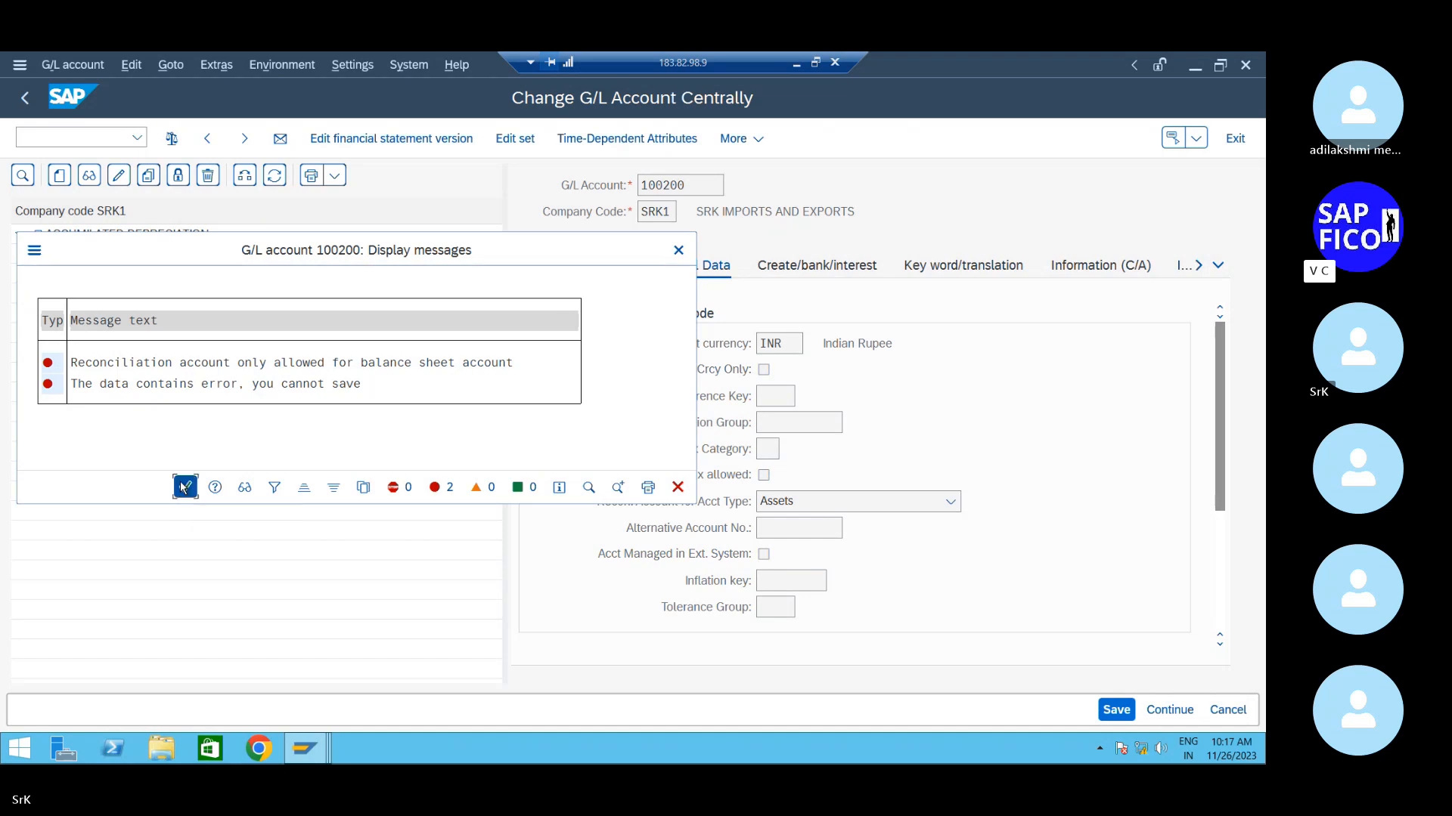
- Change account 100200 to a Balance Sheet Account and save it
click(599, 275)
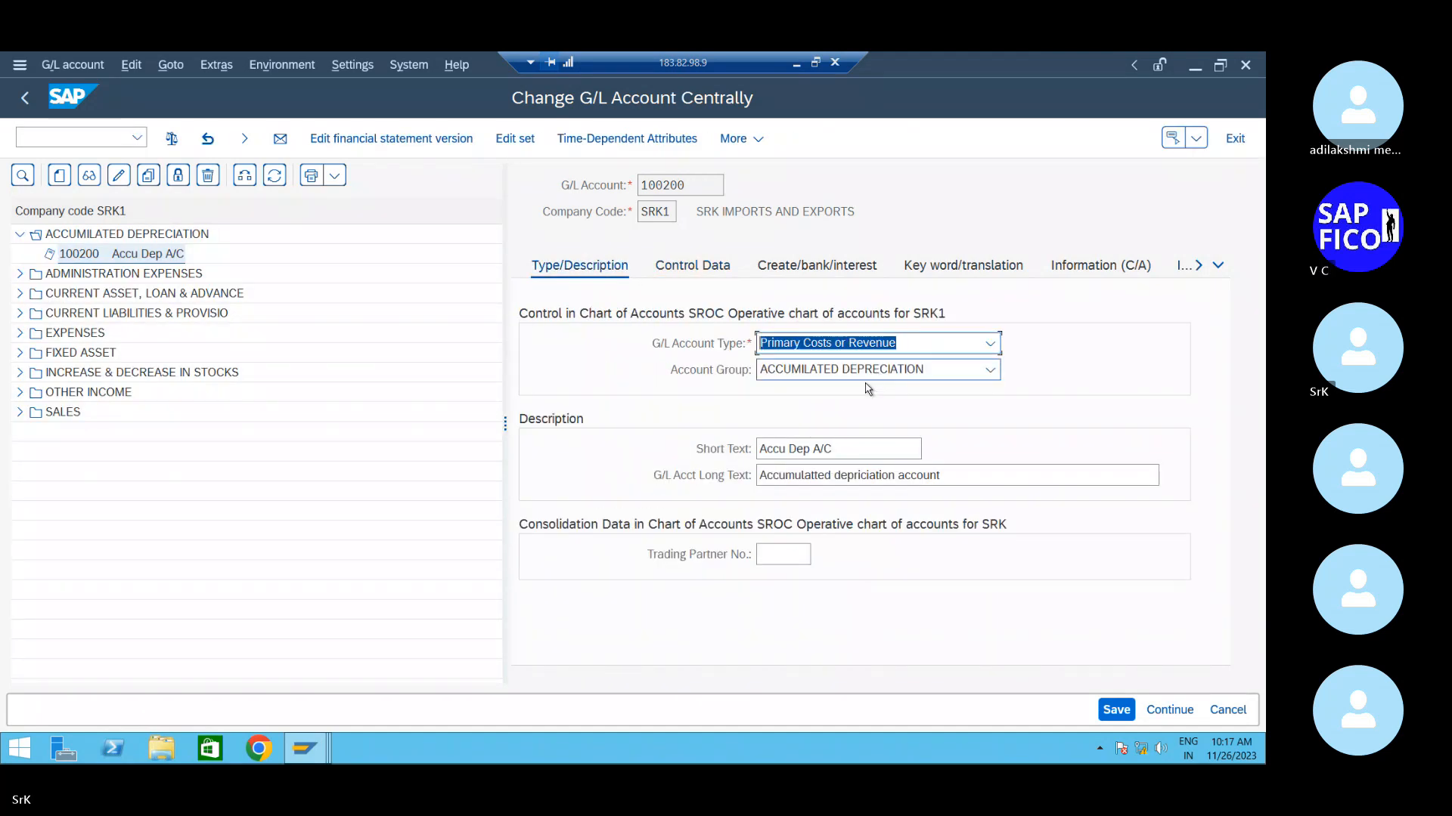
click(954, 339)
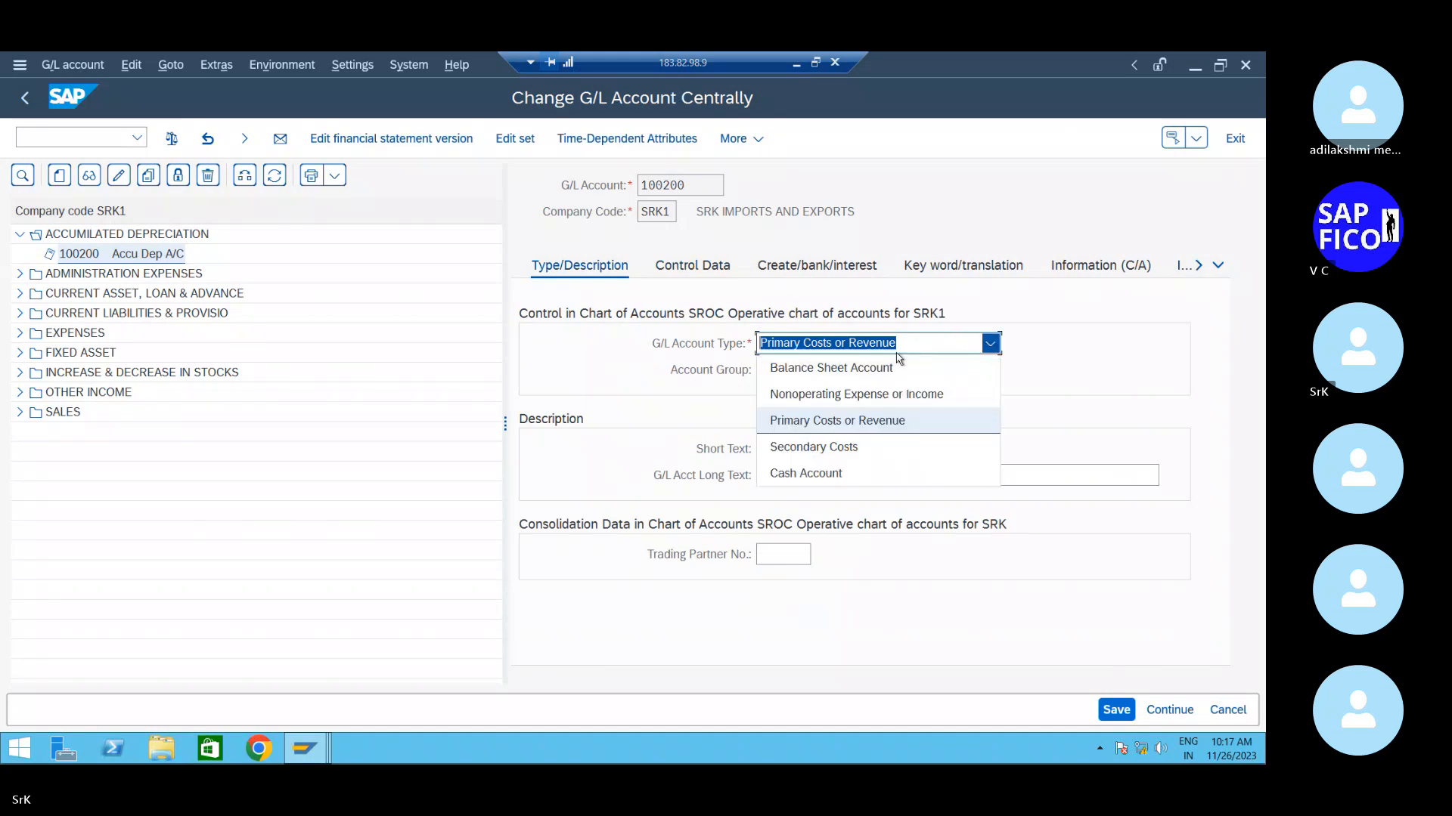
click(881, 366)
click(737, 266)
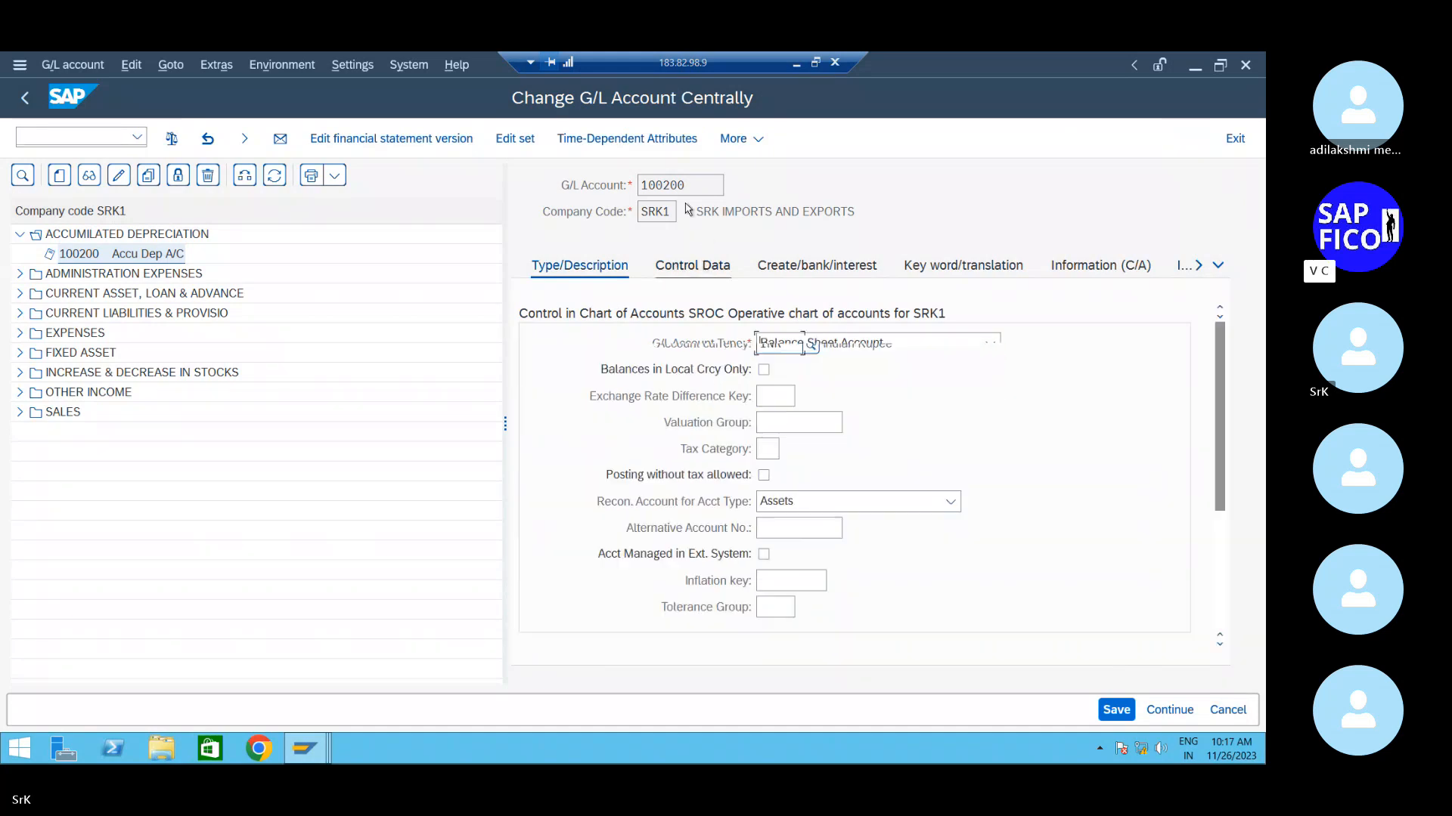
click(1117, 711)
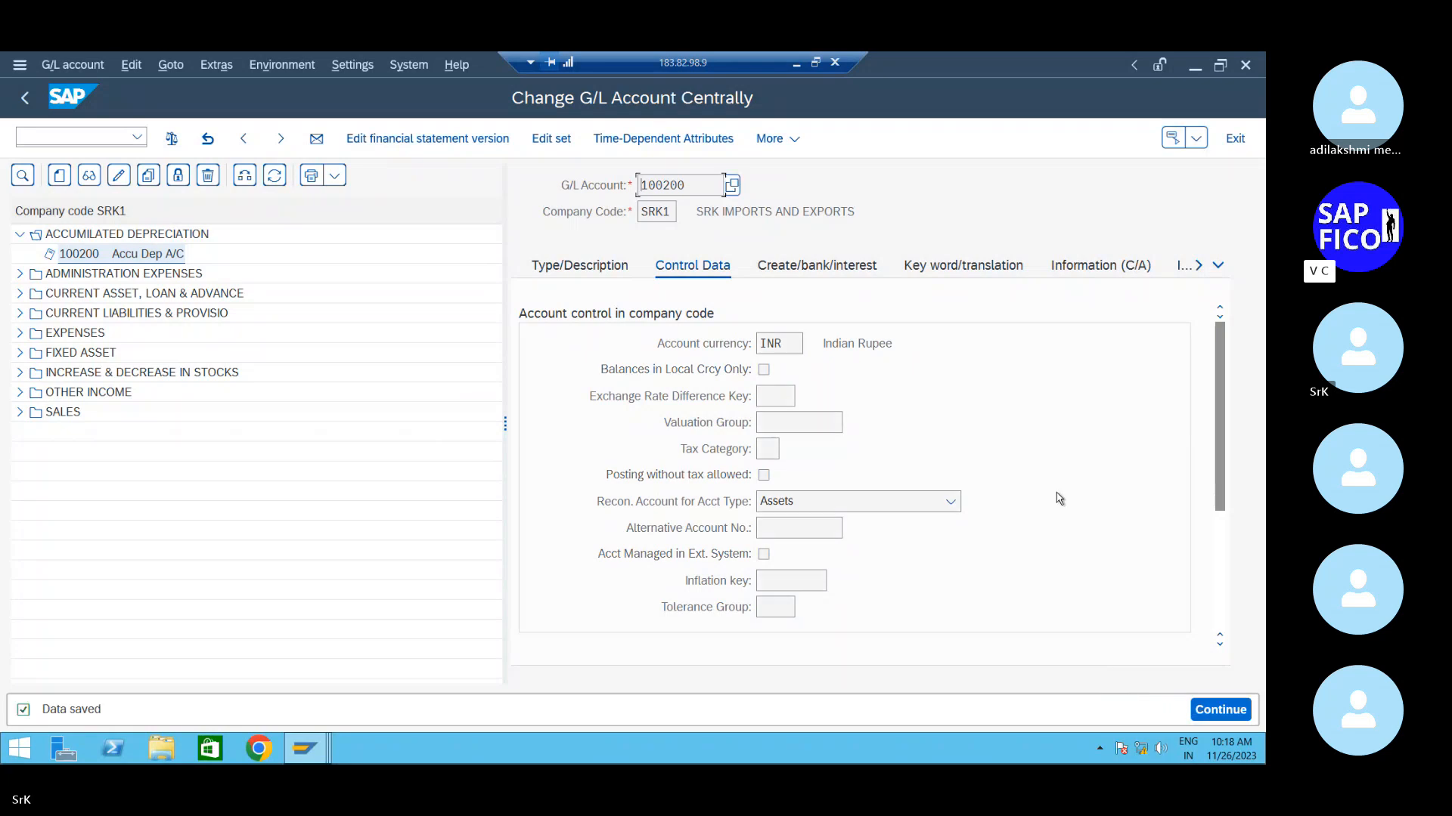
- Expand the OTHER INCOME folder to show accounts 300100, 300101 and 300102
click(575, 271)
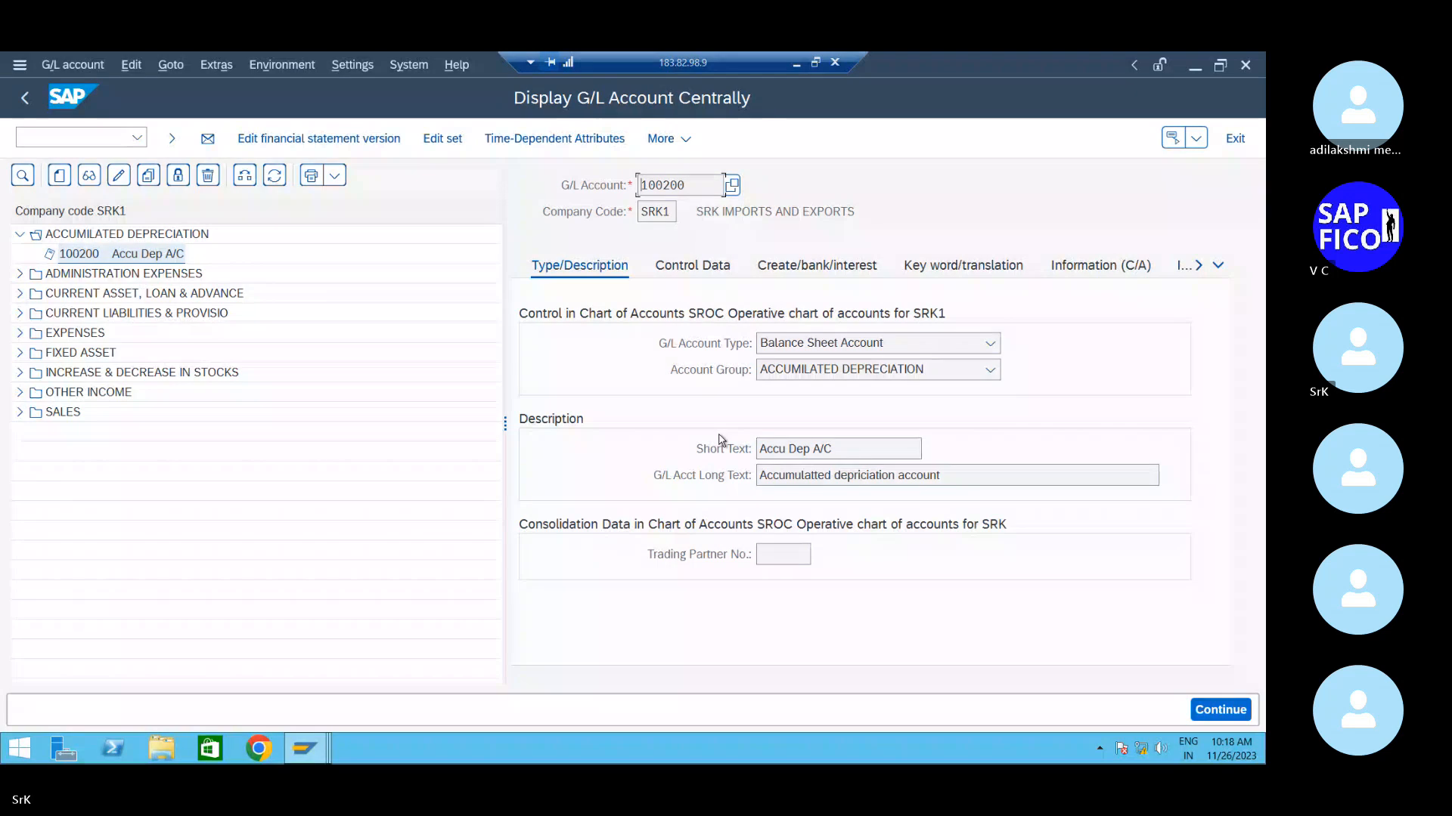
click(20, 393)
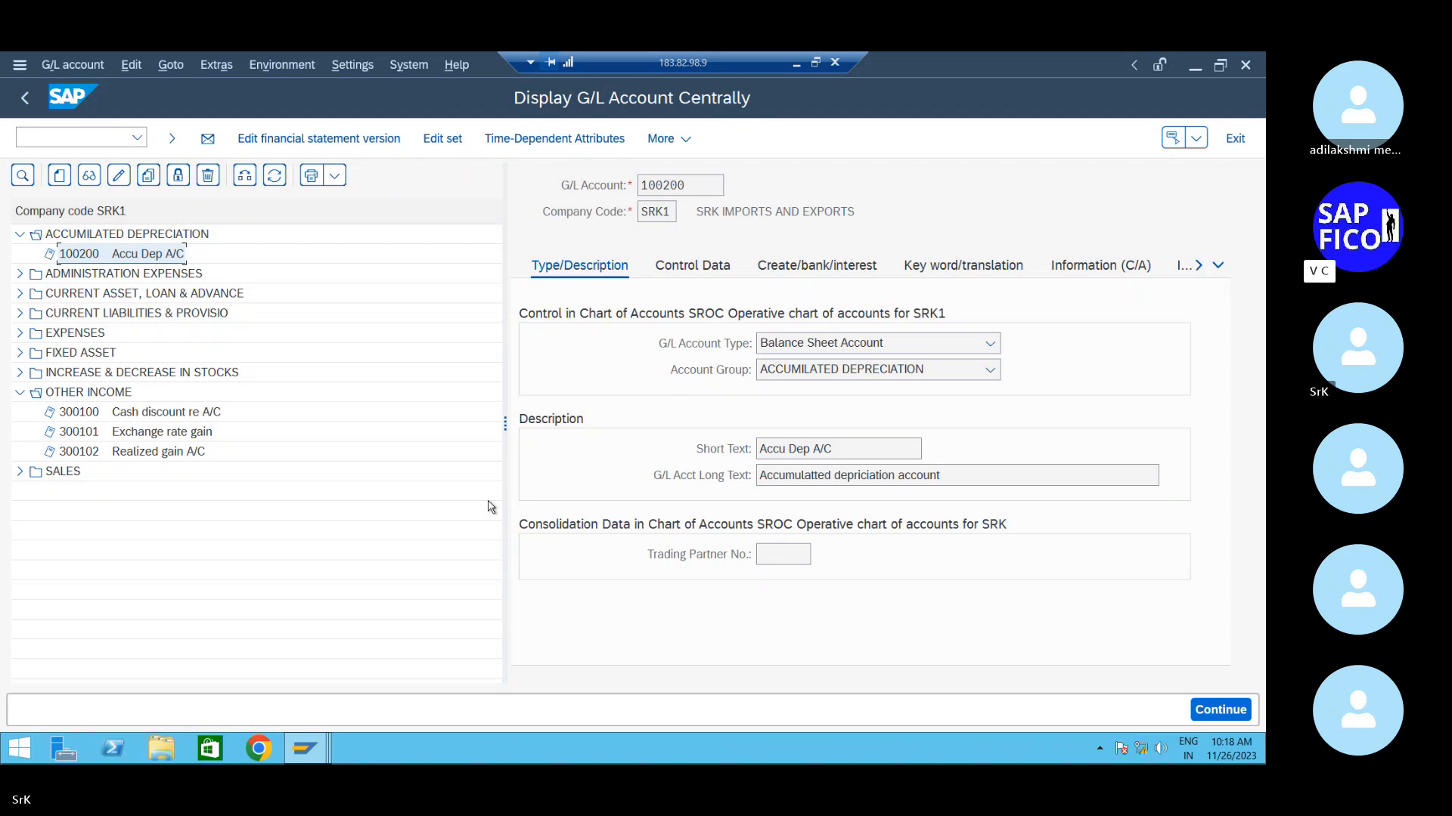
- Create G/L account 300103 as Primary Costs or Revenue in the OTHER INCOME group
click(60, 176)
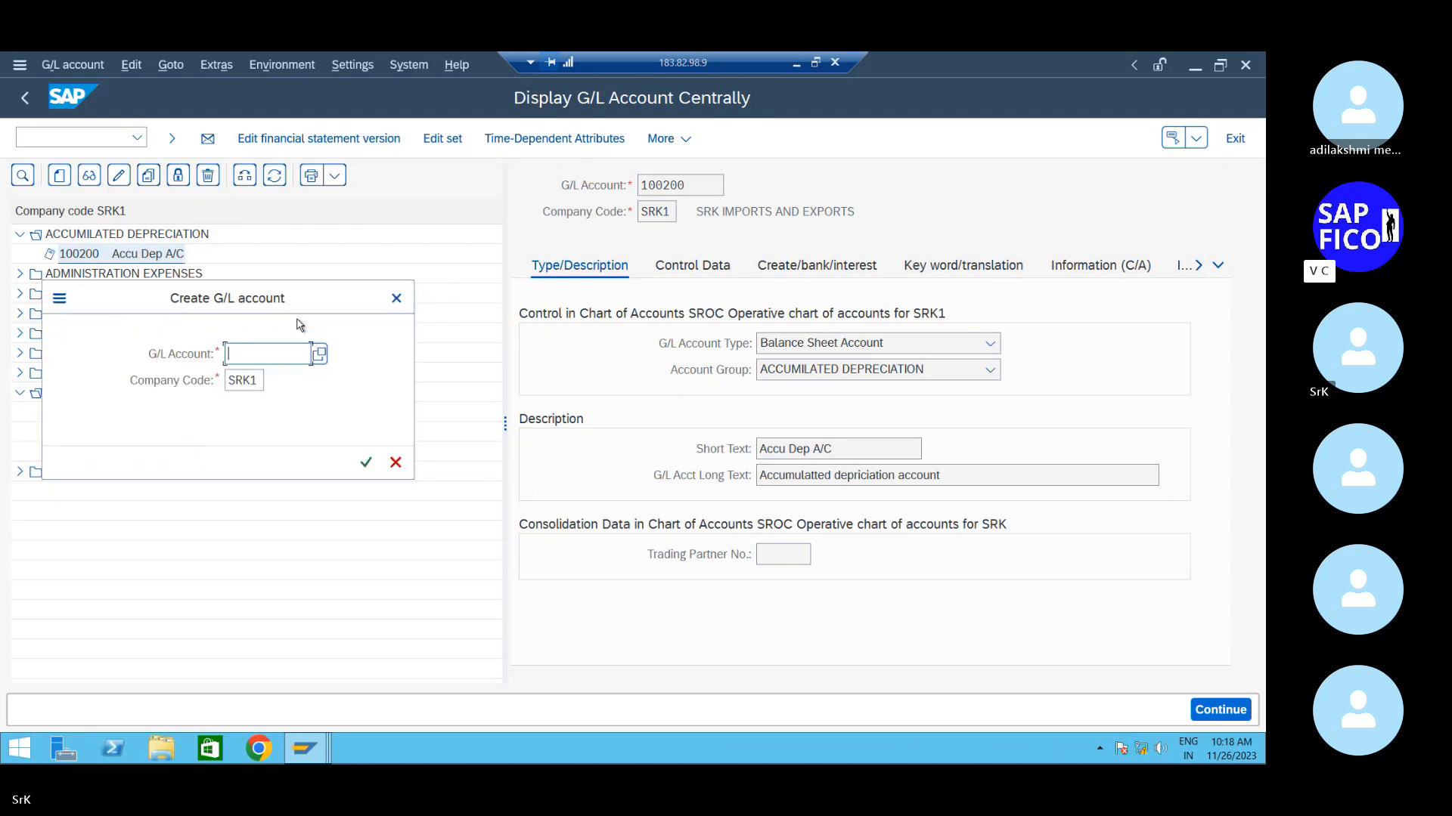
drag(290, 306, 466, 272)
text(300103)
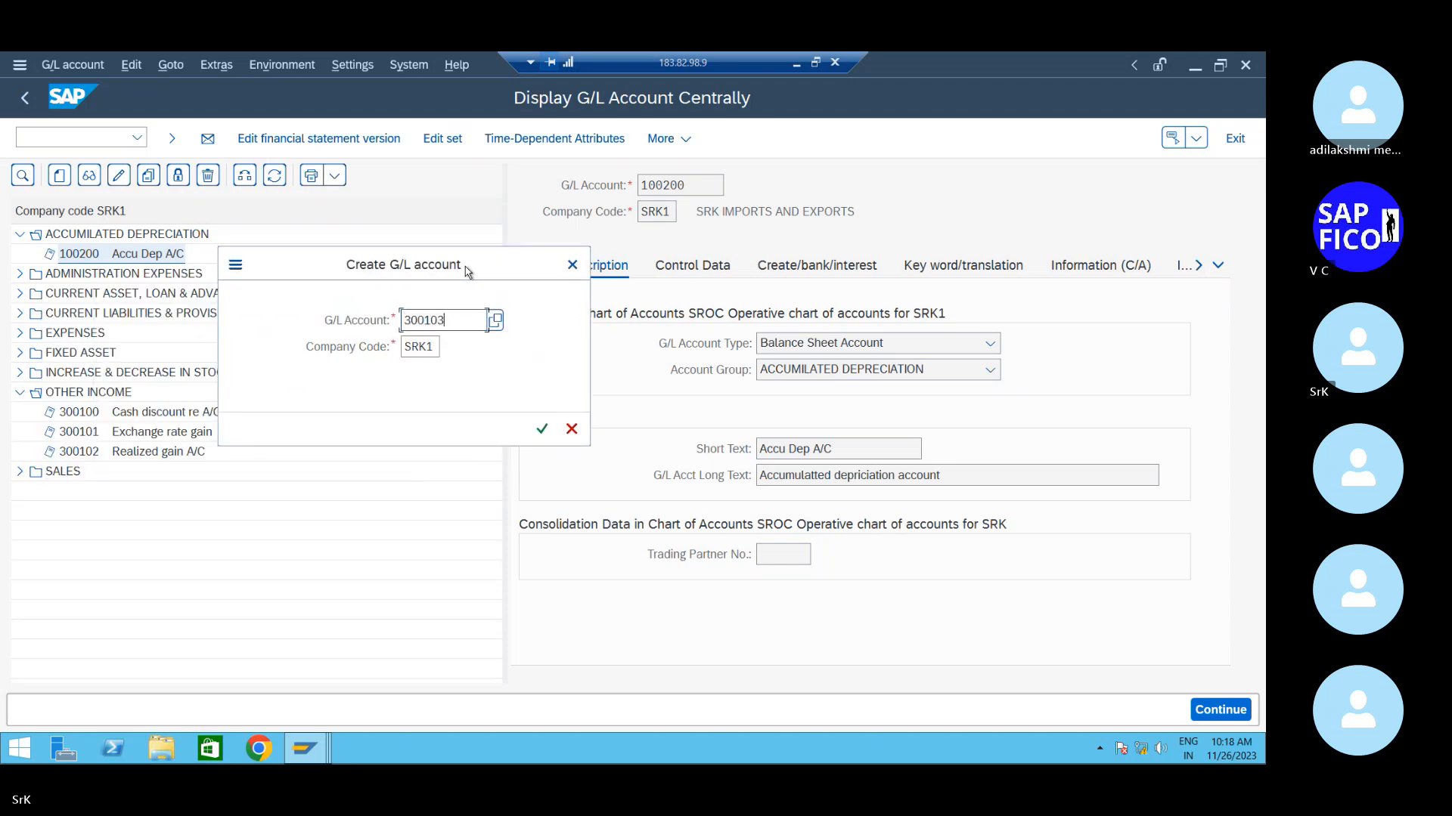
key(Return)
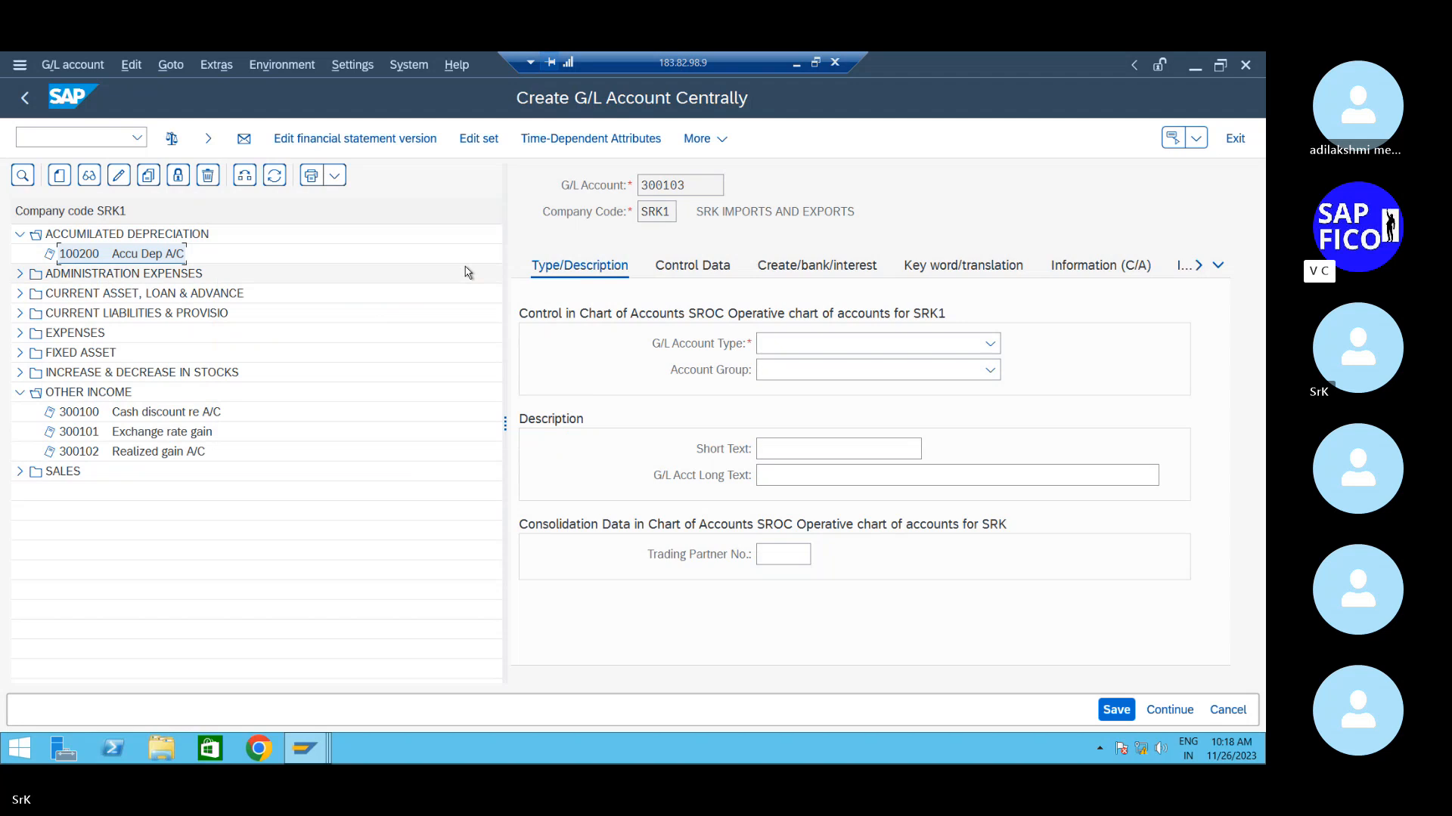
click(954, 344)
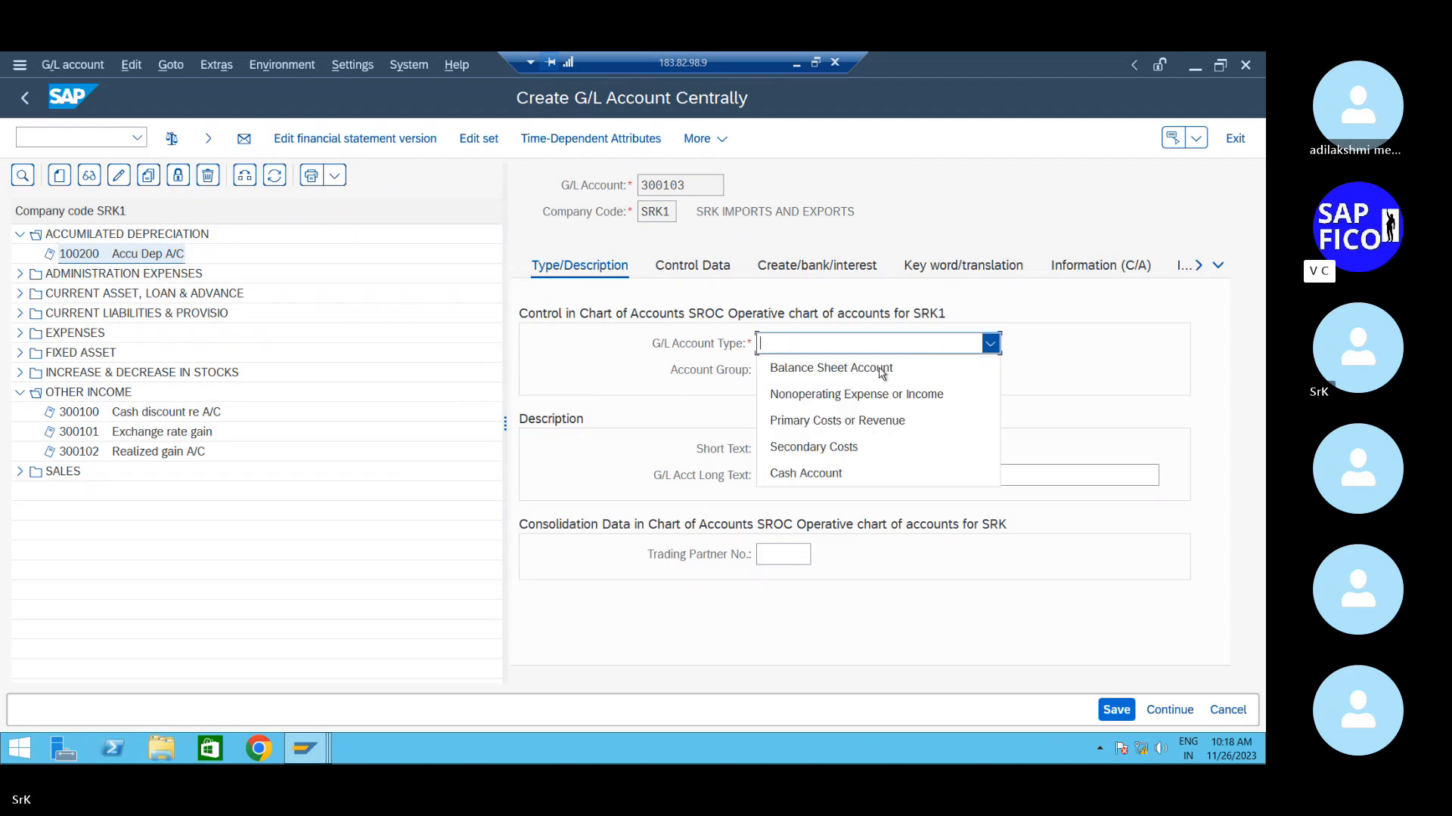
click(858, 431)
click(839, 369)
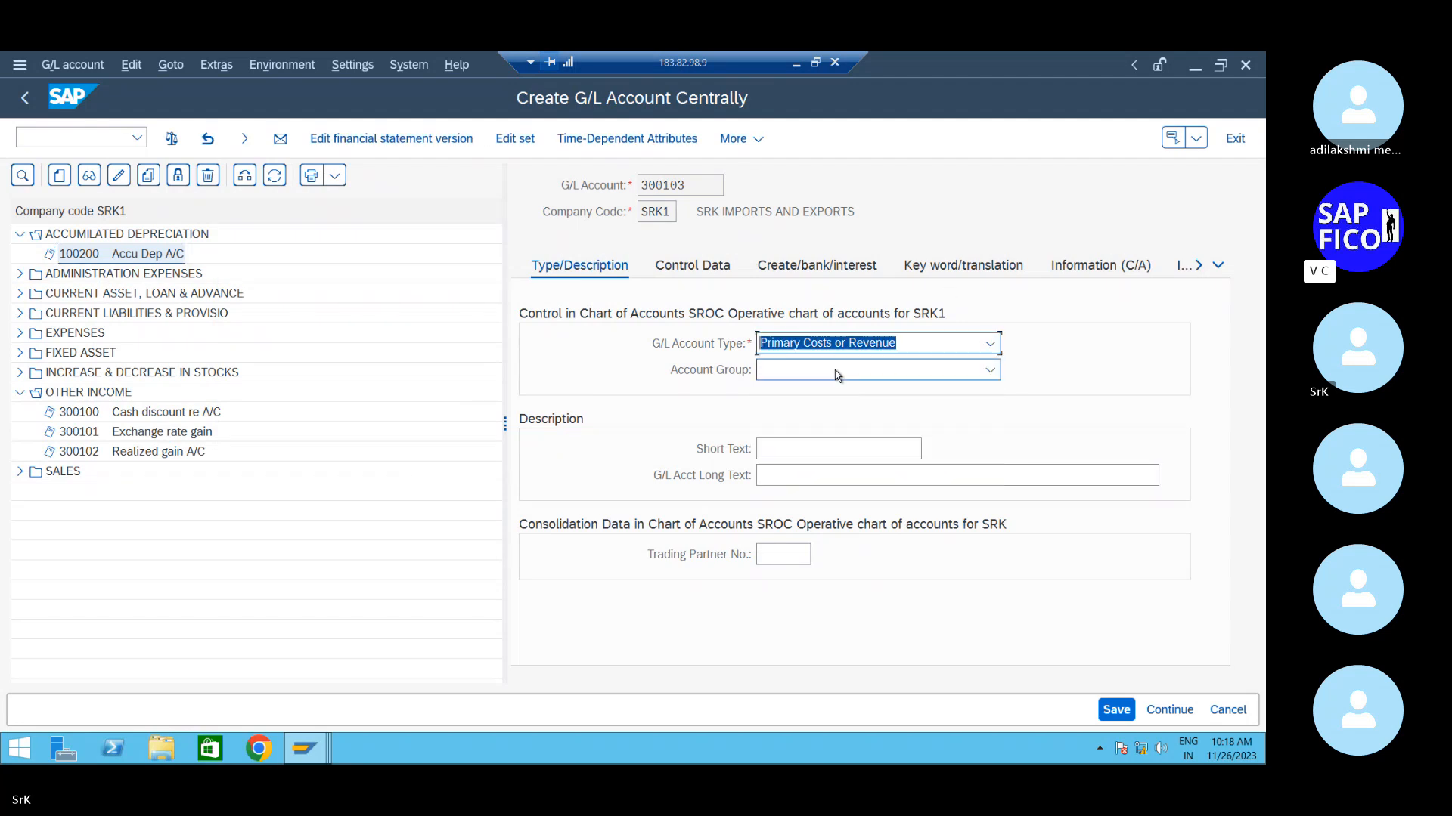
click(807, 658)
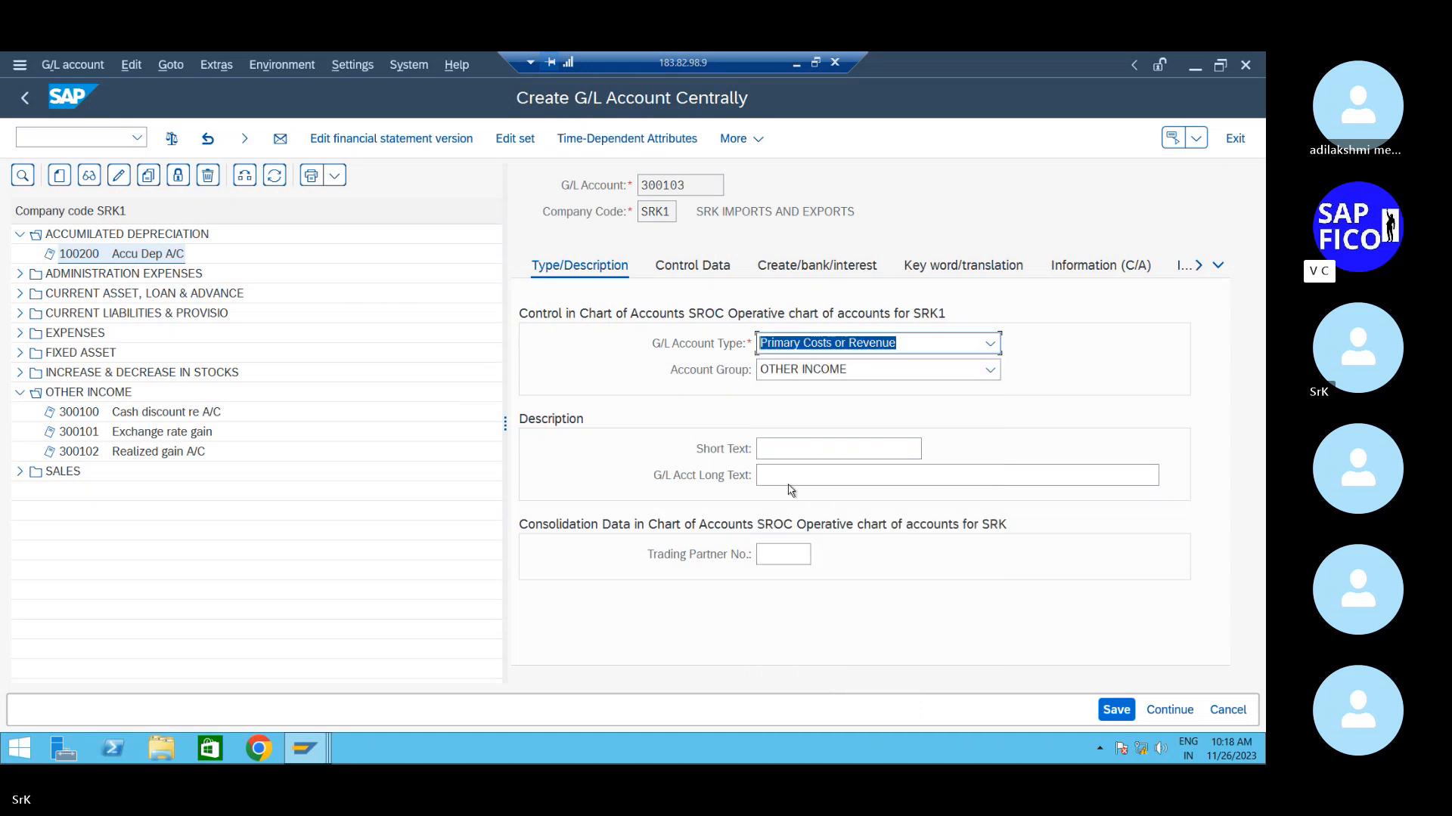
- Enter short text 'Sale of asset A/C' and long text 'sale of asset account'
click(802, 447)
text(s)
key(BackSpace)
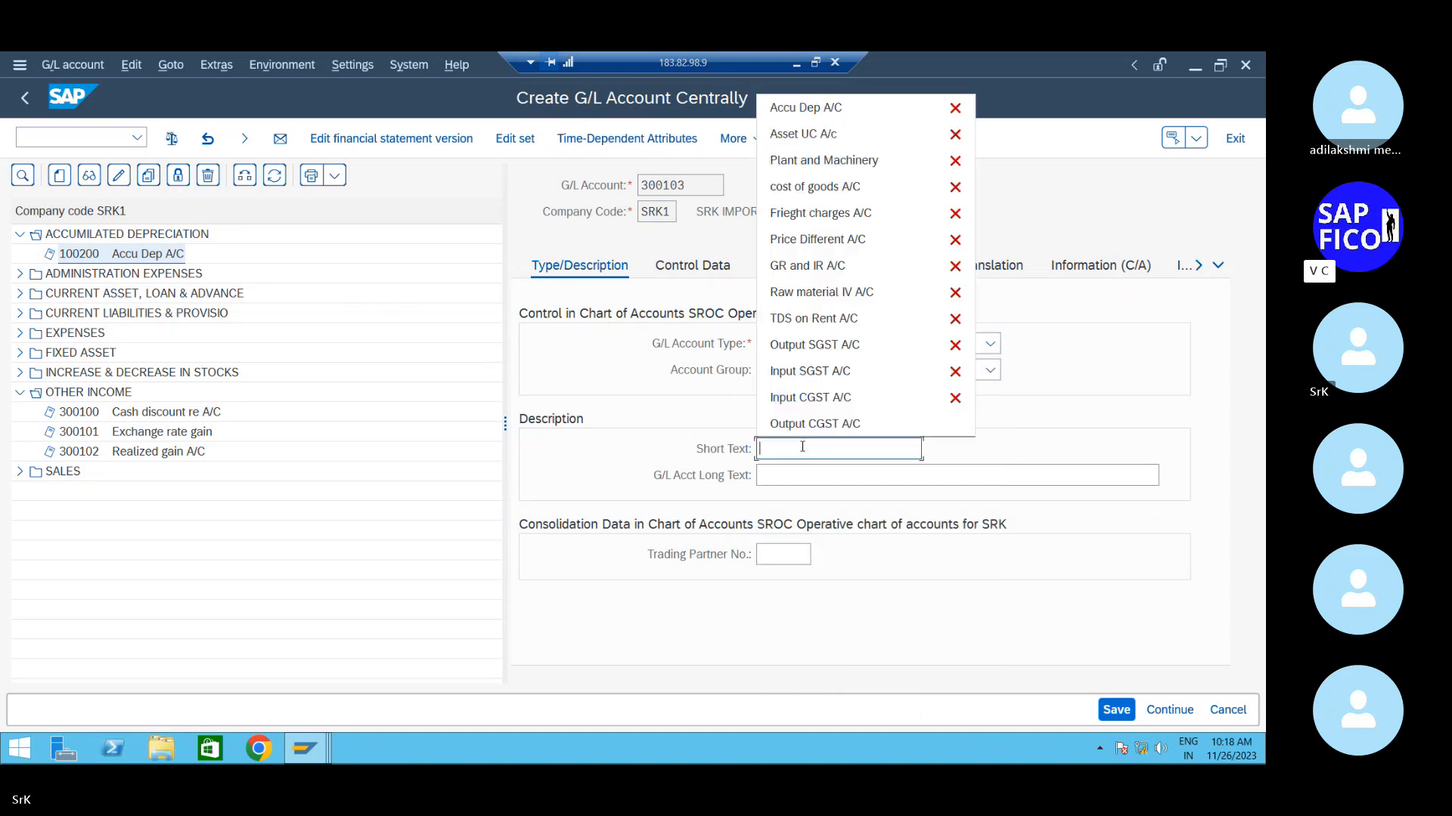
text(s)
key(BackSpace)
text(S)
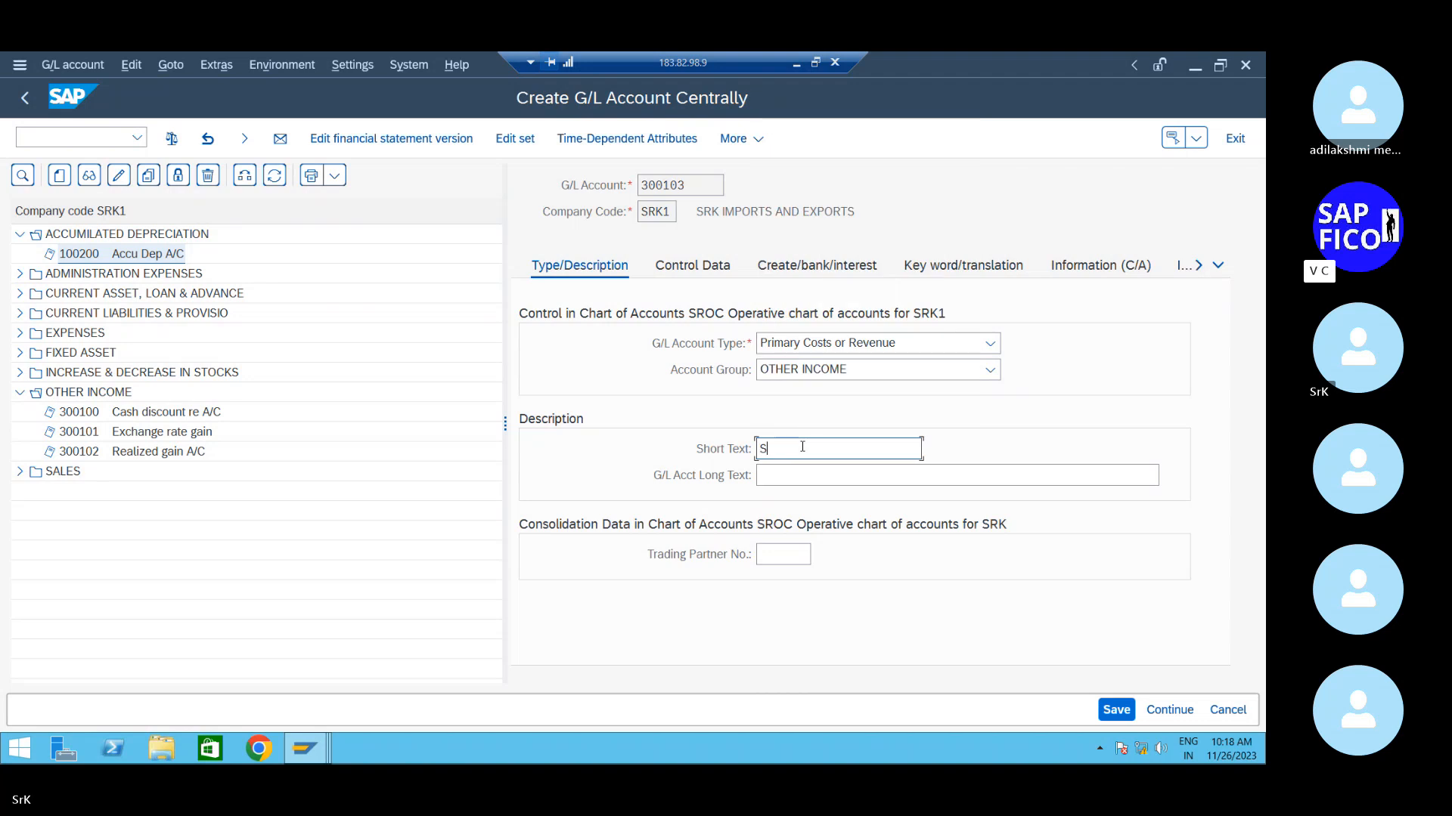
text(ale of asset A/)
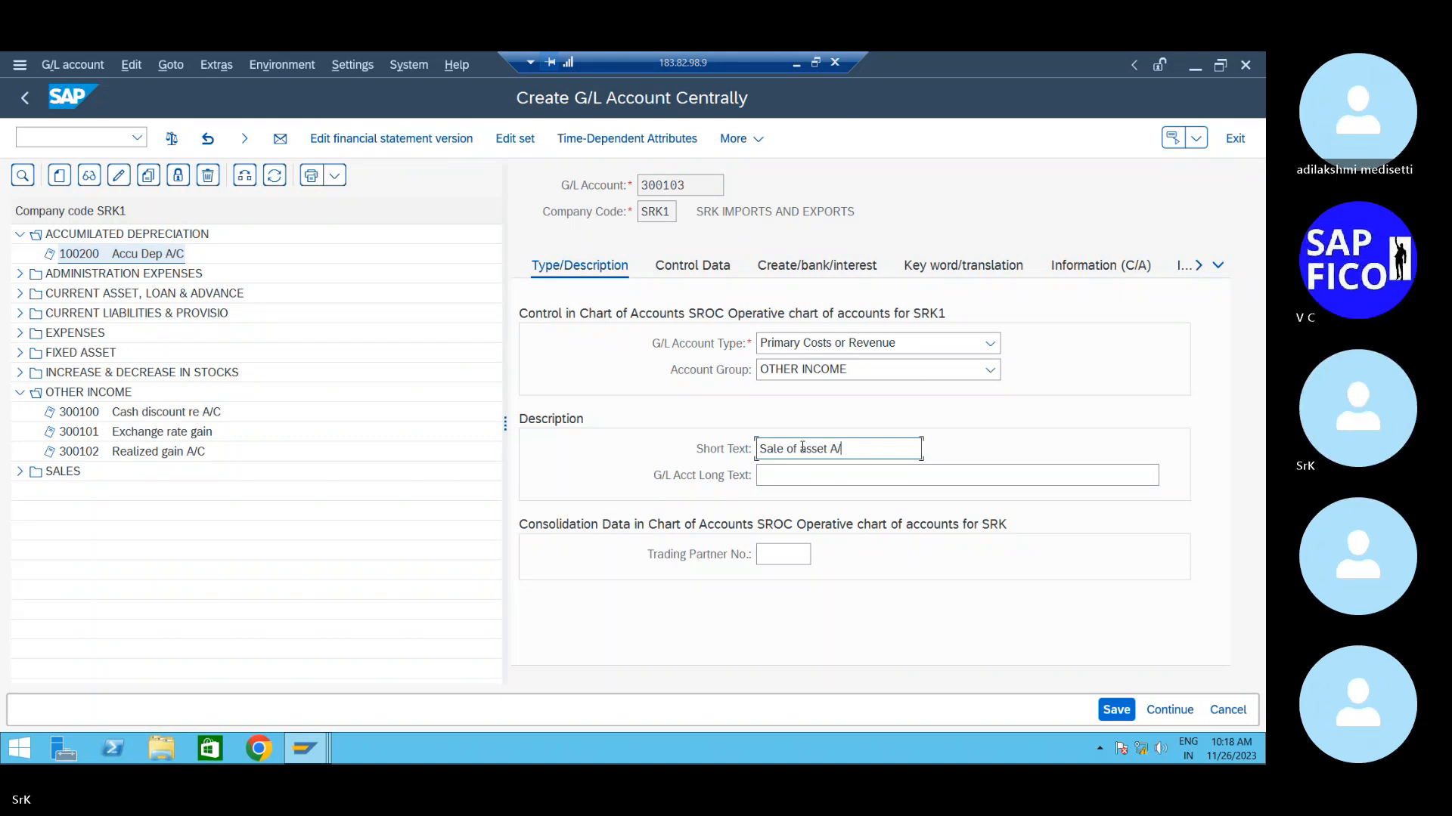
text(C)
key(Tab)
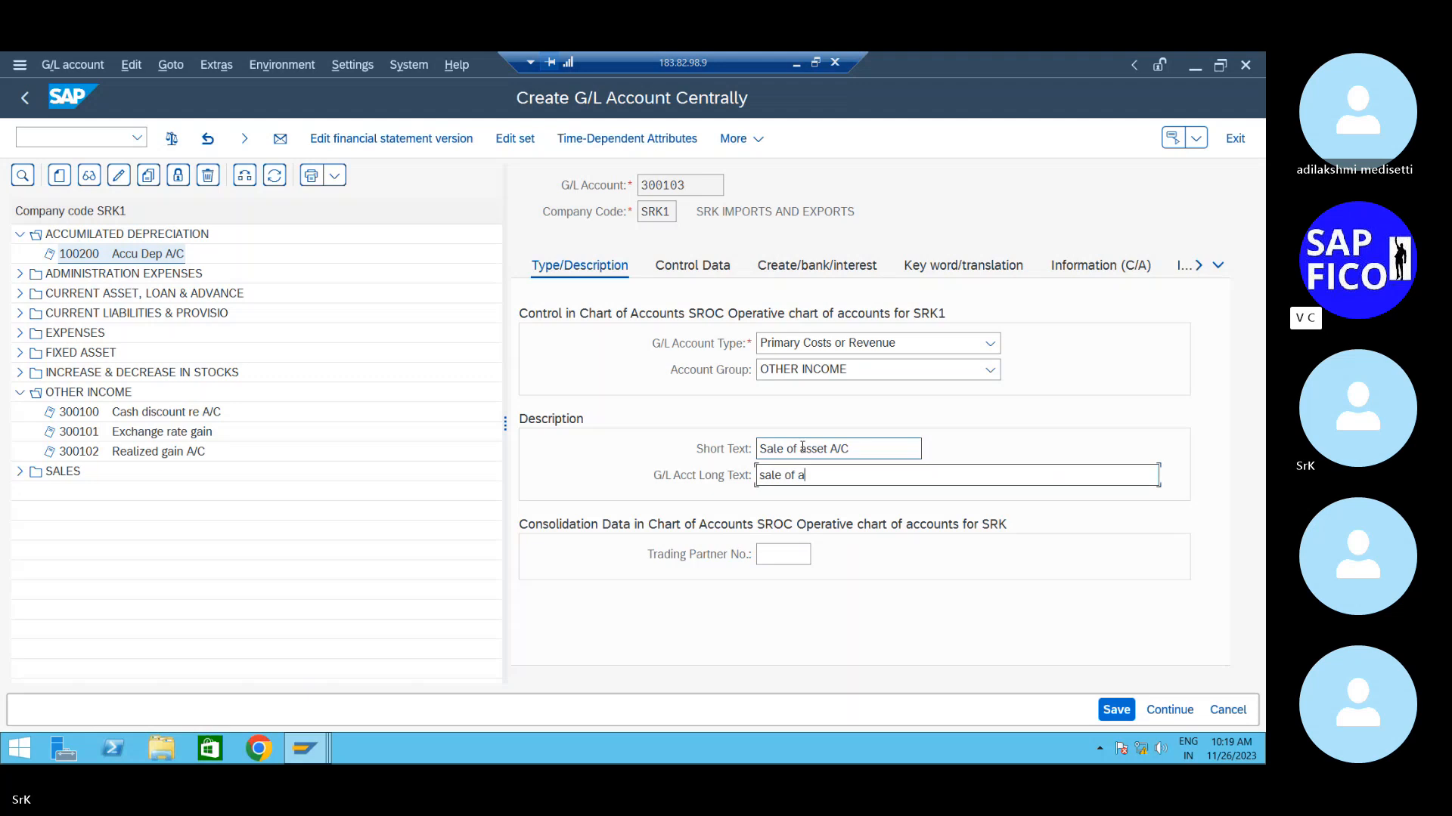
text(et account)
- Set account 300103's control-data sort key to 018 Asset number instead of 001
click(693, 266)
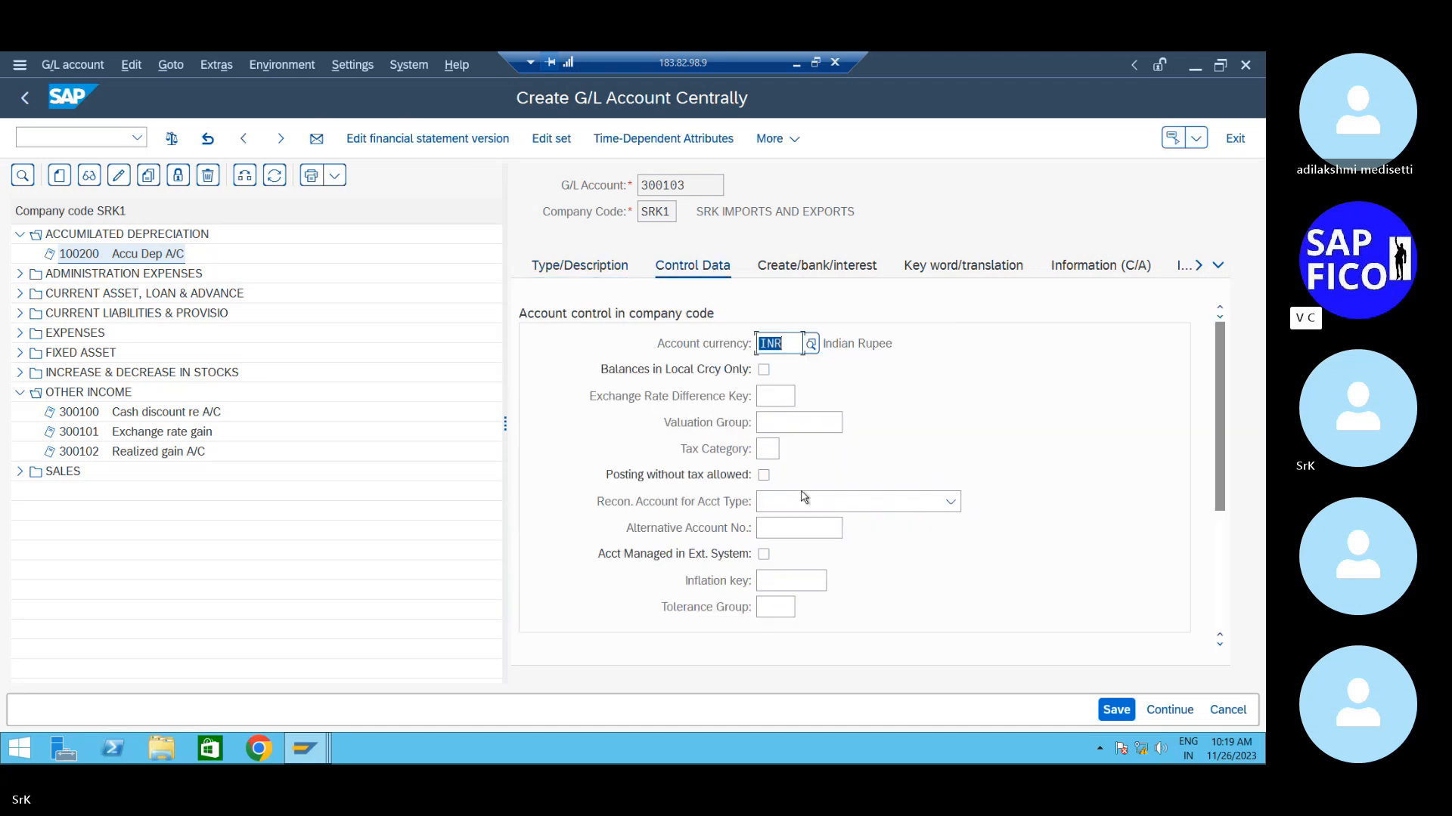
scroll(803, 497, down, 3)
click(767, 529)
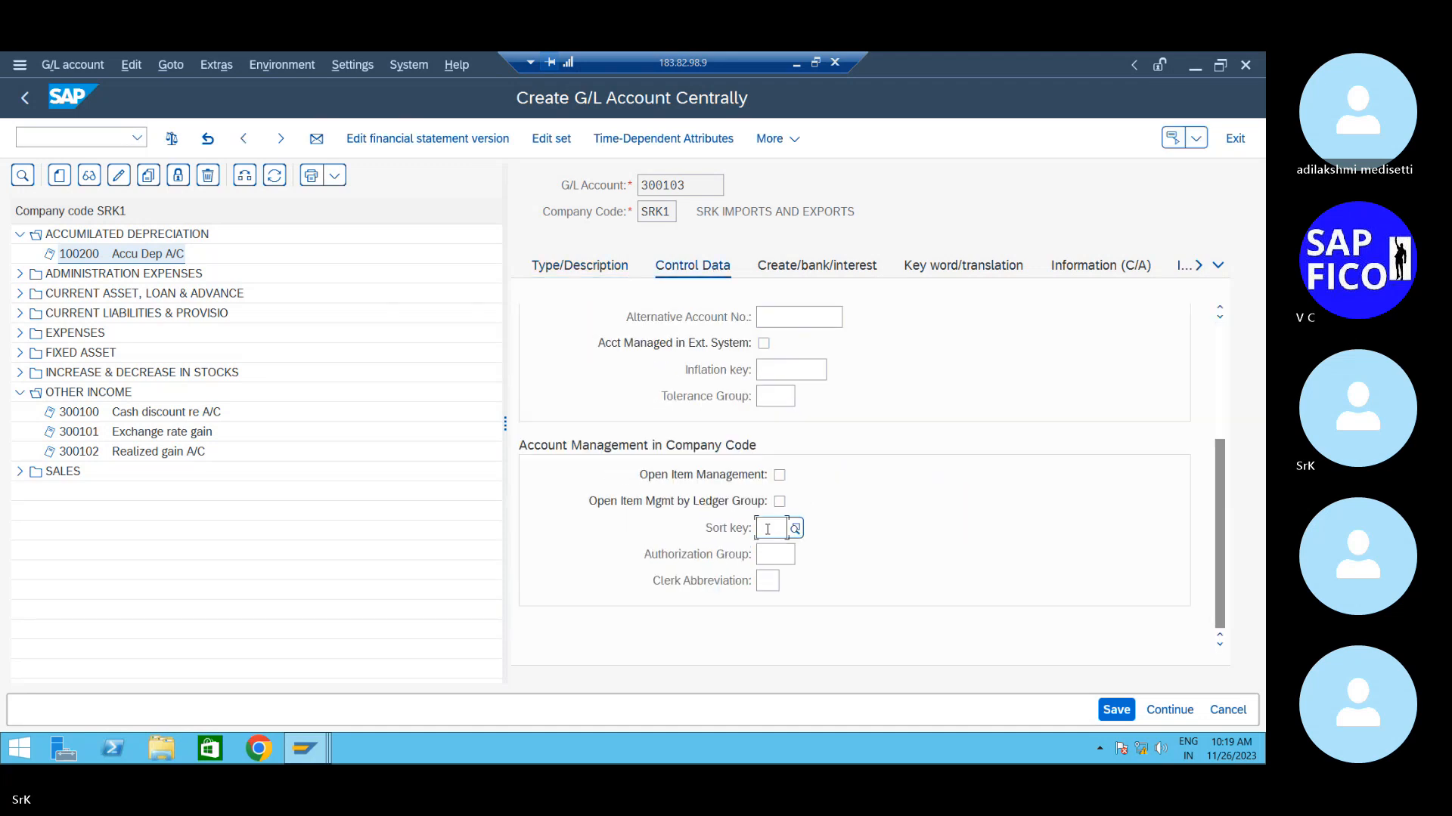
click(794, 528)
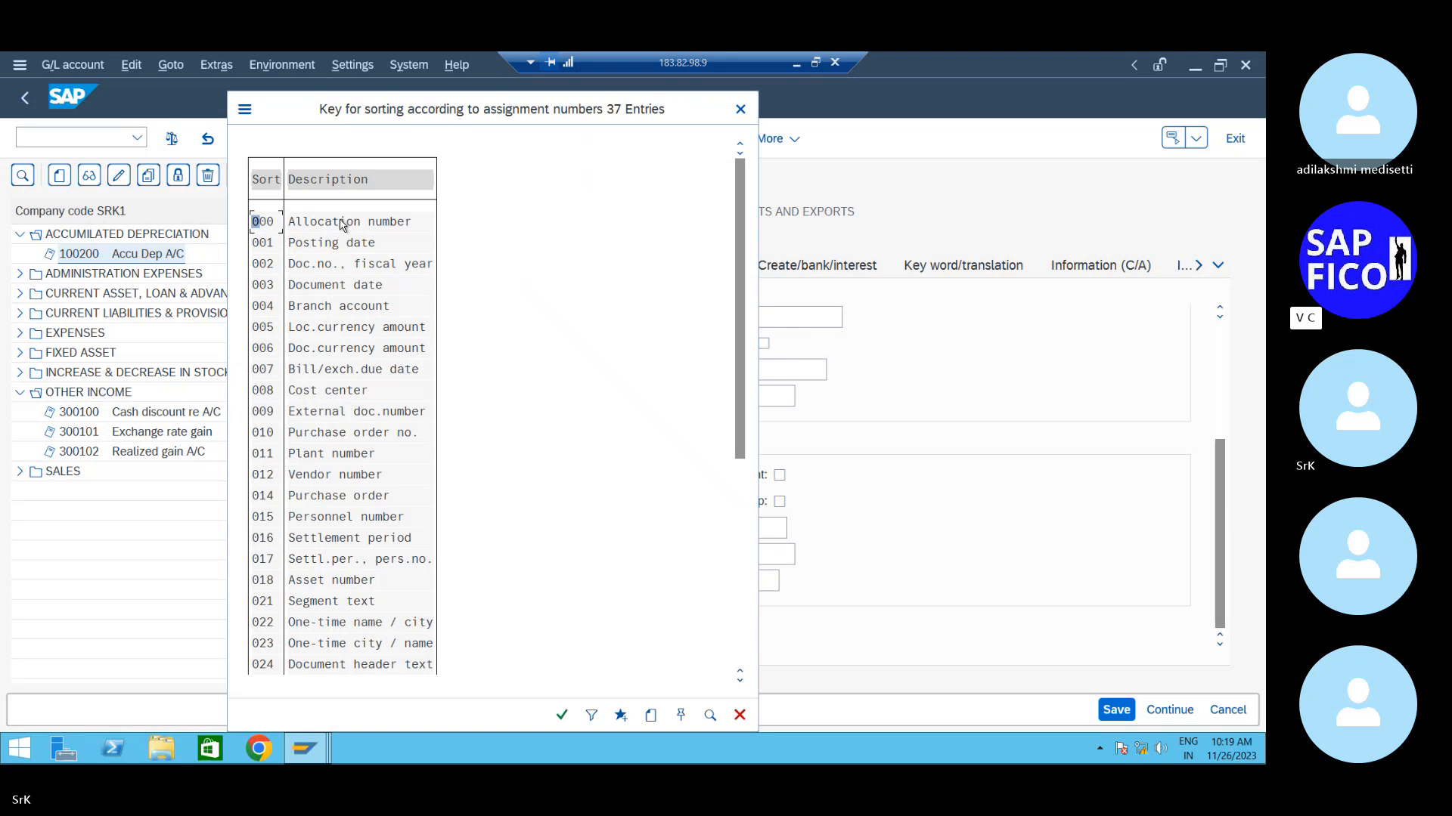
double_click(315, 242)
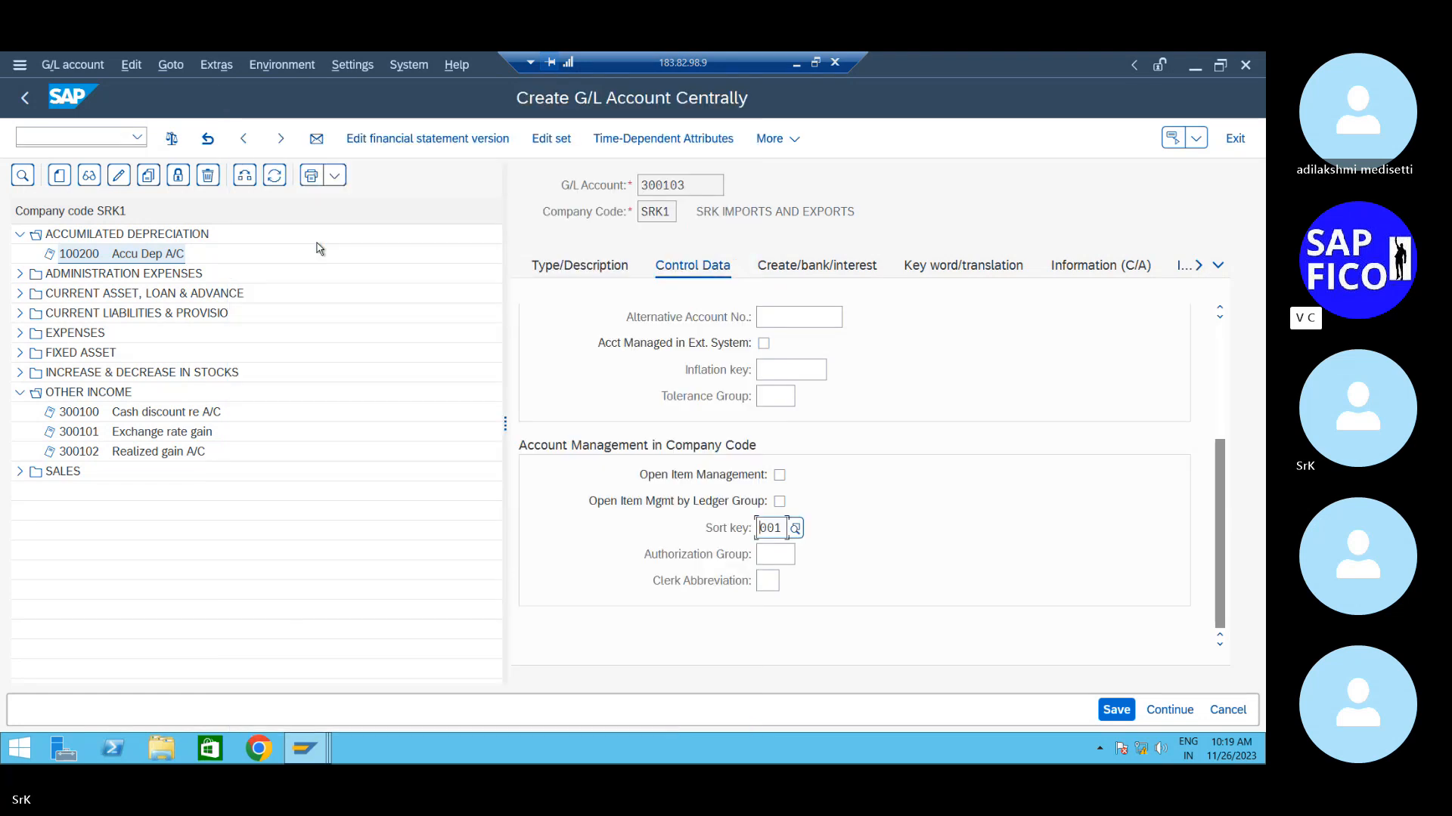
scroll(674, 505, up, 4)
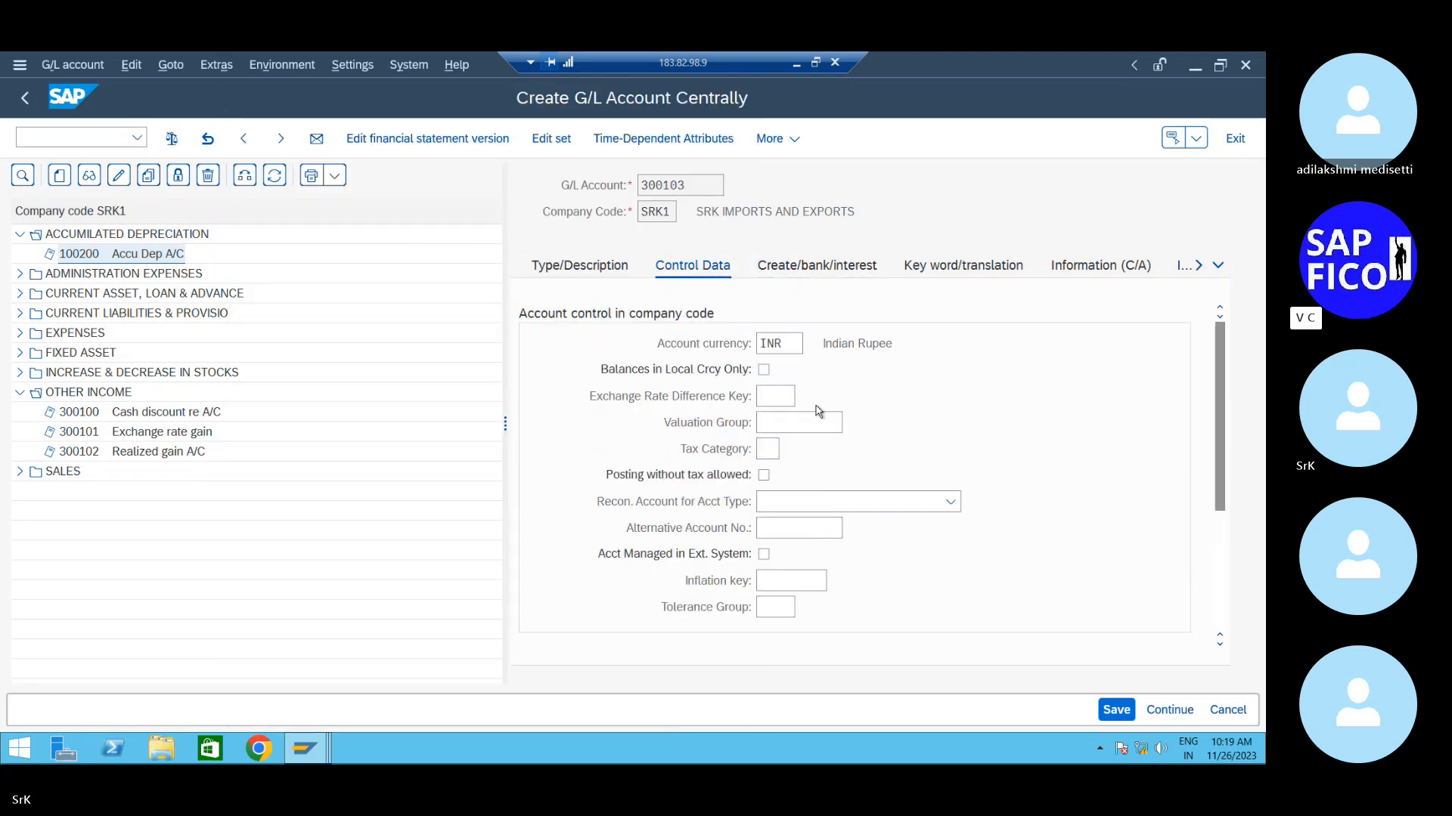
scroll(824, 409, down, 4)
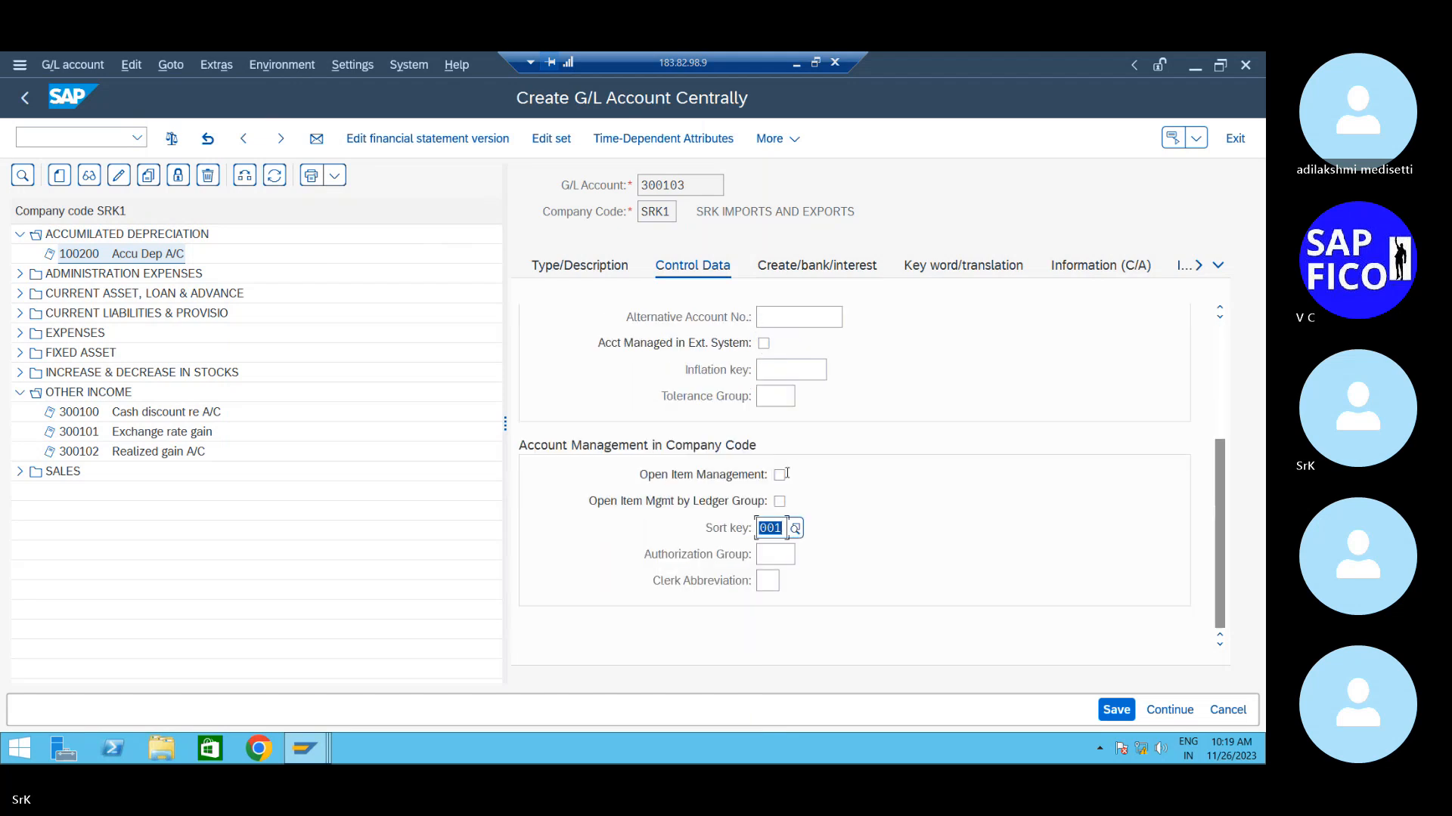
click(786, 531)
key(BackSpace)
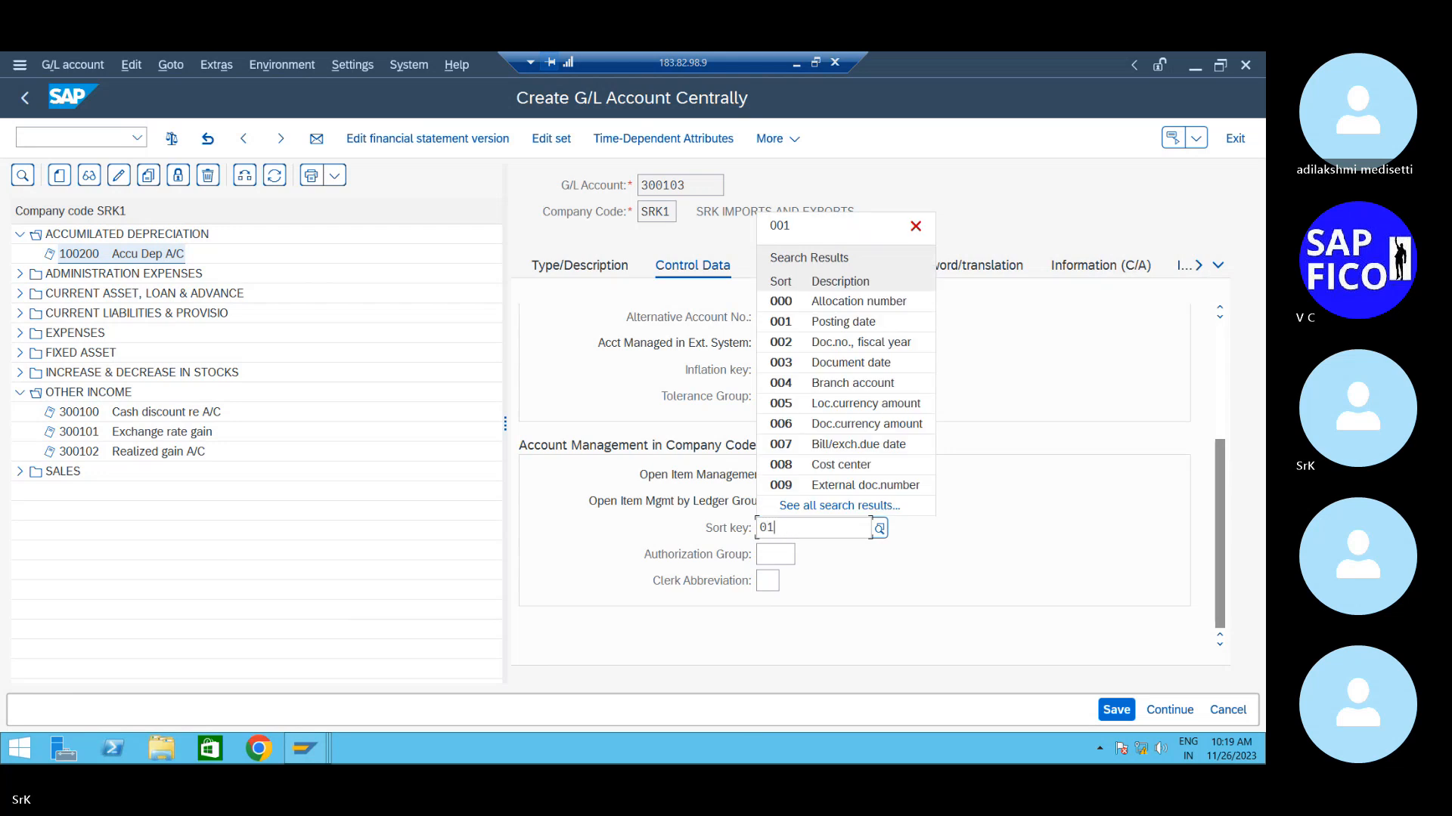
text(18)
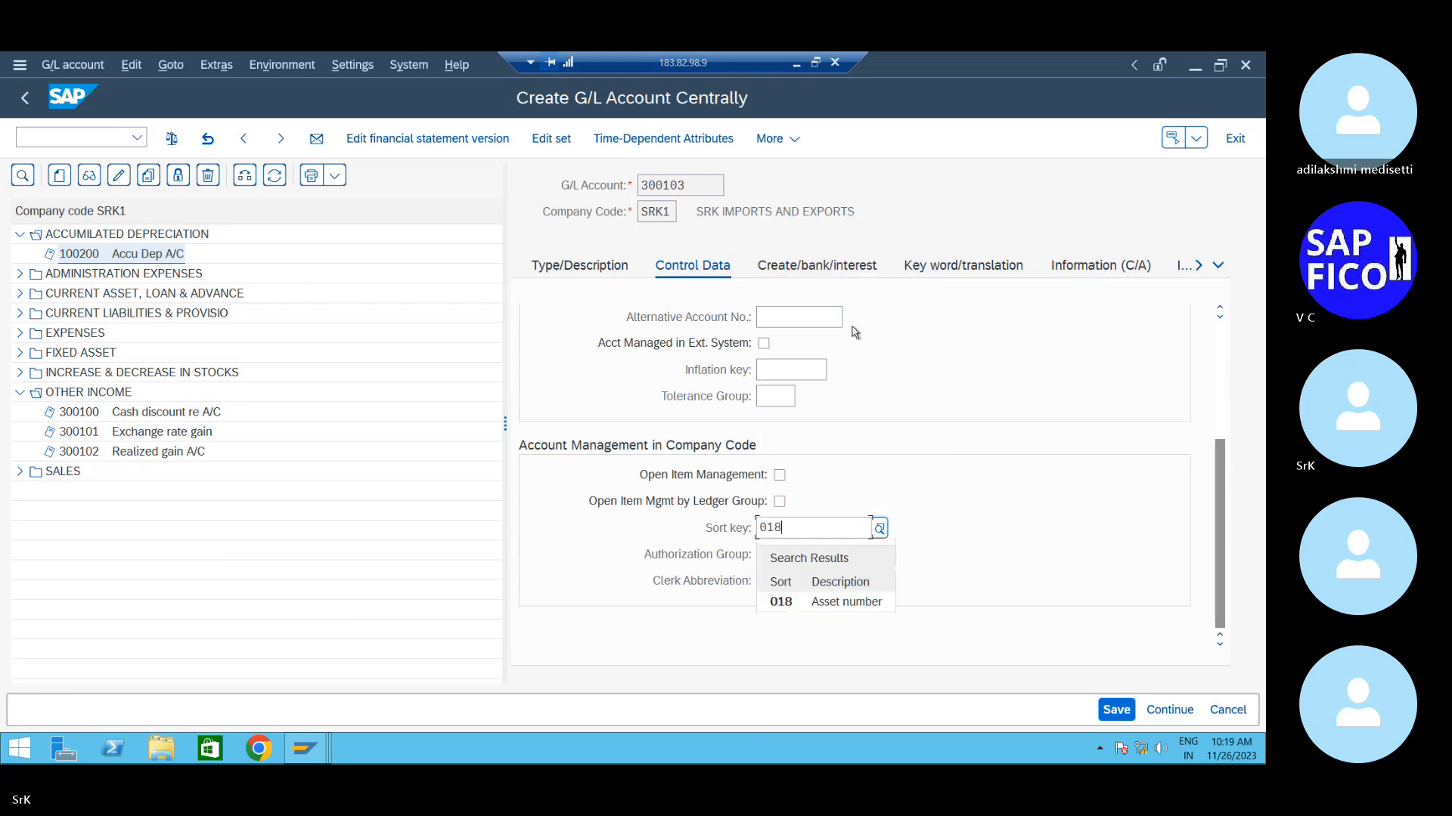
click(819, 602)
scroll(850, 506, up, 3)
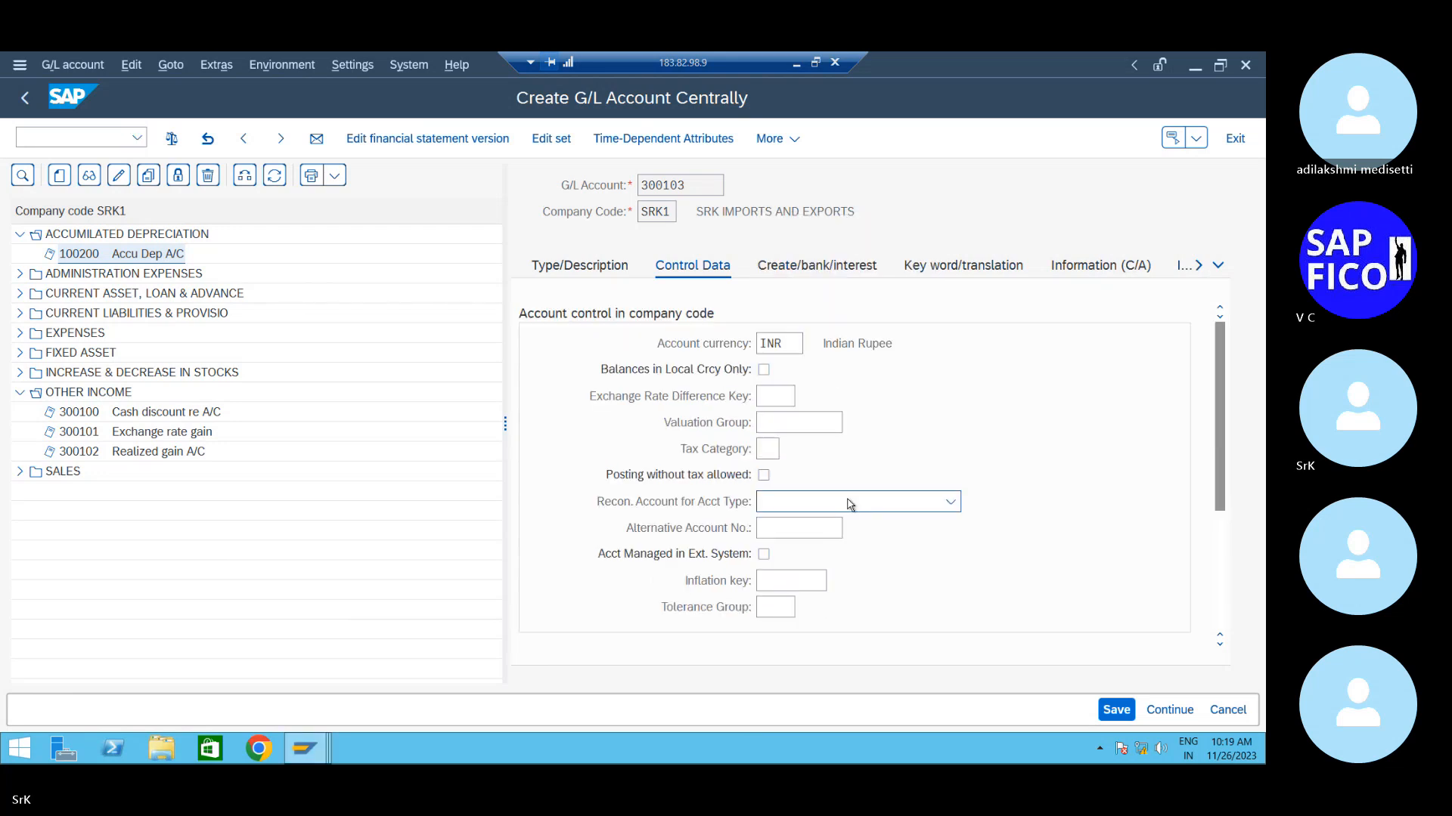
- Assign field status group G001 to account 300103 and save the account
click(835, 270)
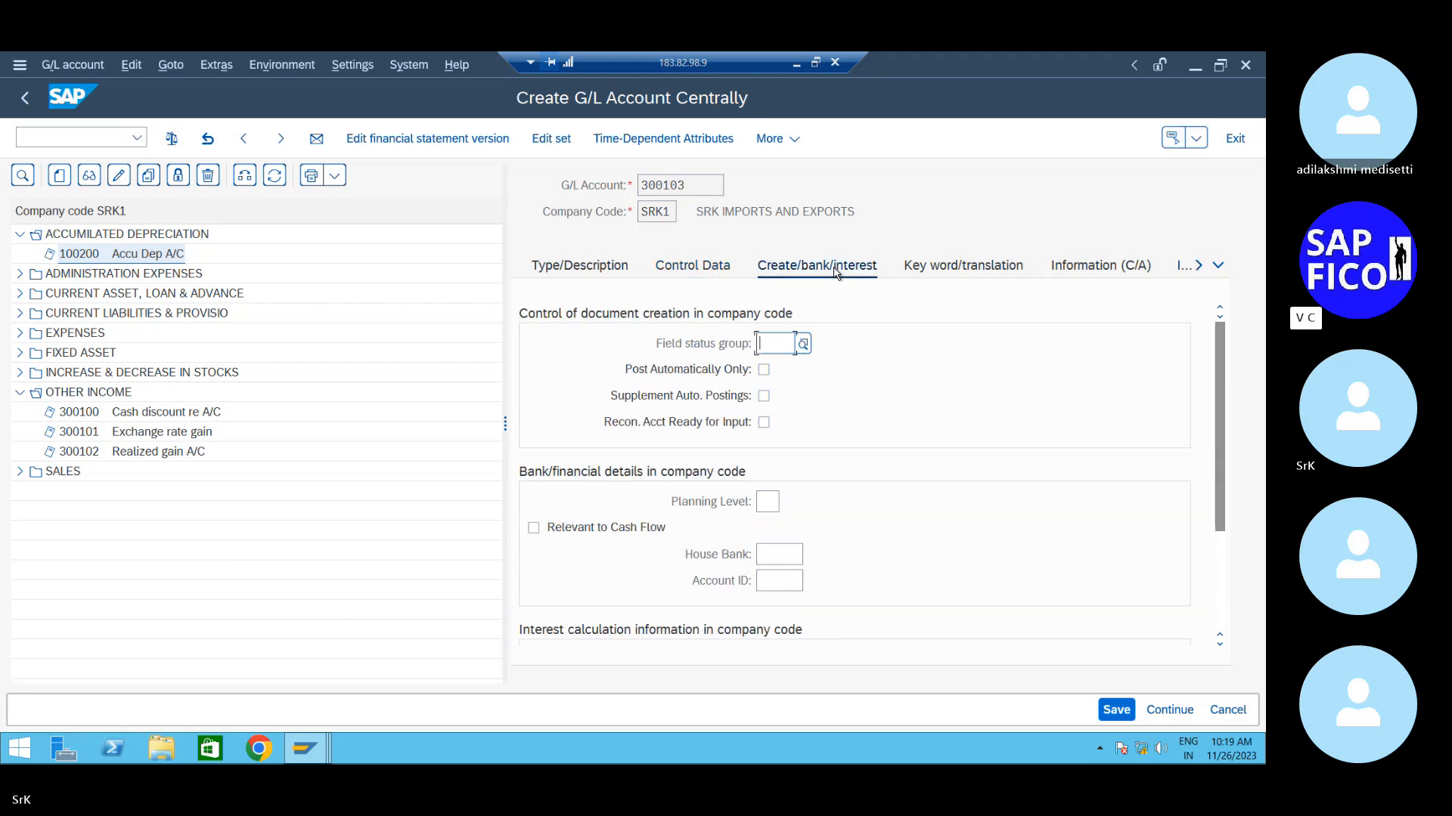
click(803, 344)
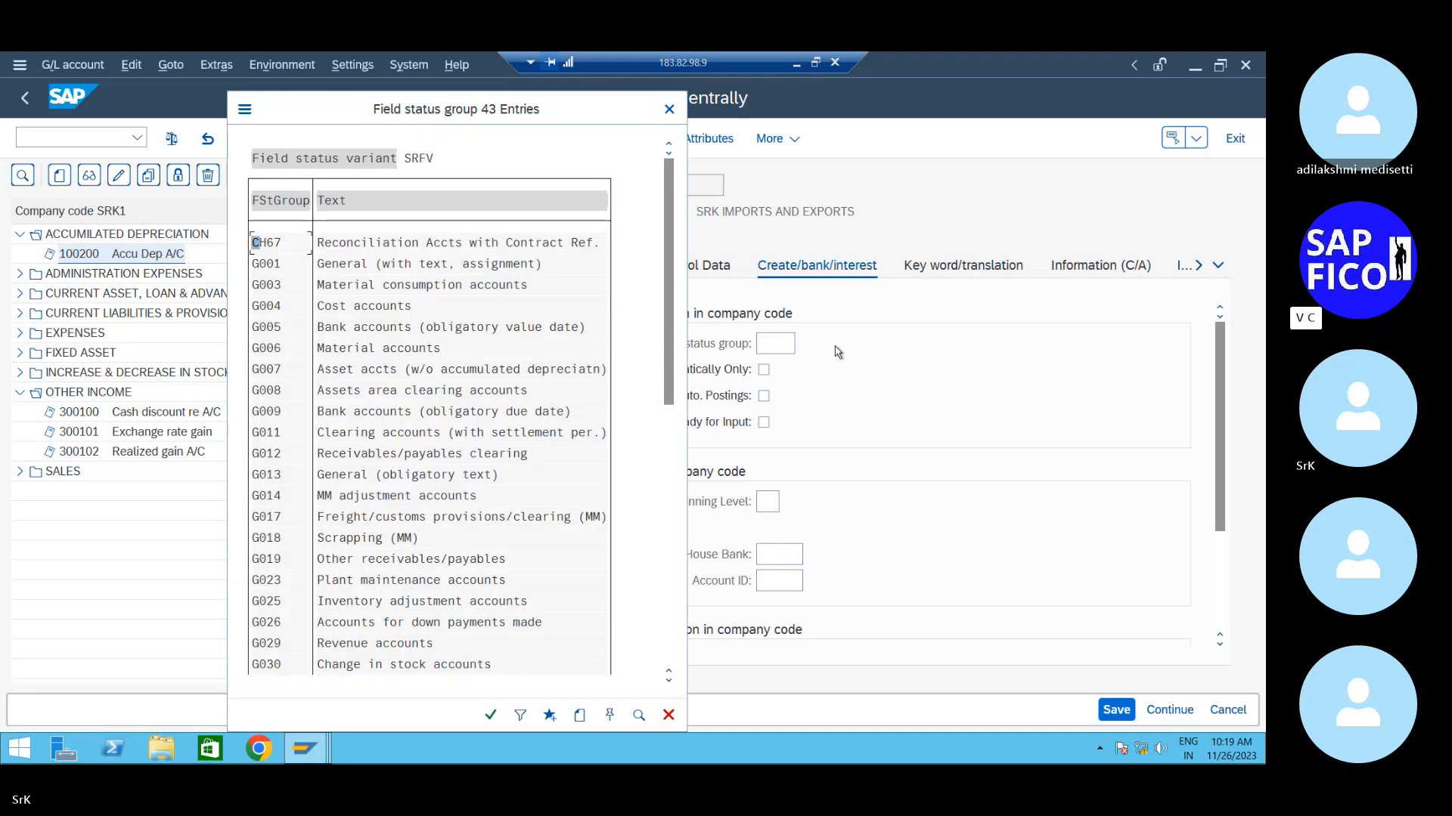
double_click(359, 268)
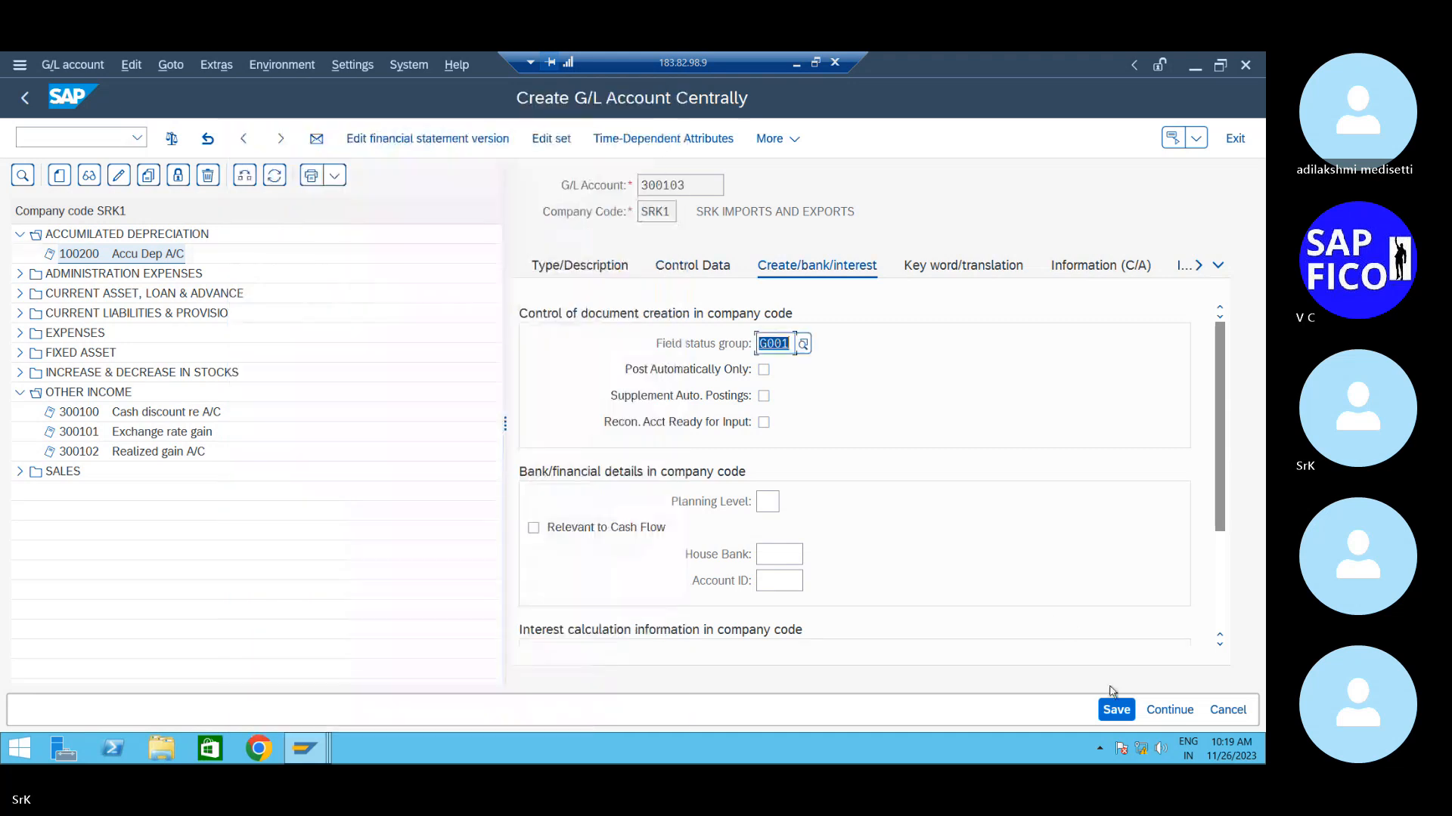
click(1116, 709)
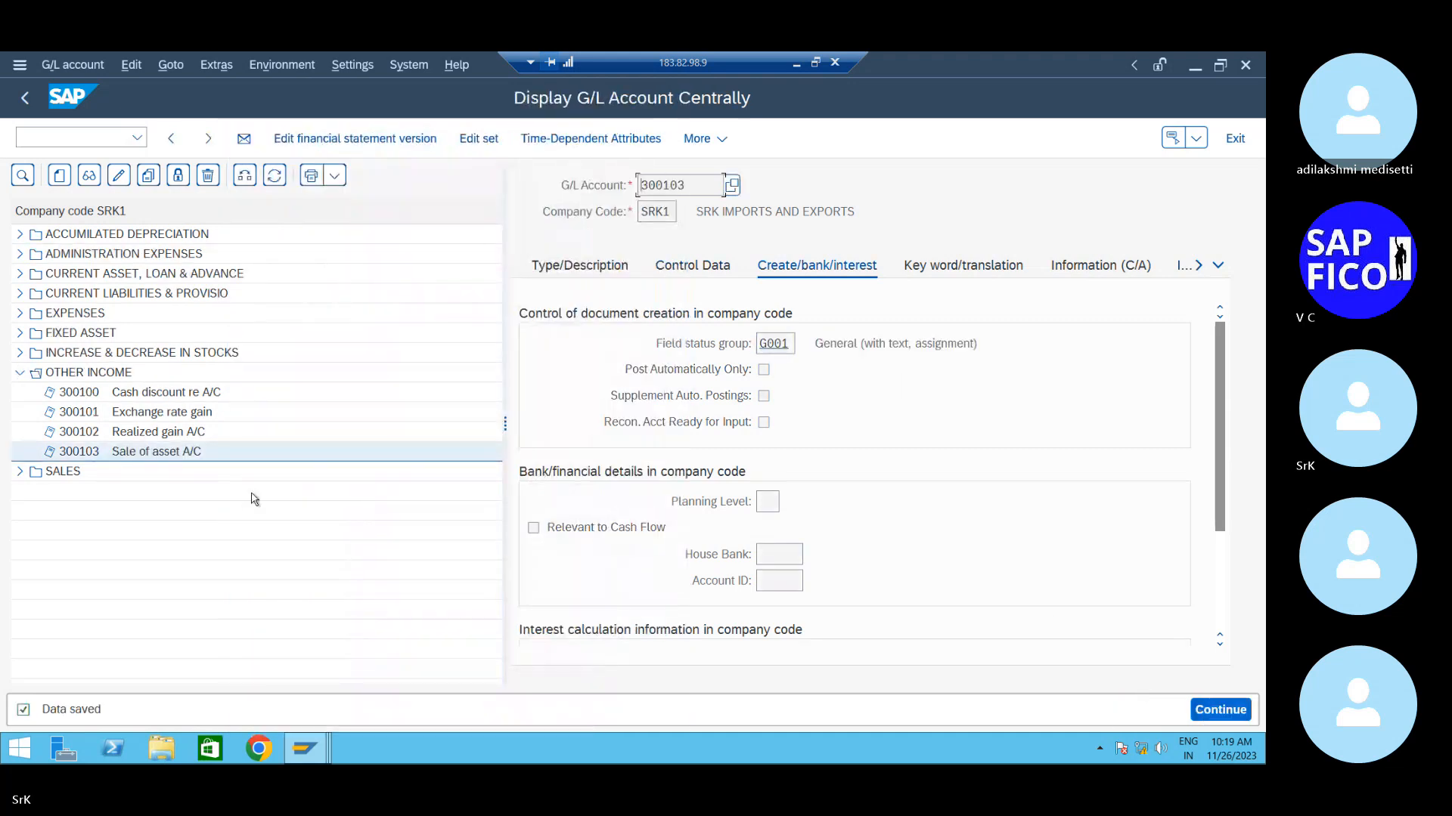
click(700, 266)
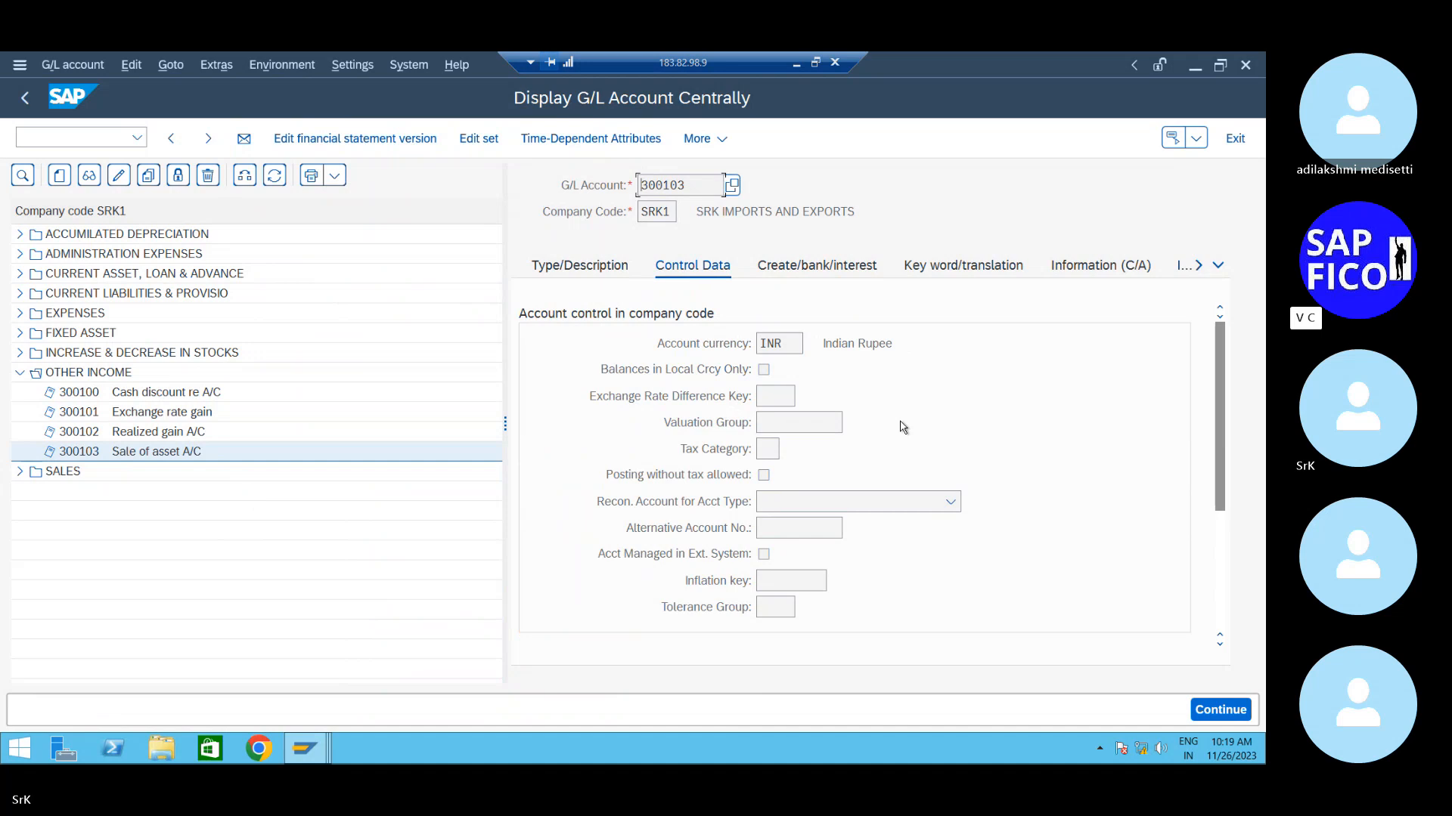
- Switch account 300103 to change mode, set field status group G052, and save
click(781, 280)
click(119, 176)
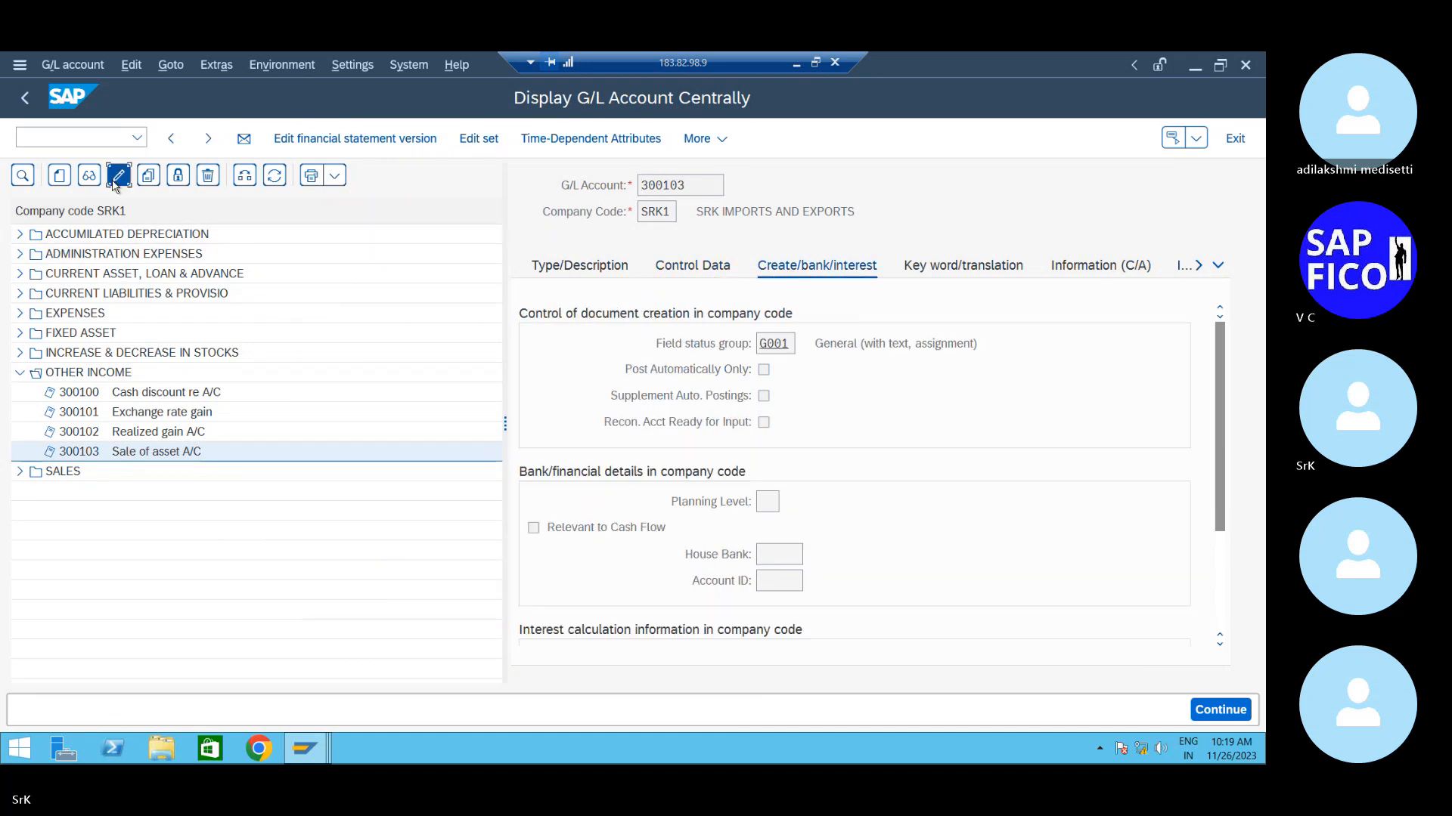
click(786, 344)
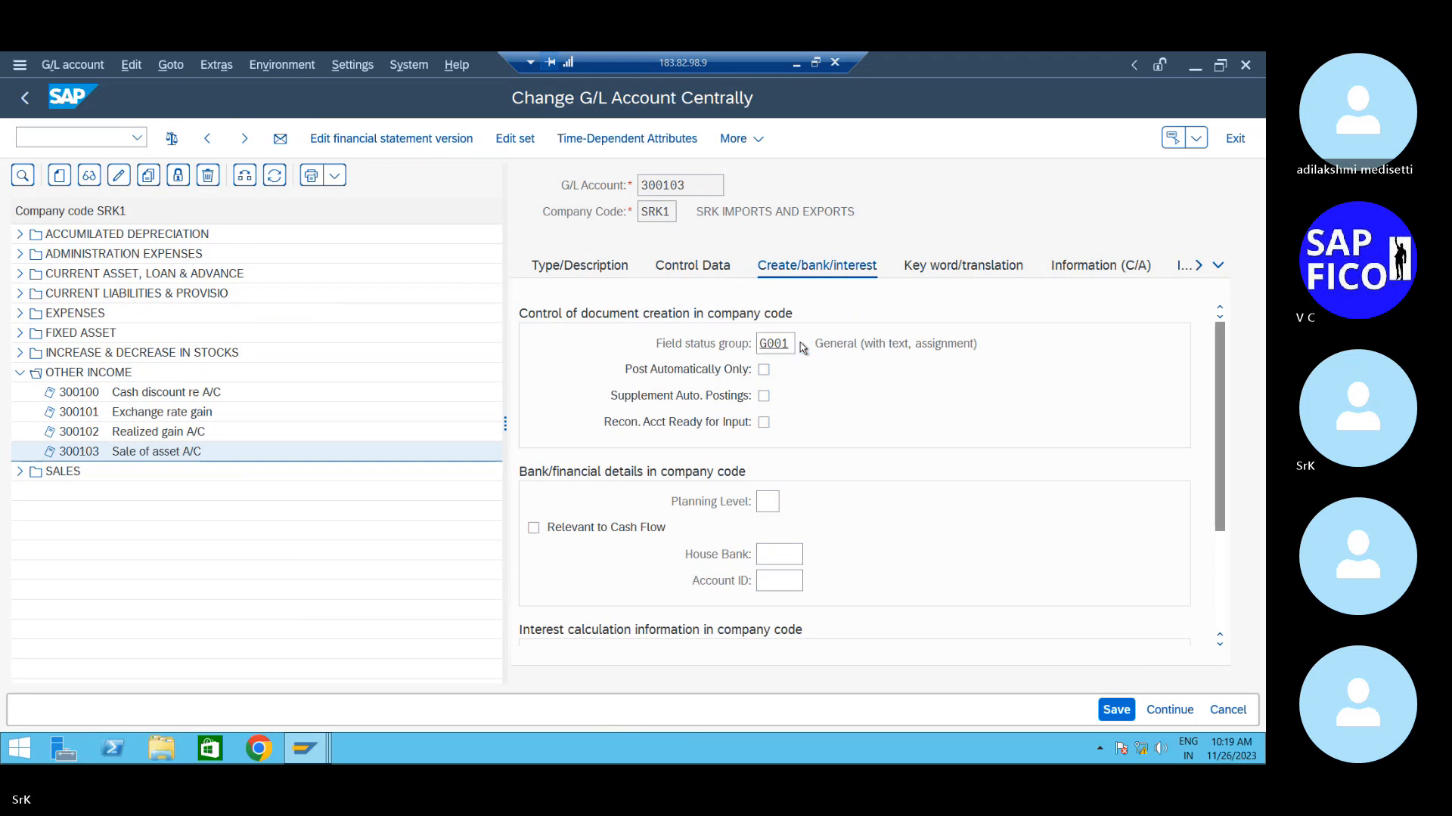
click(800, 343)
scroll(458, 533, down, 4)
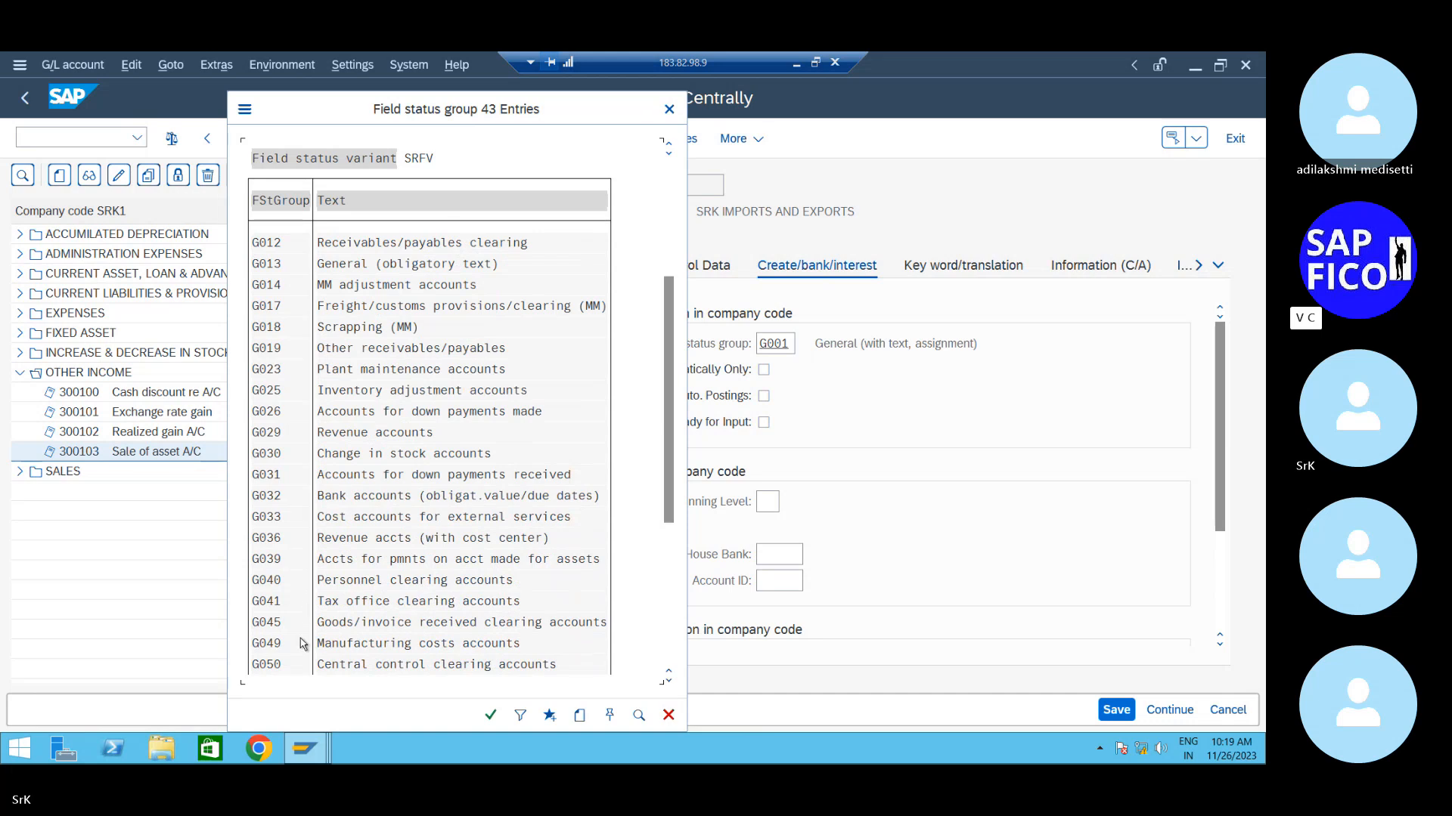
scroll(303, 644, down, 1)
double_click(288, 664)
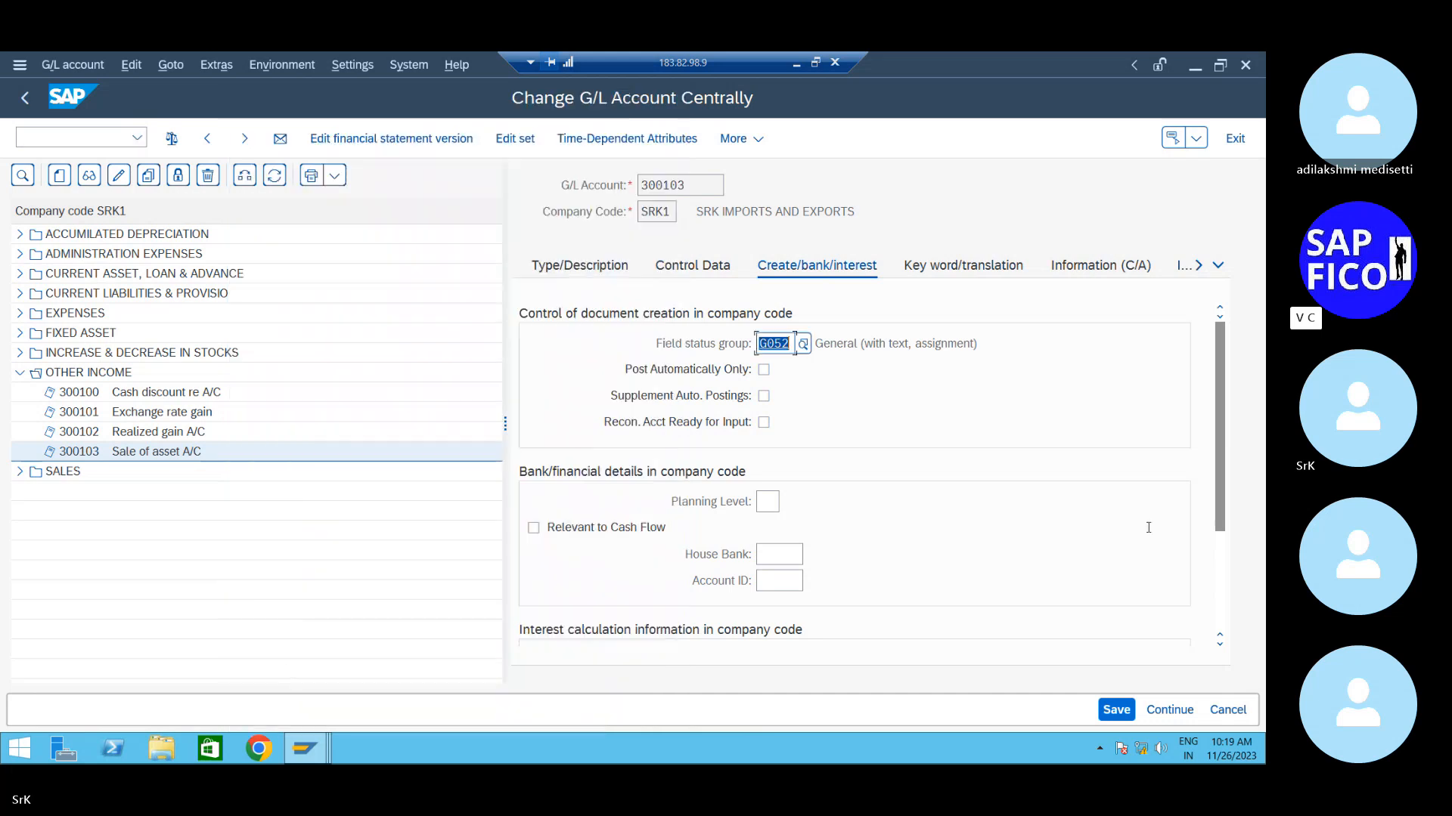
click(1121, 713)
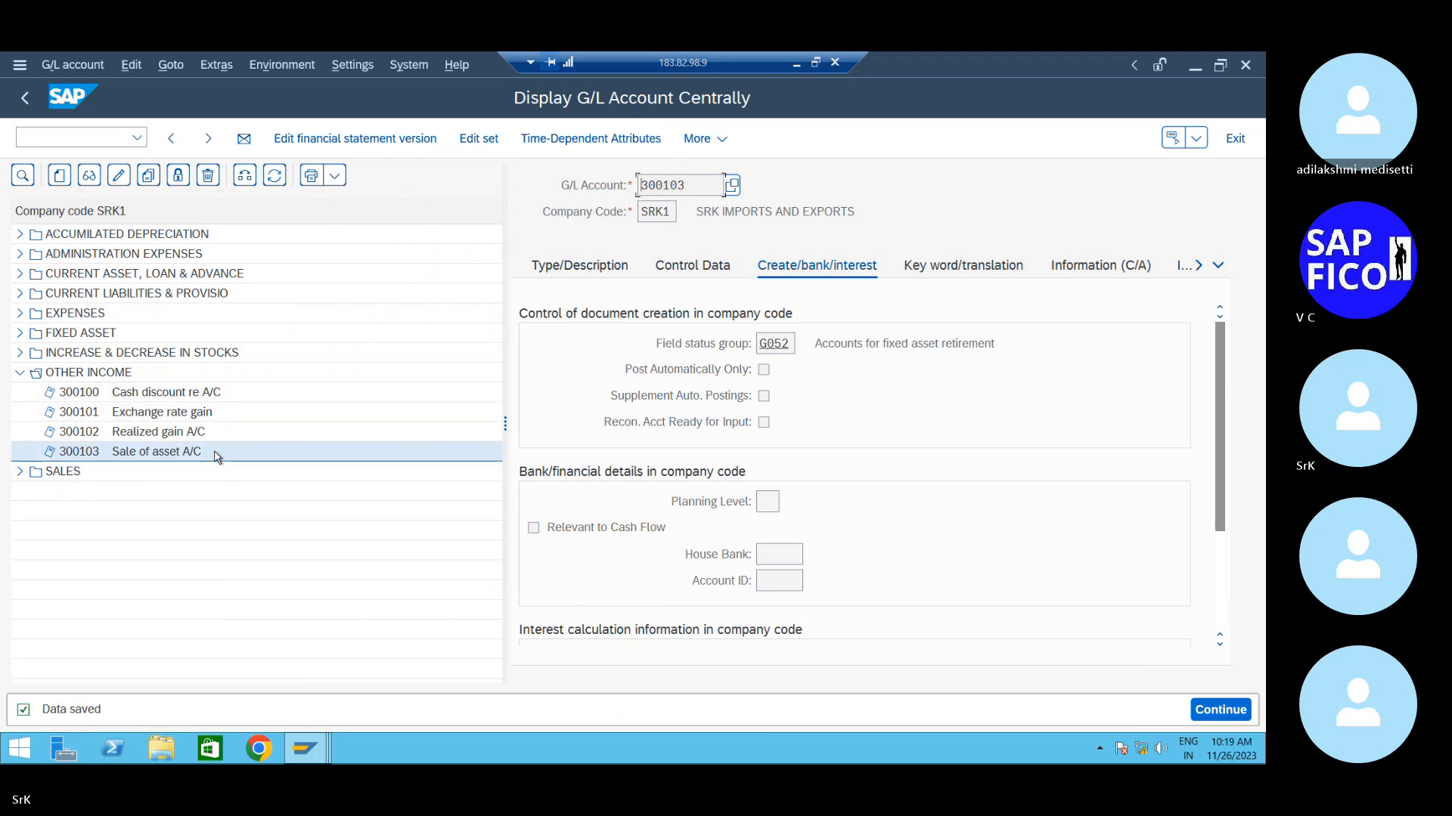
- Create G/L account 300104 as Primary Costs or Revenue in the OTHER INCOME group
click(59, 176)
drag(265, 295, 476, 294)
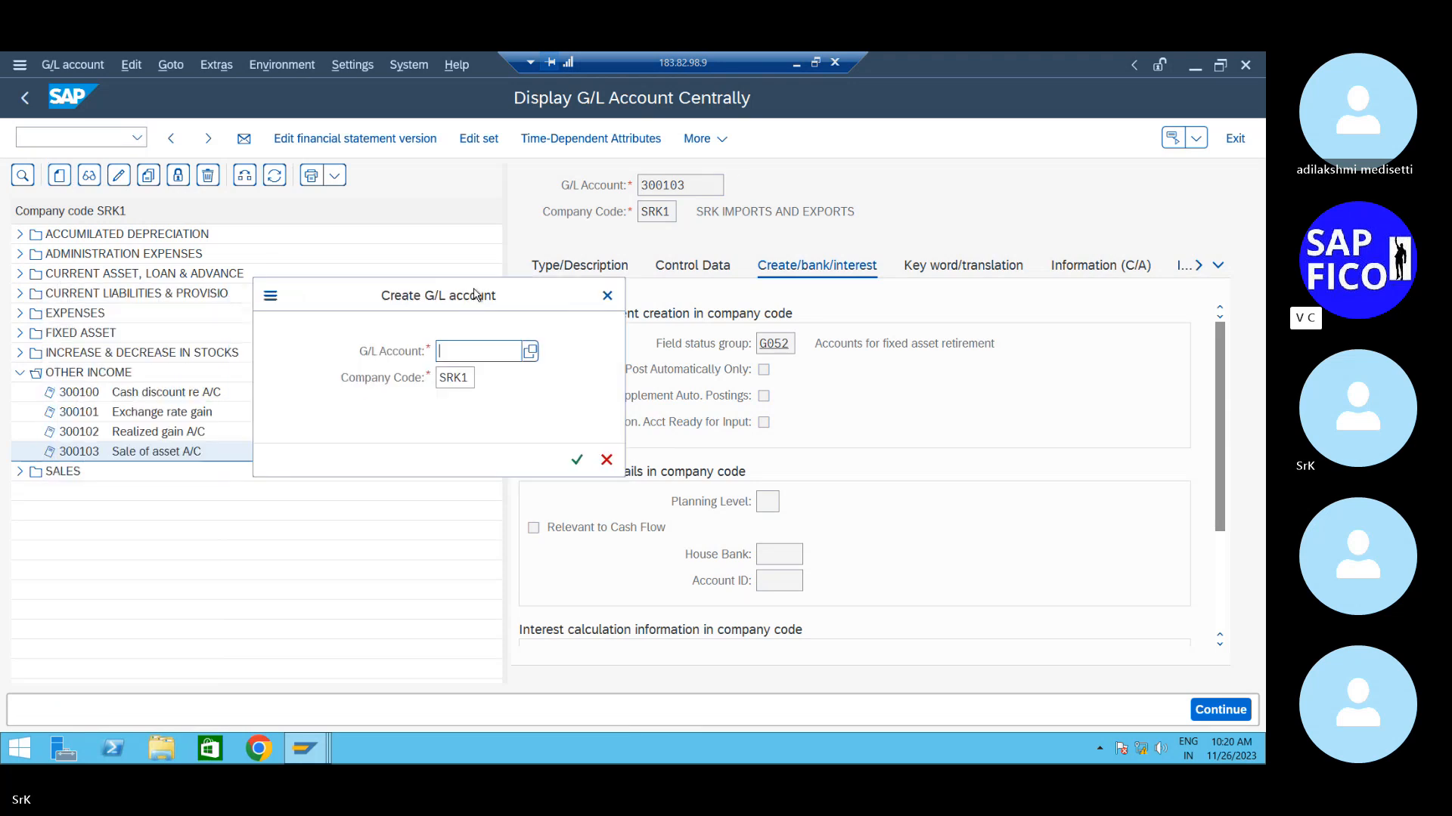
text(3001)
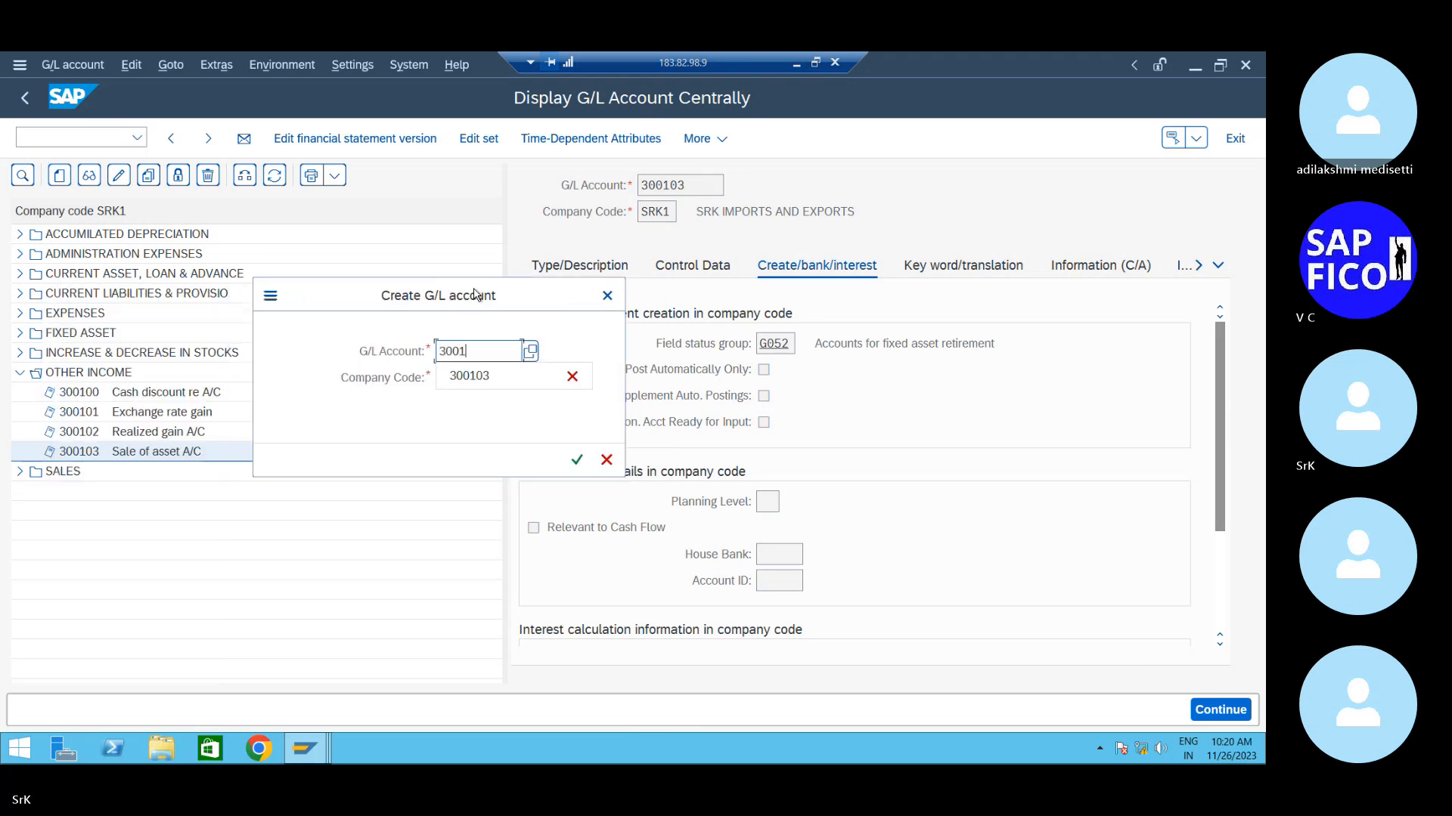
text(04)
key(Return)
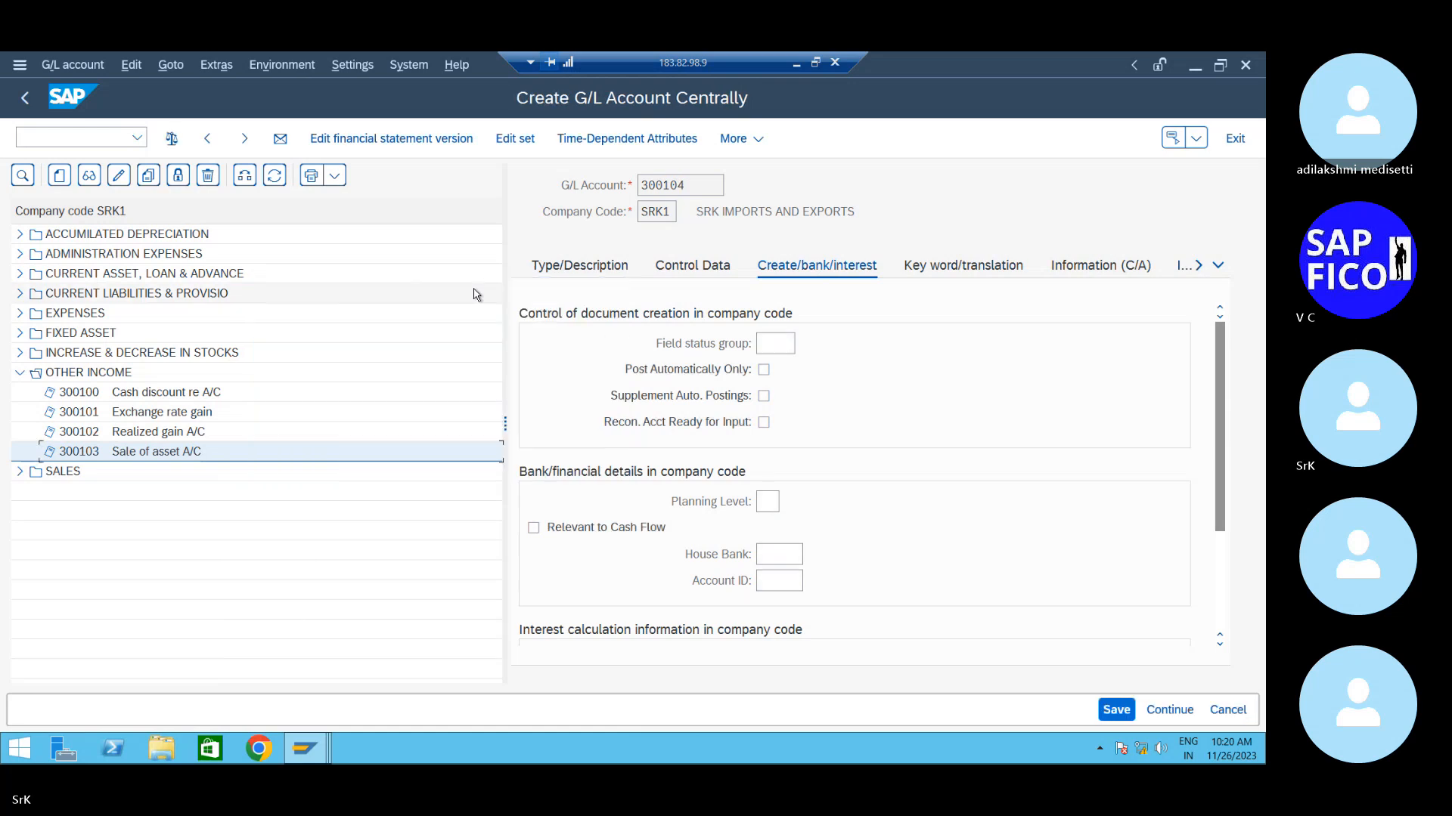
click(566, 274)
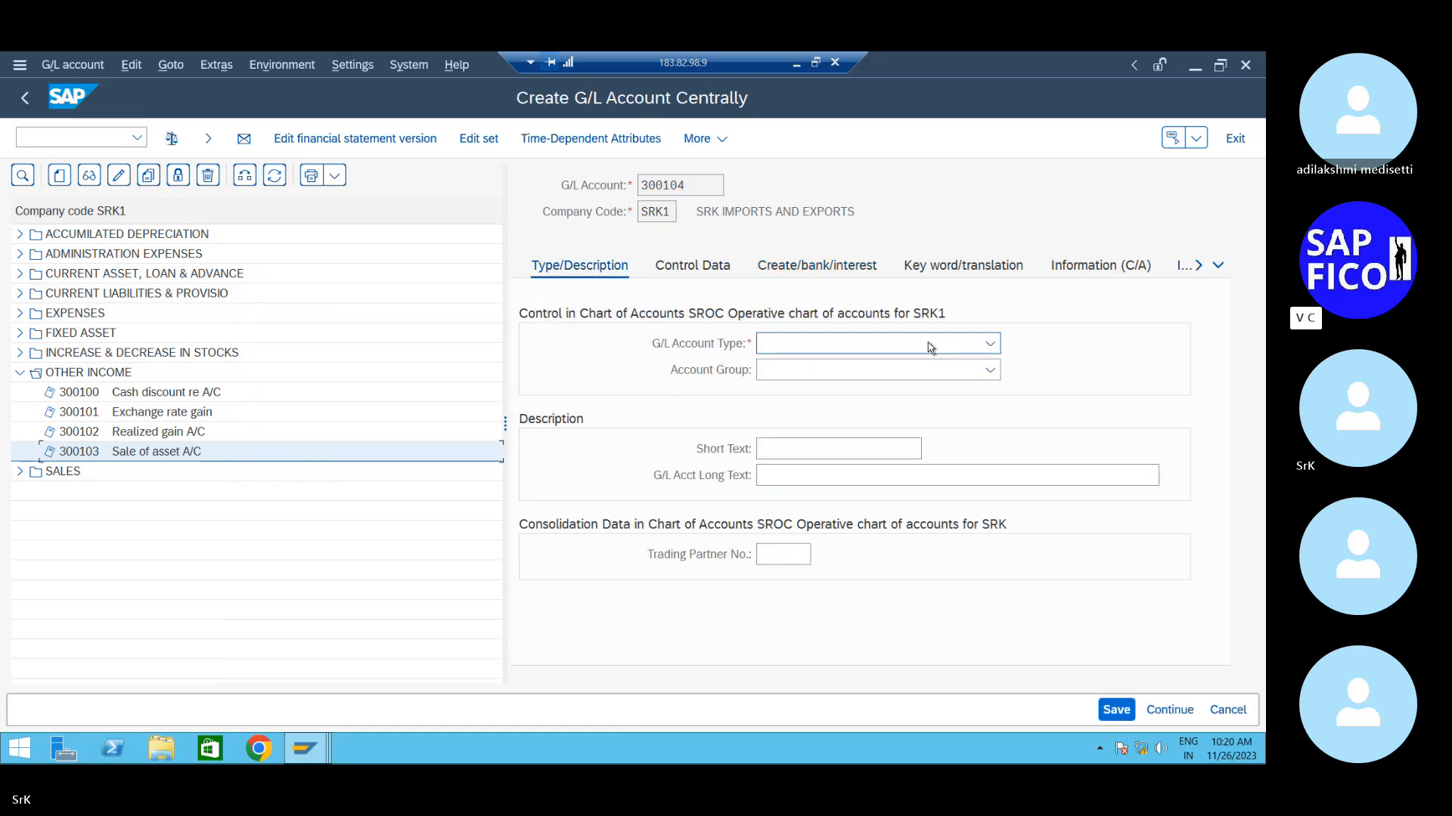
click(964, 349)
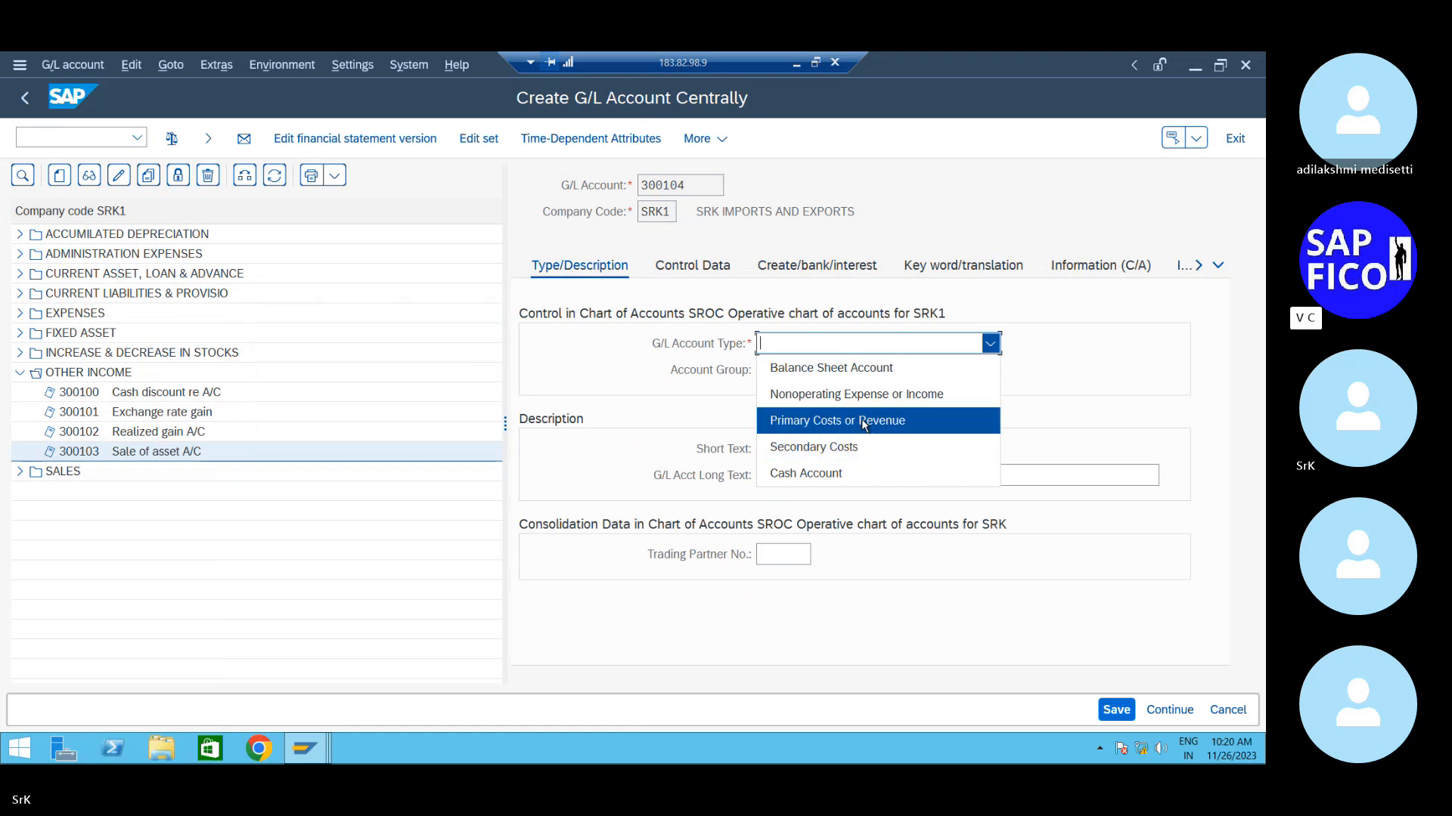
click(838, 420)
click(901, 372)
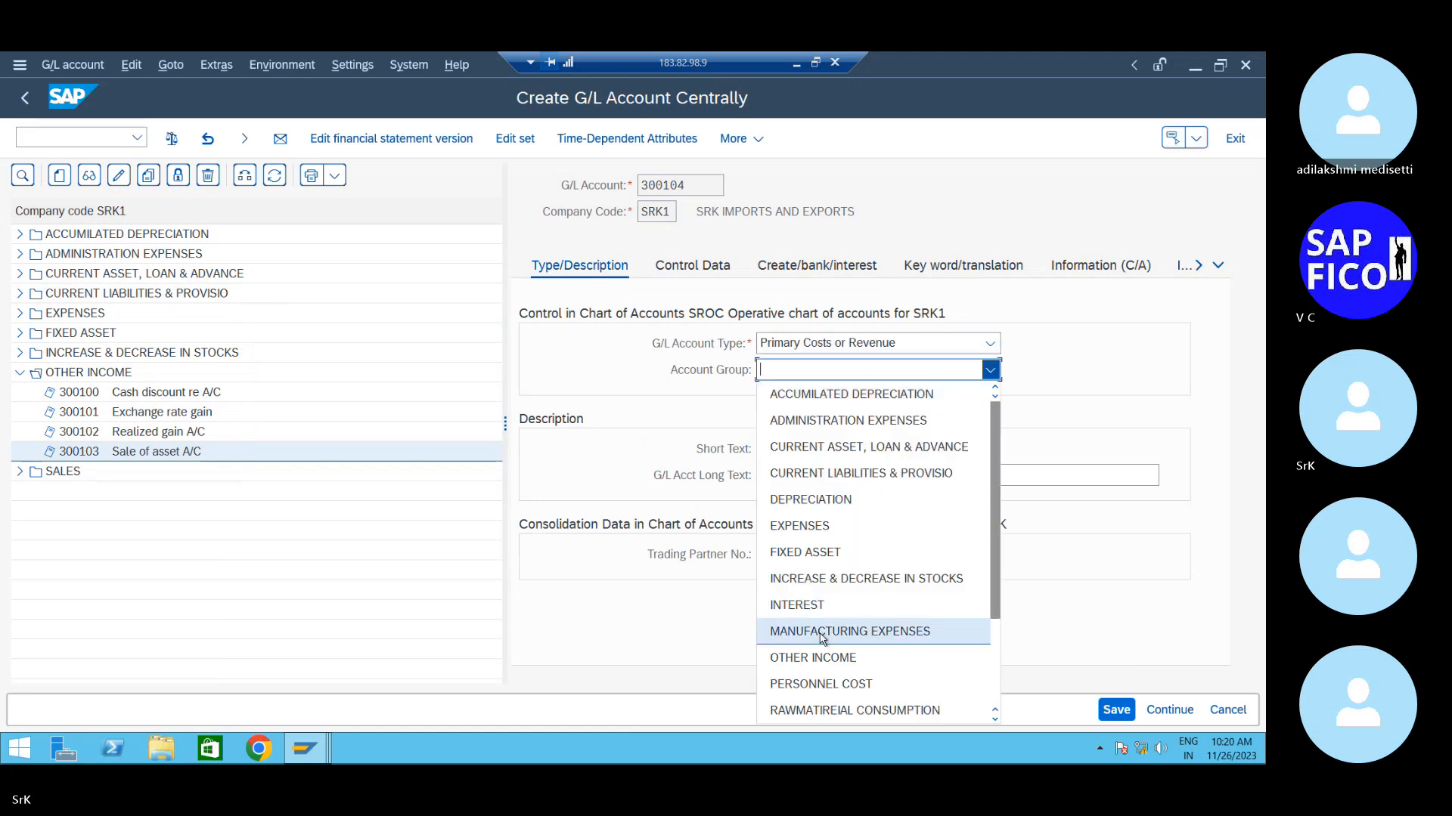
click(812, 658)
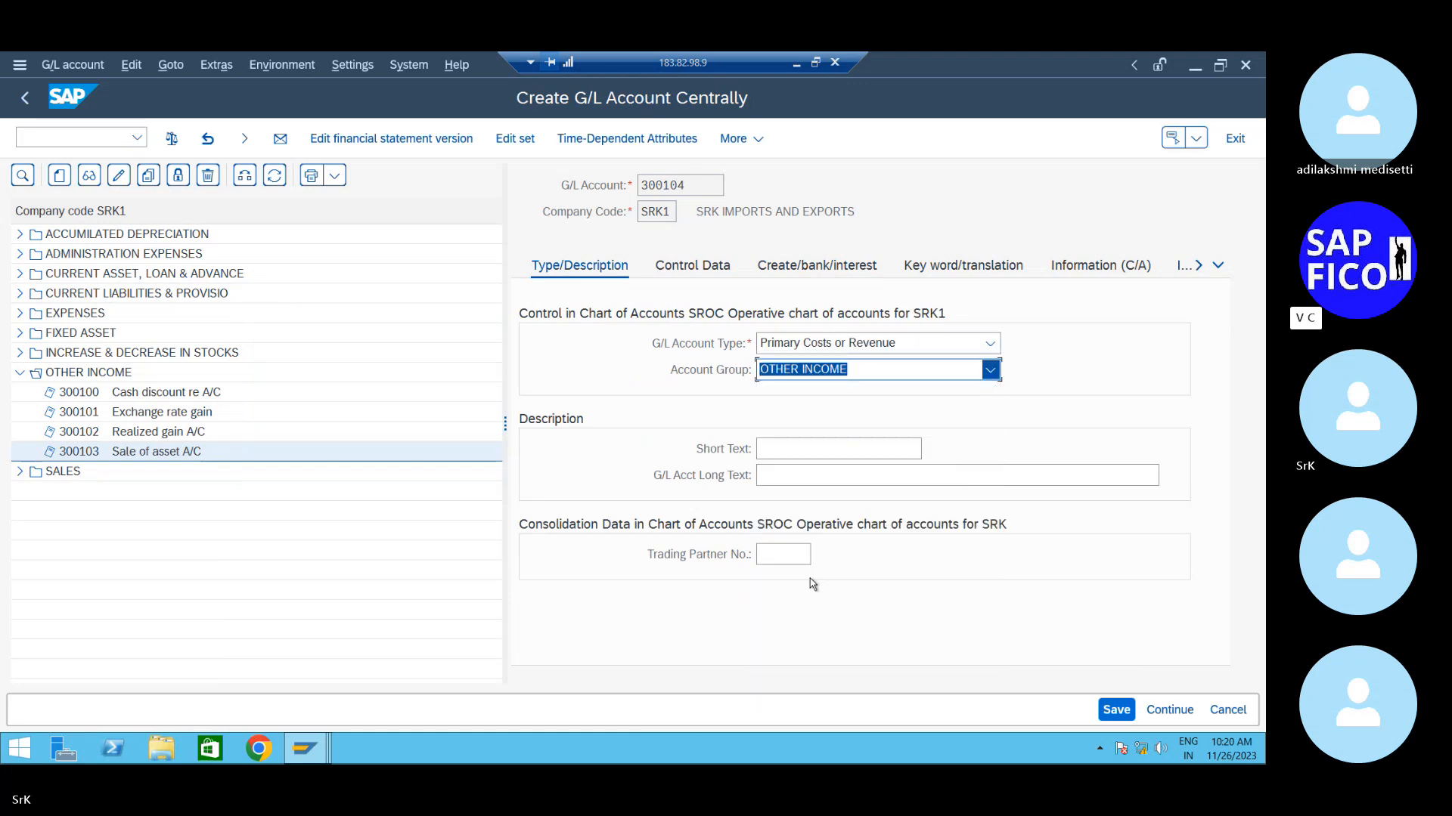
- Enter short text 'Profit on sale A/C' and long text 'profit on sale'
click(811, 451)
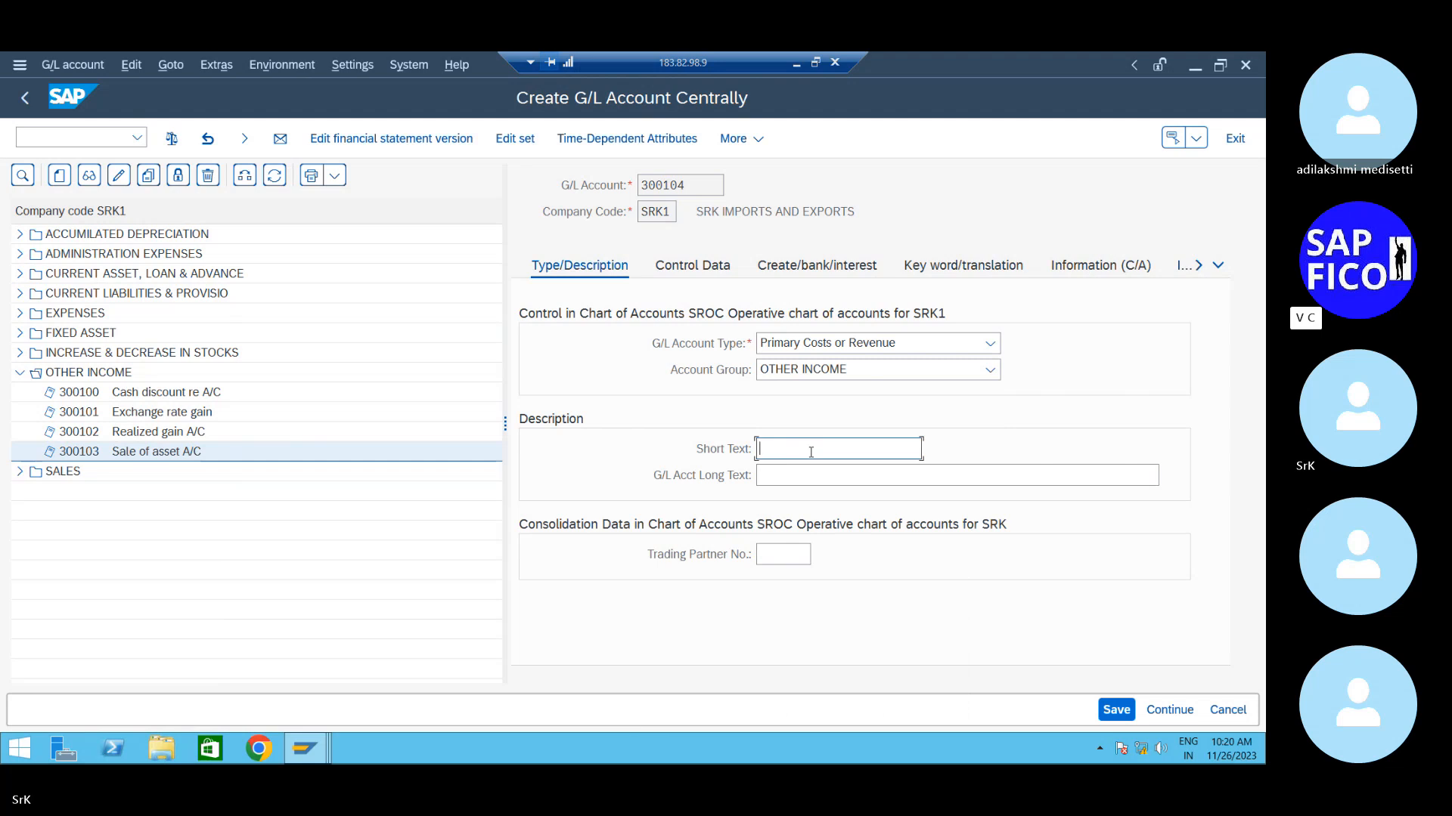
text(Profit on sale A/C)
key(Tab)
text(prof)
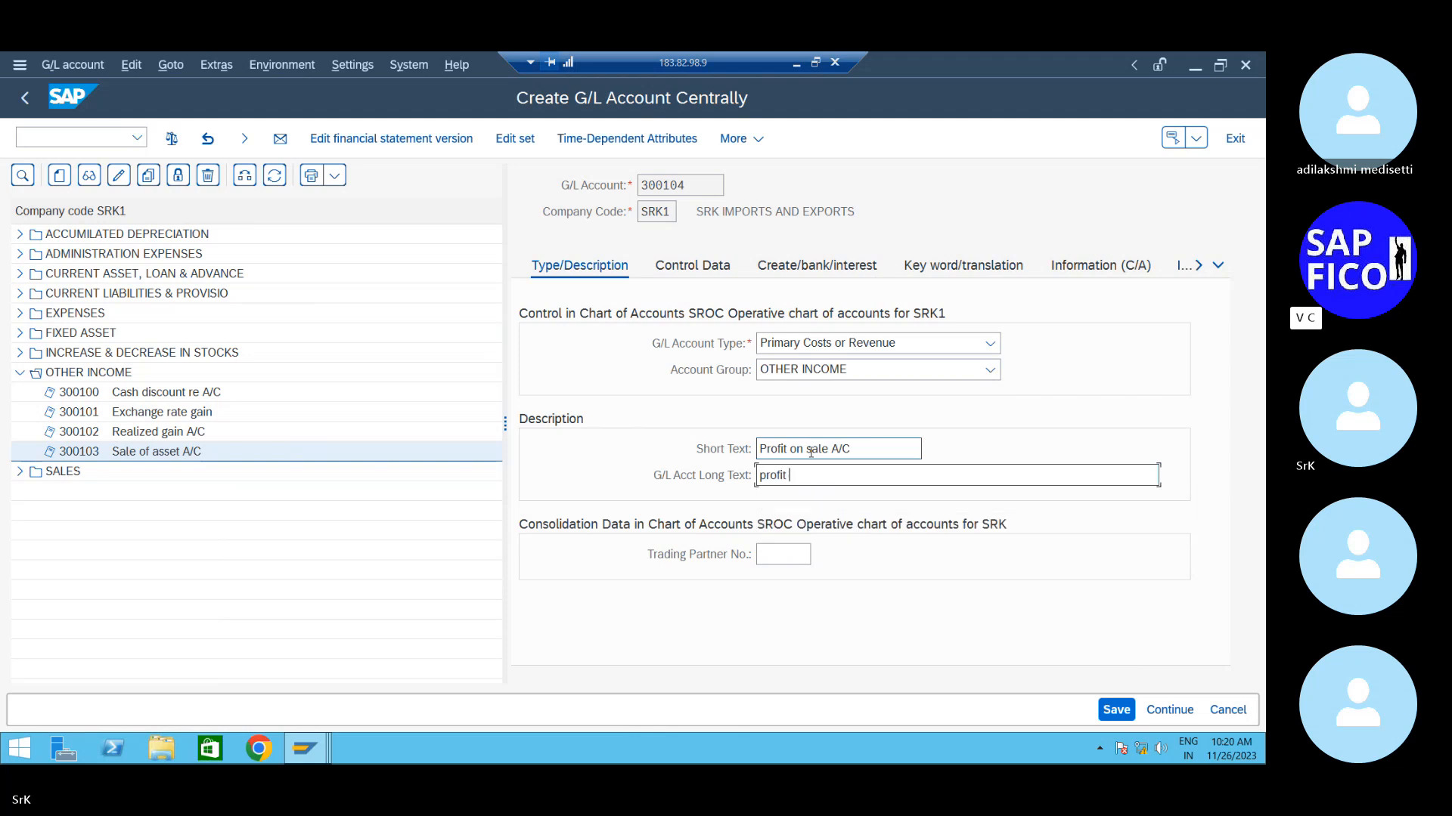
text(it on sale account)
- Enter sort key 018 in account 300104's control data
click(692, 265)
scroll(784, 543, down, 5)
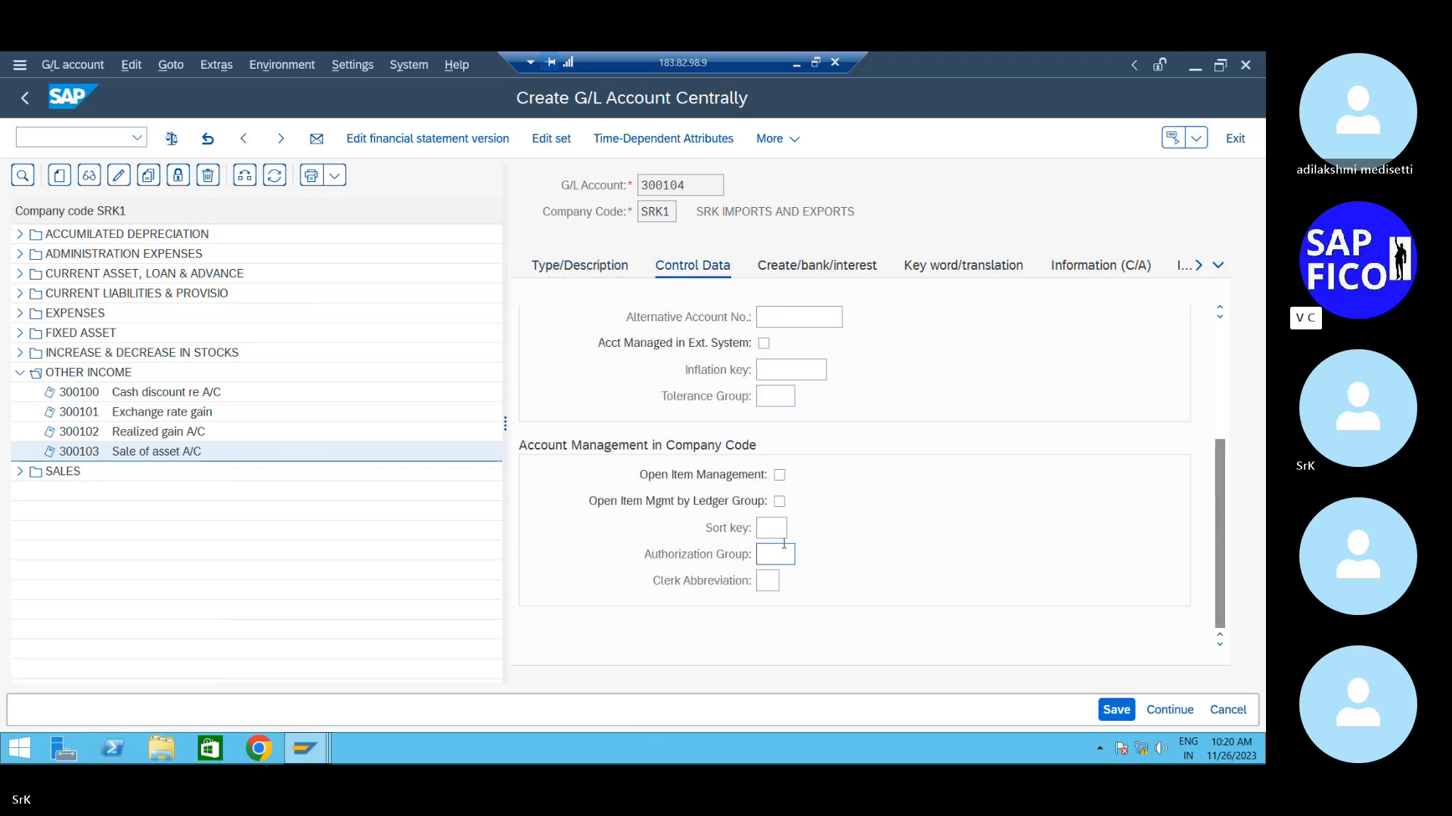
click(775, 529)
text(018)
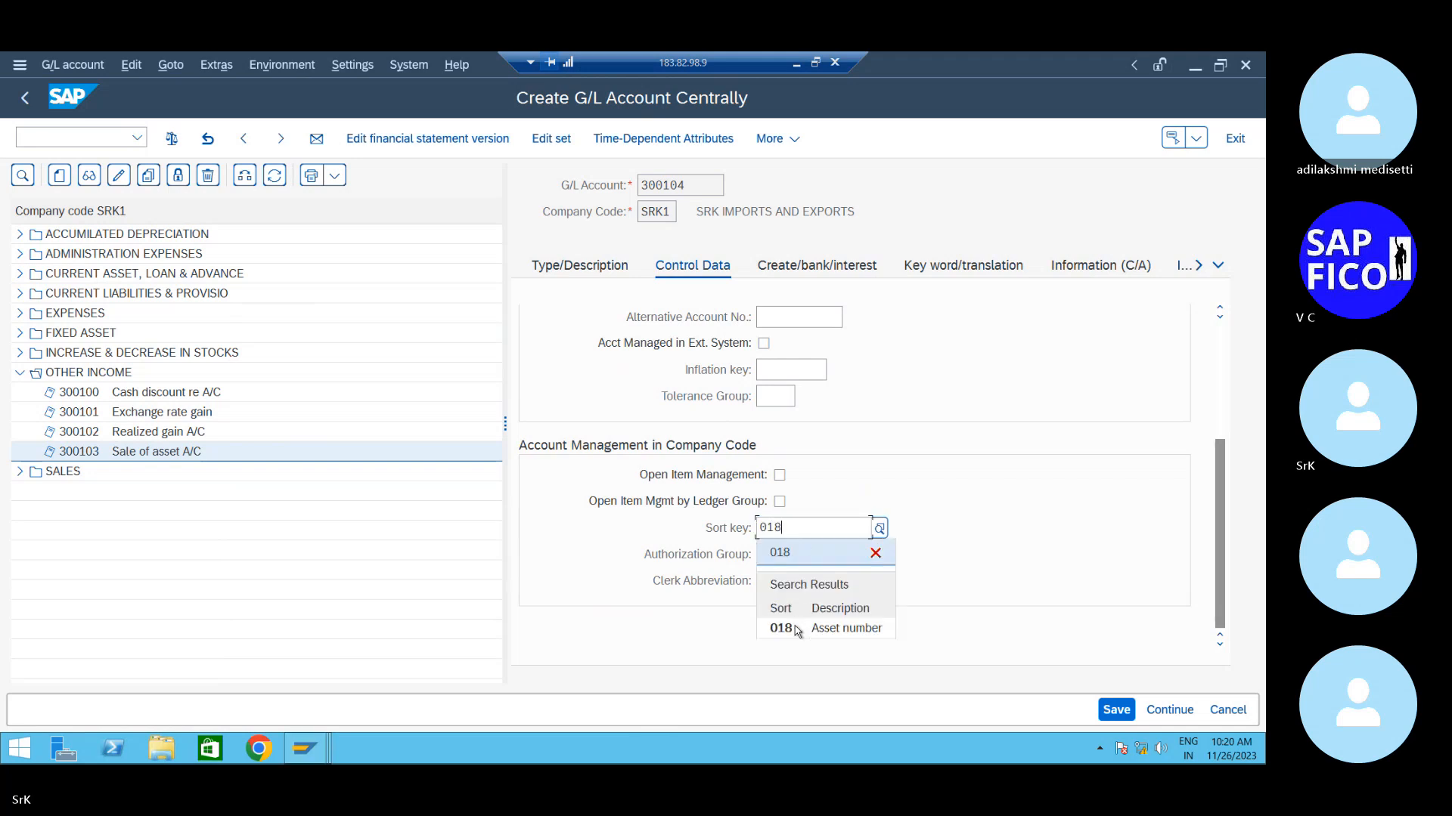
click(797, 629)
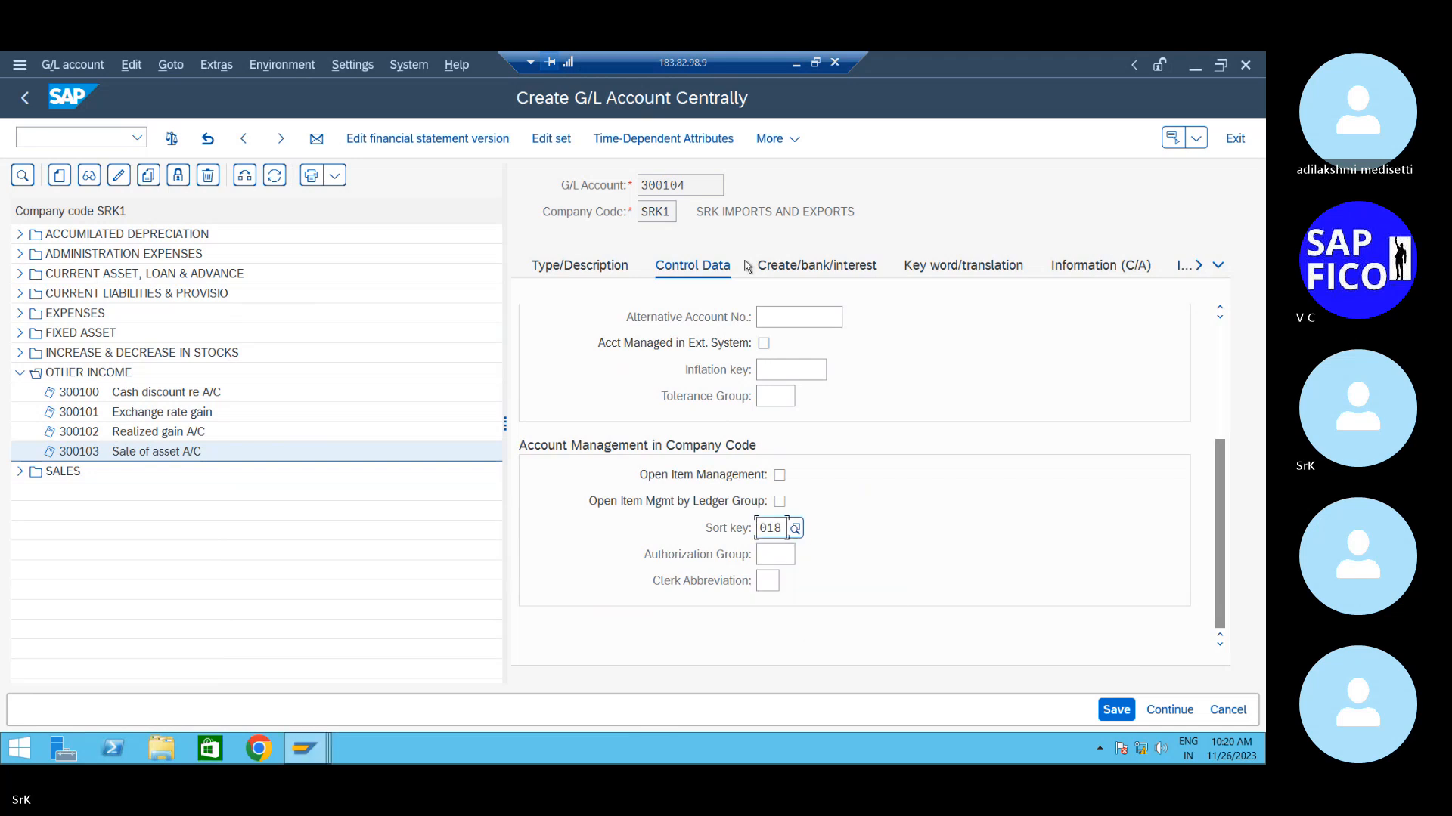
- Pick field status group G001 for account 300104 and save it
click(790, 267)
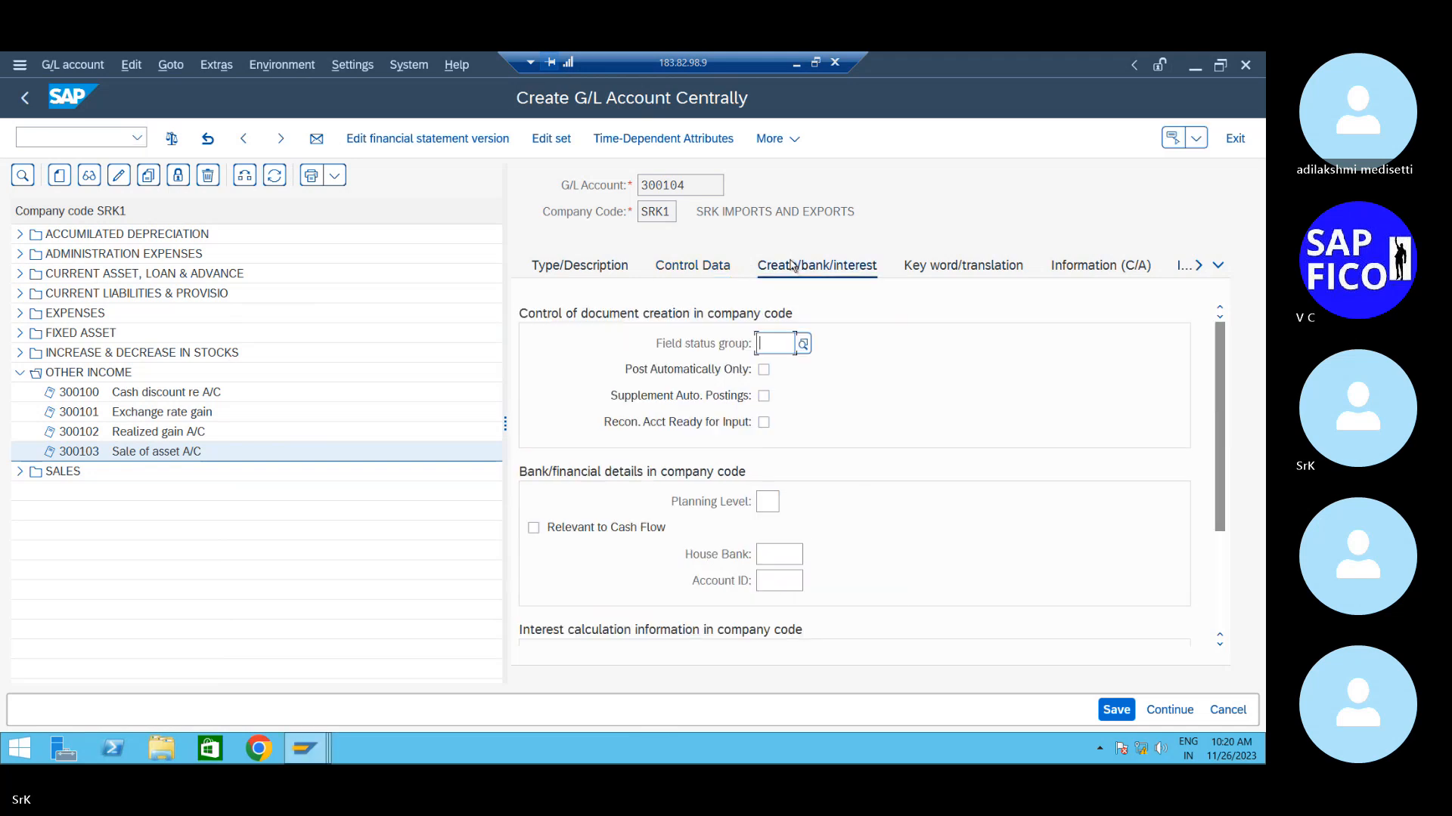
click(803, 344)
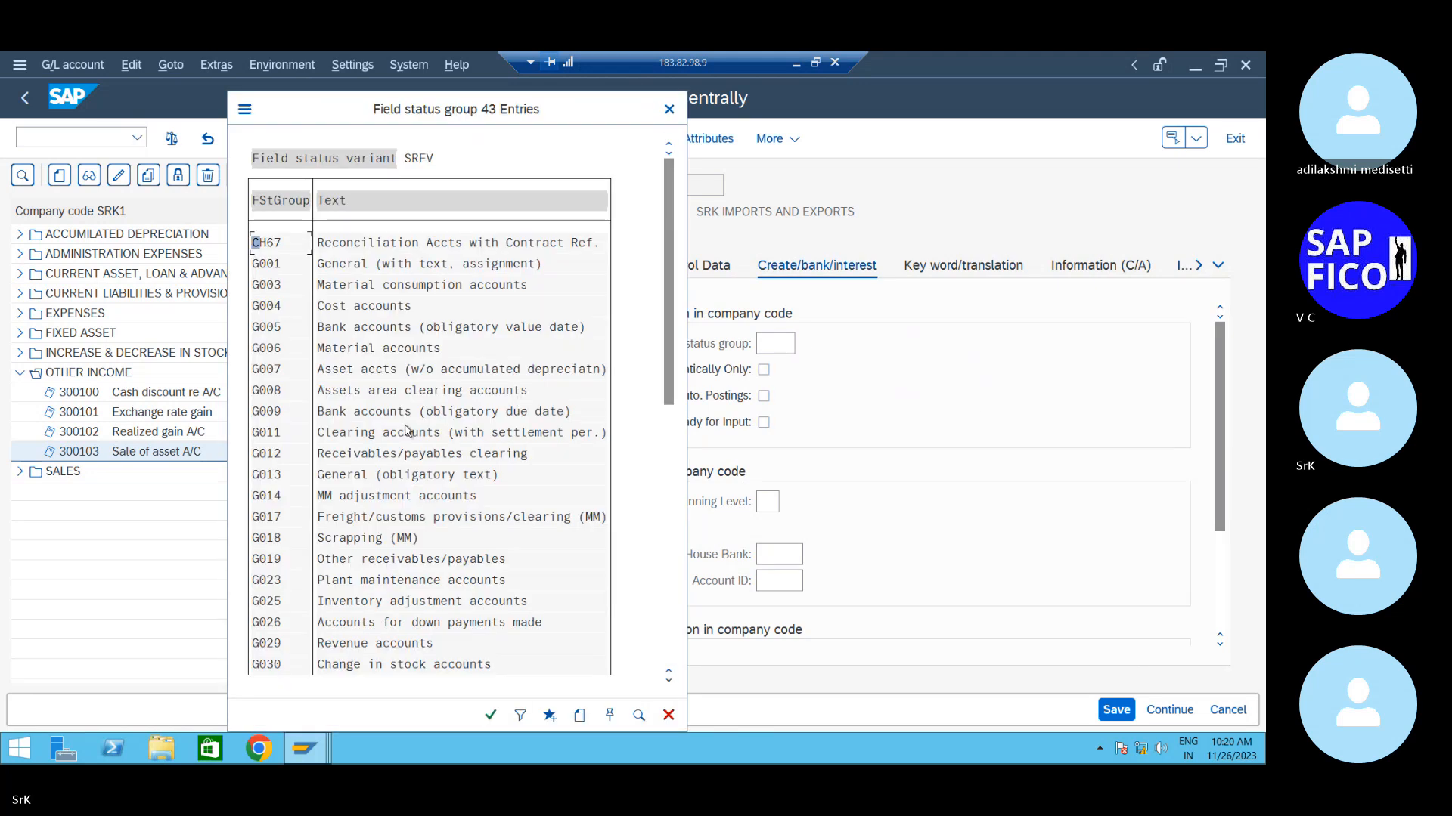
scroll(406, 430, down, 1)
scroll(406, 430, down, 4)
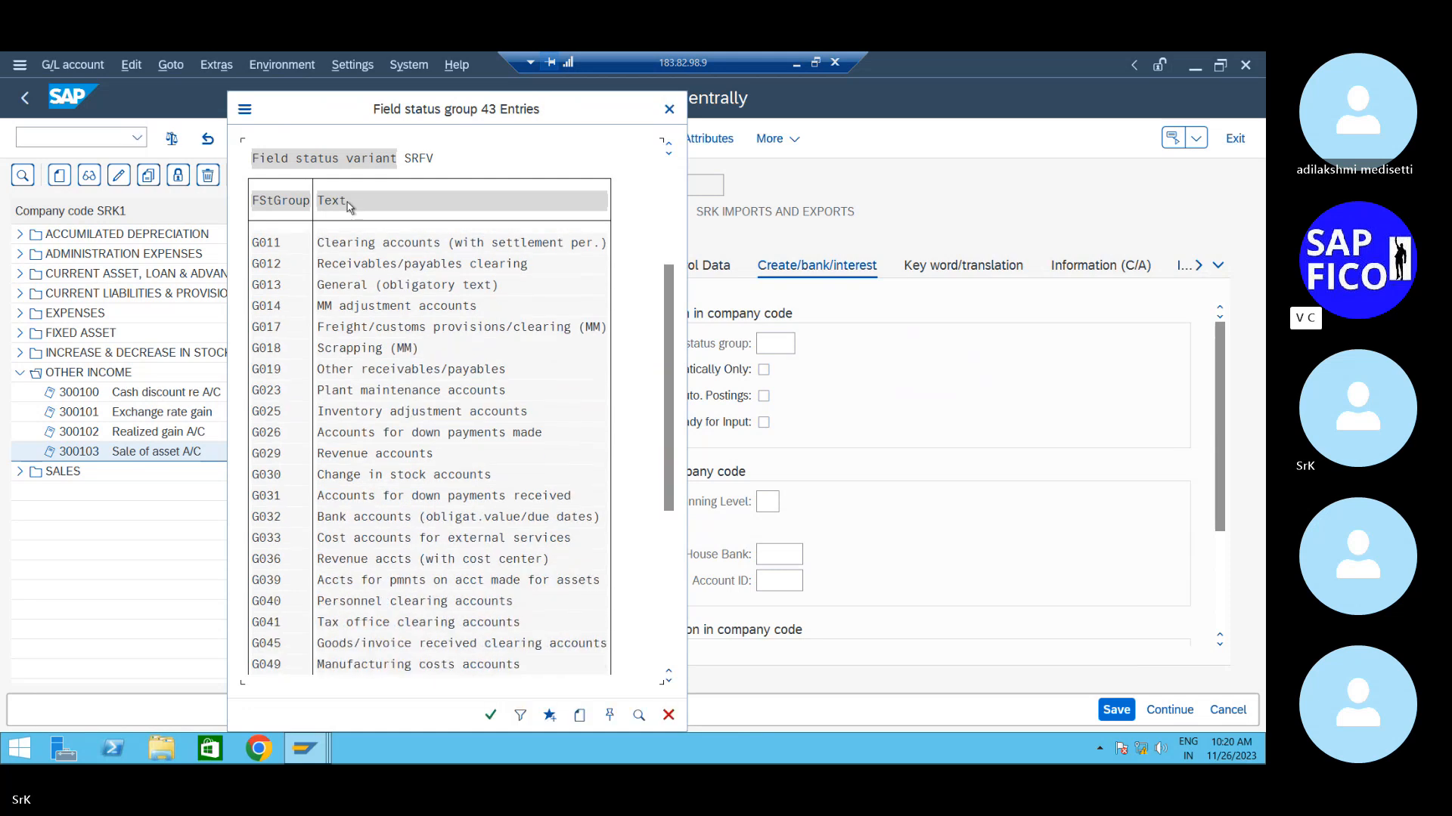
scroll(398, 279, down, 1)
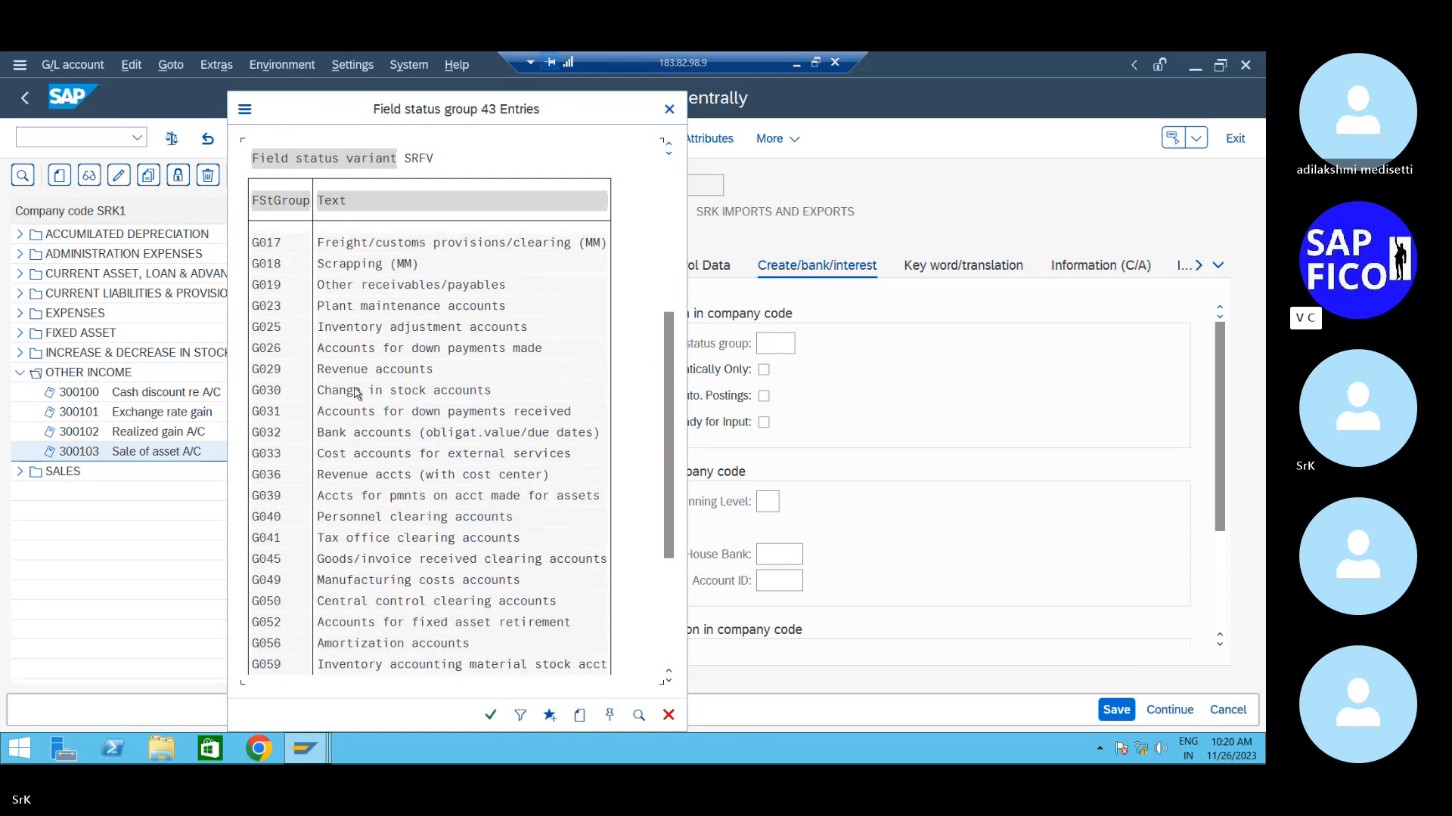
double_click(355, 388)
scroll(355, 393, up, 4)
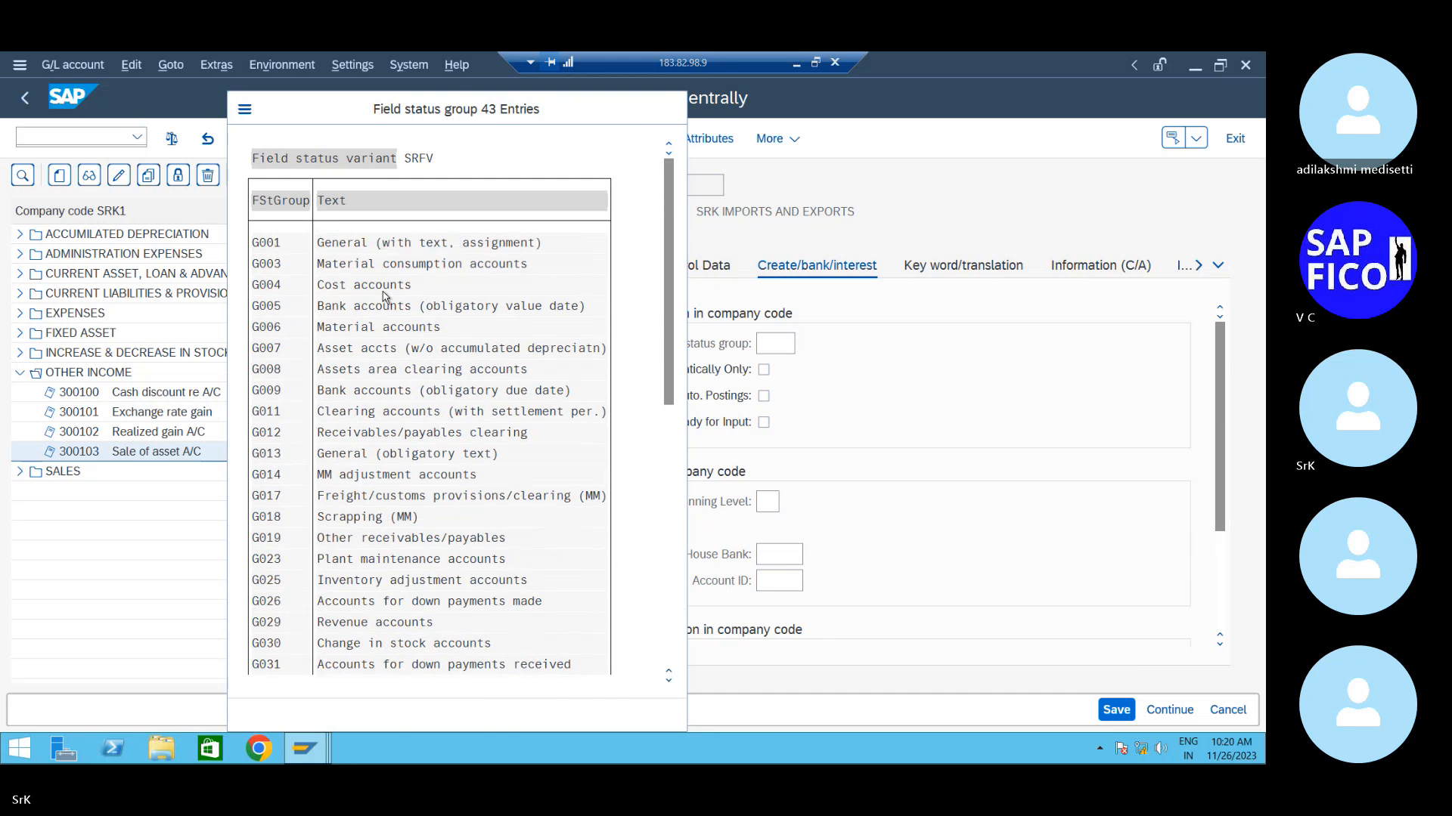
double_click(371, 271)
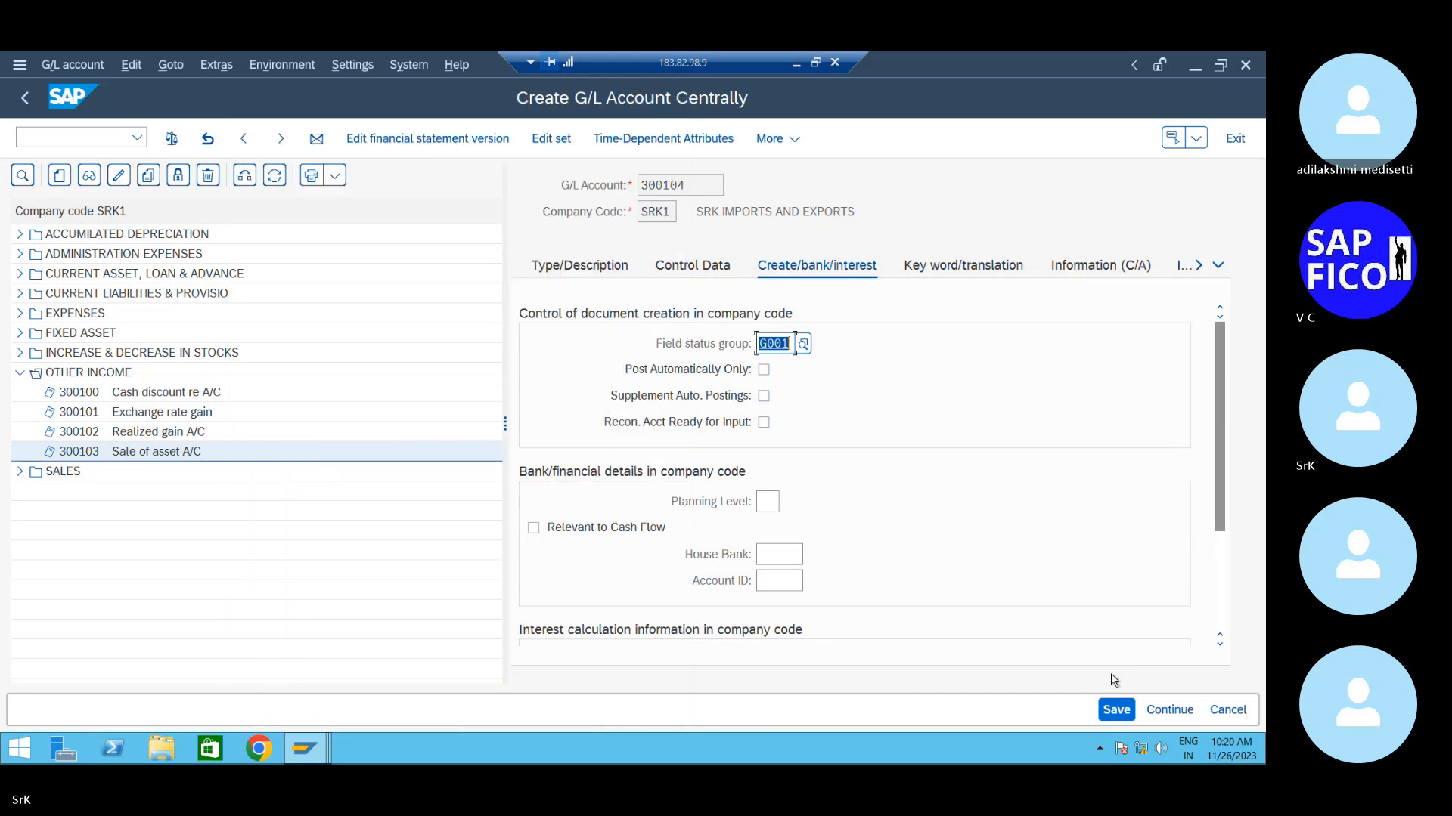
click(1116, 709)
- Collapse OTHER INCOME and expand ADMINISTRATION EXPENSES to show accounts 400300 and 400301
click(586, 268)
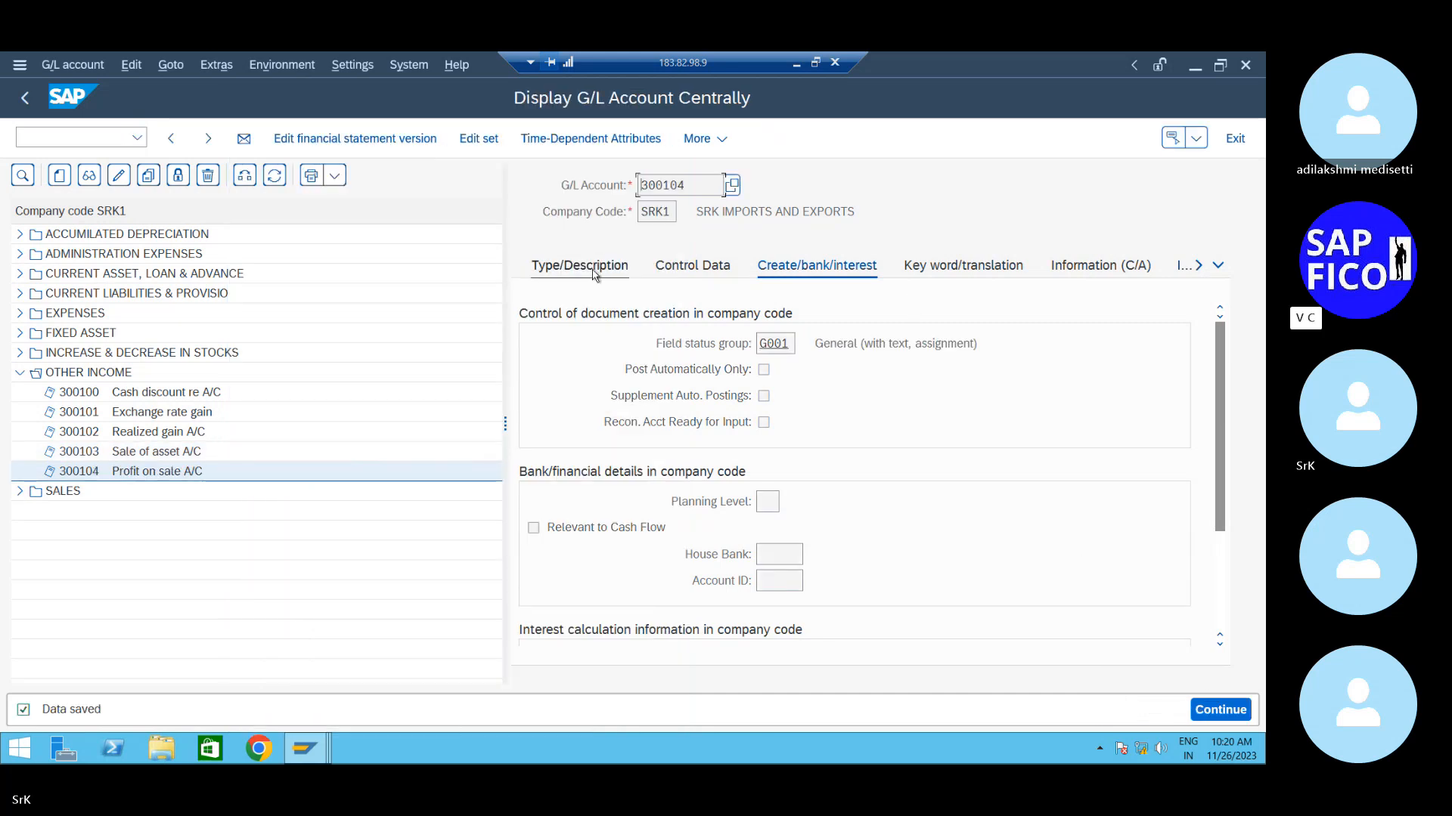
click(19, 372)
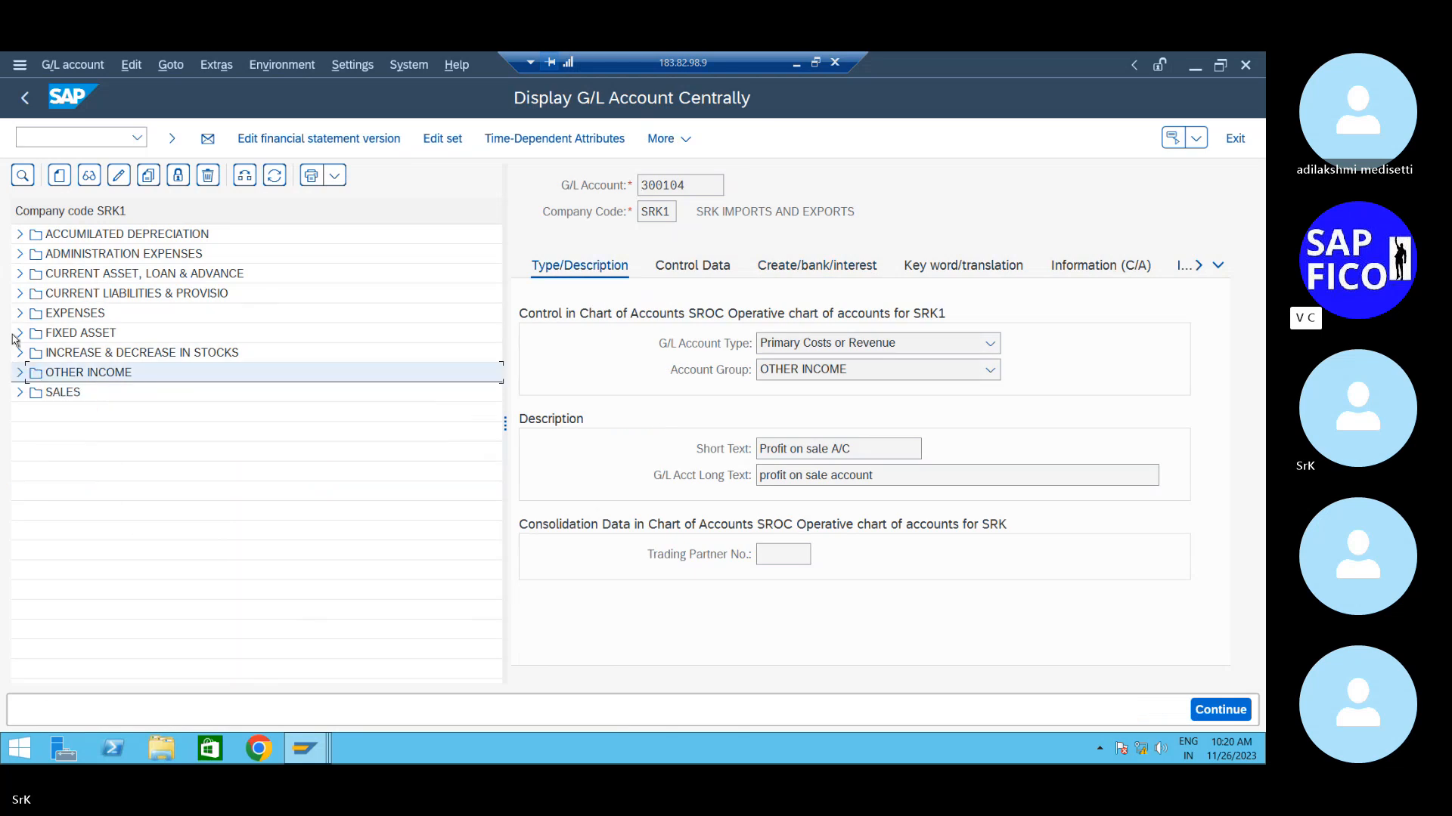
click(21, 255)
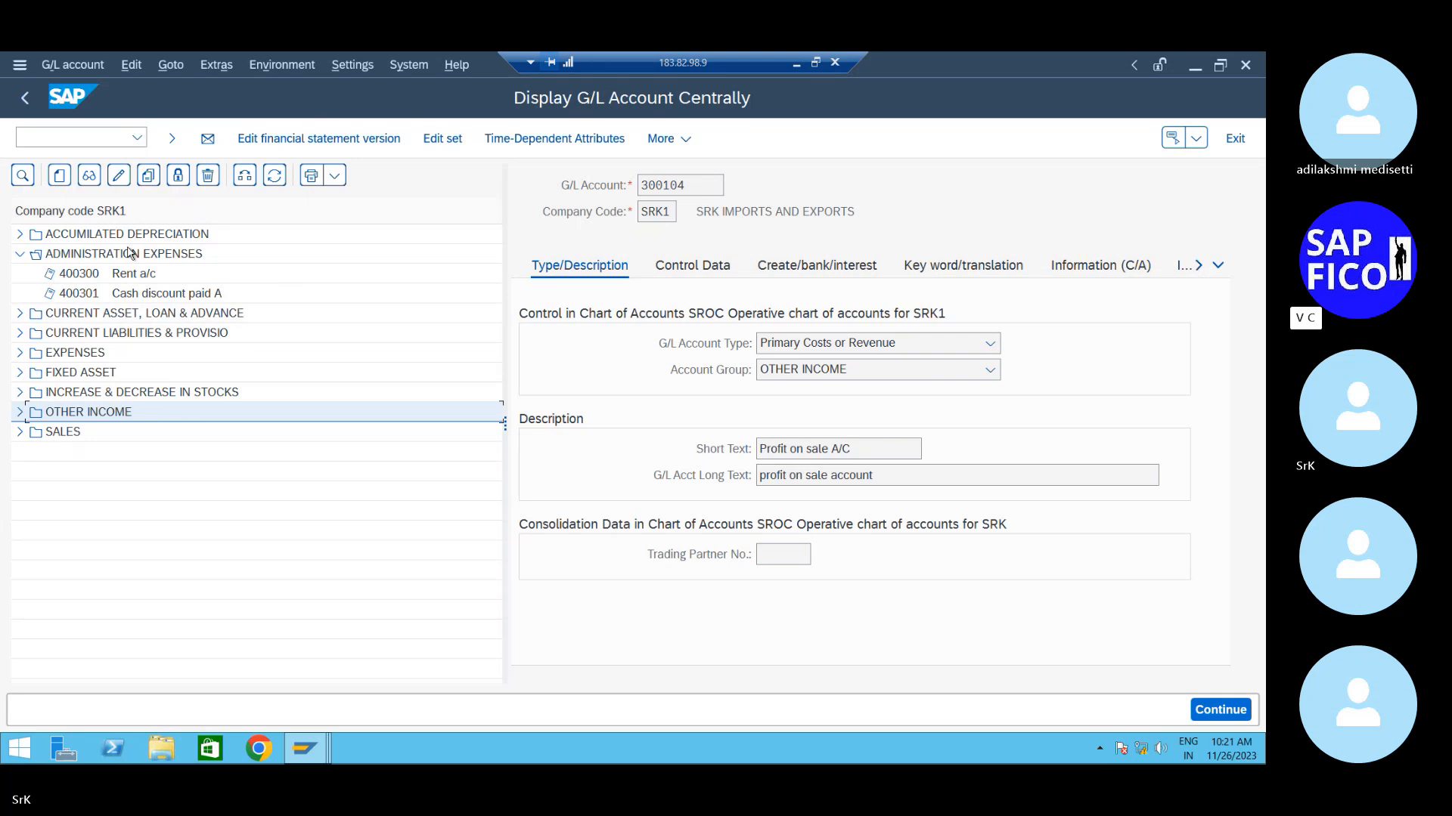
- Create account 400302 as Nonoperating Expense or Income in ADMINISTRATION EXPENSES
click(62, 183)
drag(236, 299, 463, 299)
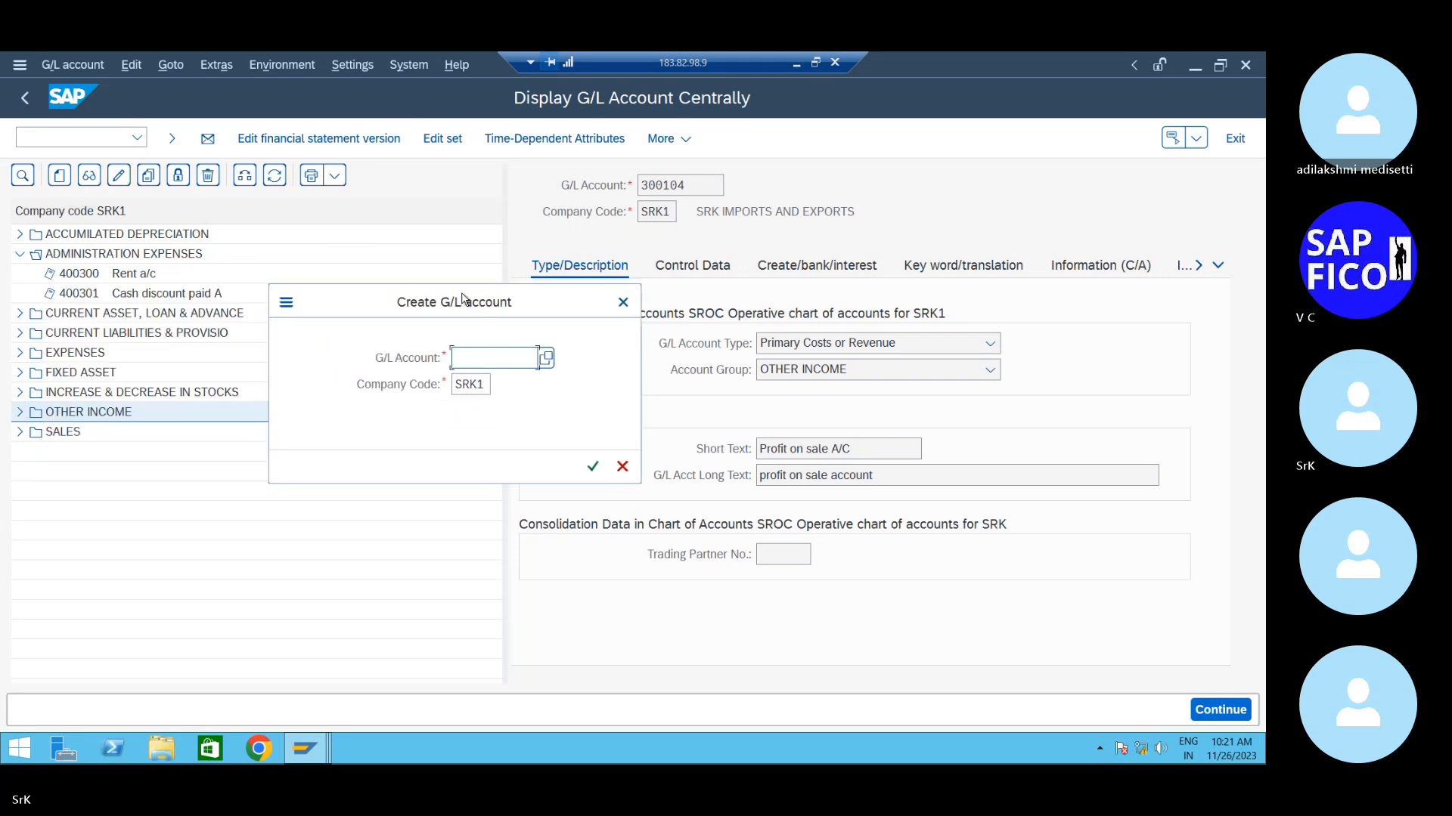
text(400302)
key(Return)
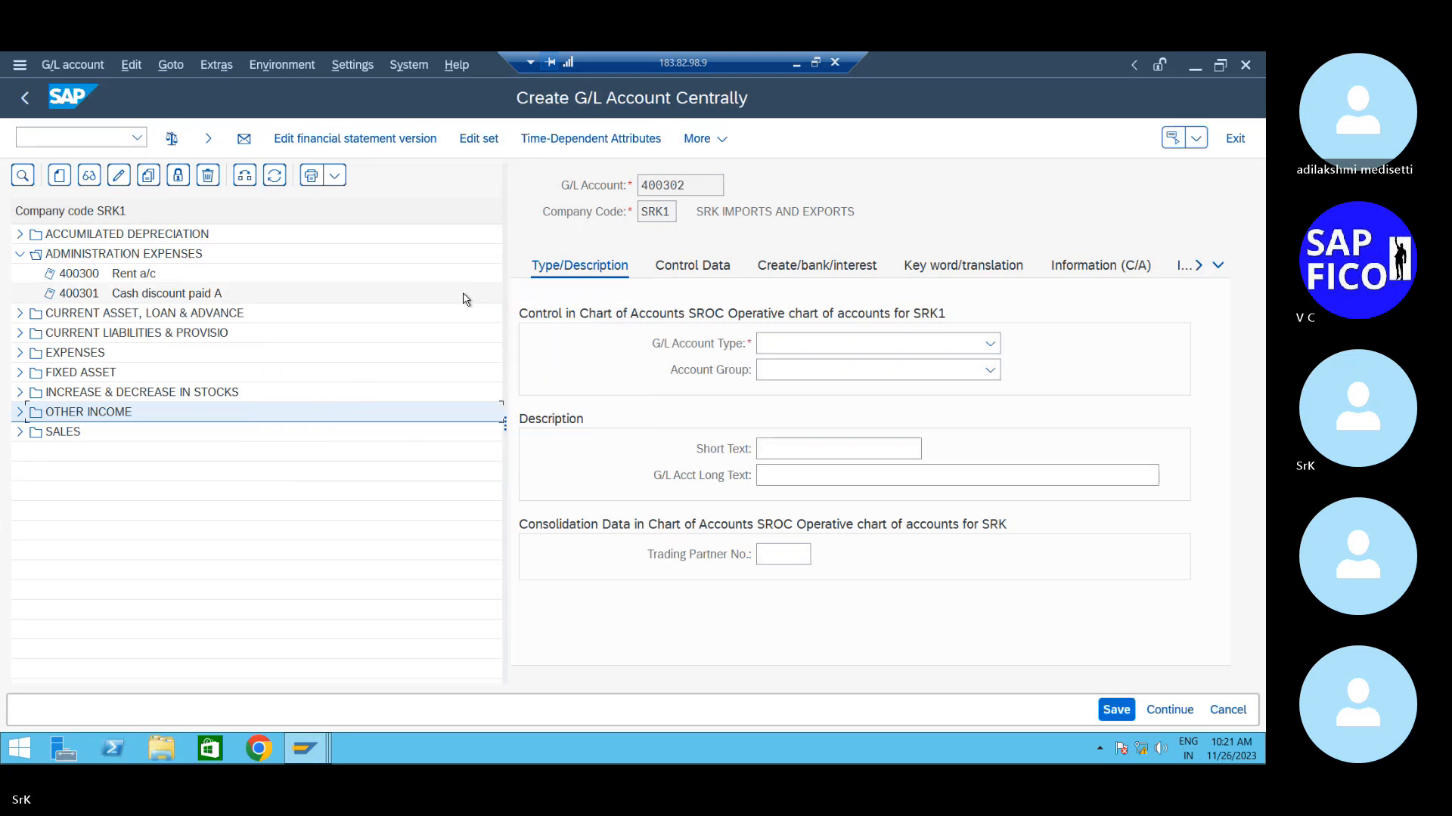
click(868, 350)
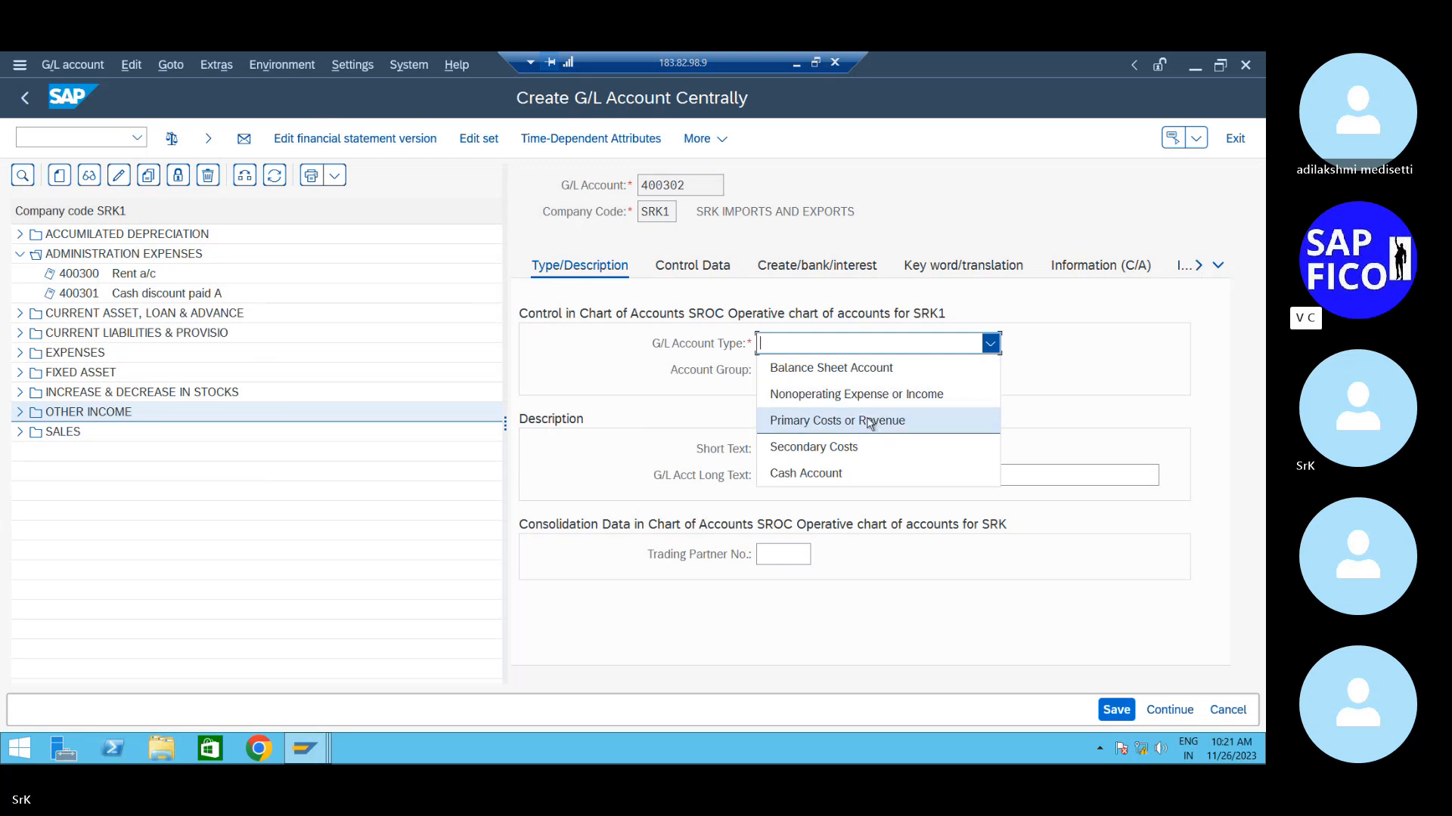
click(864, 397)
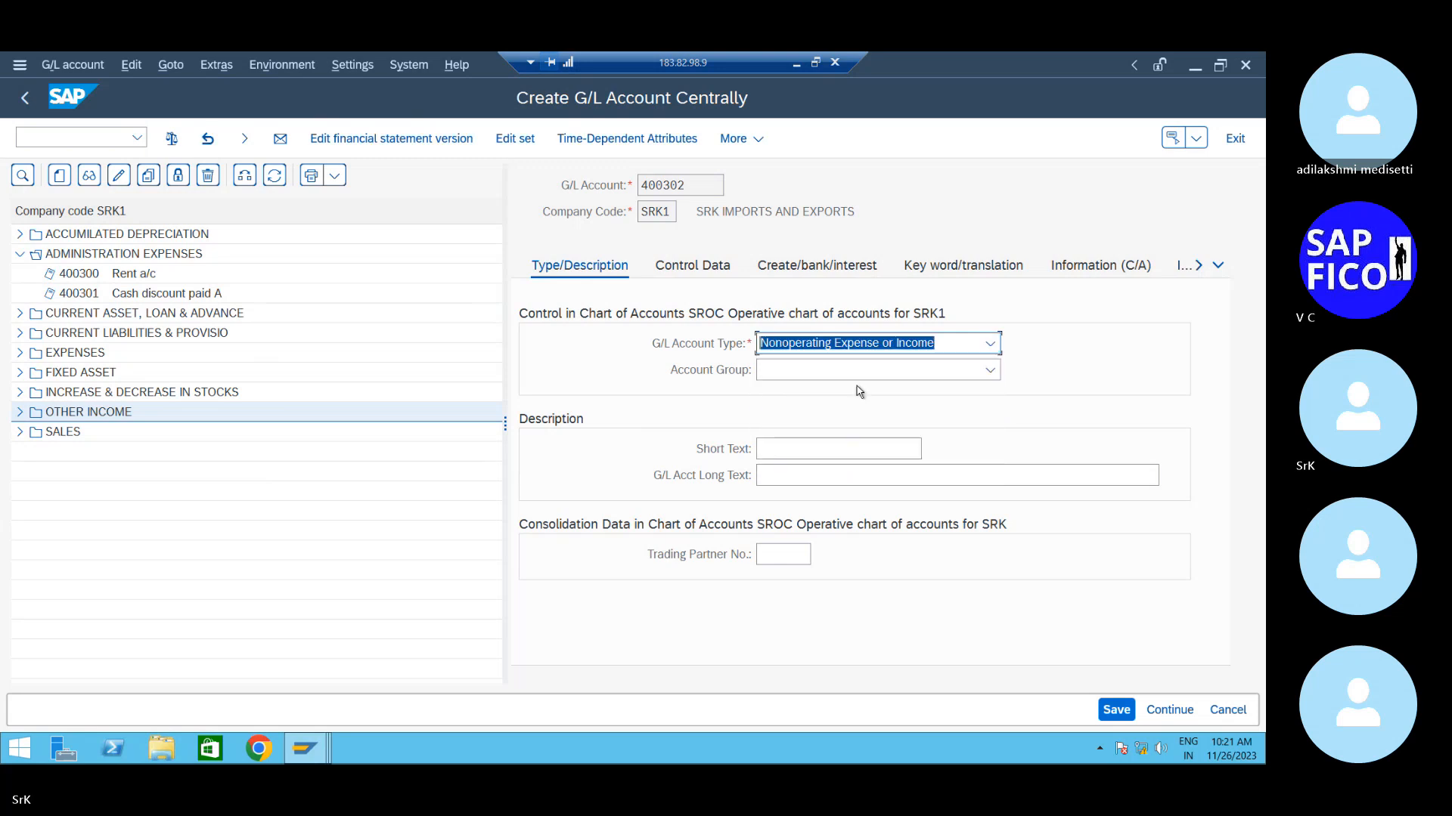
click(857, 373)
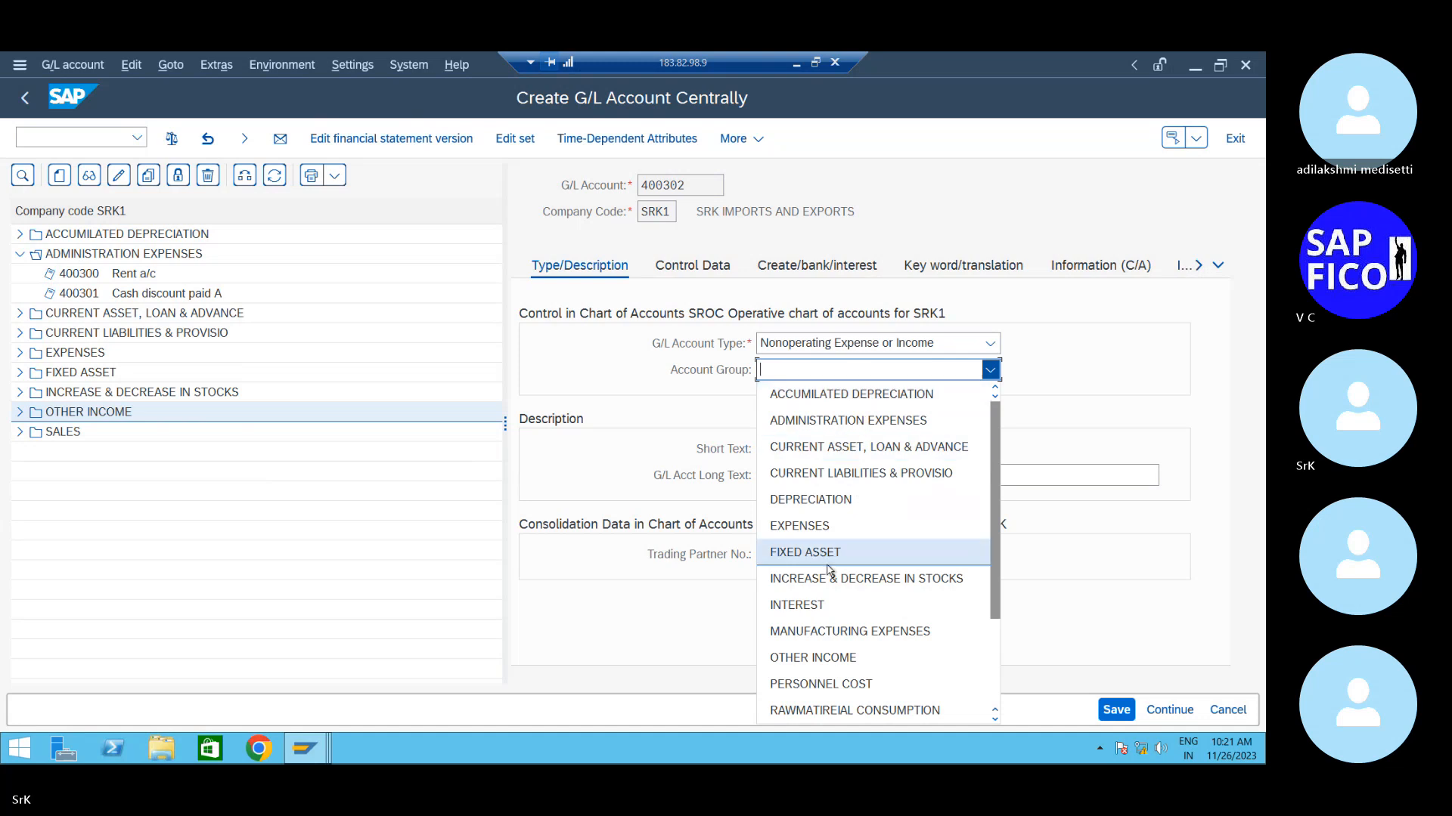
click(839, 421)
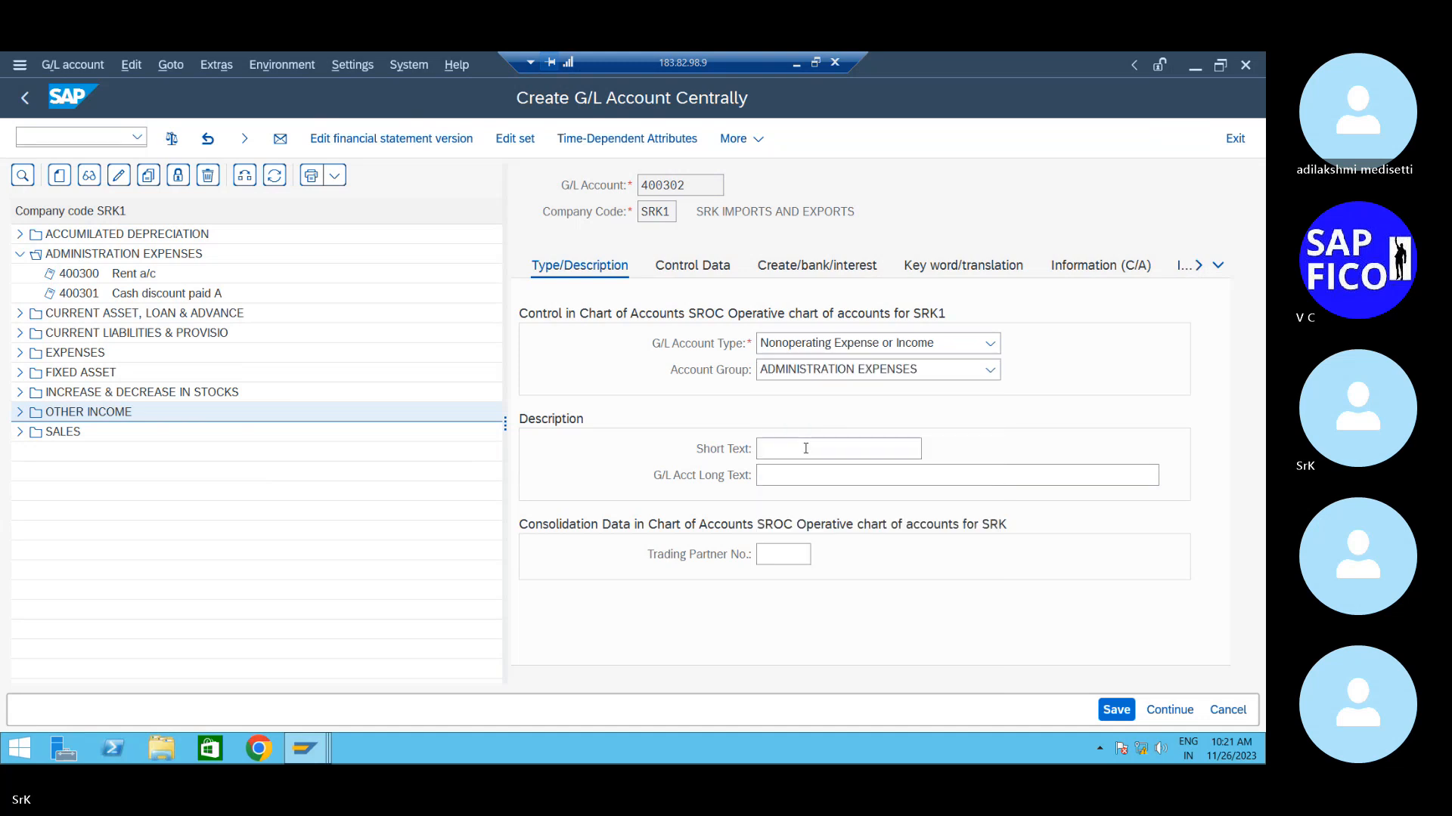
- Enter short text 'Loss on asset A/C' and long text 'Loss on asset account'
click(810, 452)
text(Lo)
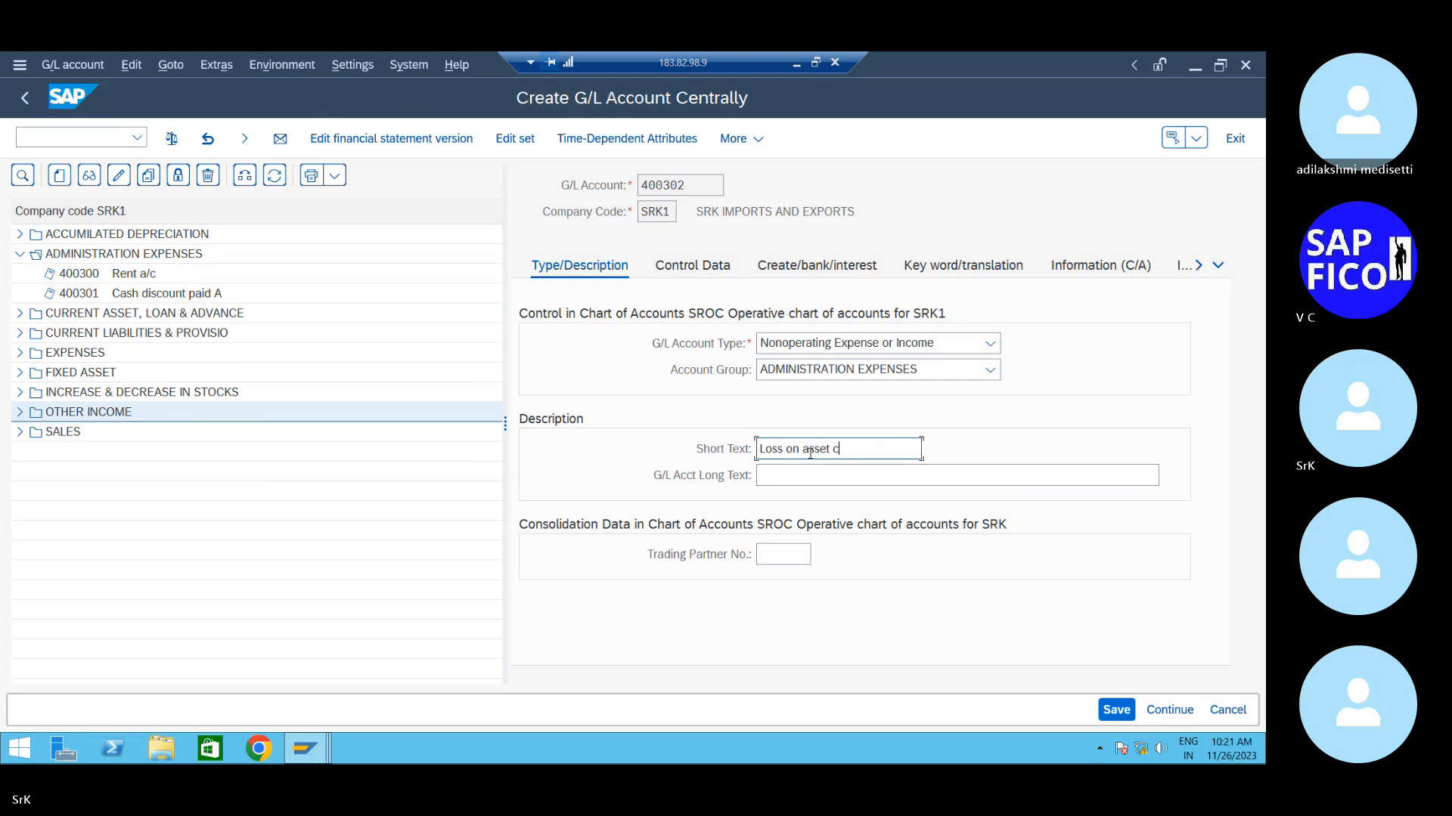
text(ss on asset A/C)
key(Tab)
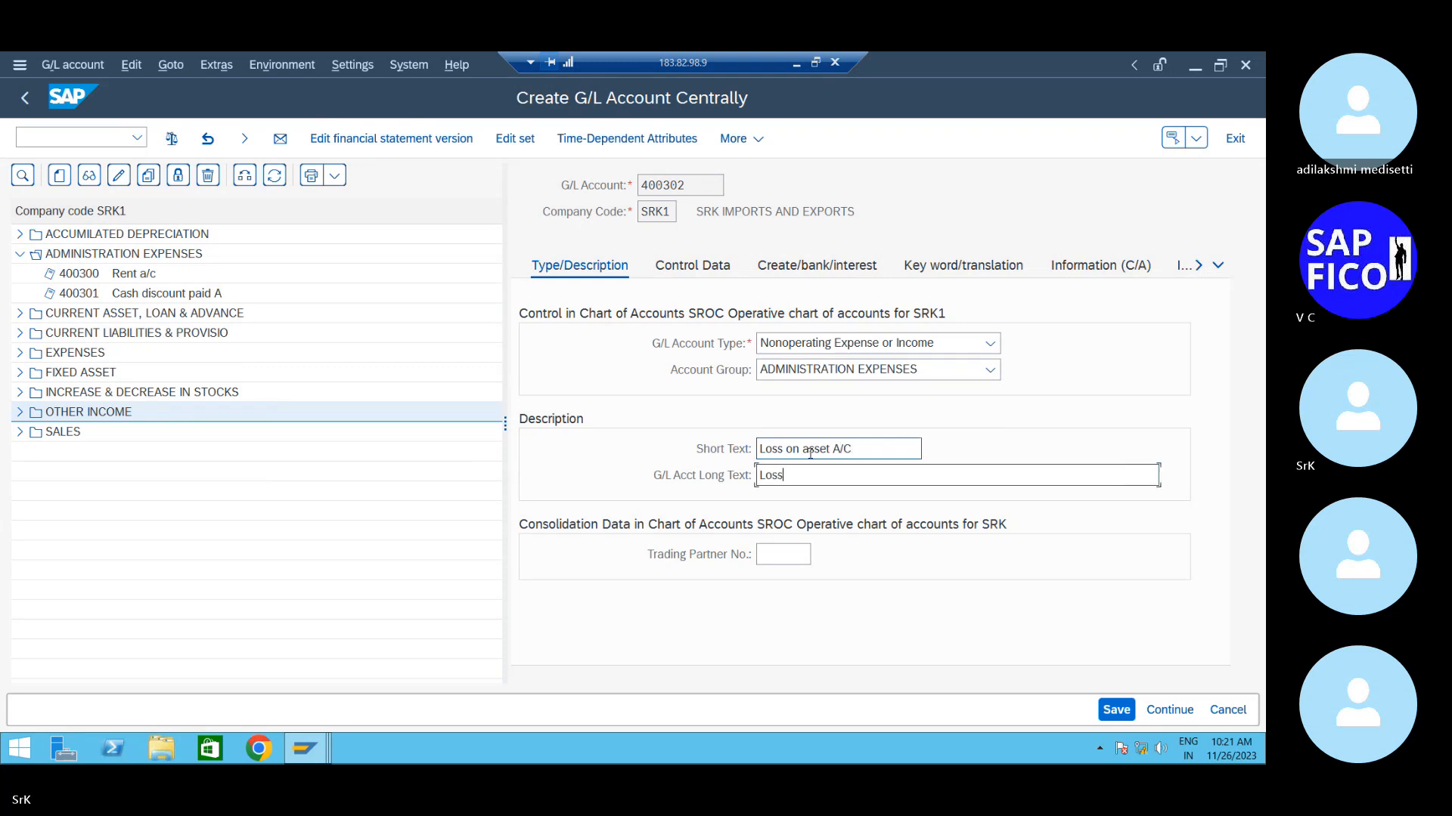
text(Loss on asset account)
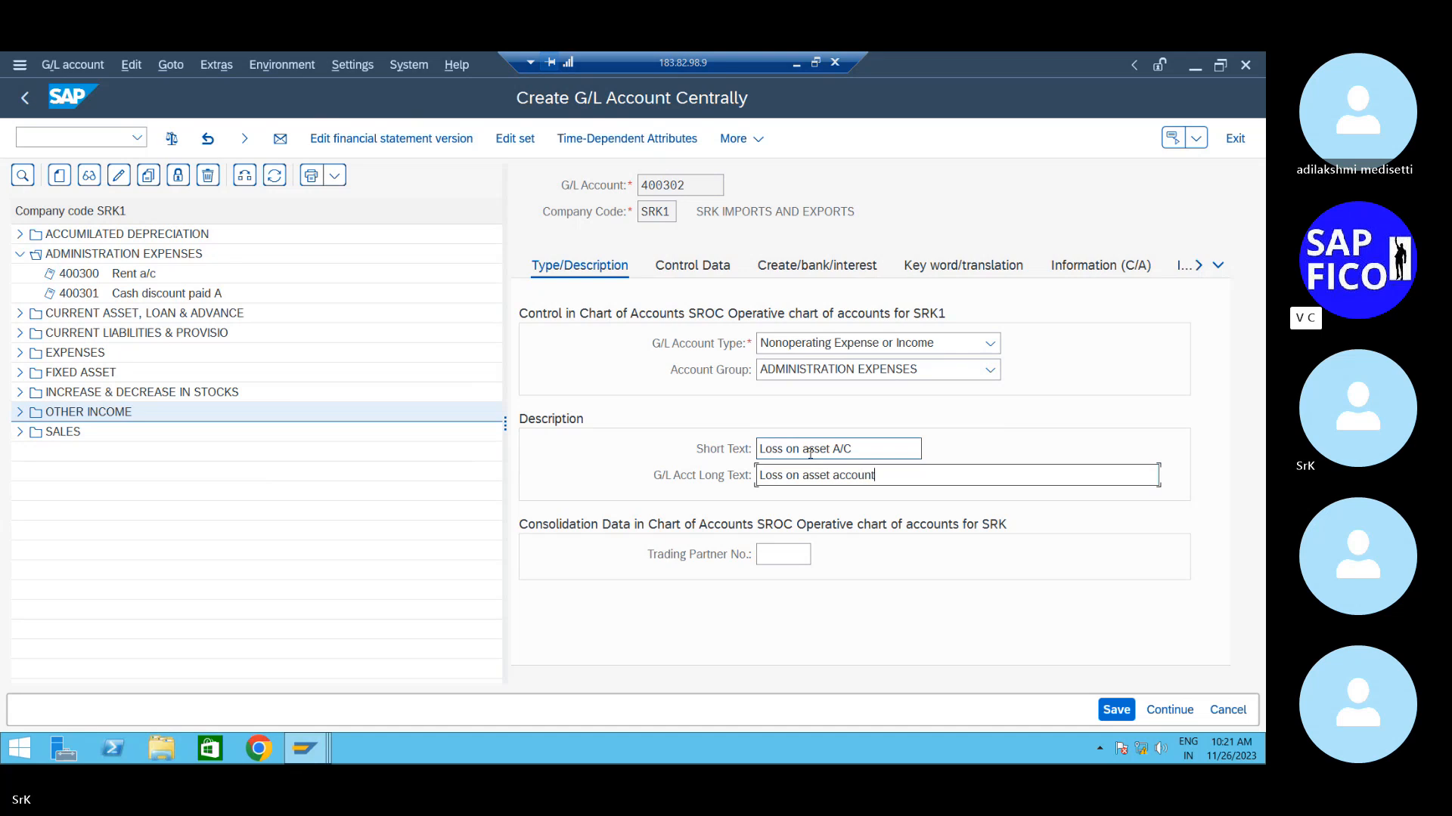
- Give account 400302 sort key 001 and field status group G001, then save it
click(714, 268)
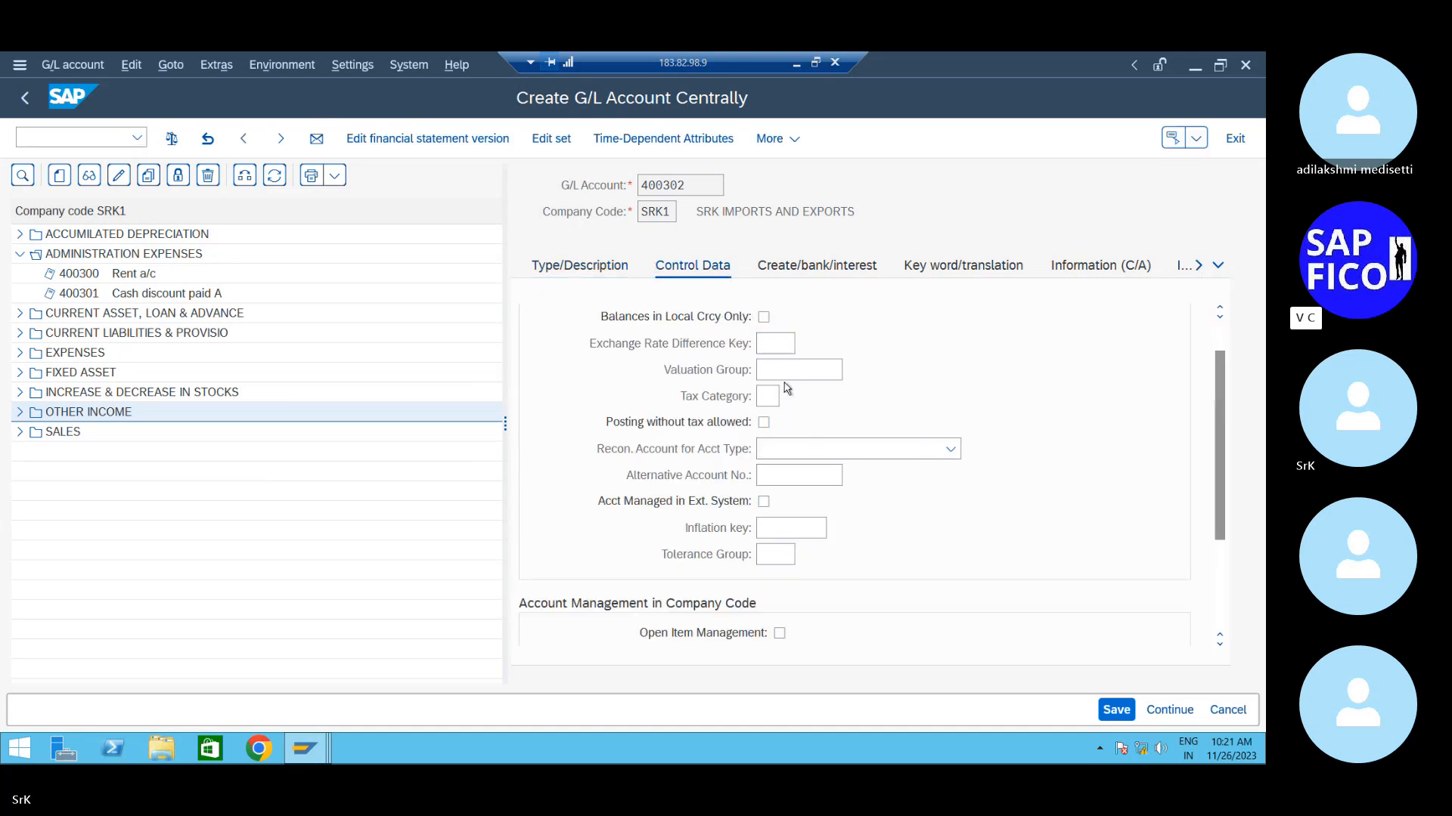
scroll(783, 383, down, 3)
click(785, 527)
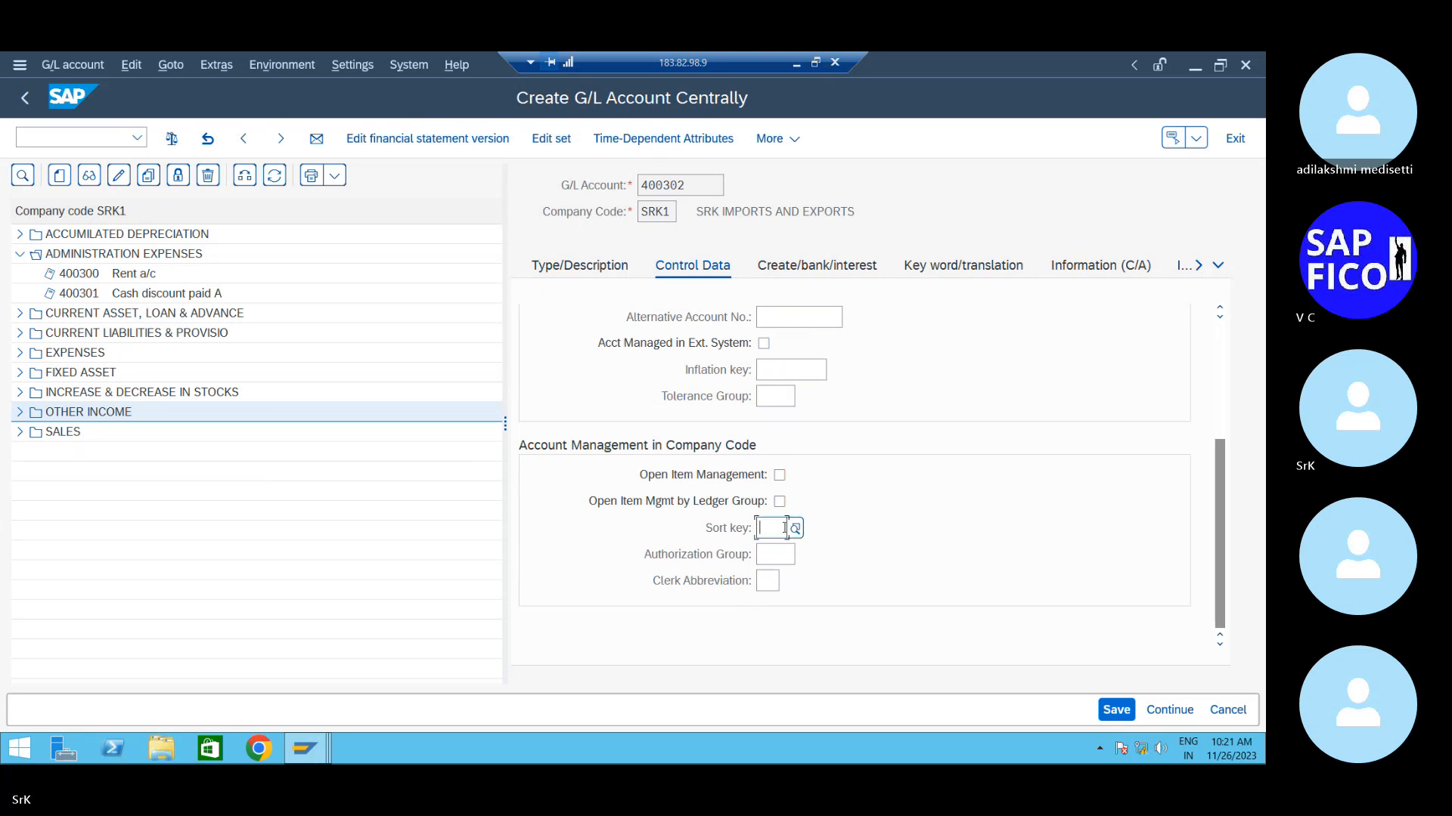
click(772, 553)
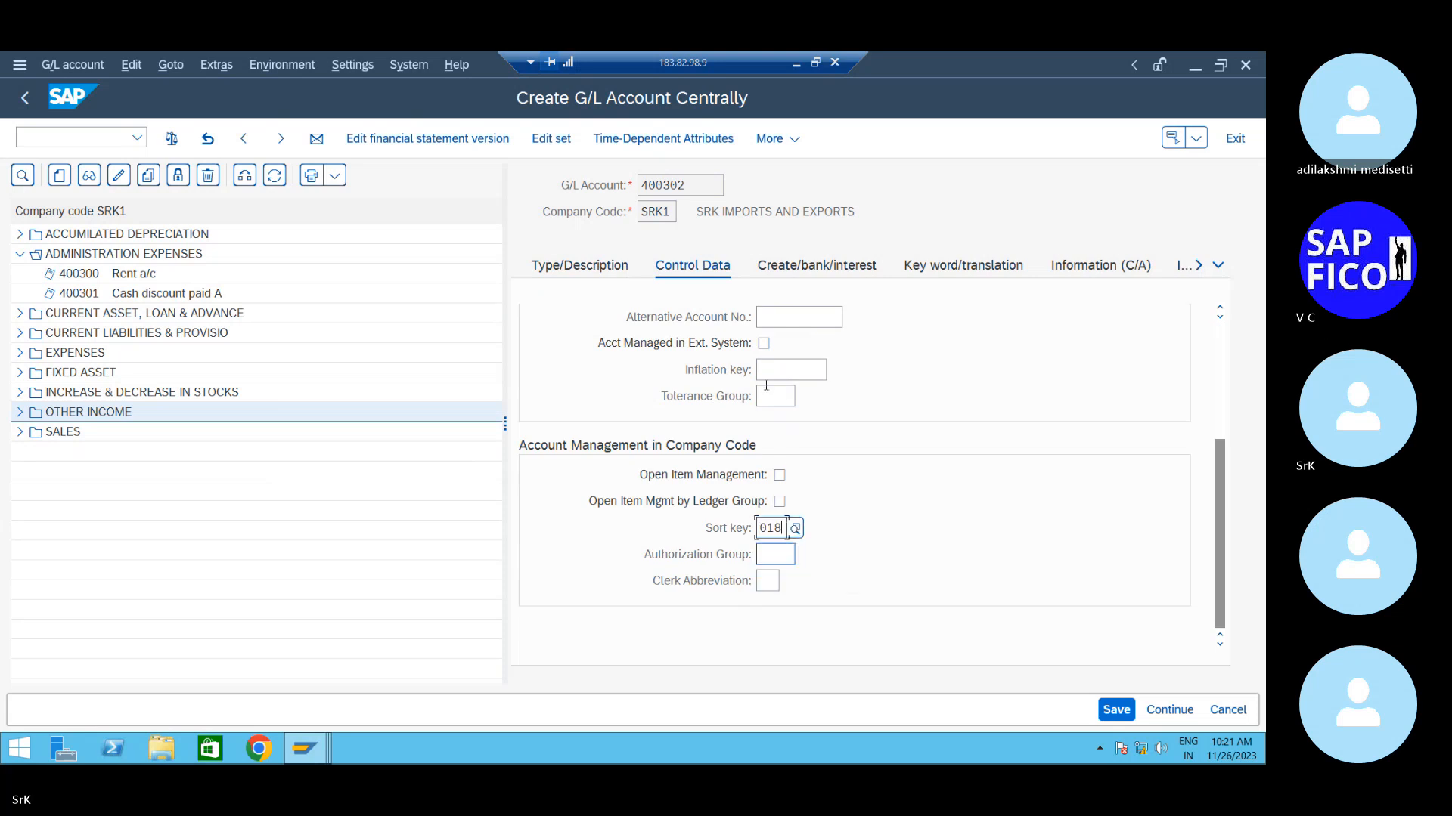
click(787, 266)
click(779, 347)
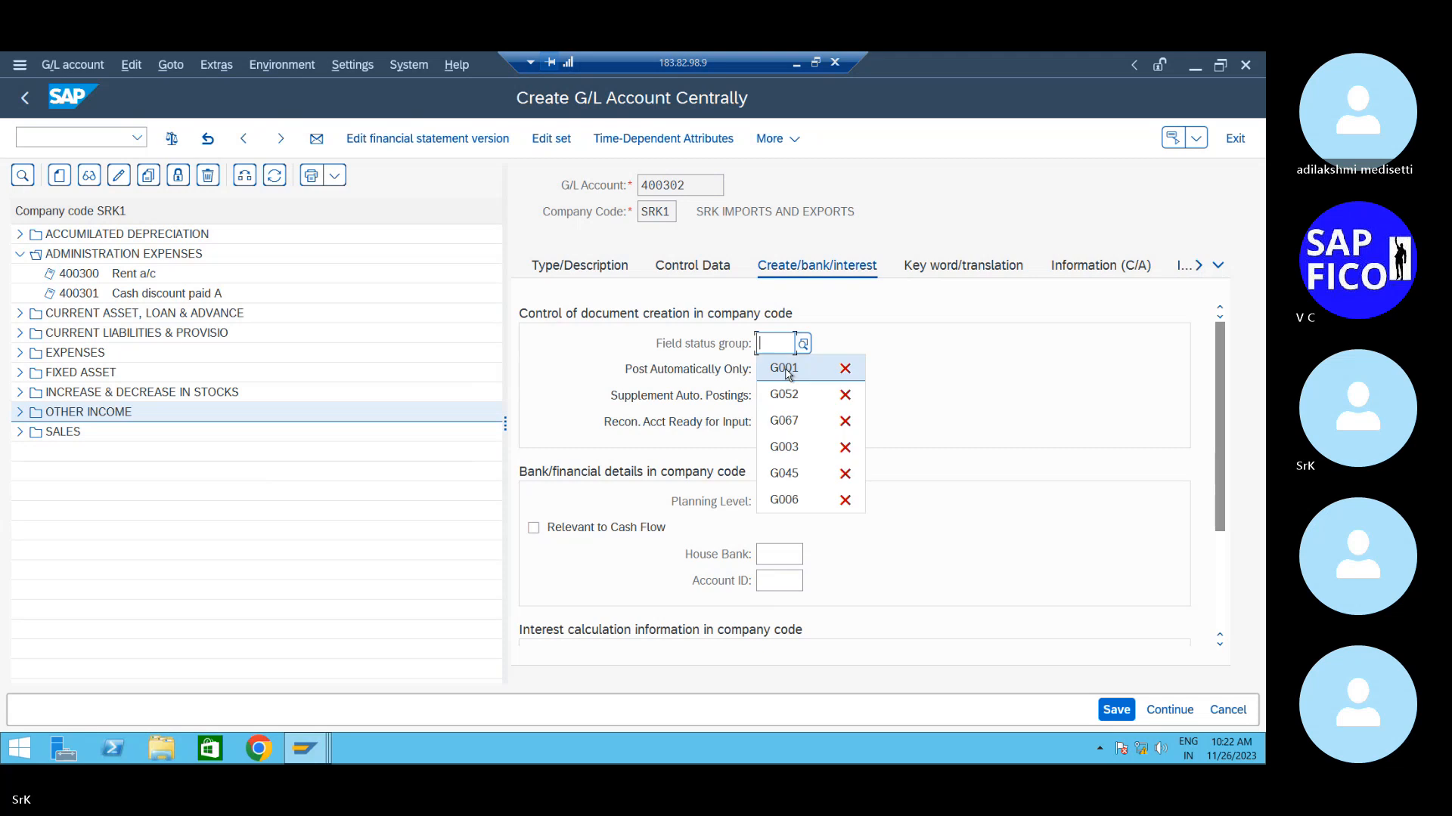
click(766, 367)
scroll(839, 535, down, 3)
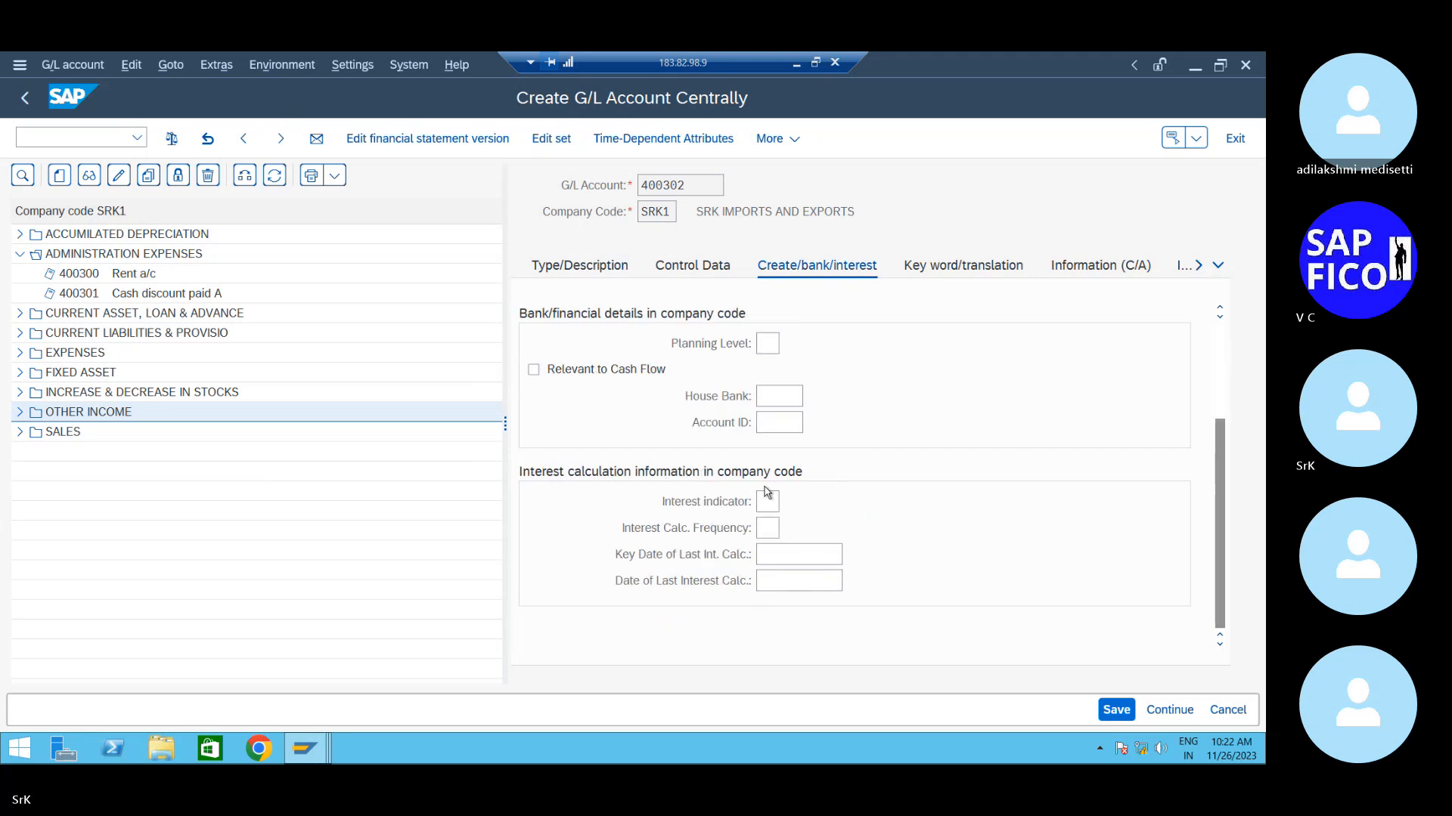
click(1116, 709)
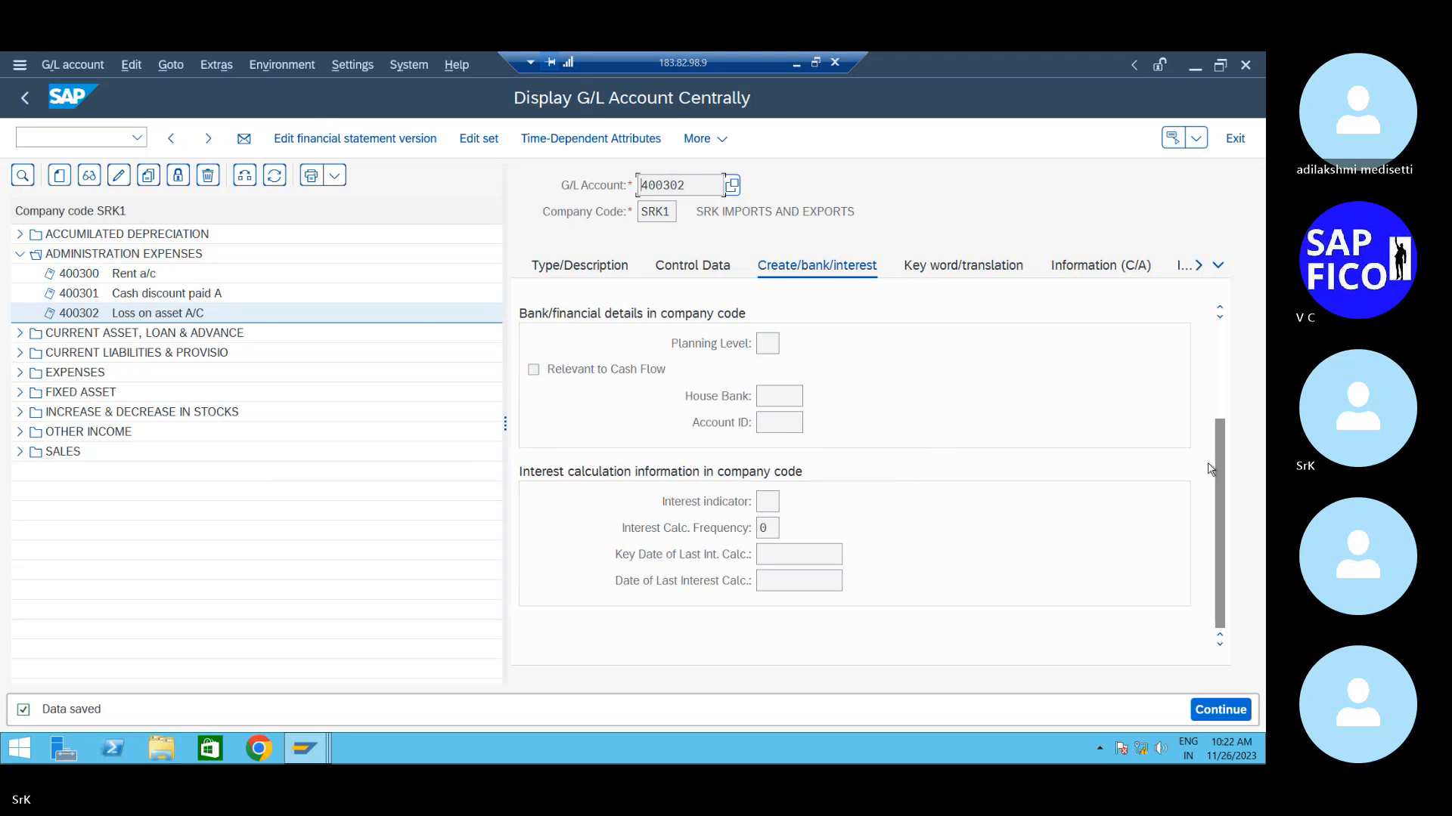
drag(1214, 464, 1196, 290)
click(579, 266)
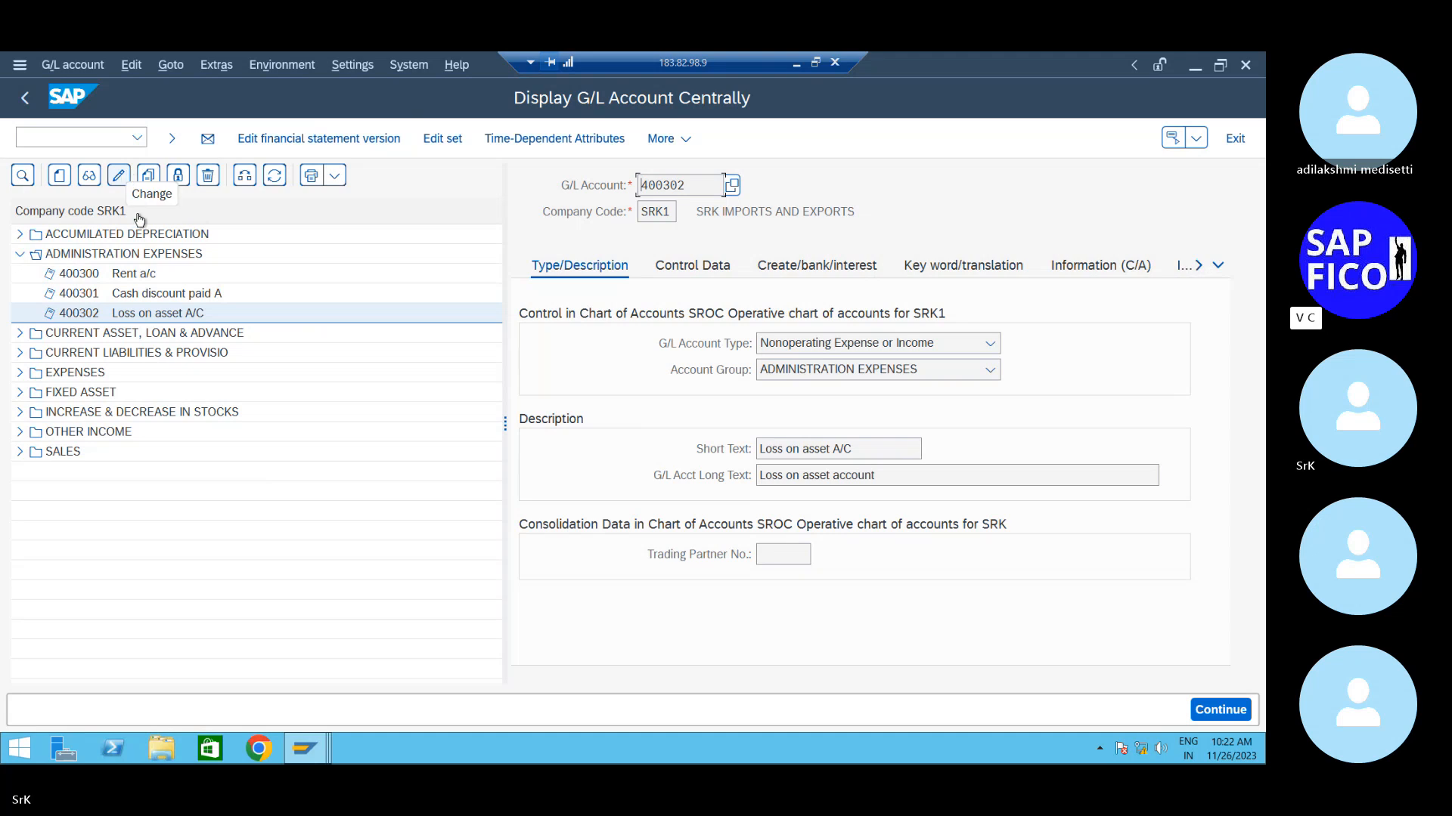
- Edit account 400302's short text to 'Loss sale asset A/C' and save the change
click(119, 176)
click(829, 454)
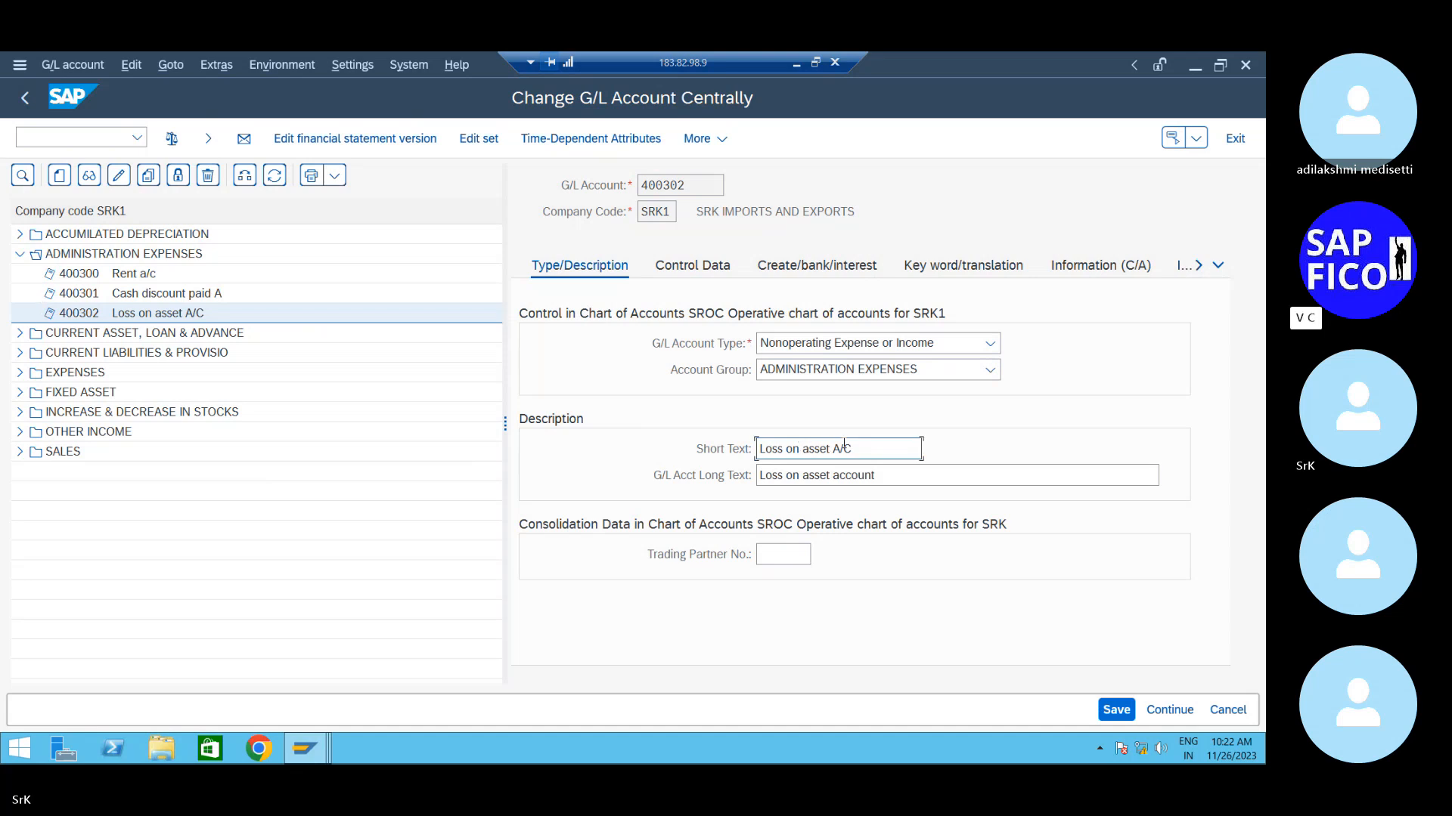
text(sa)
key(BackSpace)
key(BackSpace)
text(sa)
key(BackSpace)
key(BackSpace)
key(BackSpace)
key(BackSpace)
key(BackSpace)
text(sale)
click(1112, 708)
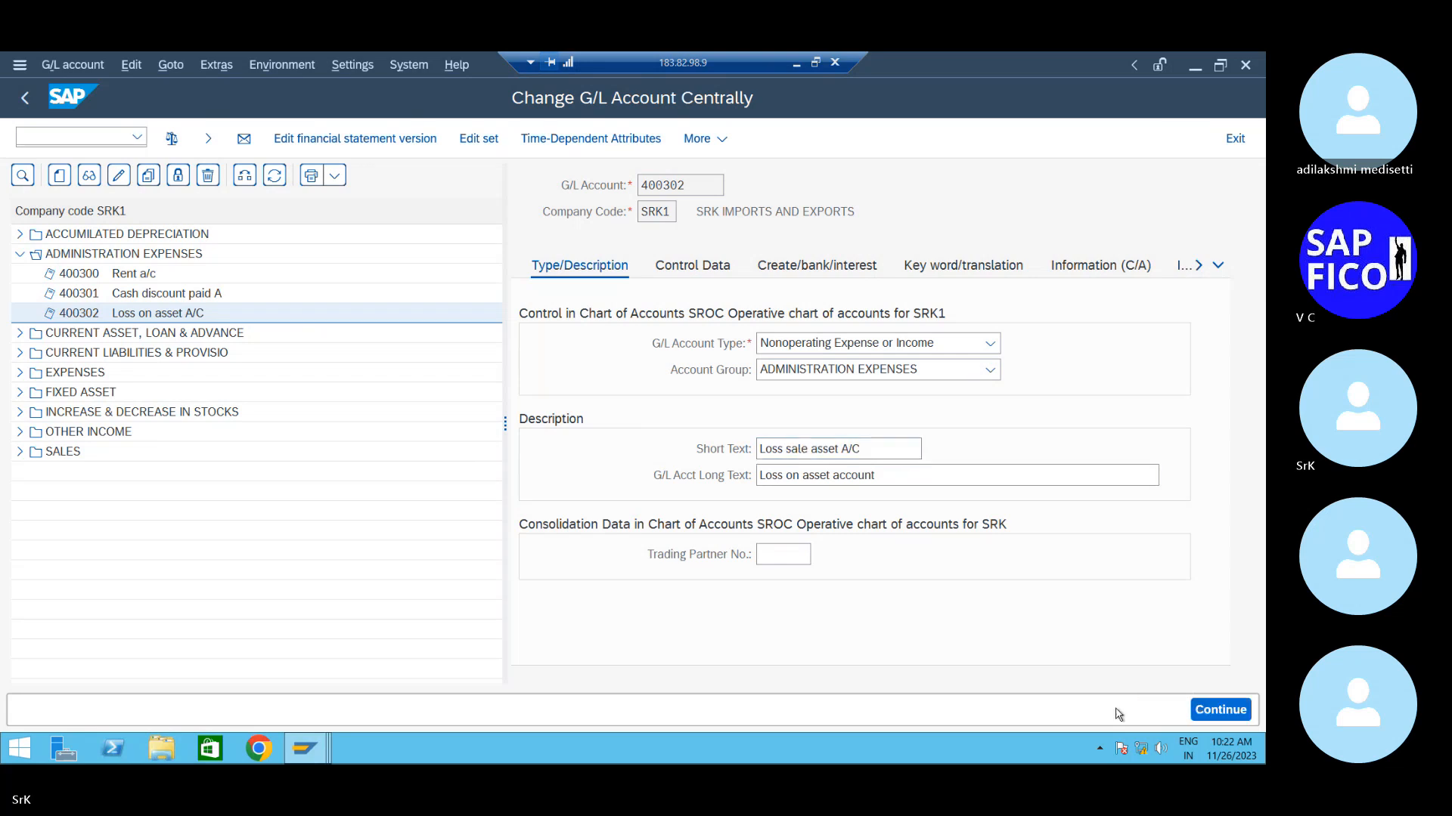
- Copy account 400302 to new number 400303, change its short text to 'Loss due to scrap', and save
click(148, 175)
click(300, 417)
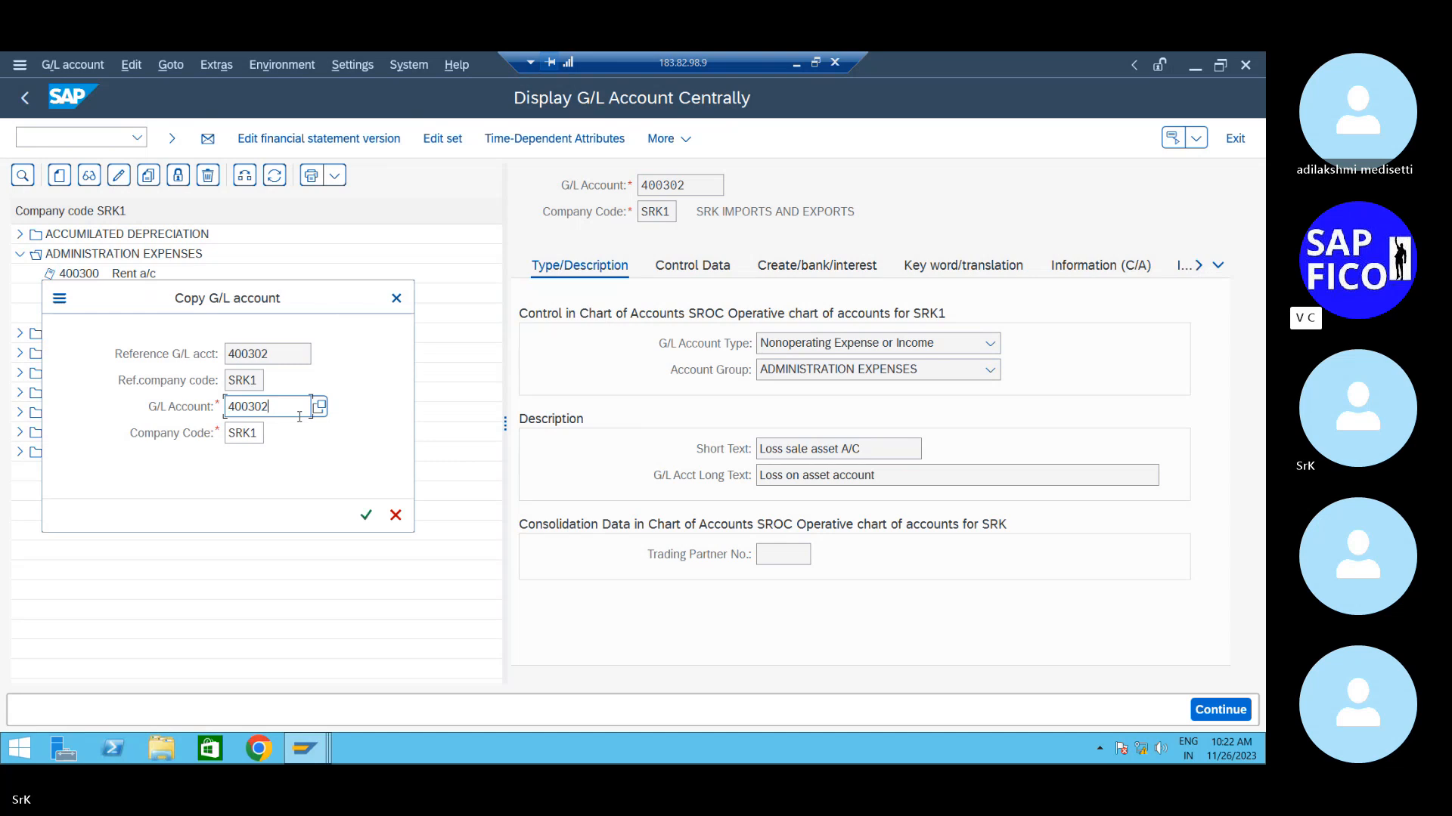
key(BackSpace)
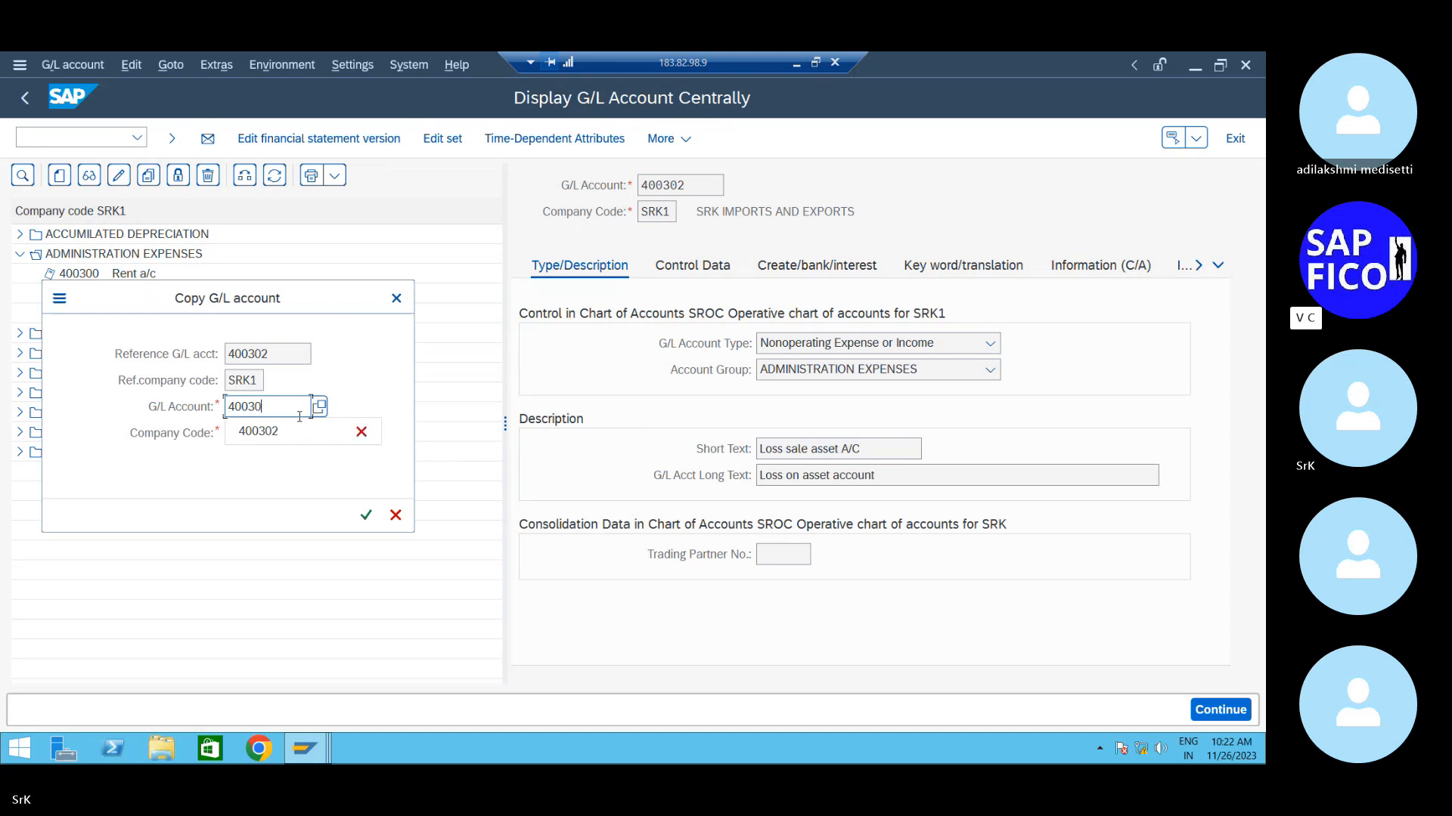
text(3)
key(Return)
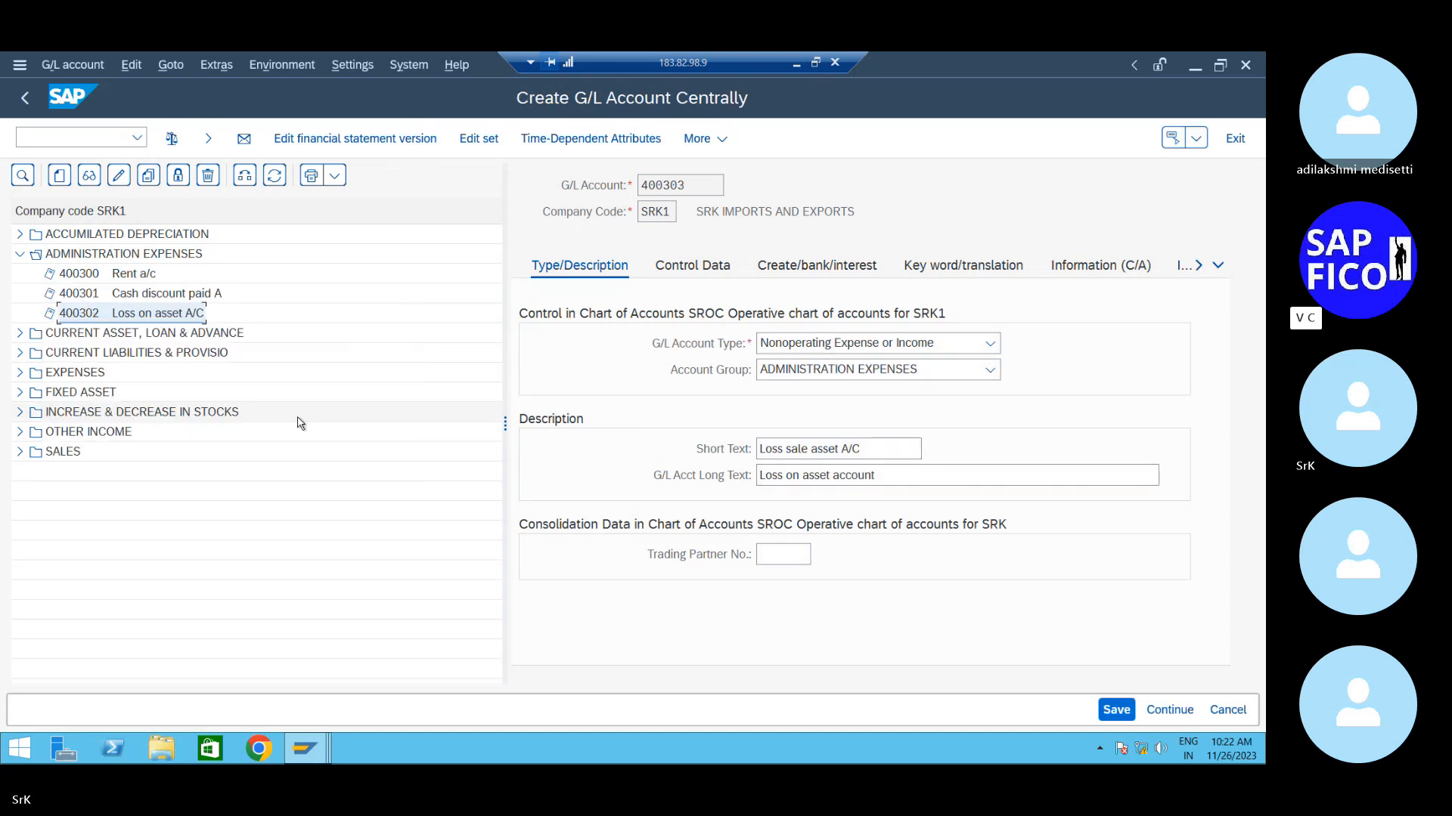
click(869, 450)
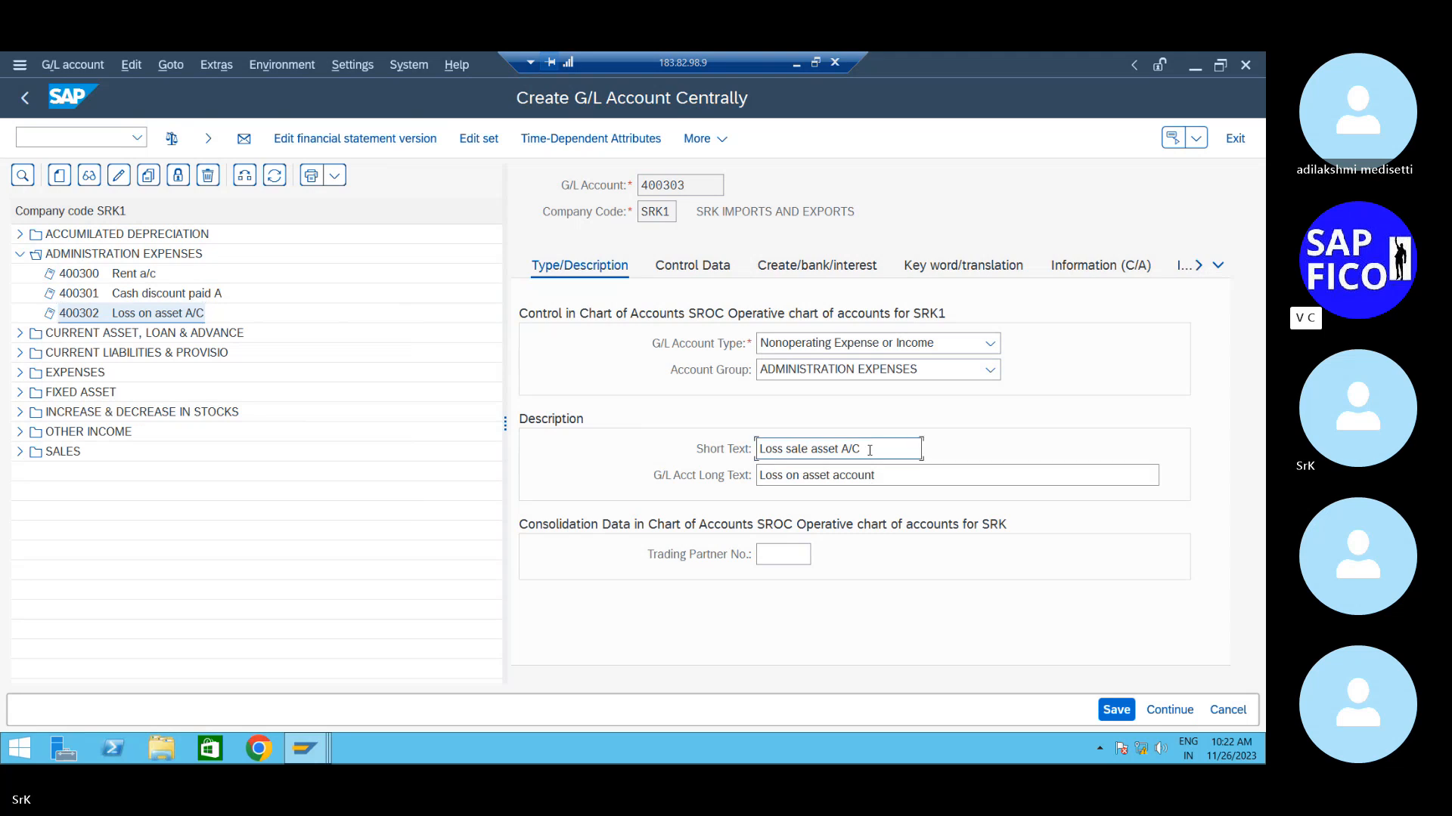
key(BackSpace)
key(BackSpace)
key(BackSpace)
key(BackSpace)
key(BackSpace)
key(BackSpace)
key(BackSpace)
key(BackSpace)
key(BackSpace)
key(BackSpace)
key(BackSpace)
key(BackSpace)
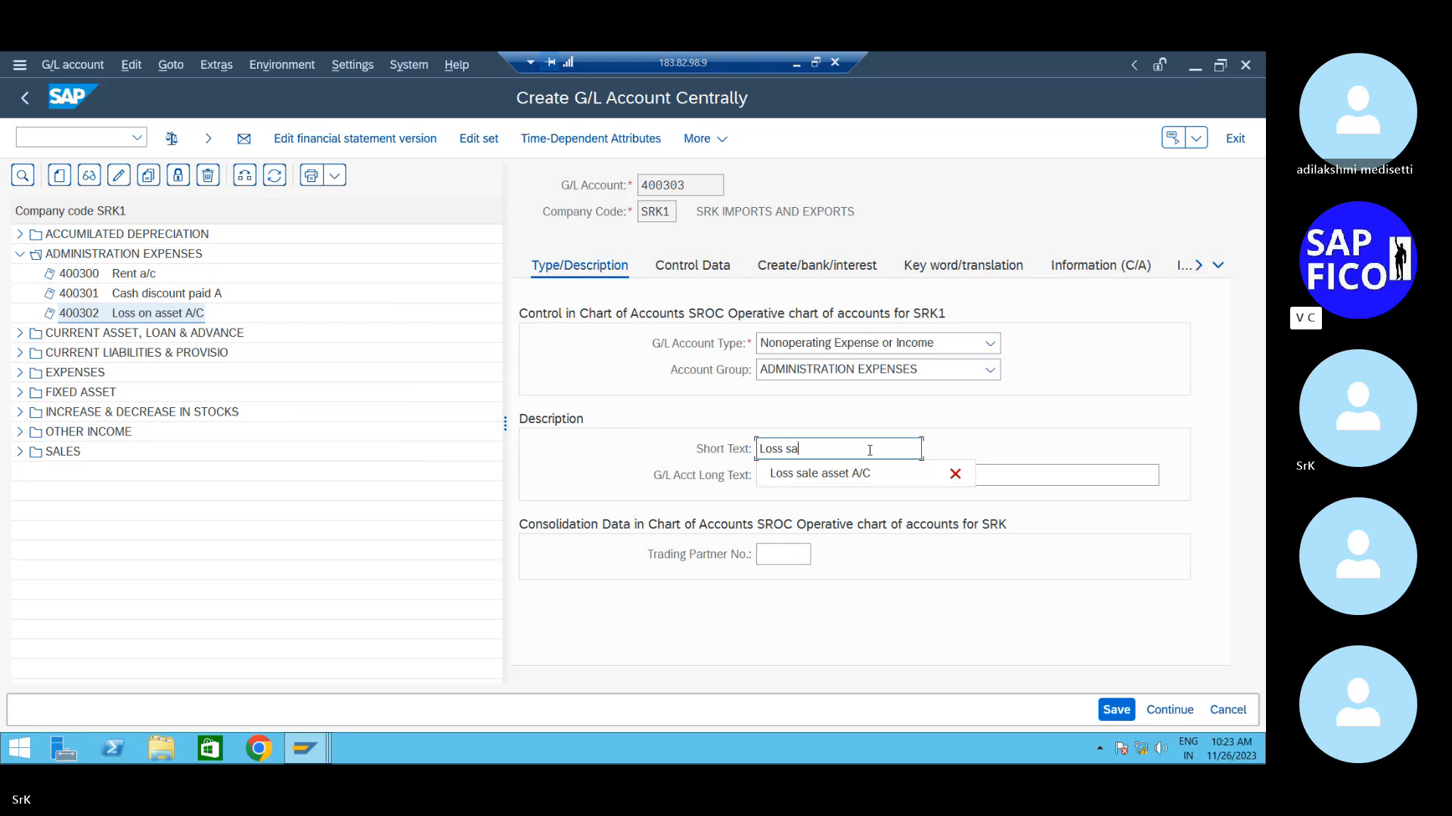
key(BackSpace)
key(BackSpace)
text(due to )
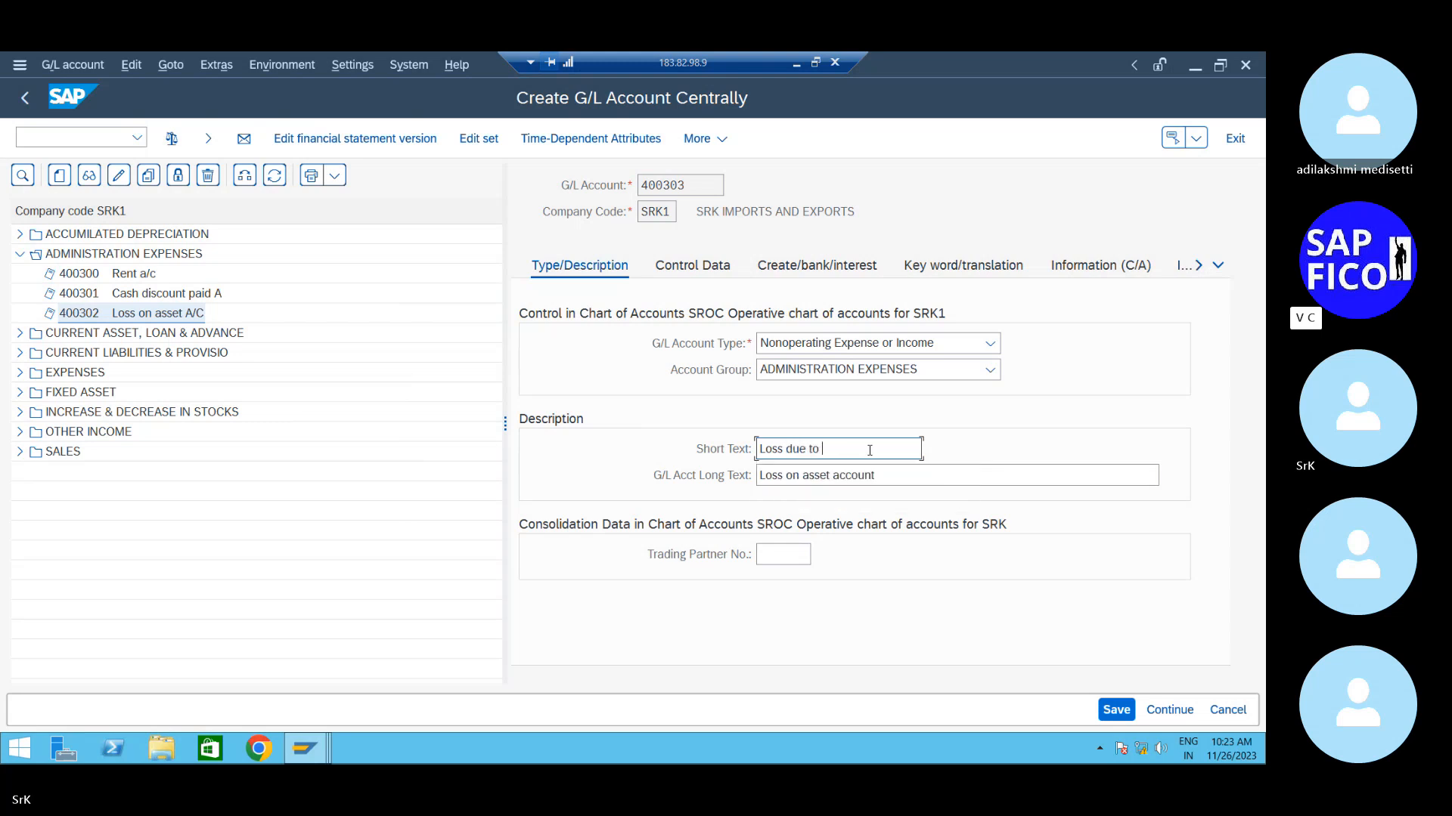
text(scrap A/)
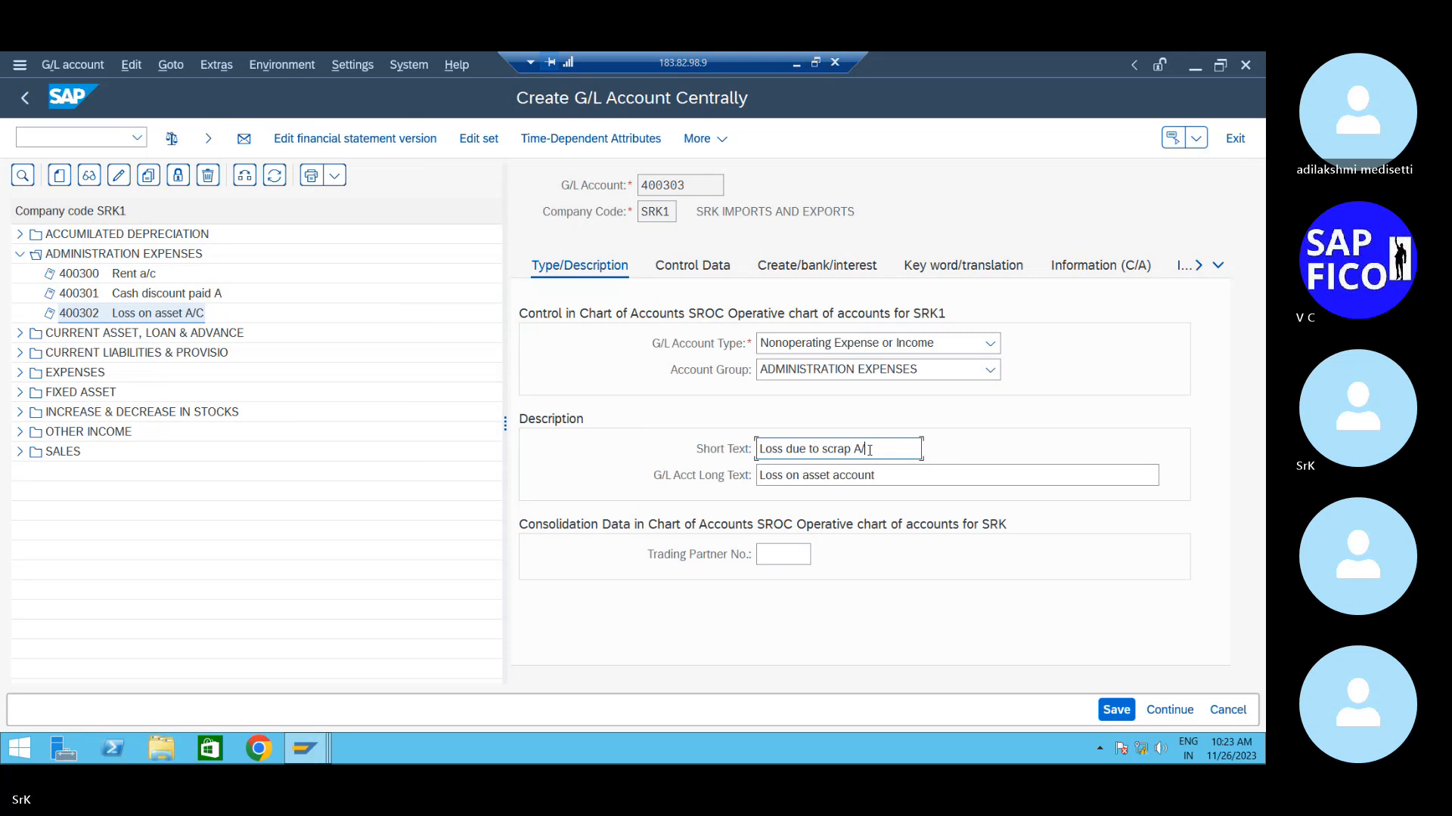
key(BackSpace)
key(BackSpace)
click(1116, 709)
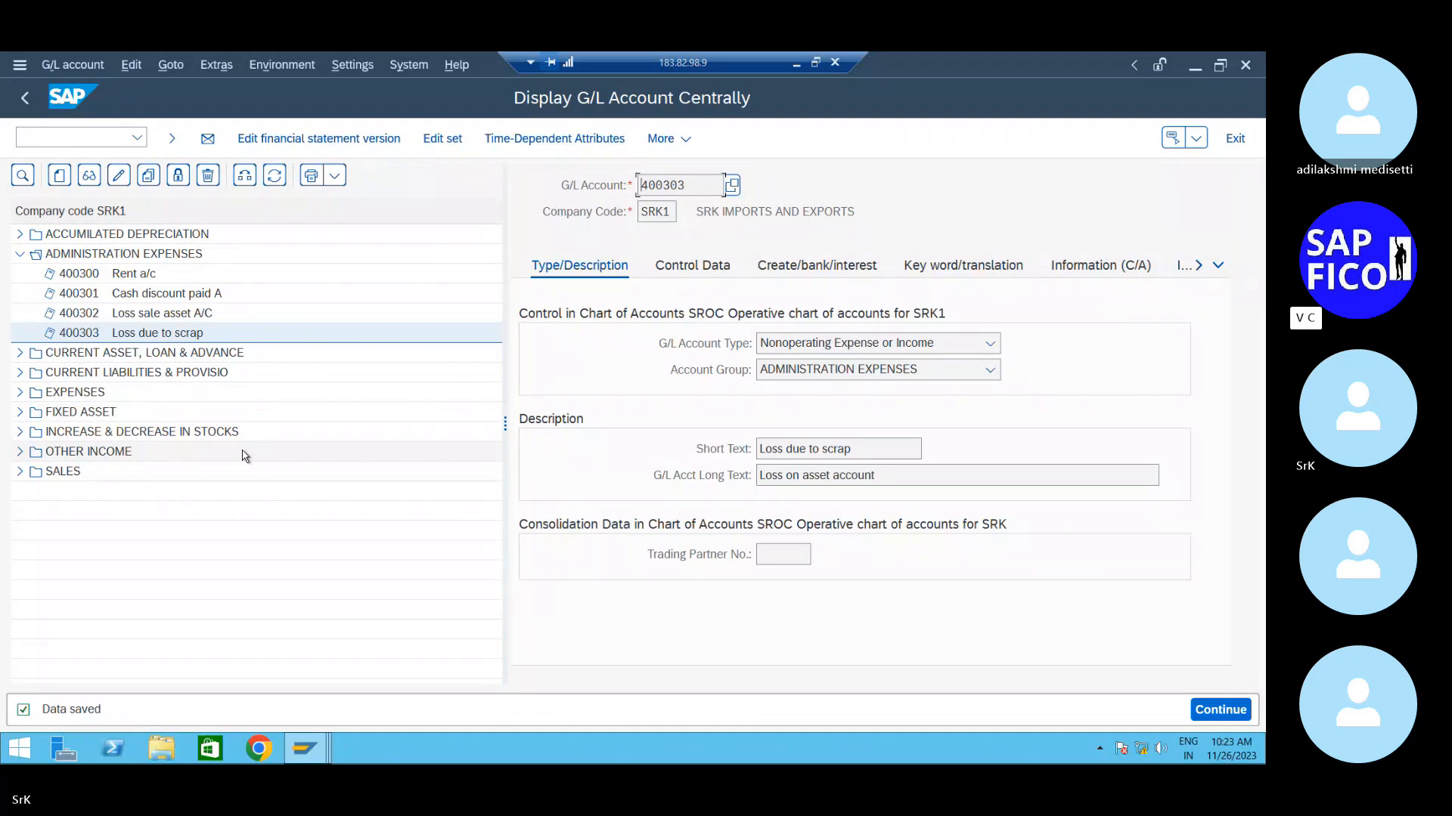
- Create G/L account 400500 as Primary Costs or Revenue in account group DEPRECIATION
click(24, 255)
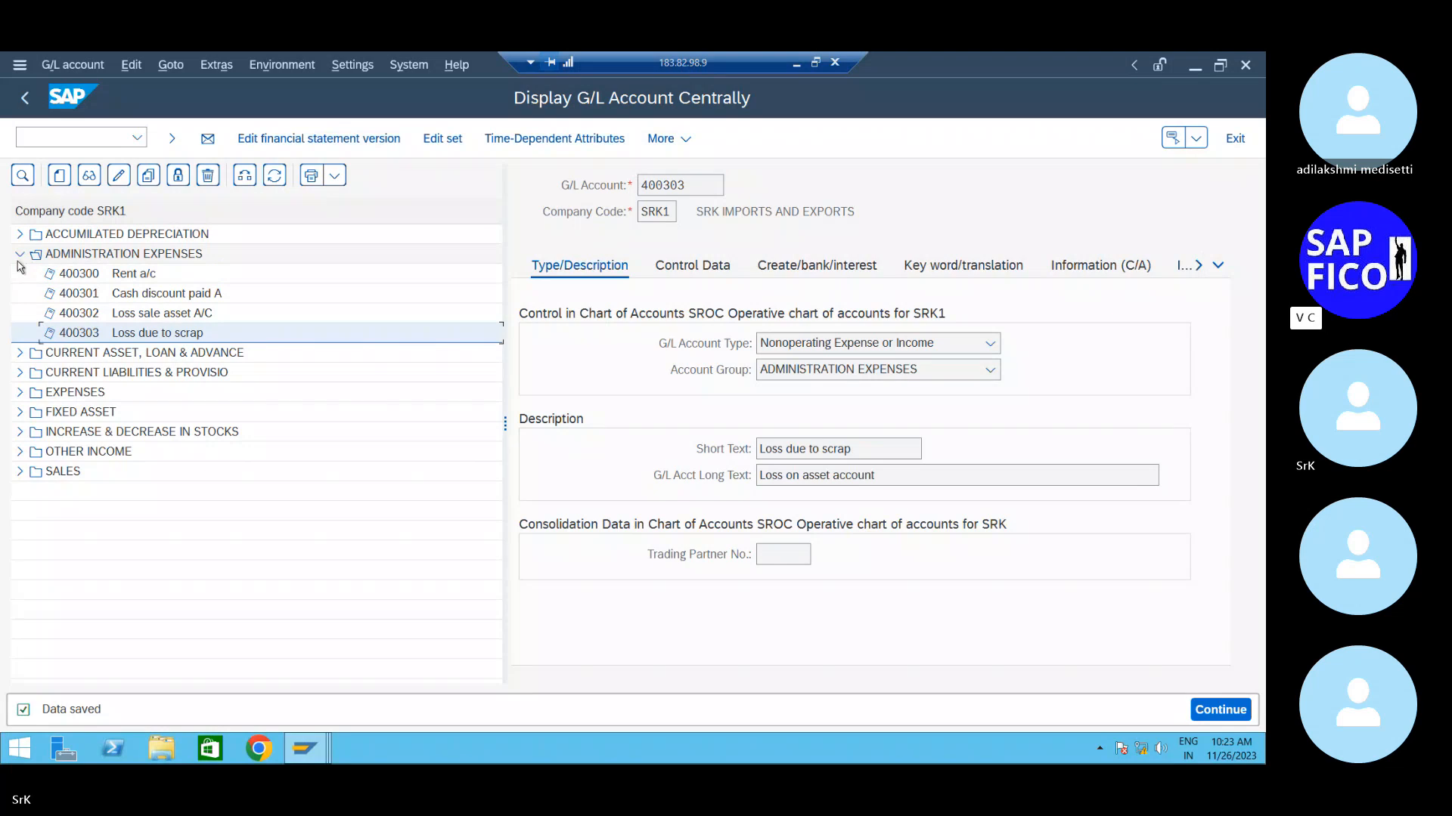
click(20, 254)
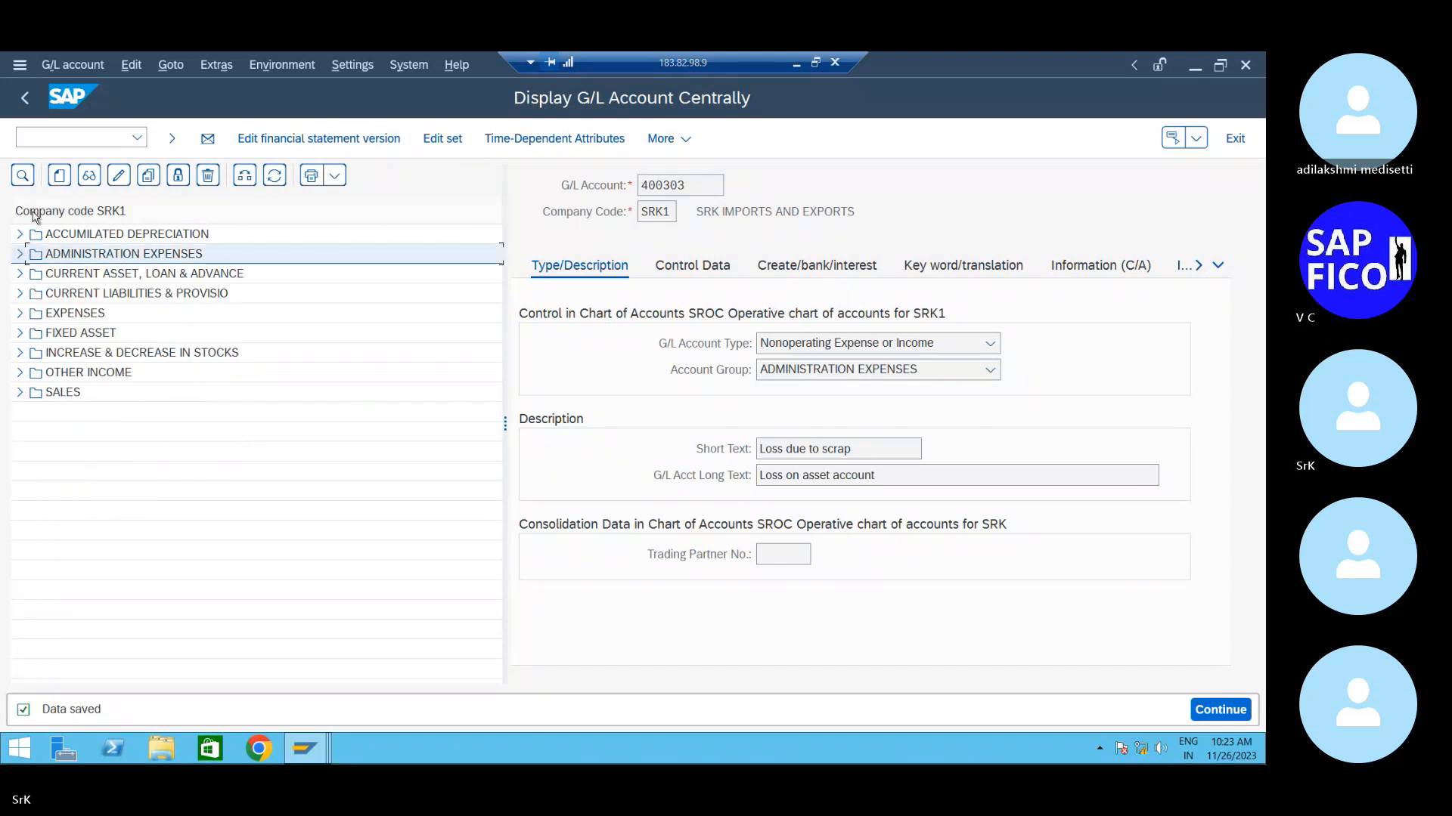
click(59, 176)
text(400)
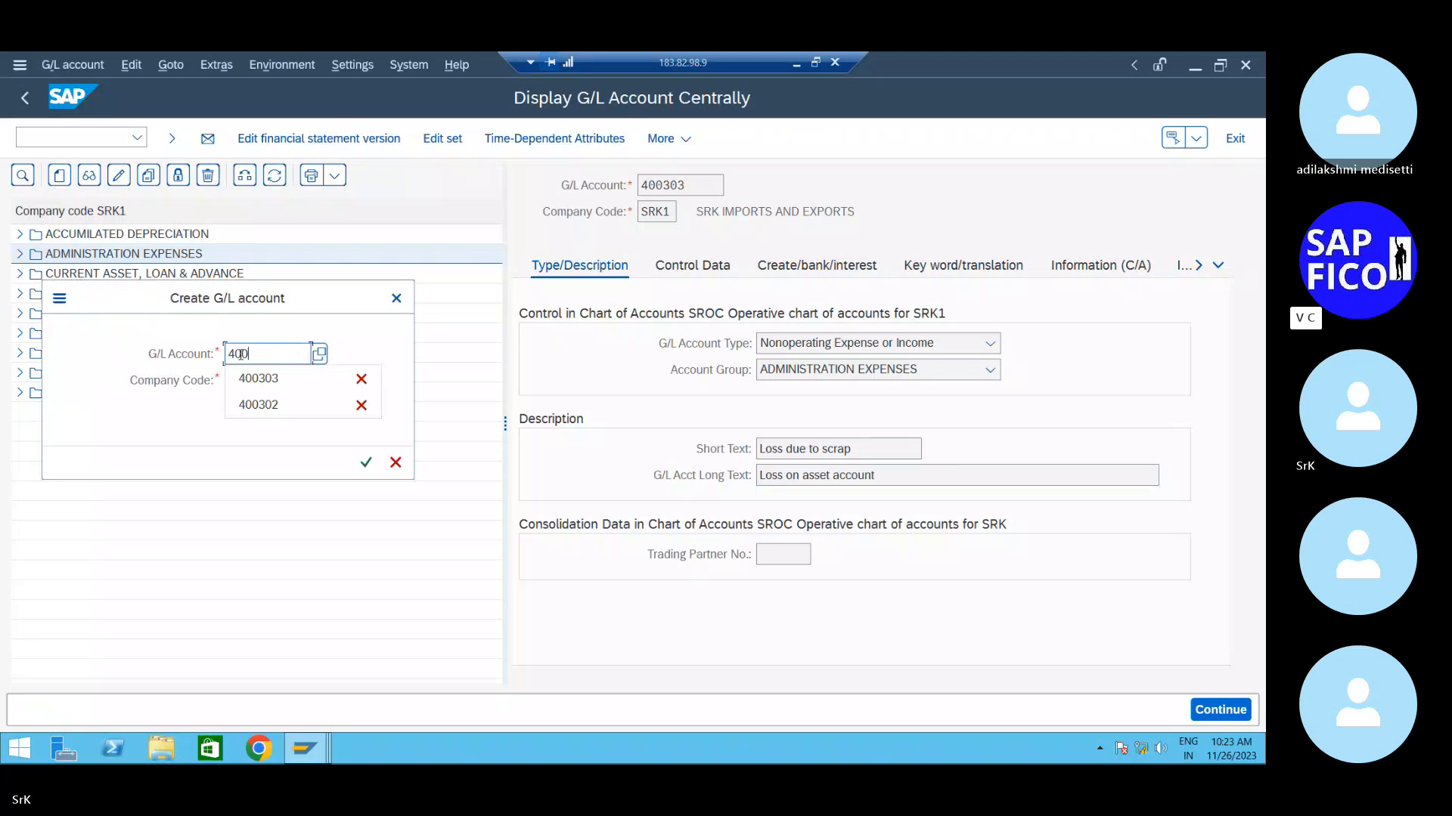
text(500)
key(Return)
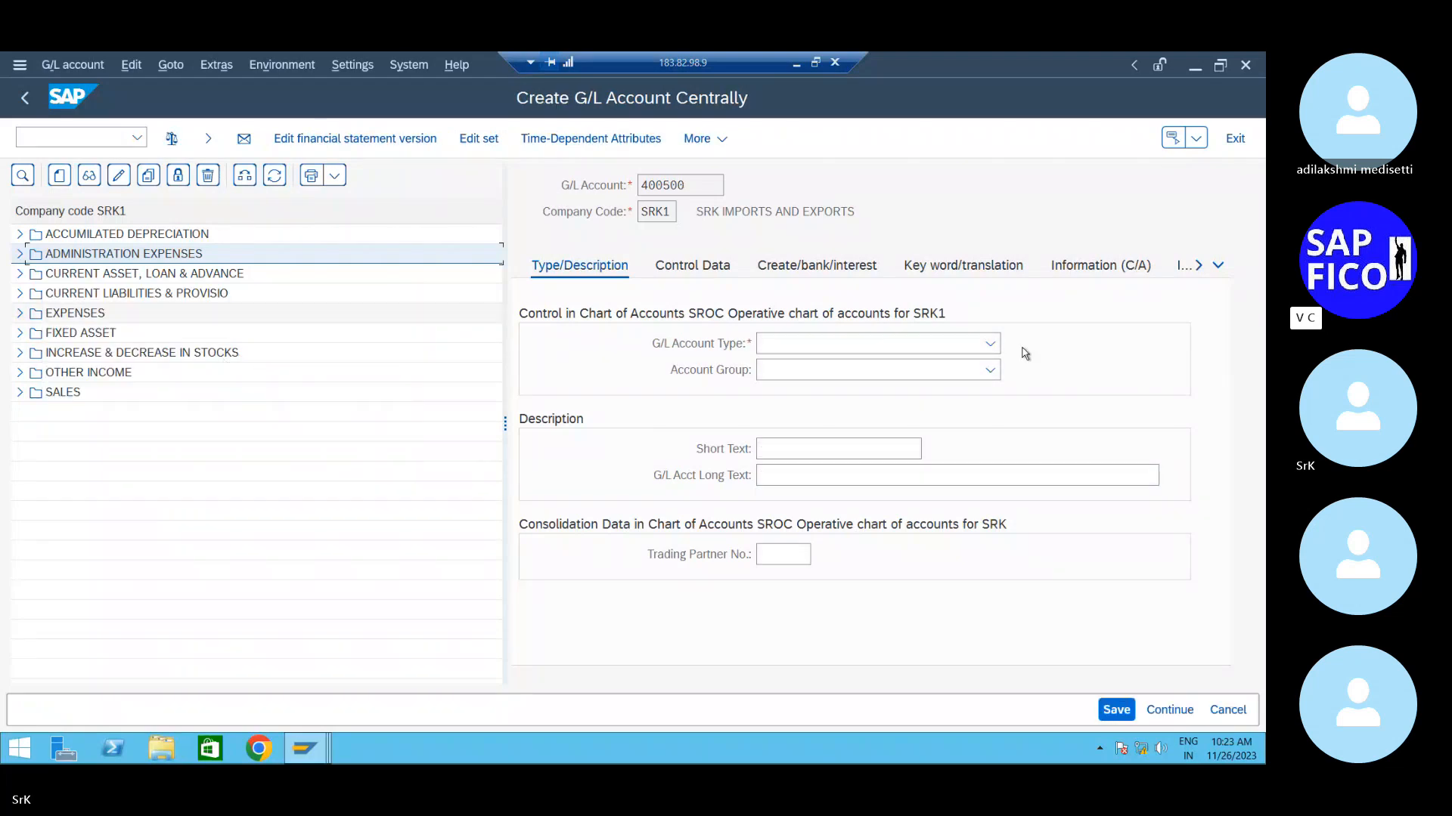
click(966, 346)
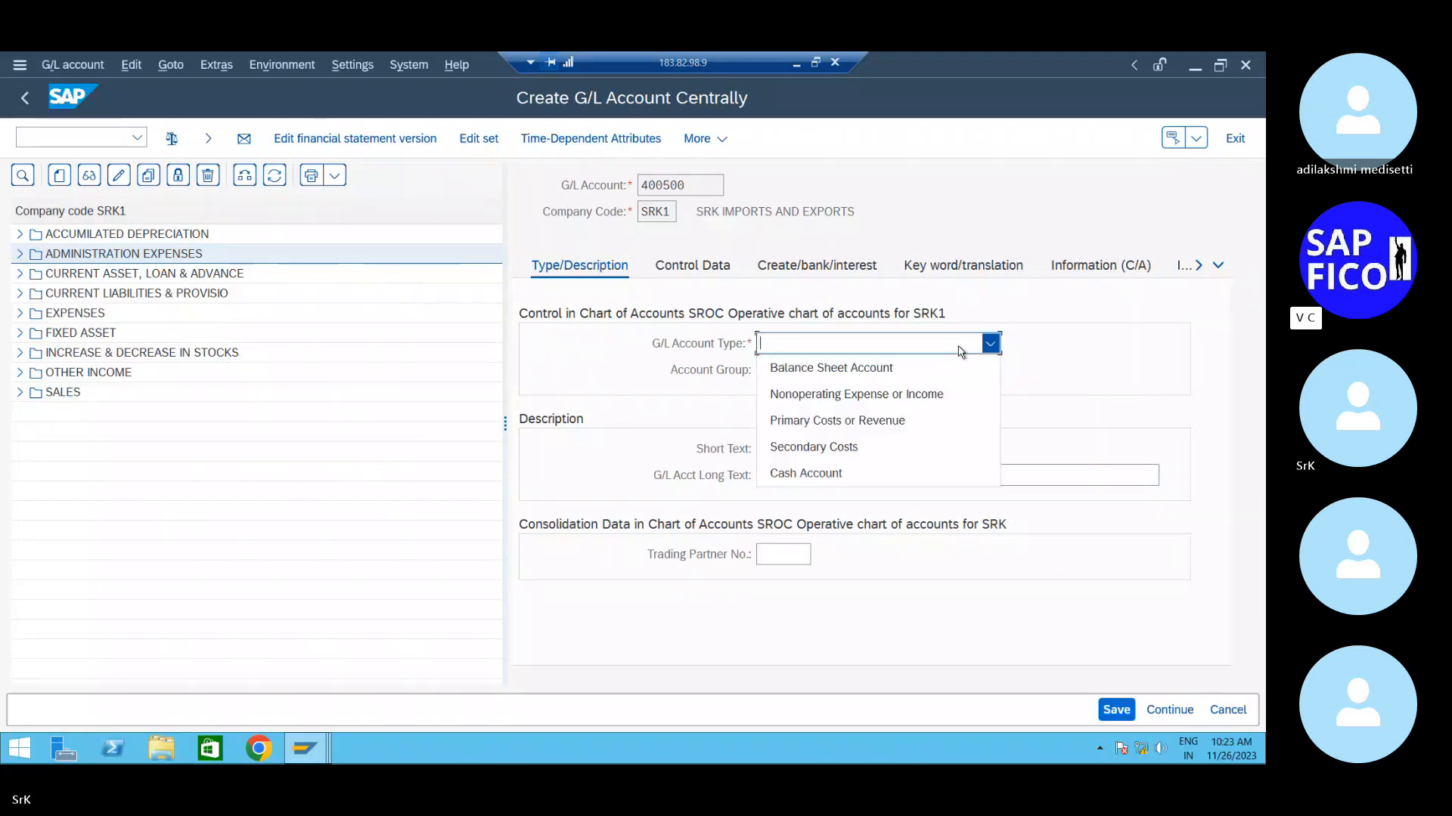
click(898, 419)
click(919, 374)
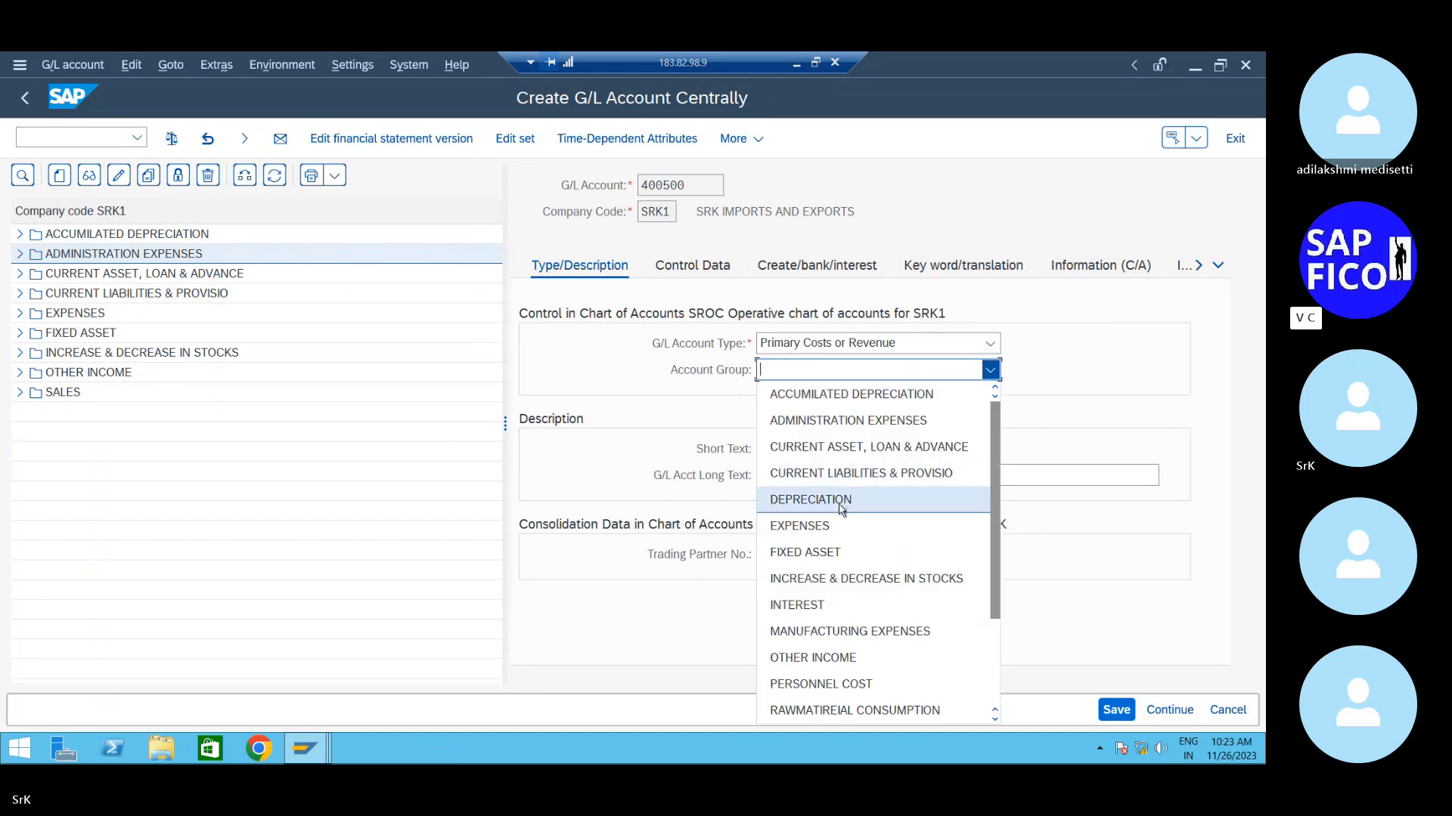
click(842, 502)
- Enter short text 'Depreciation A/C' and long text 'Depreciation account'
click(837, 445)
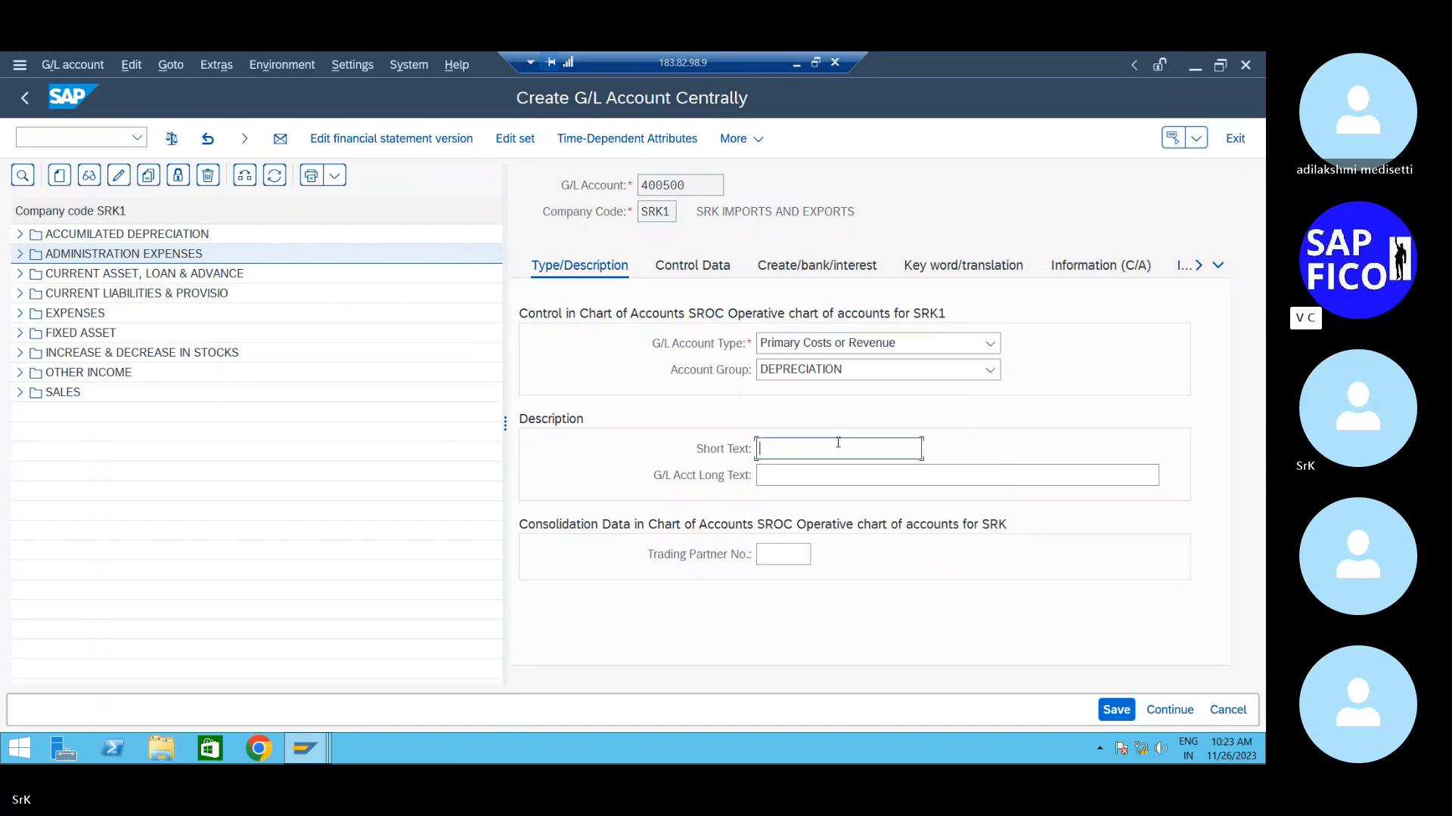
text(Depreciation A/C)
key(Tab)
text(Depr)
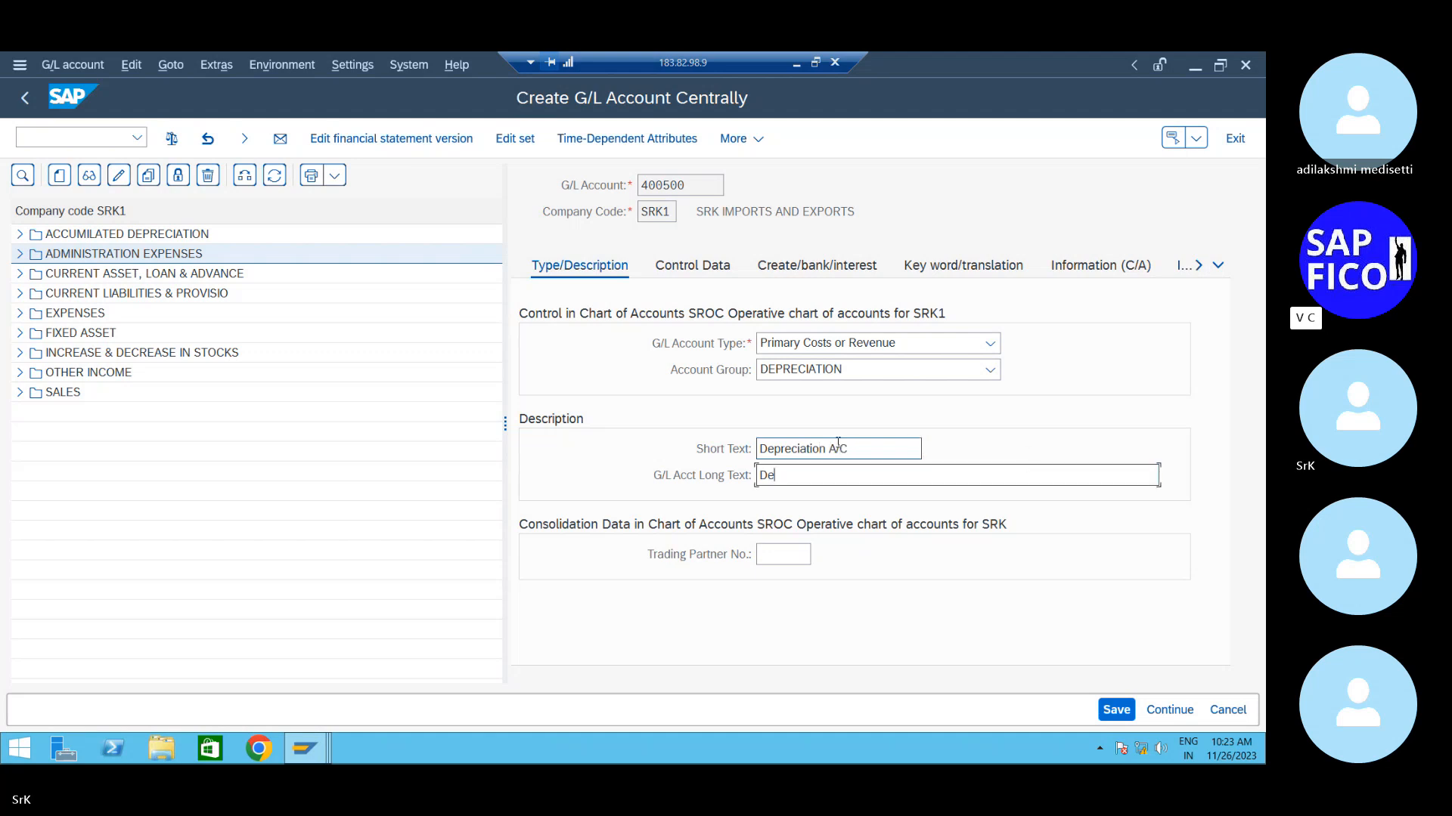
text(eciat)
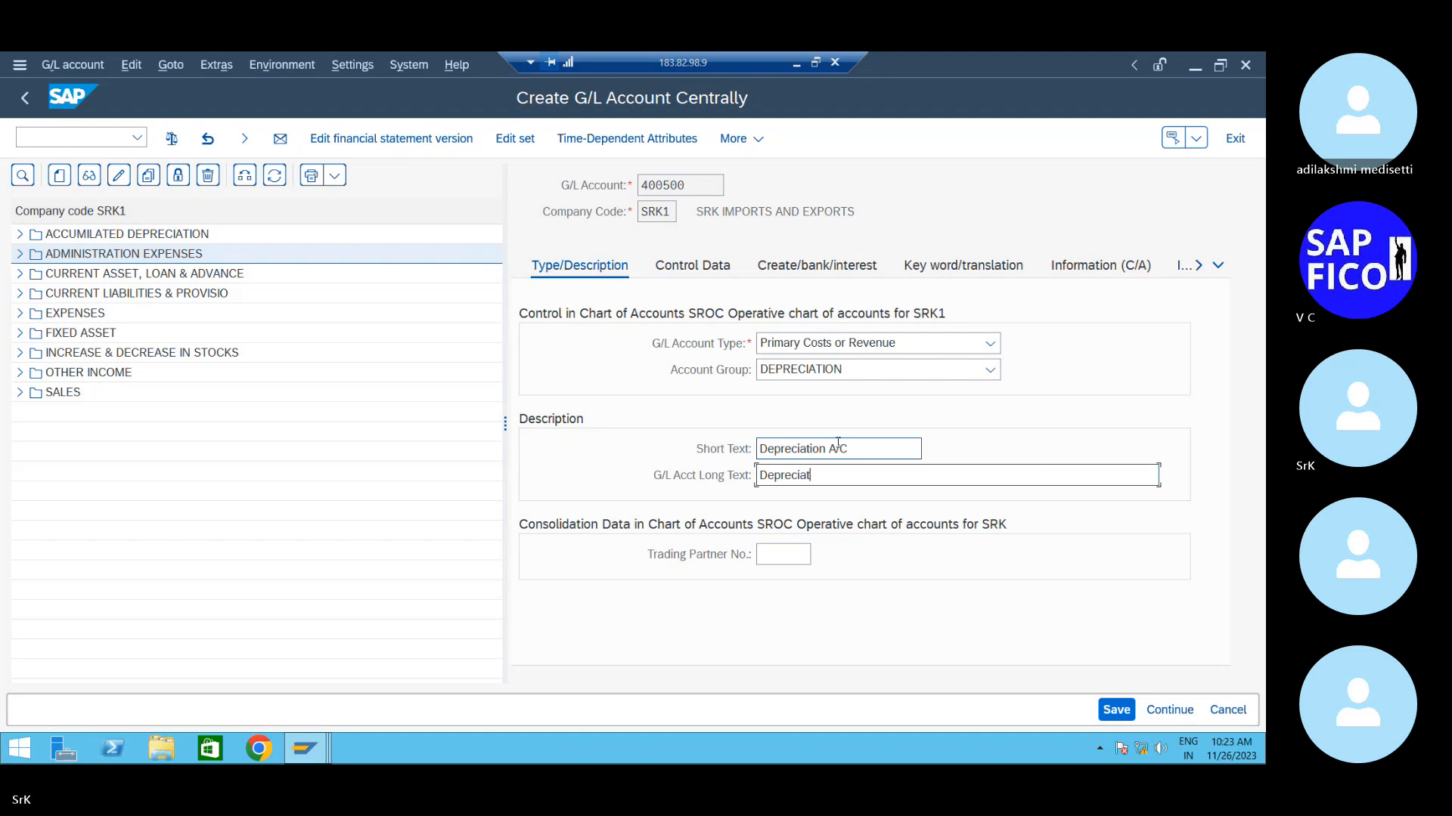
text(ion account)
- Enter sort key 018 in the account's control data
click(673, 264)
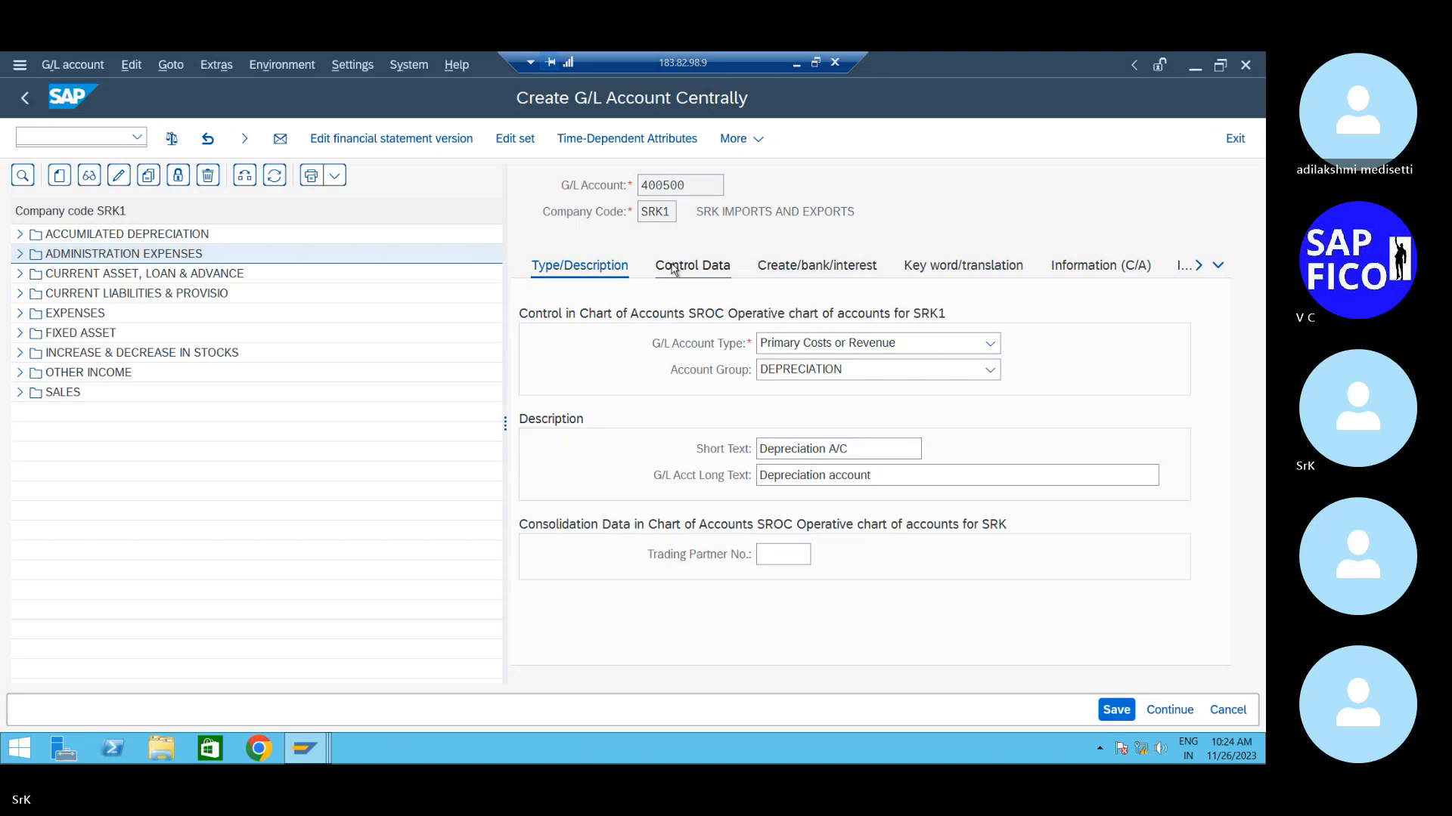
scroll(771, 400, up, 2)
scroll(787, 457, down, 4)
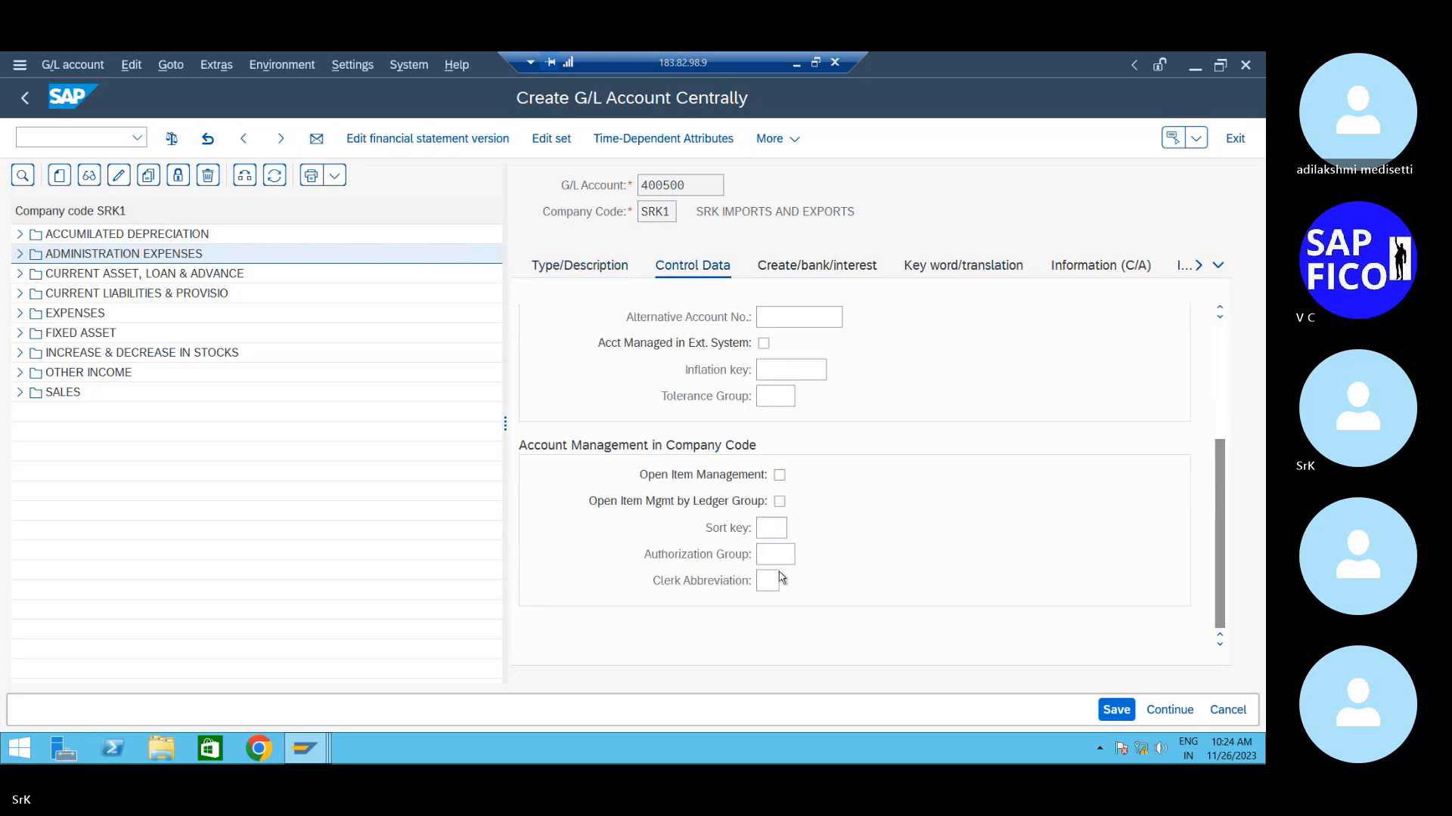
click(769, 529)
text(018)
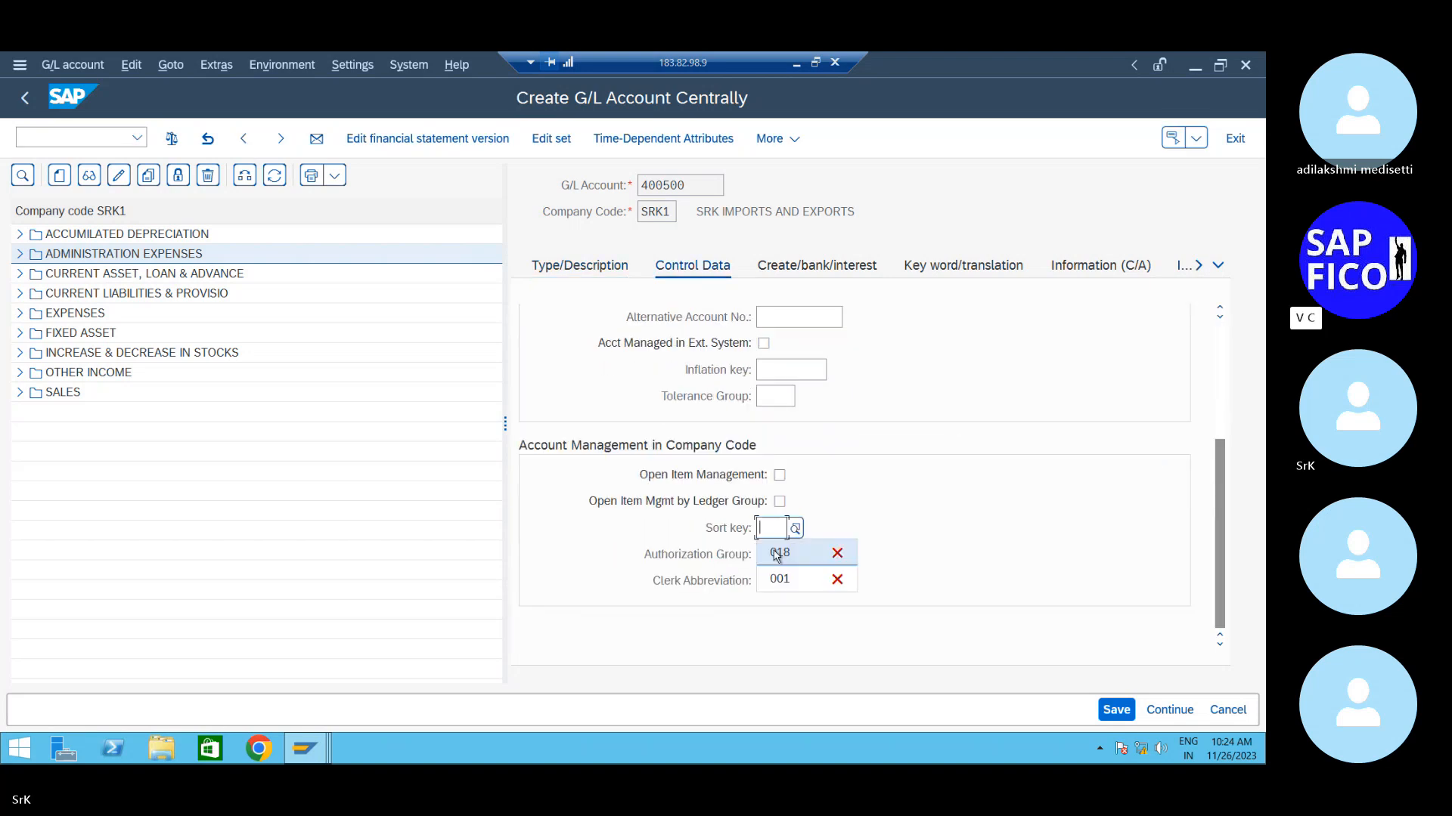
- Pick field status group G001 for account 400500 and save it
click(816, 265)
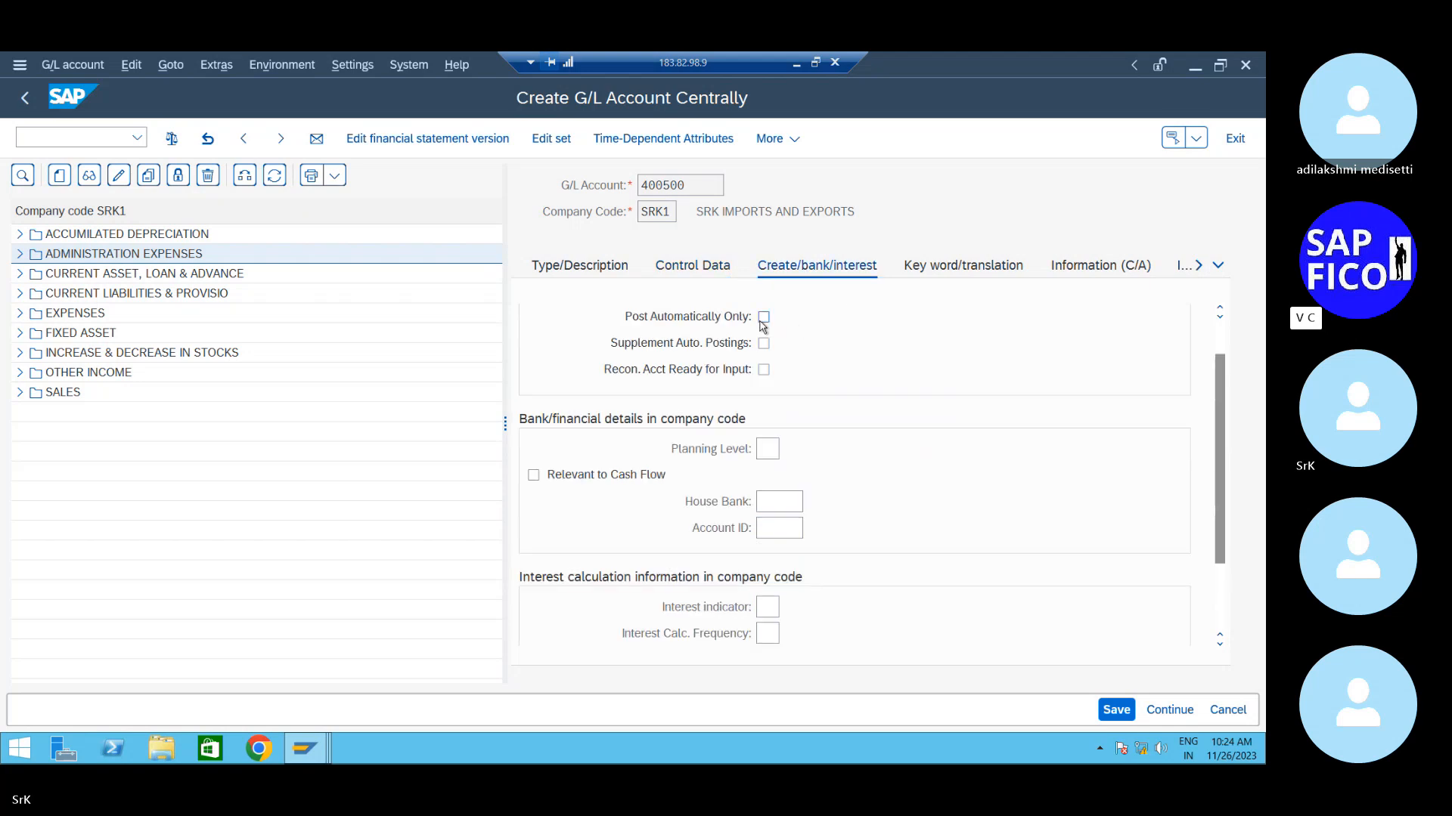
scroll(859, 437, up, 1)
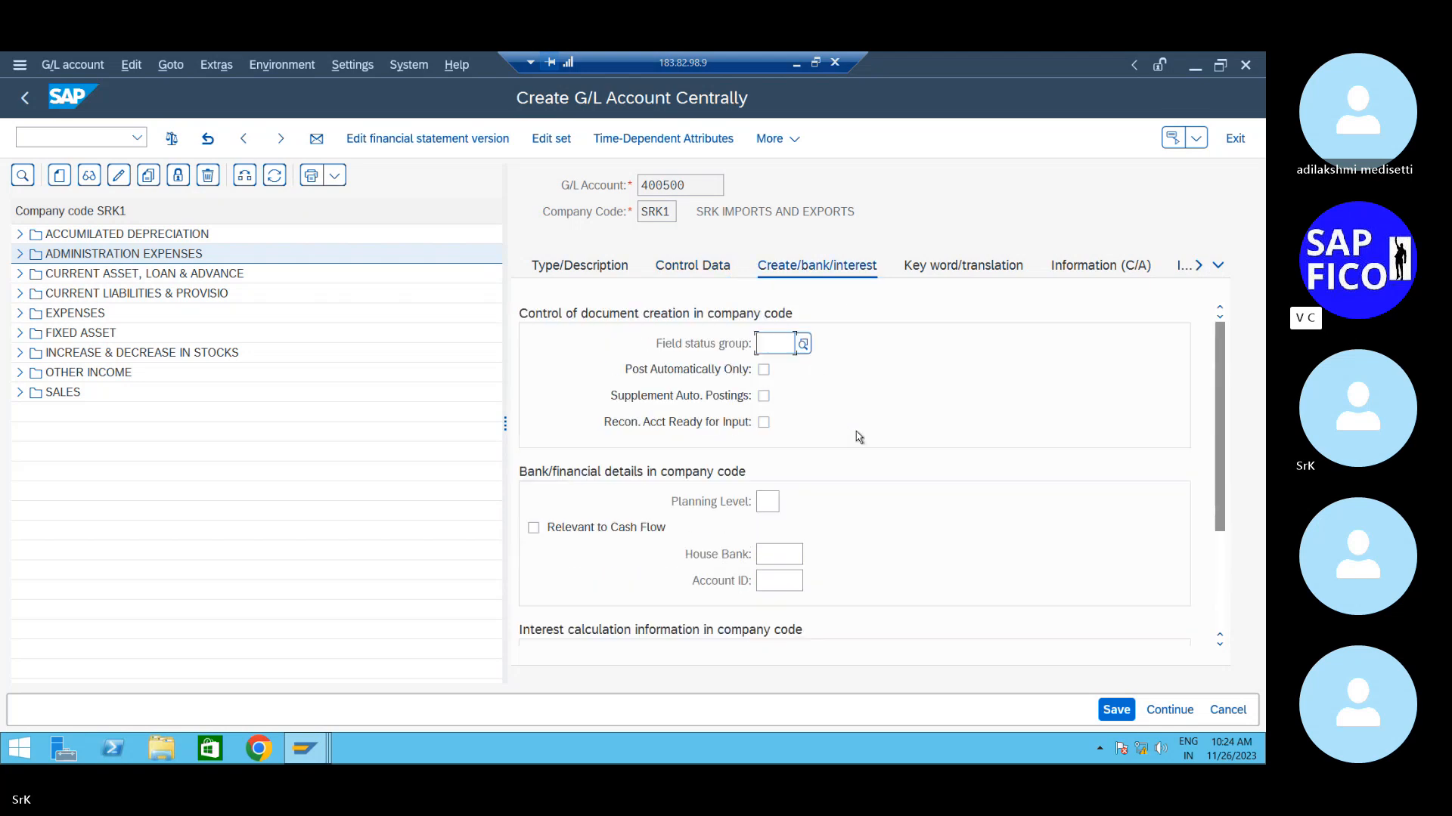
click(801, 346)
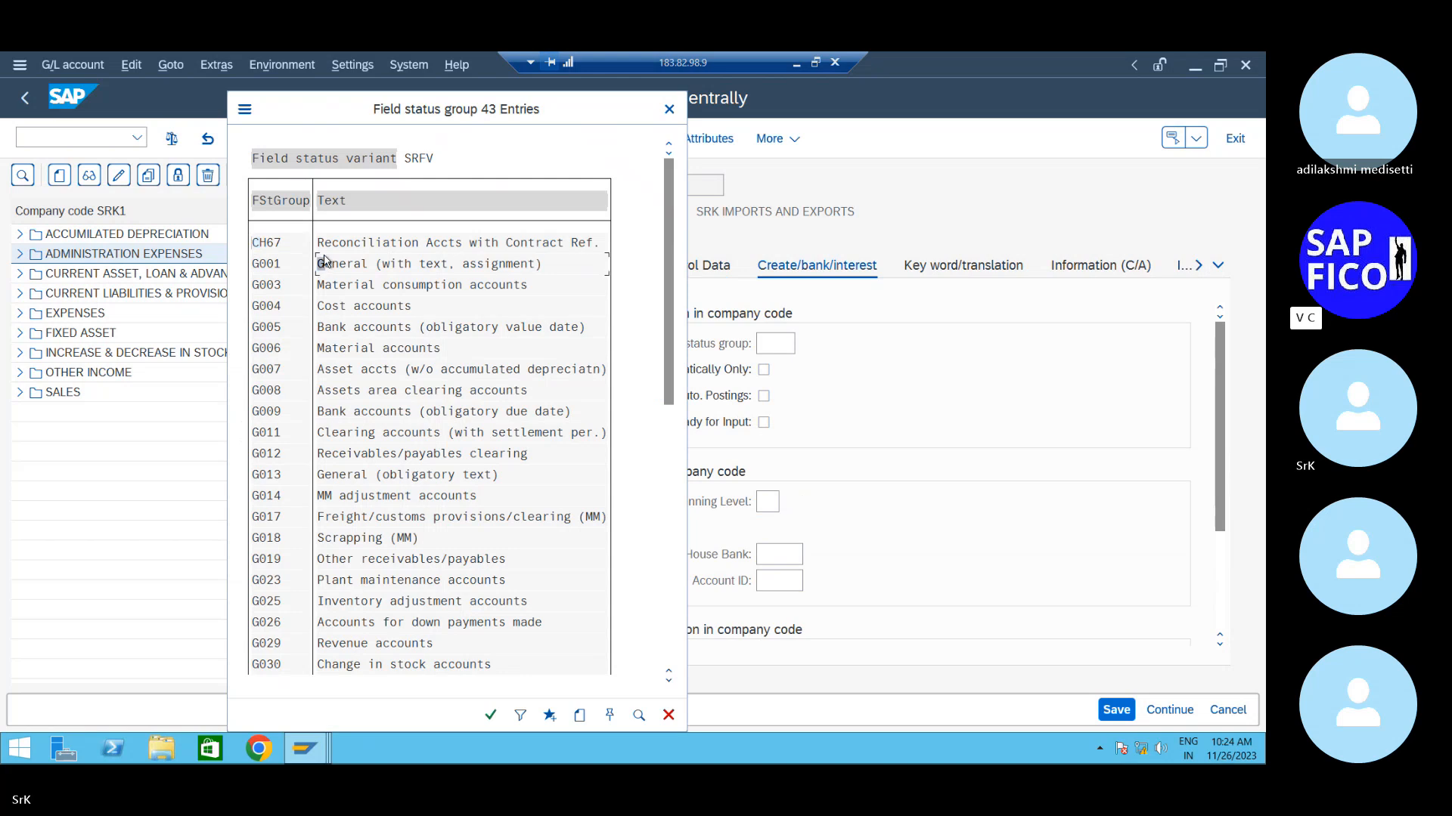
double_click(325, 263)
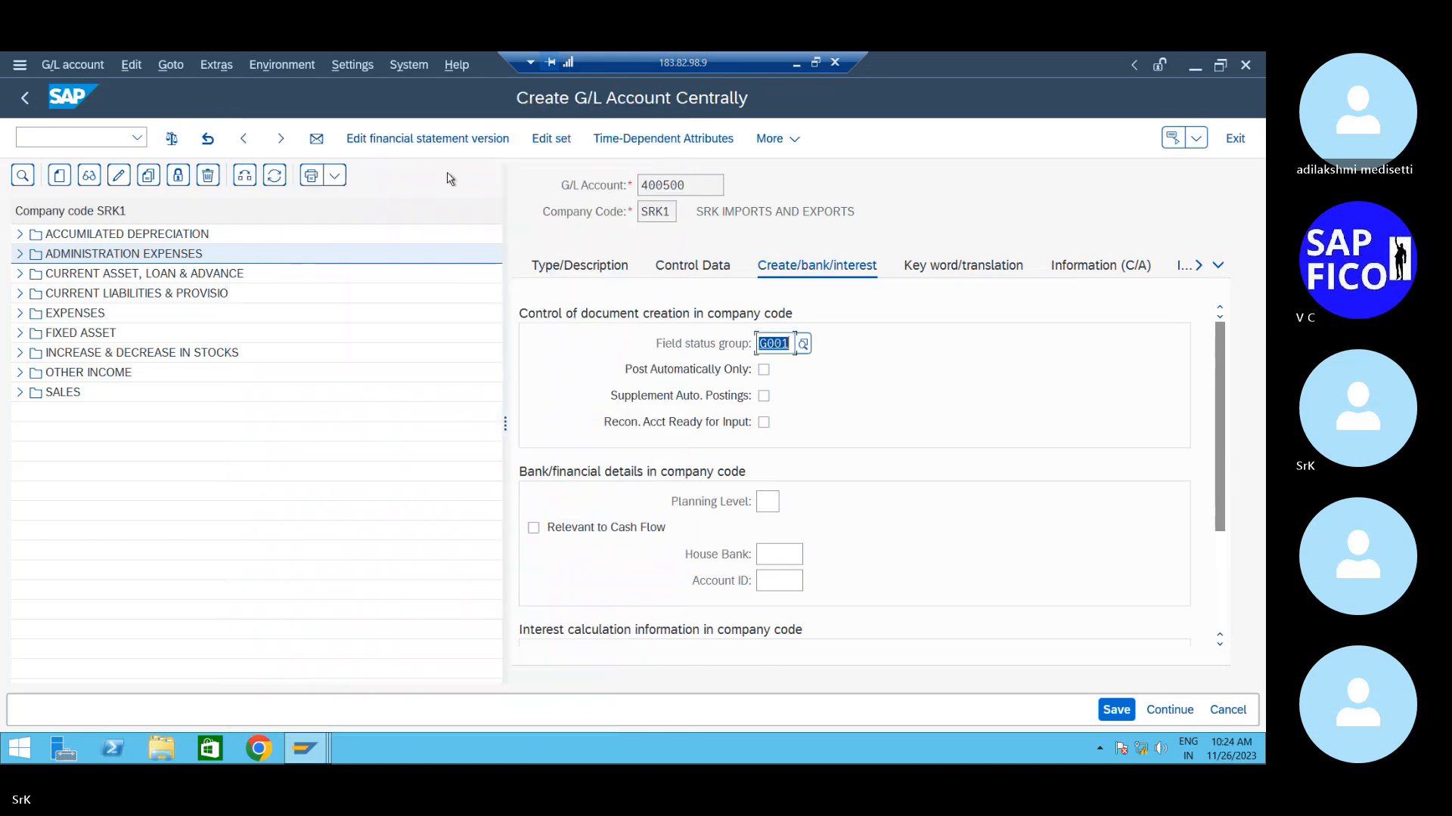
click(1118, 709)
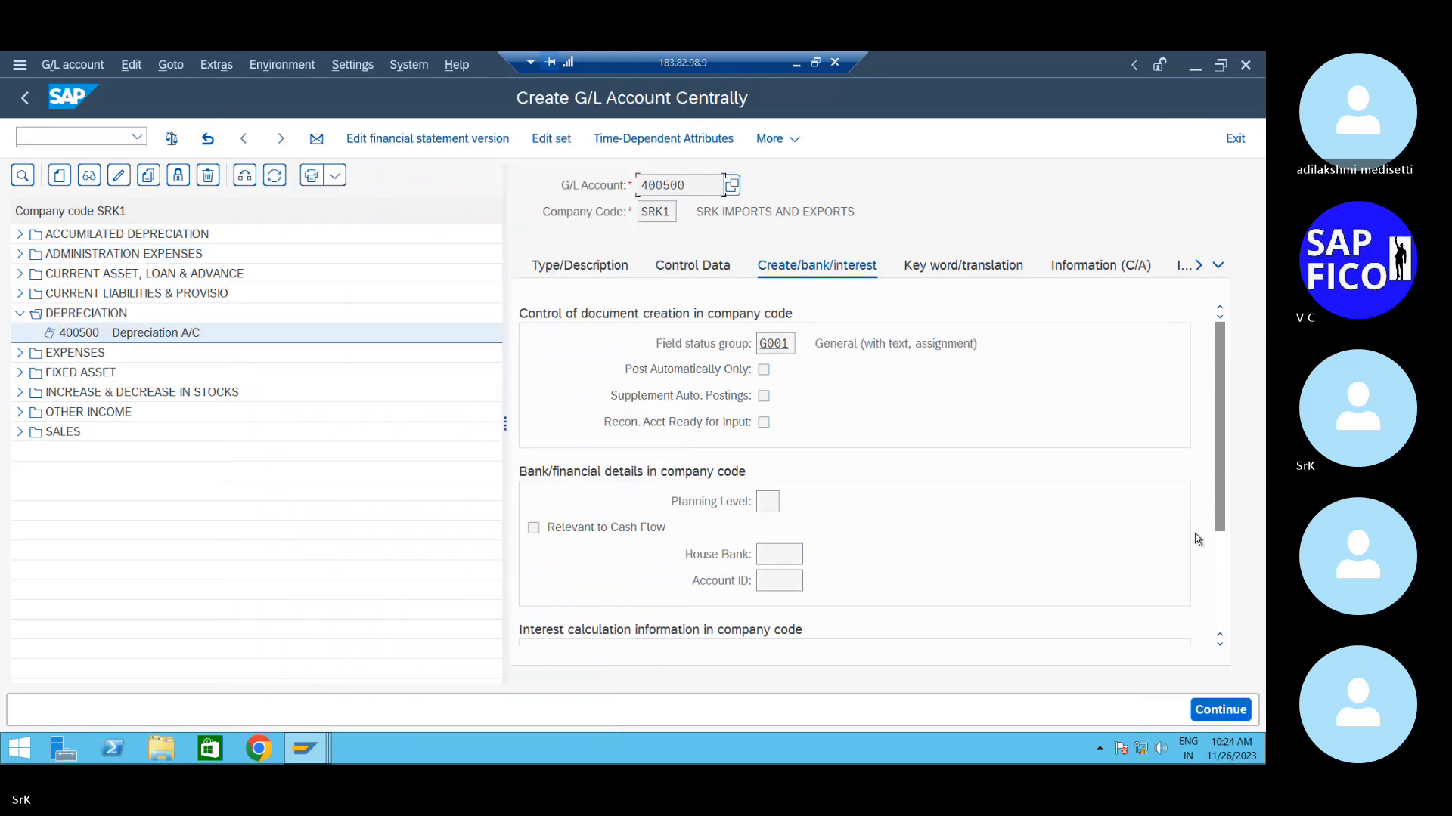
click(541, 270)
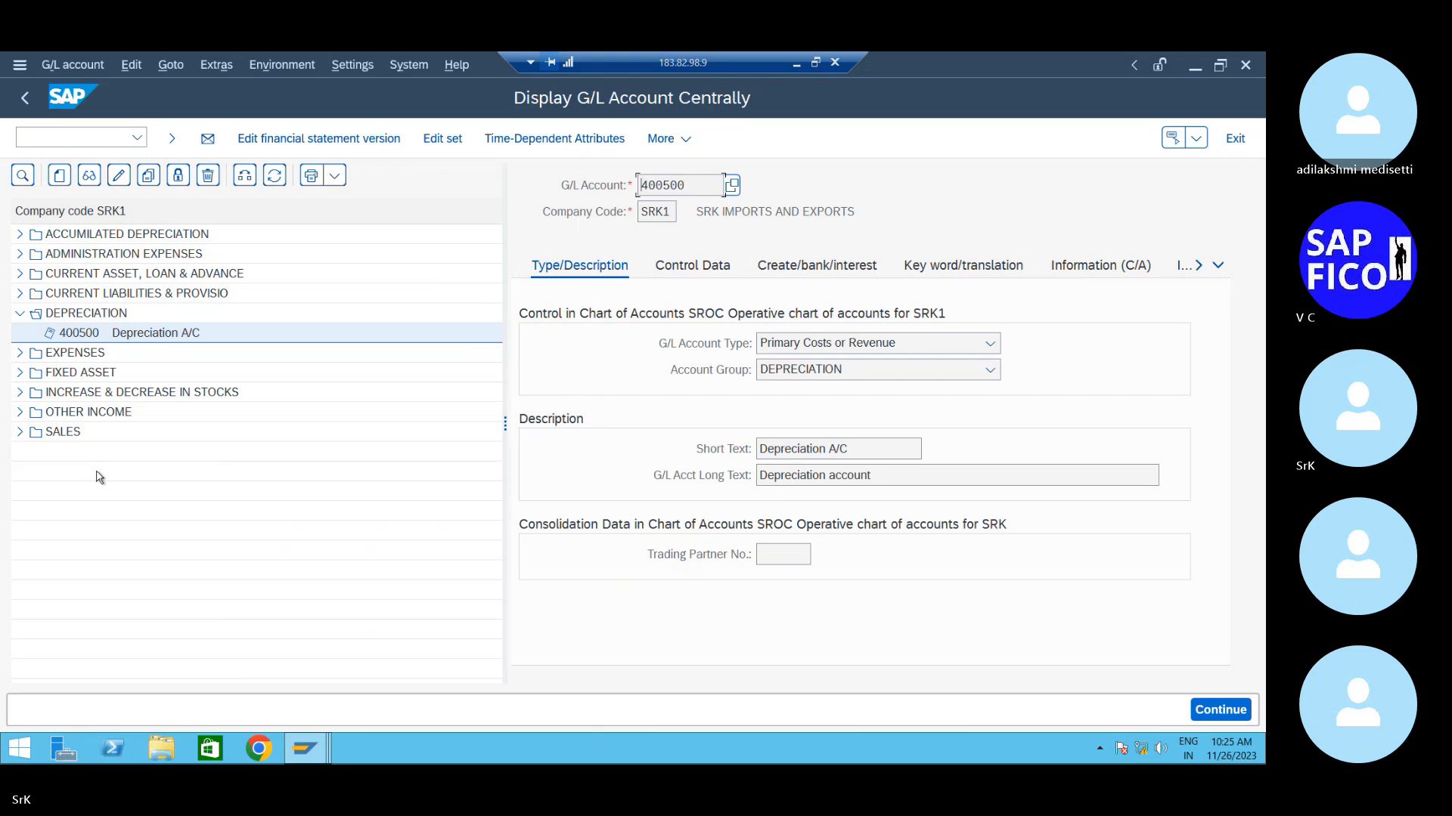
- Expand the FIXED ASSET group and display account 200001 Asset UC A/c
click(21, 374)
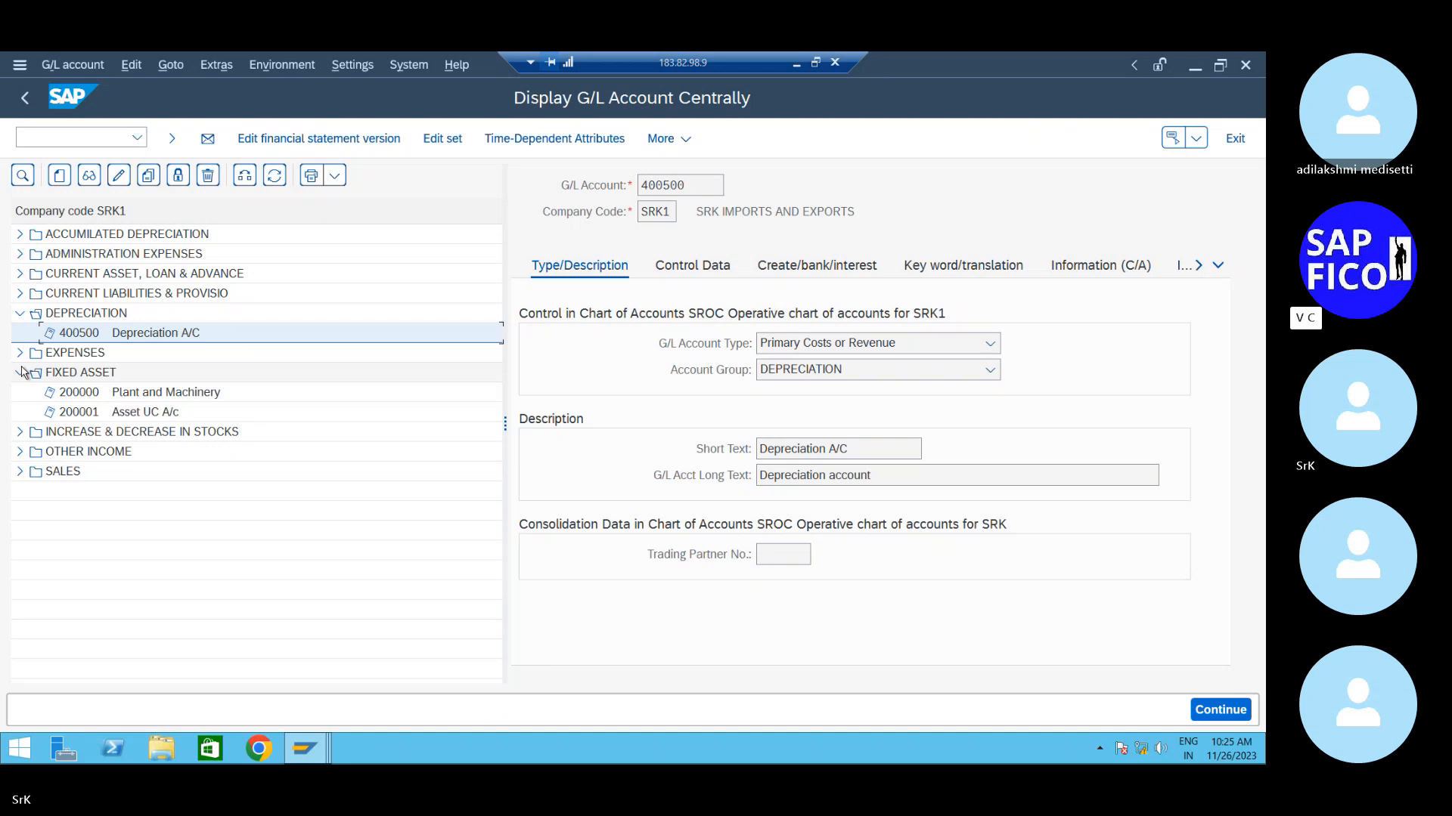
click(137, 415)
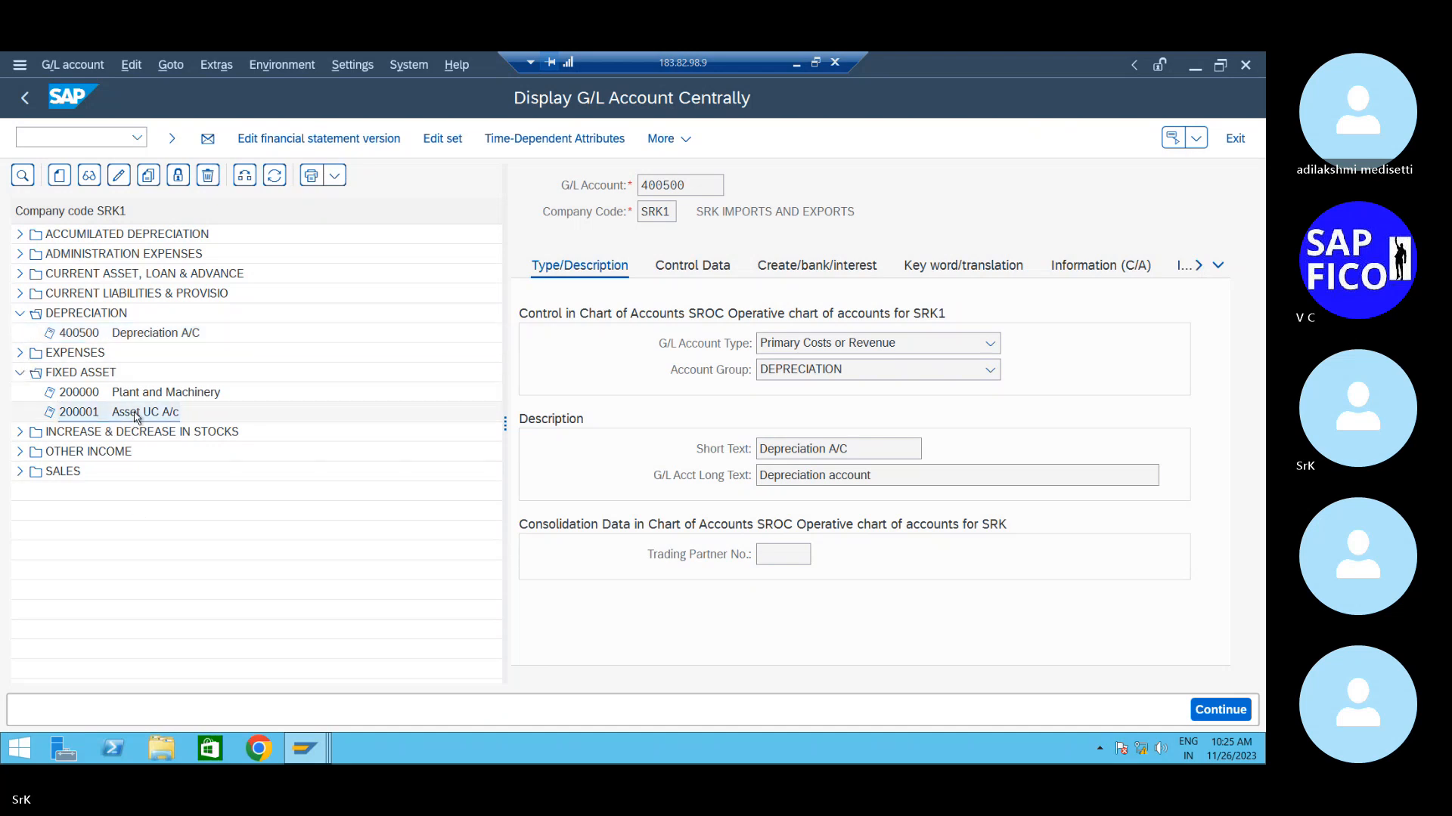
double_click(136, 415)
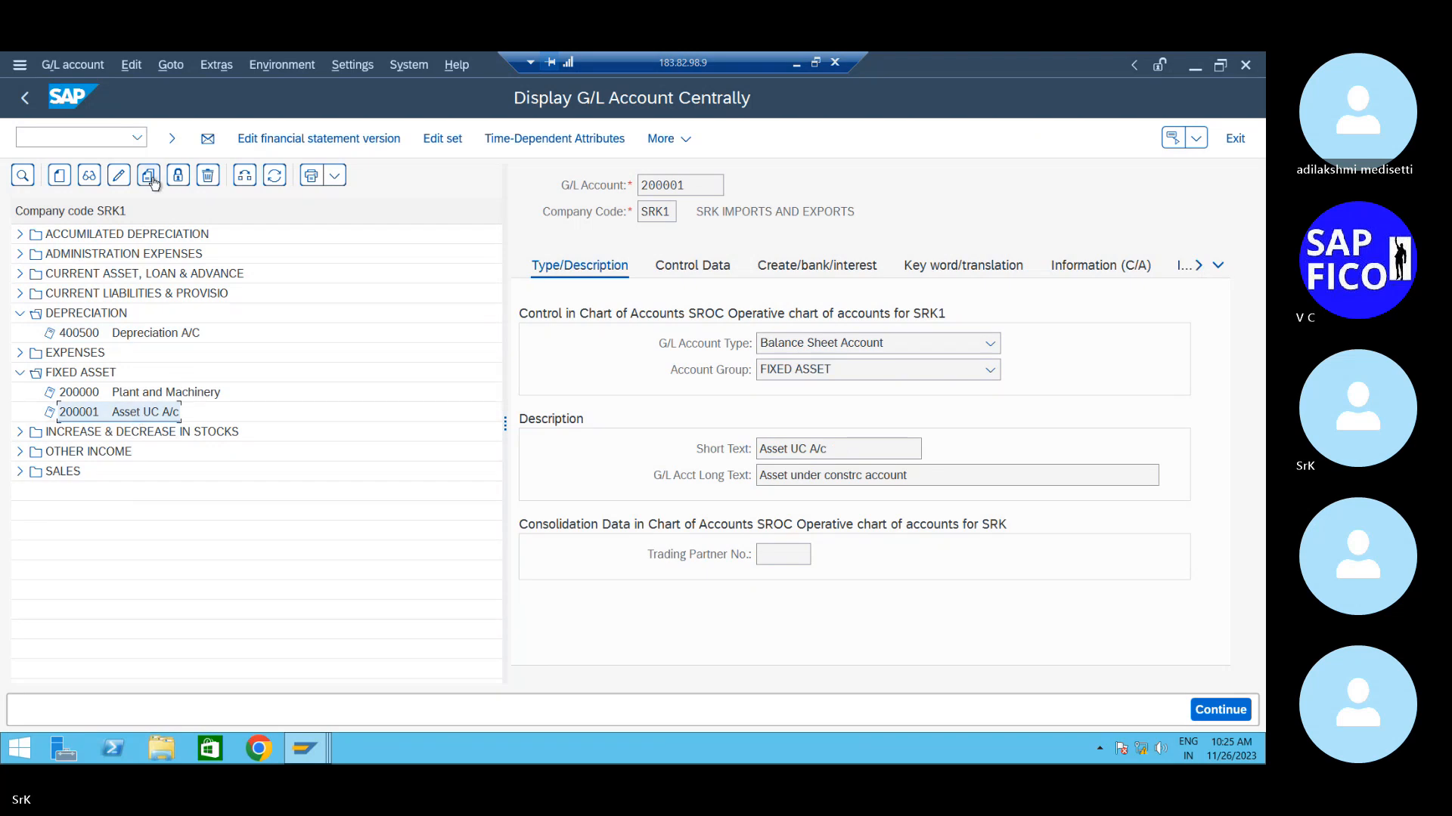
- In change mode, re-enter sort key 001 for 200001 and set its reconciliation account type to Assets
click(118, 175)
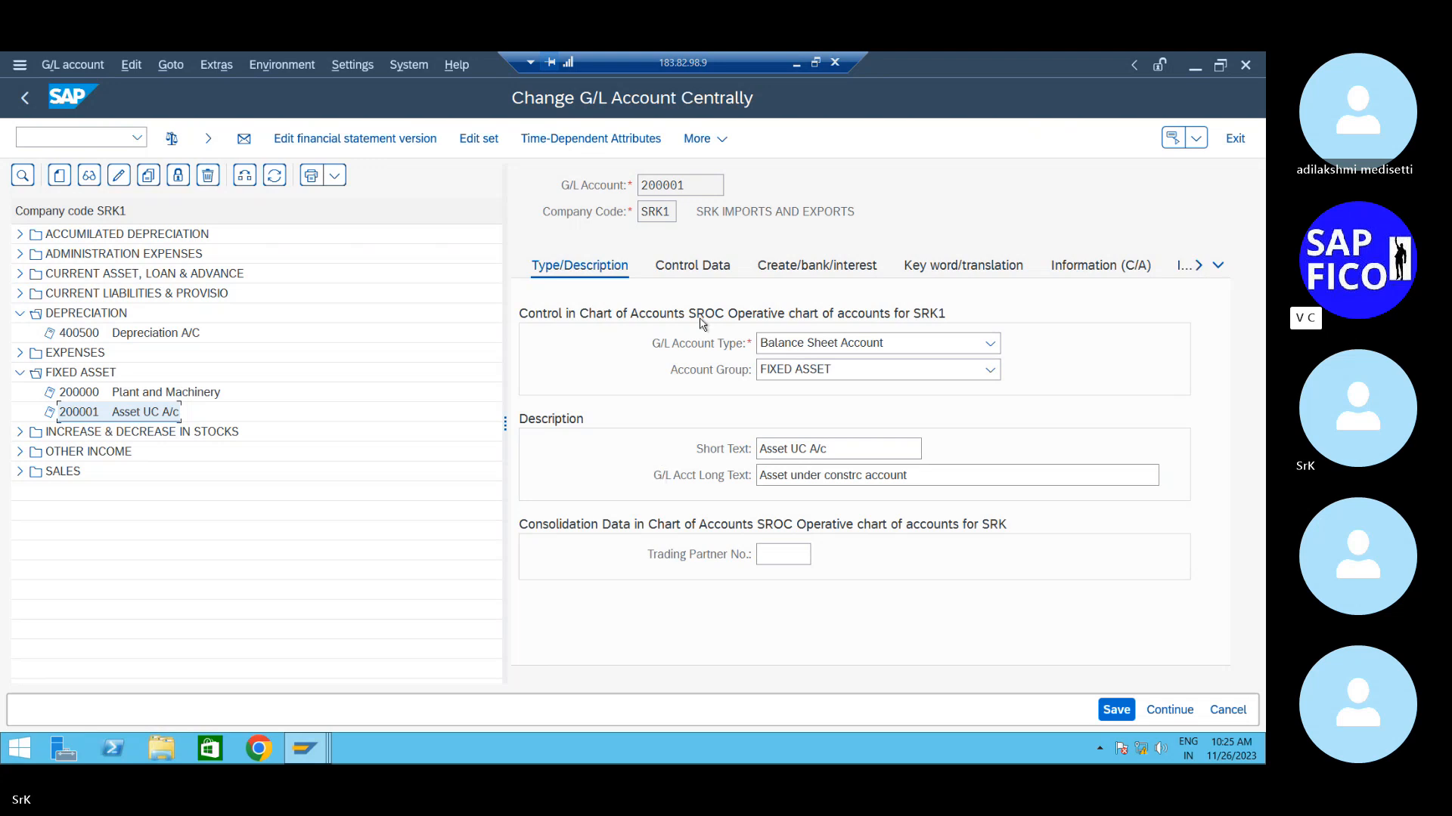
click(701, 269)
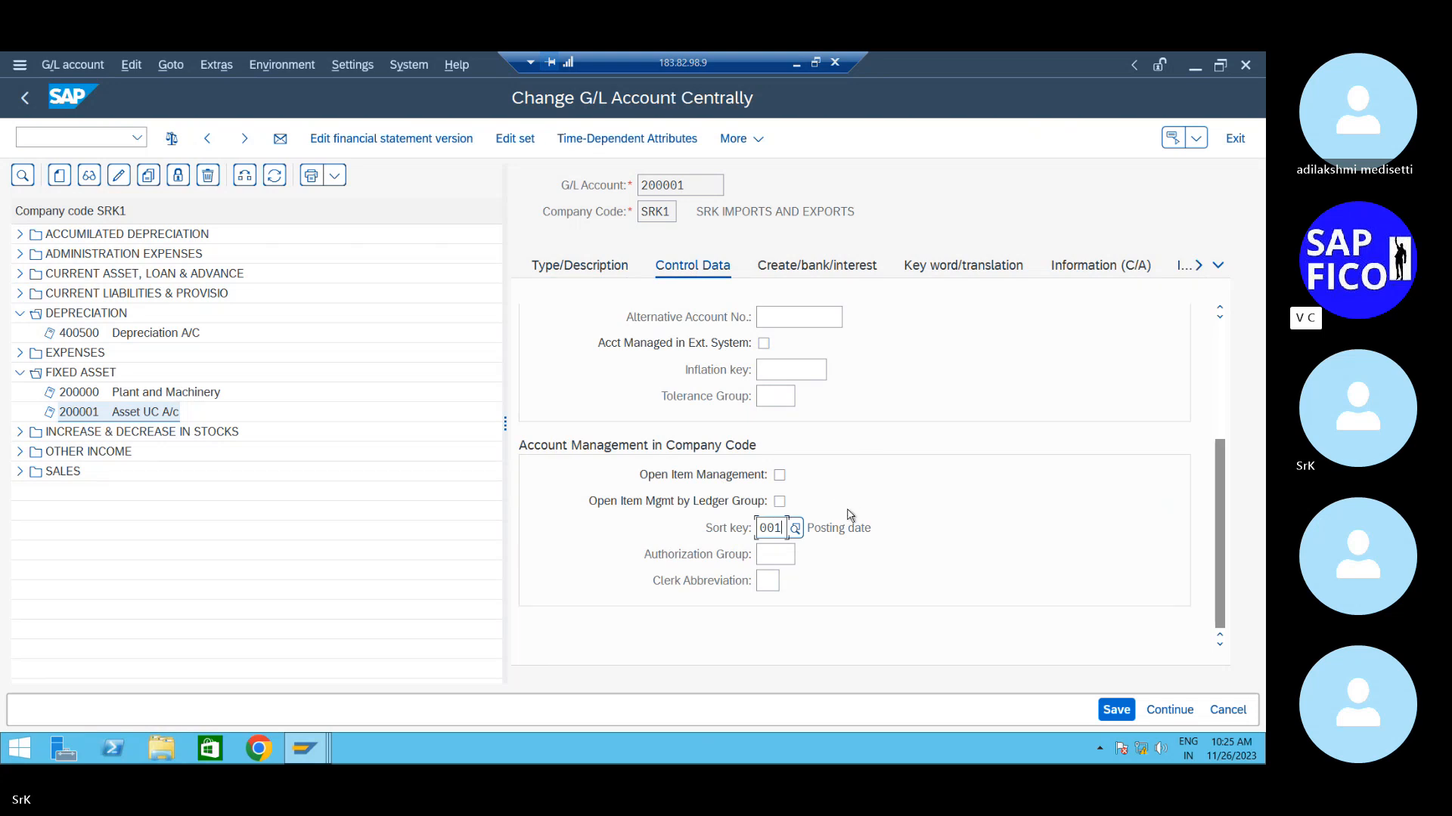
key(BackSpace)
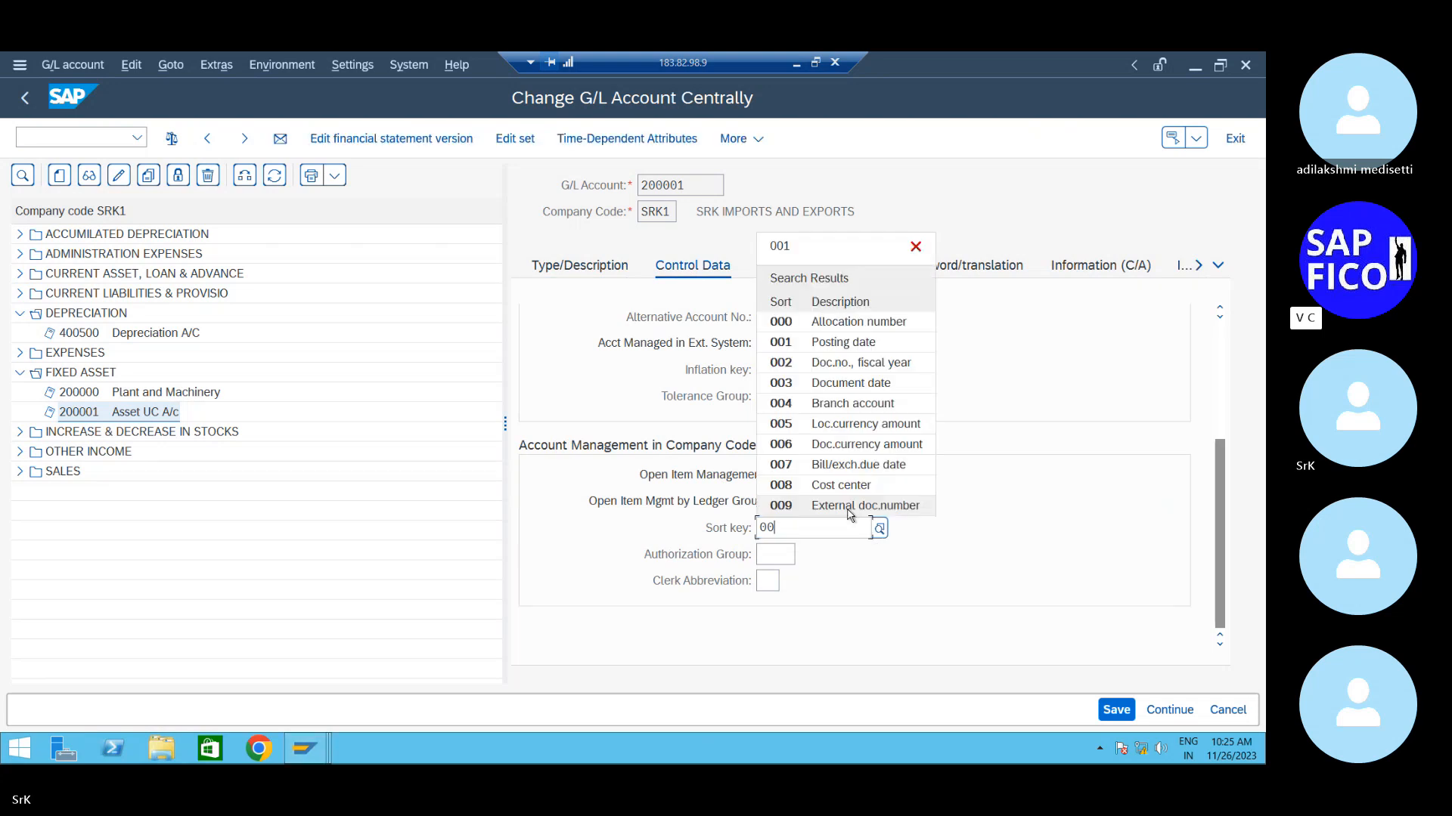
text(1)
click(916, 437)
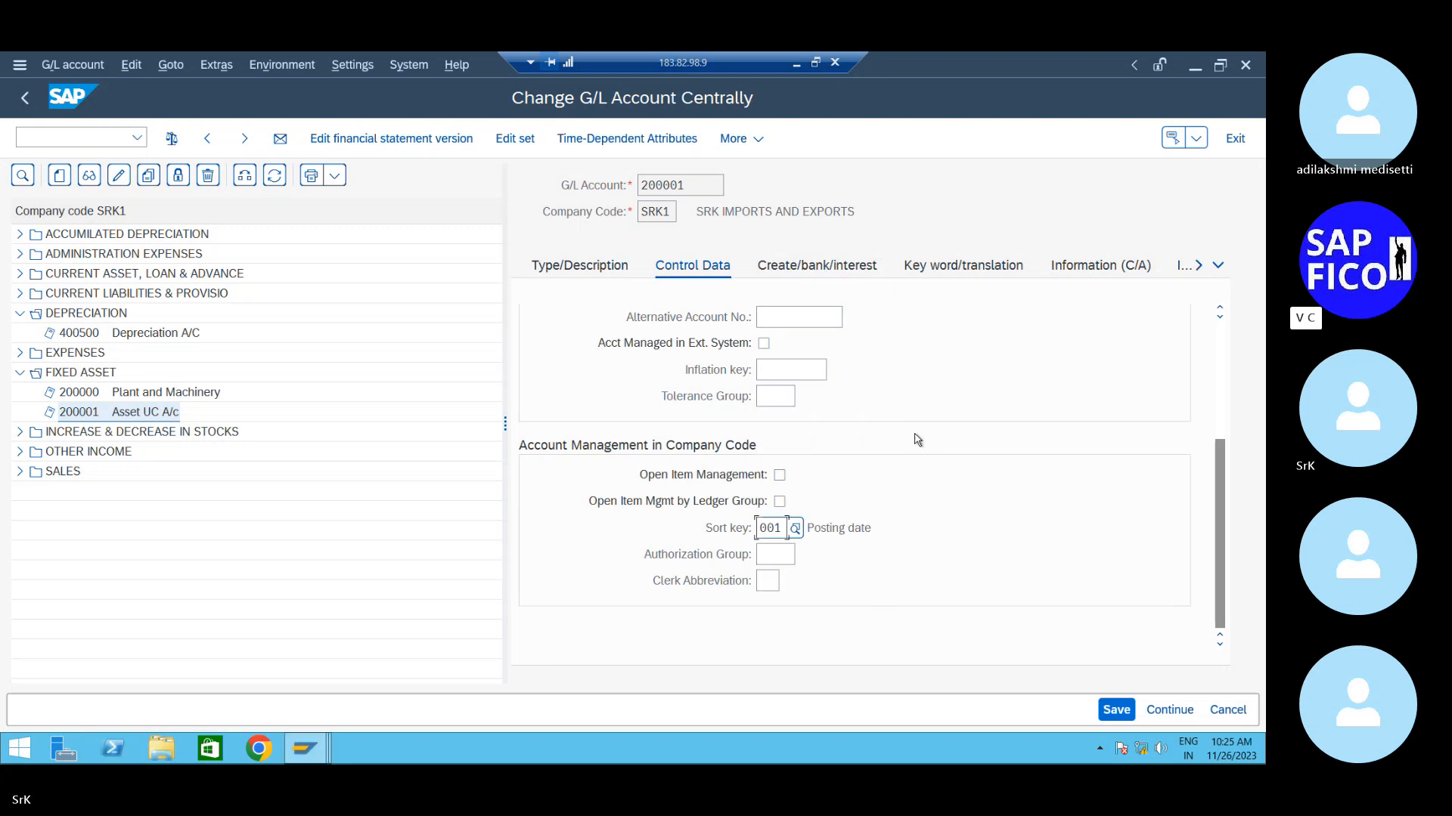
scroll(915, 438, up, 3)
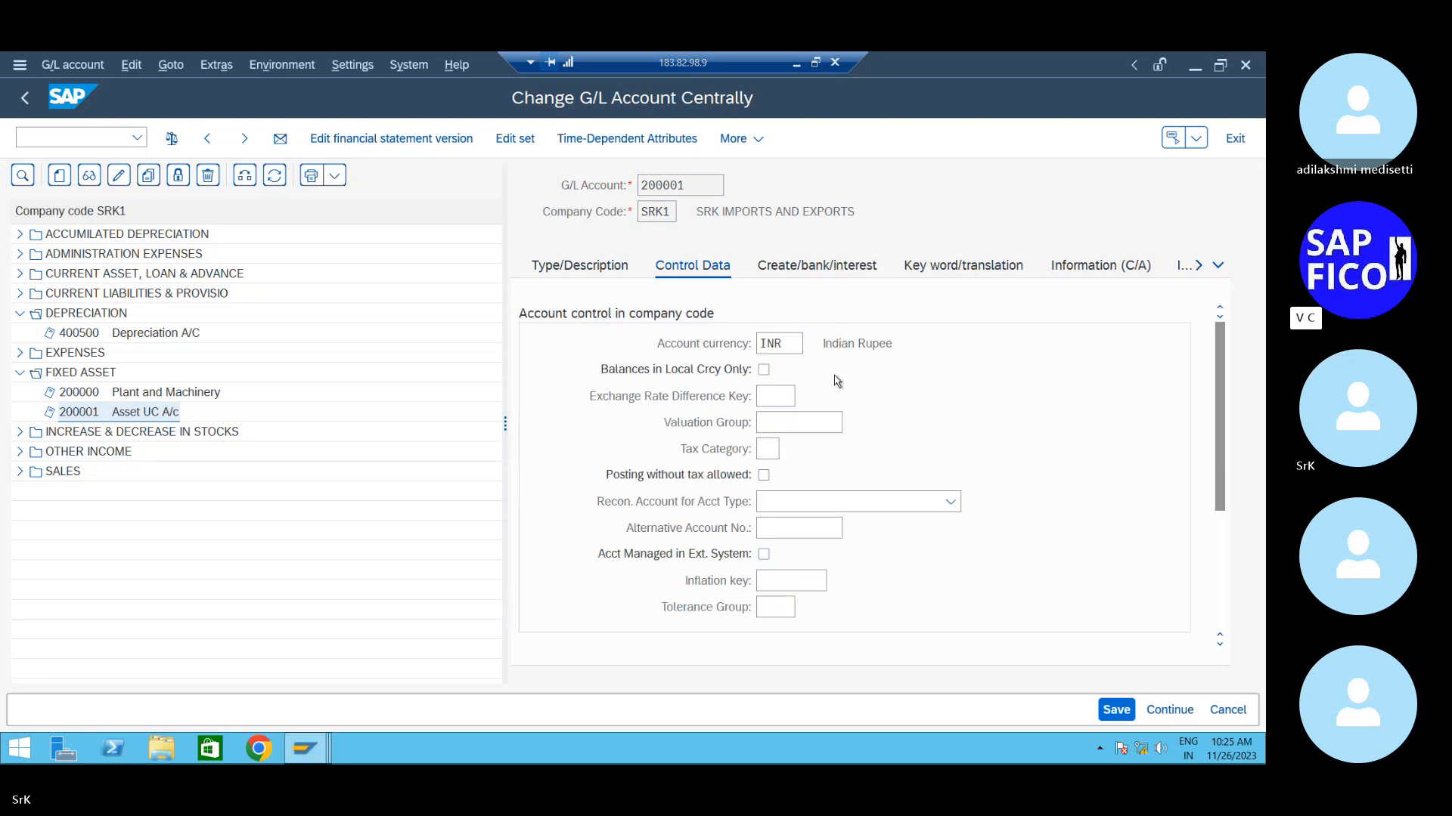
click(868, 508)
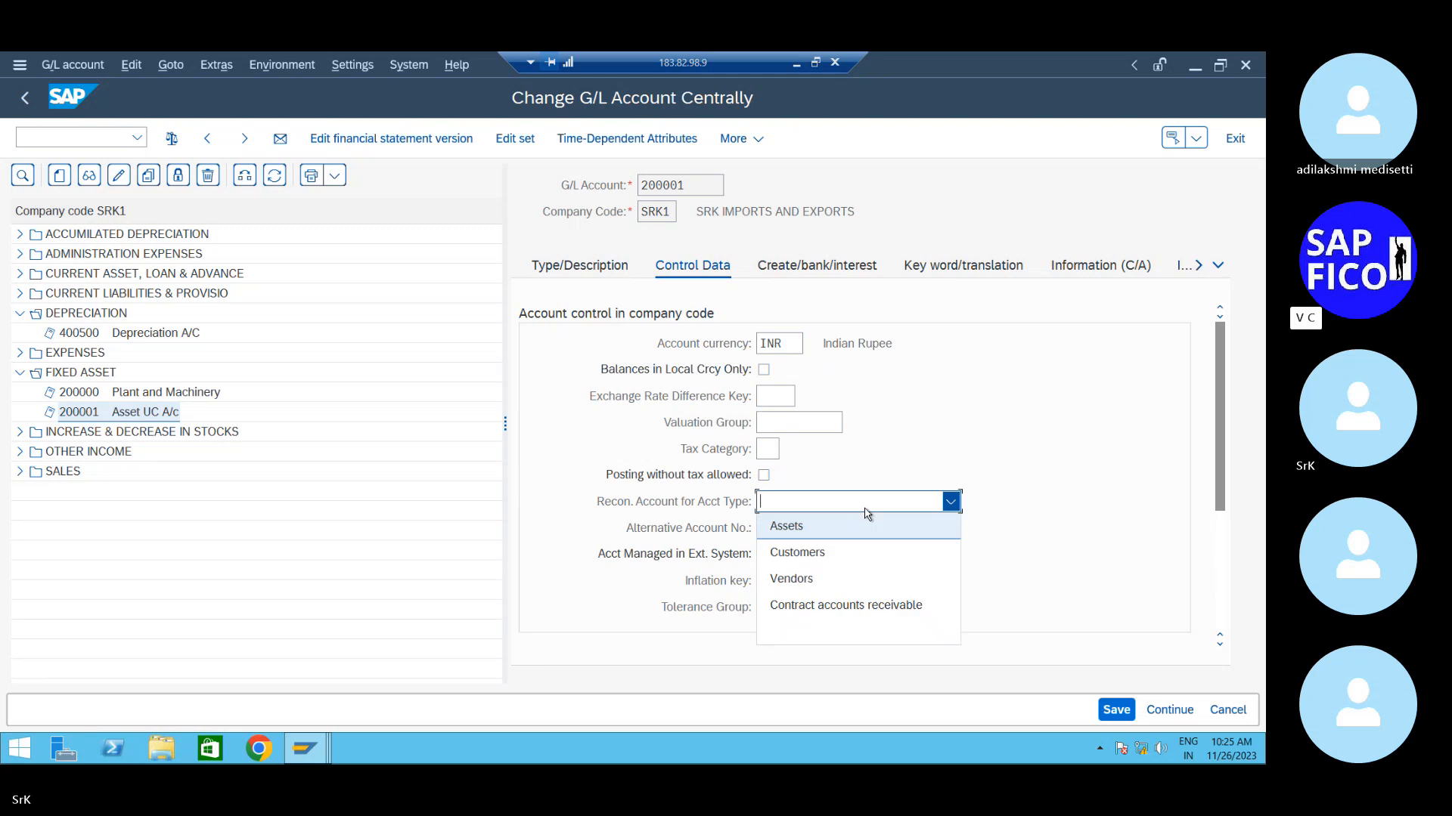
click(846, 525)
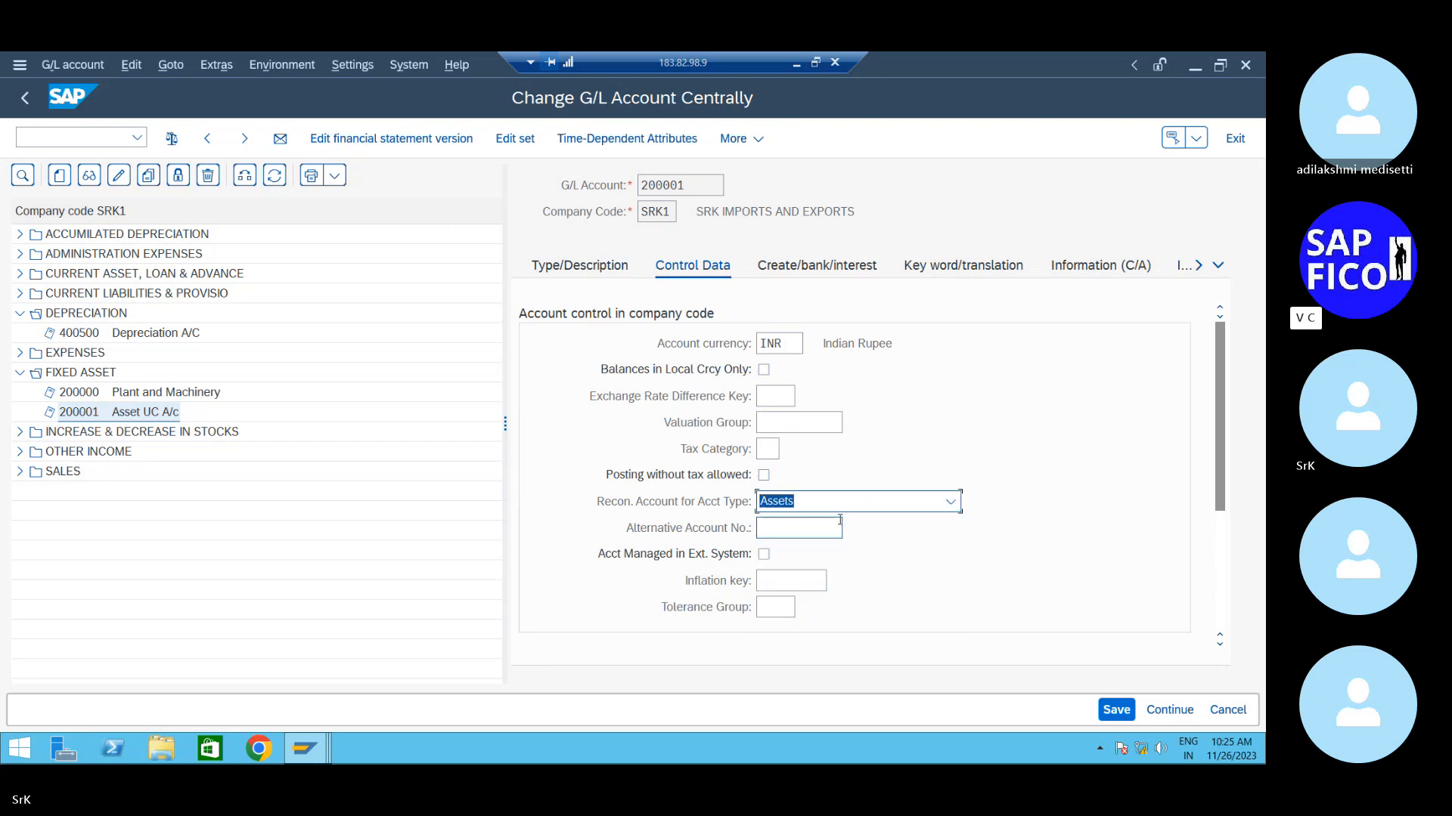
scroll(990, 530, down, 3)
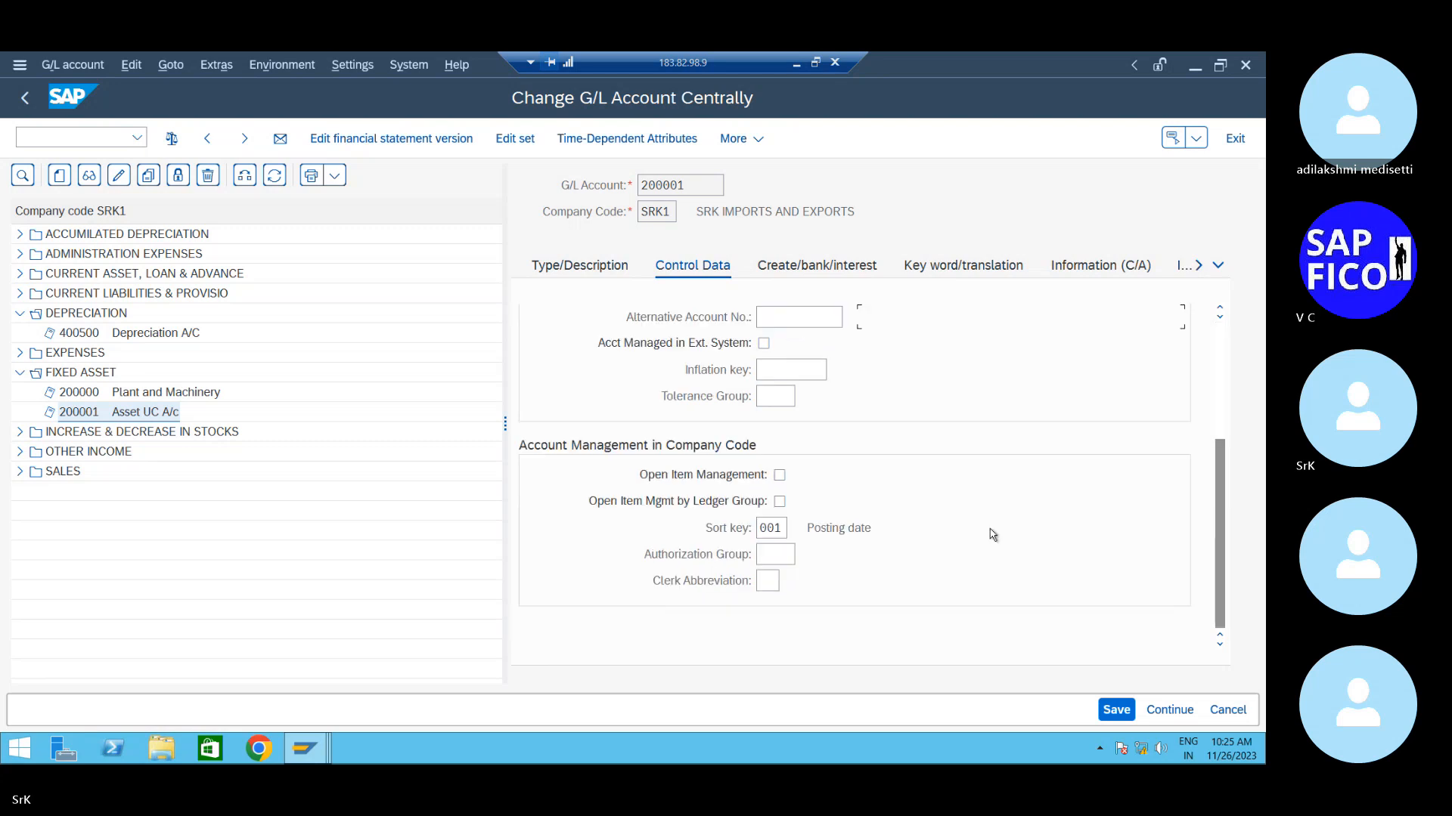
scroll(991, 532, up, 3)
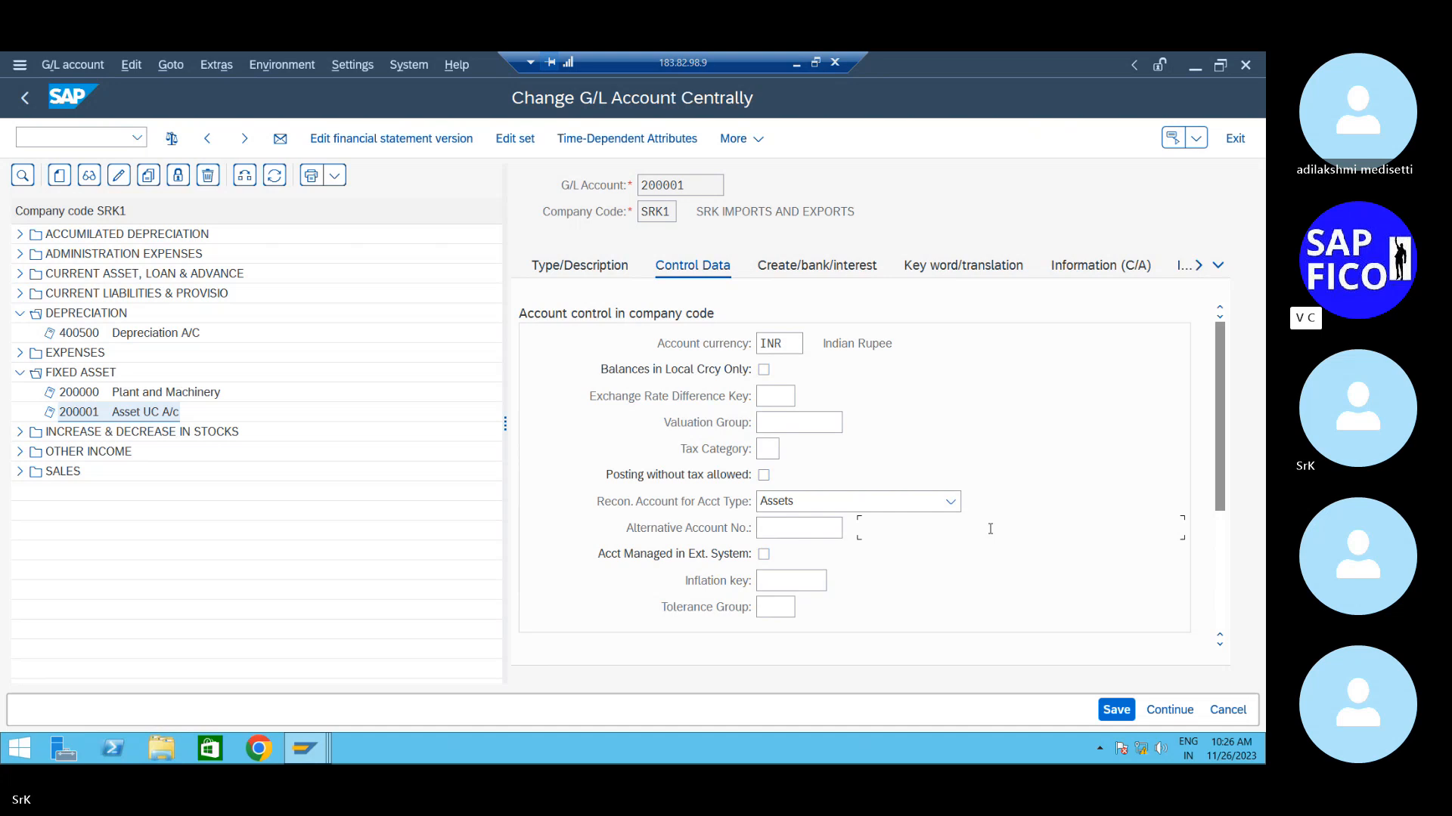
click(828, 266)
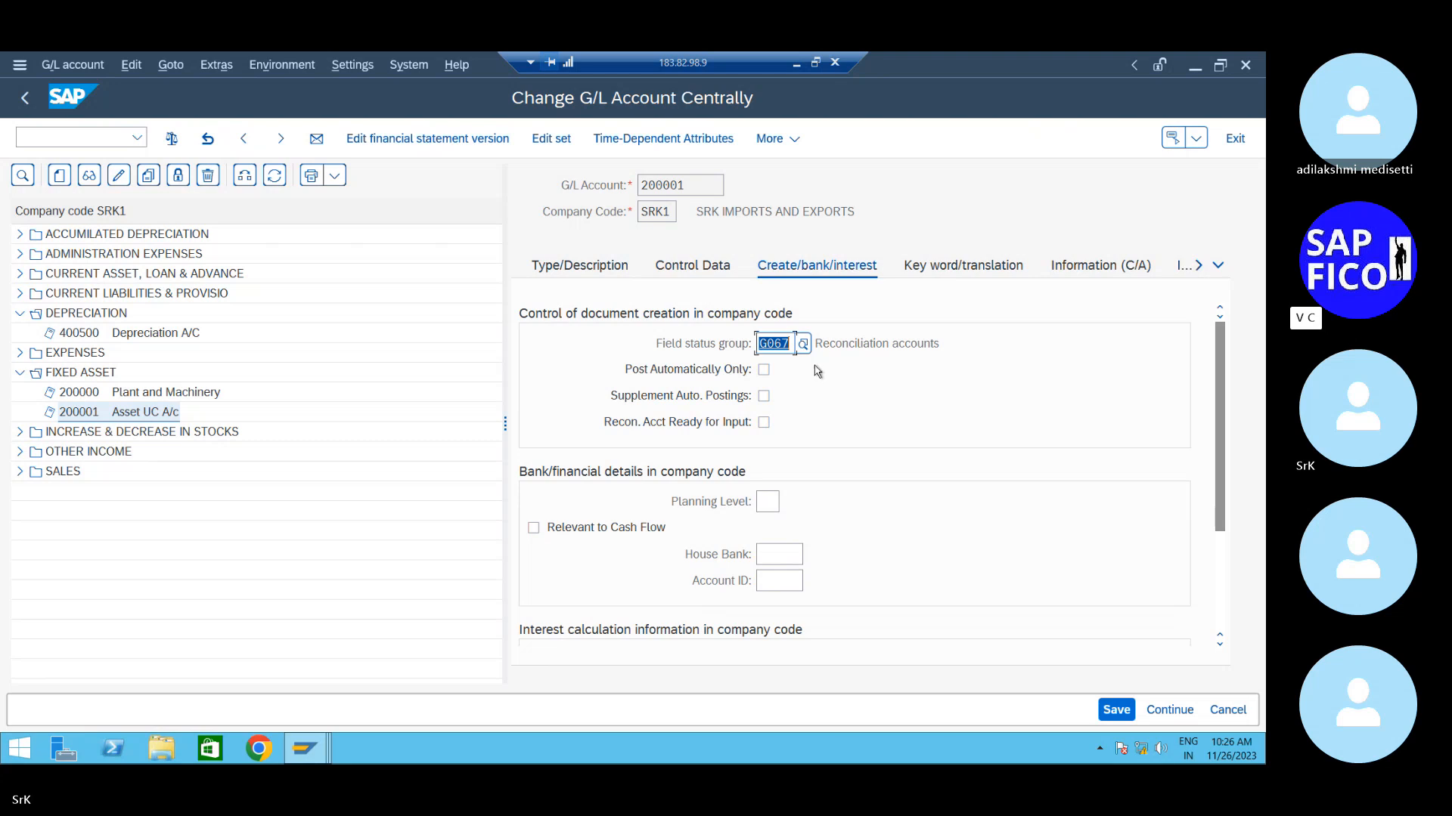
- Assign field status group G008 Assets area clearing accounts to 200001 and save it
click(803, 345)
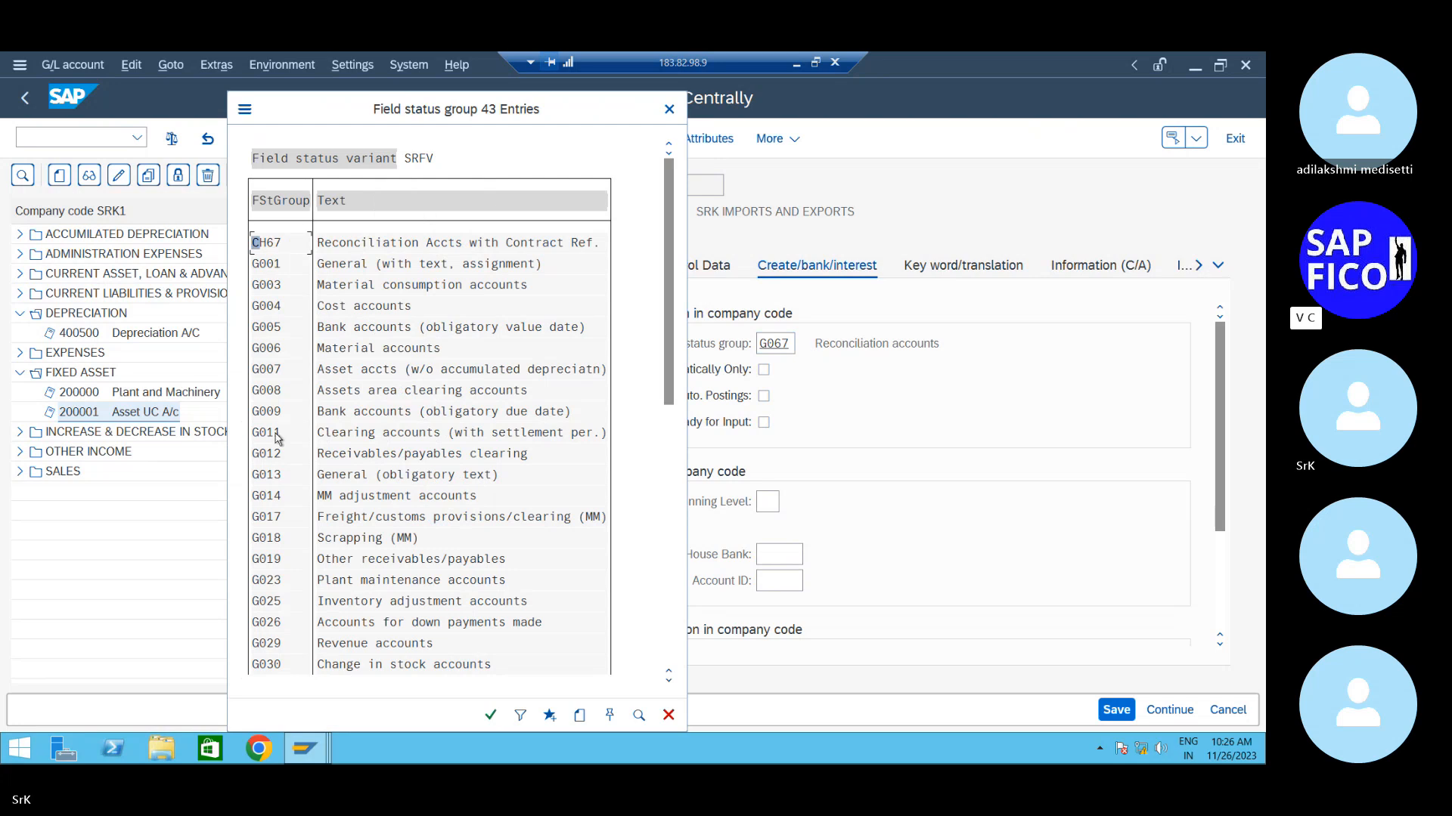
click(320, 392)
double_click(384, 394)
click(1115, 710)
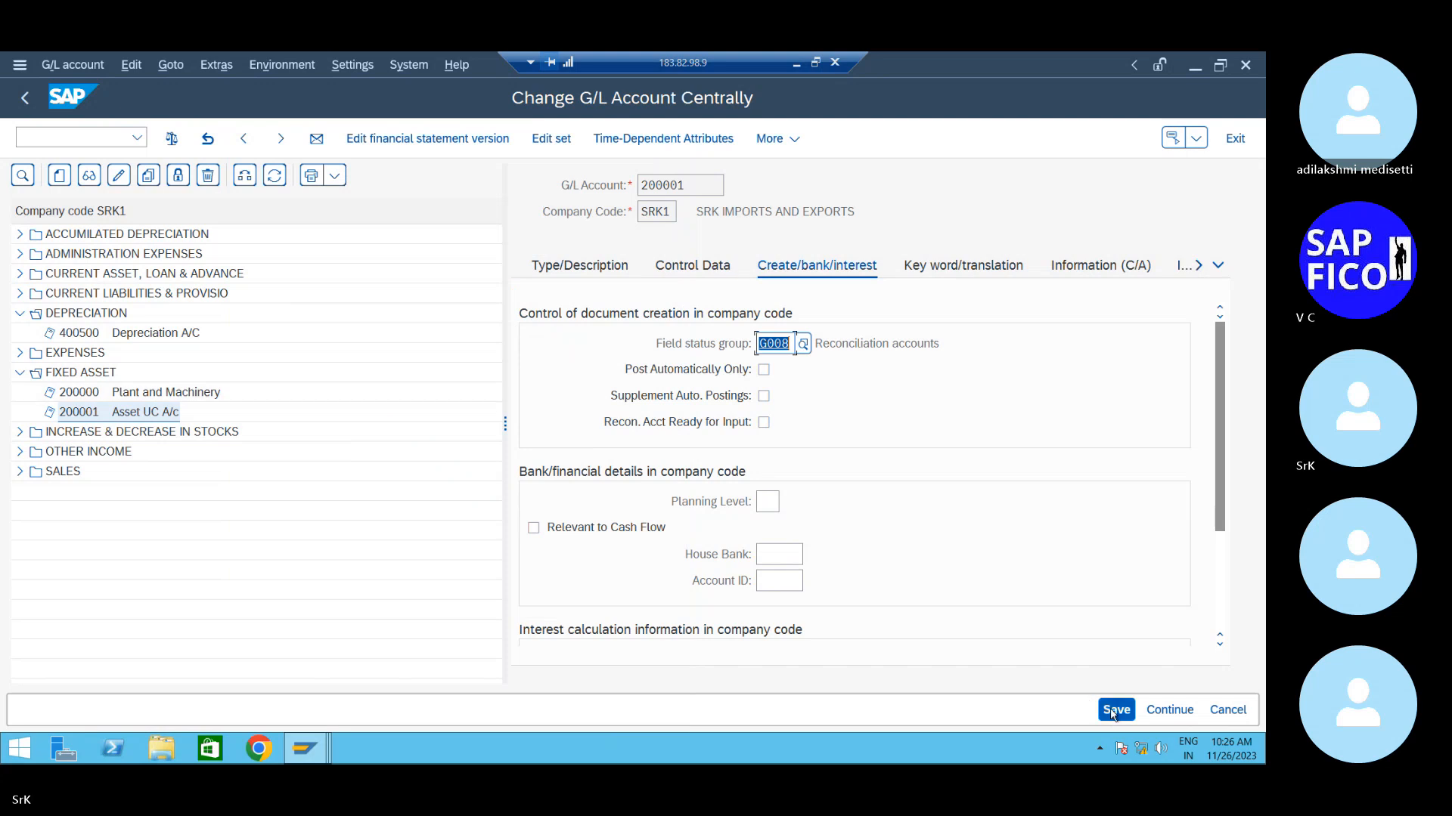
click(692, 269)
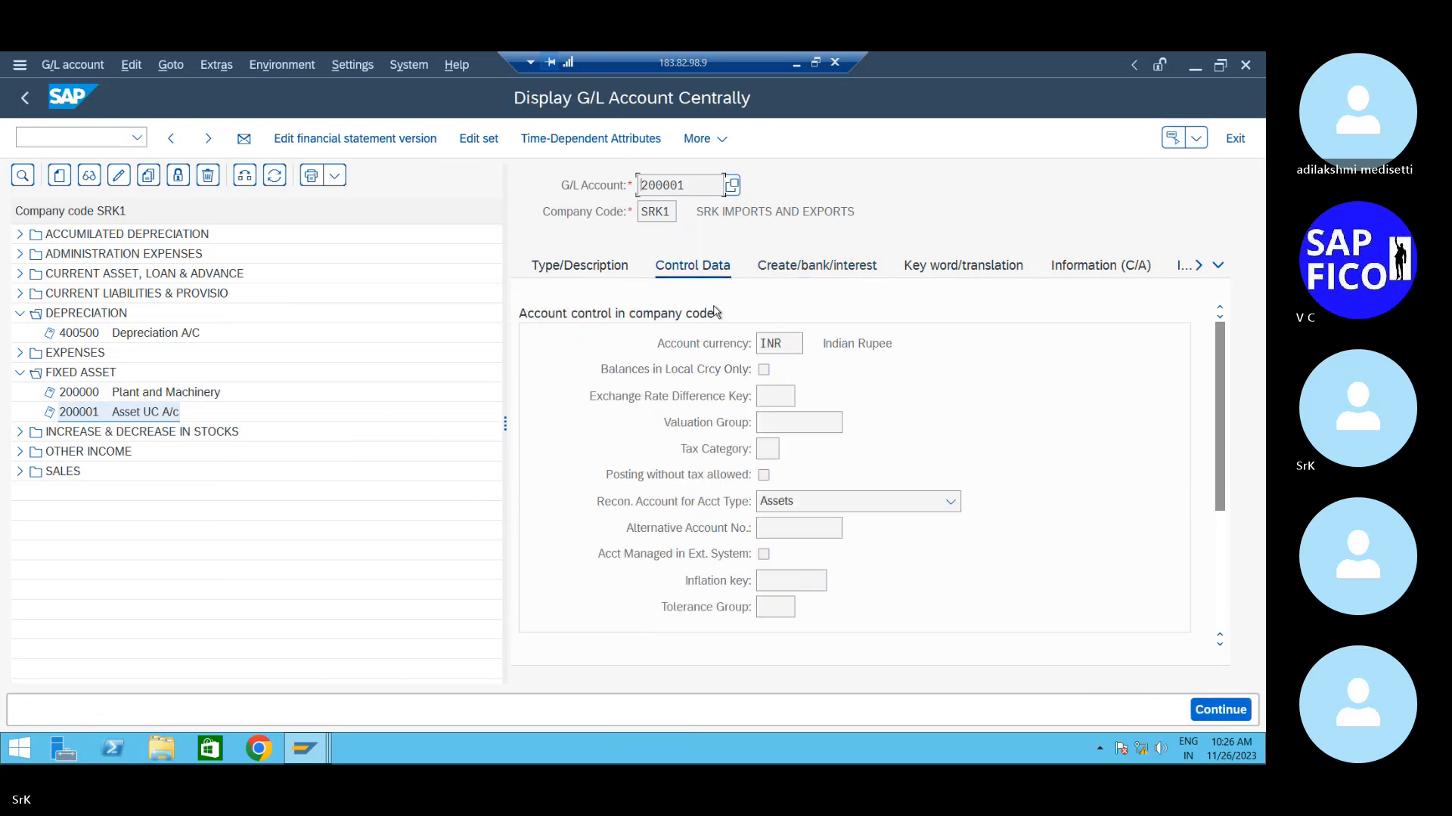
- Check the field status group in change mode, then open account 200000 Plant and Machinery
click(842, 271)
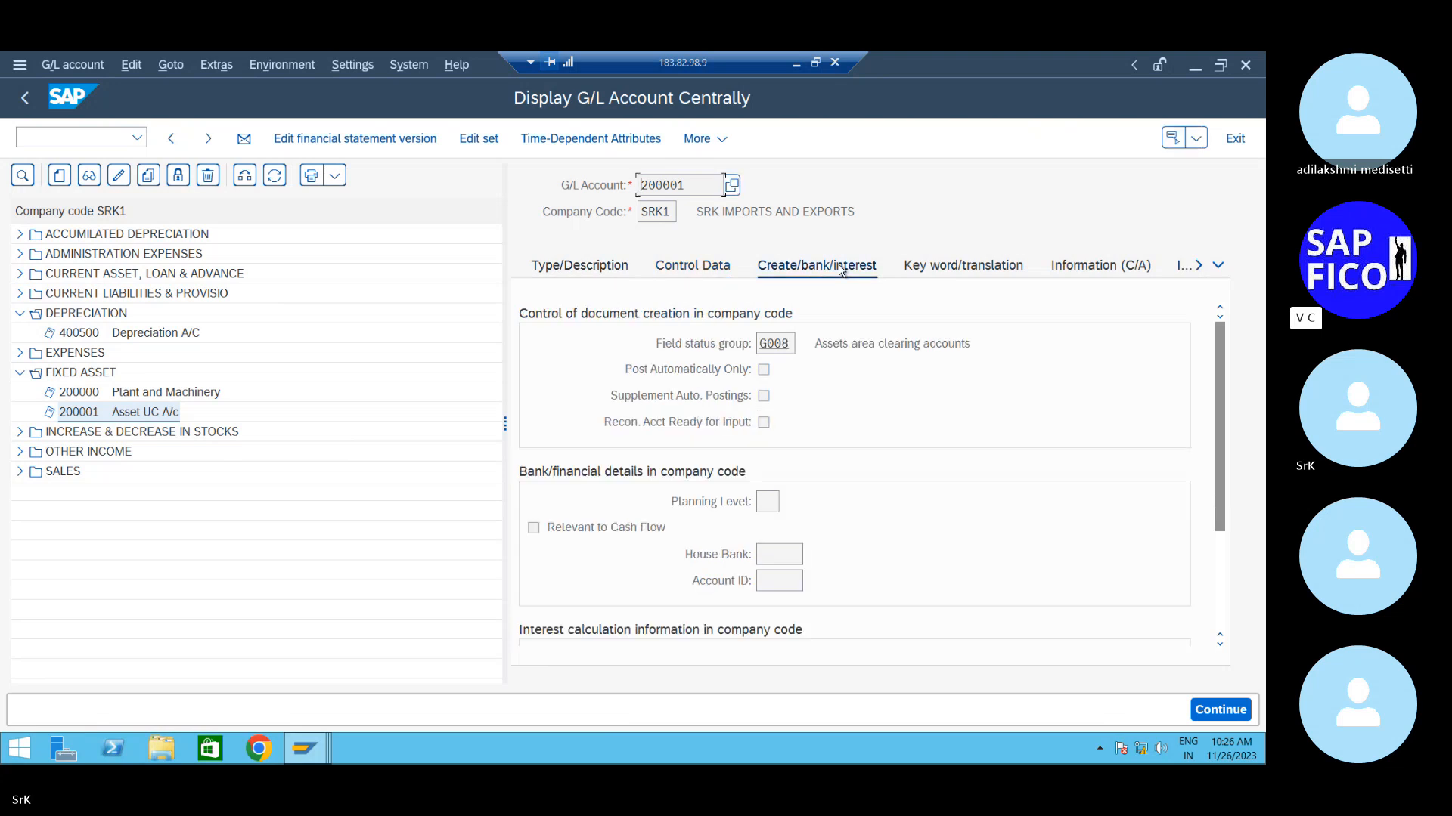
click(783, 346)
click(119, 176)
click(778, 347)
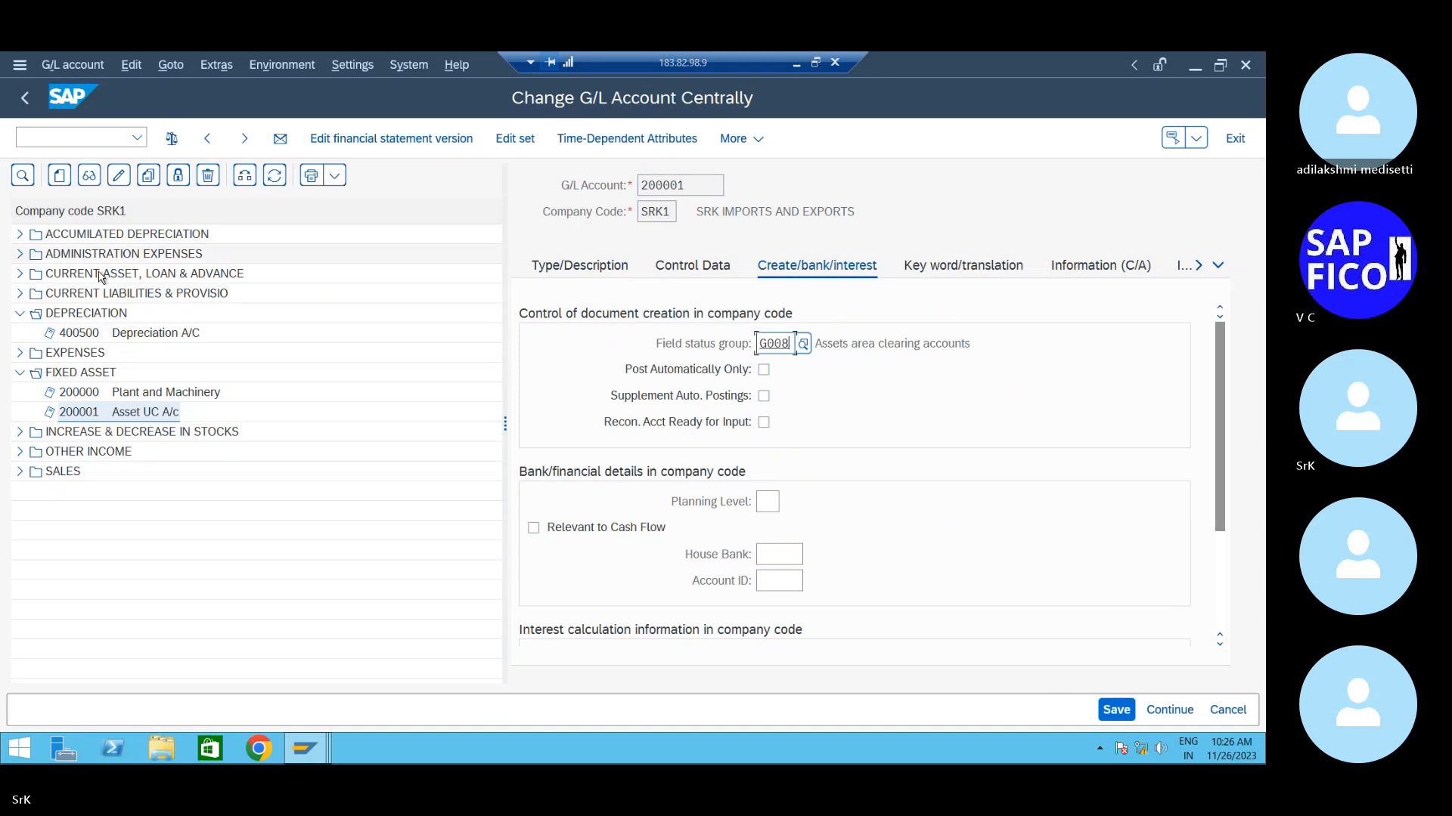
double_click(96, 391)
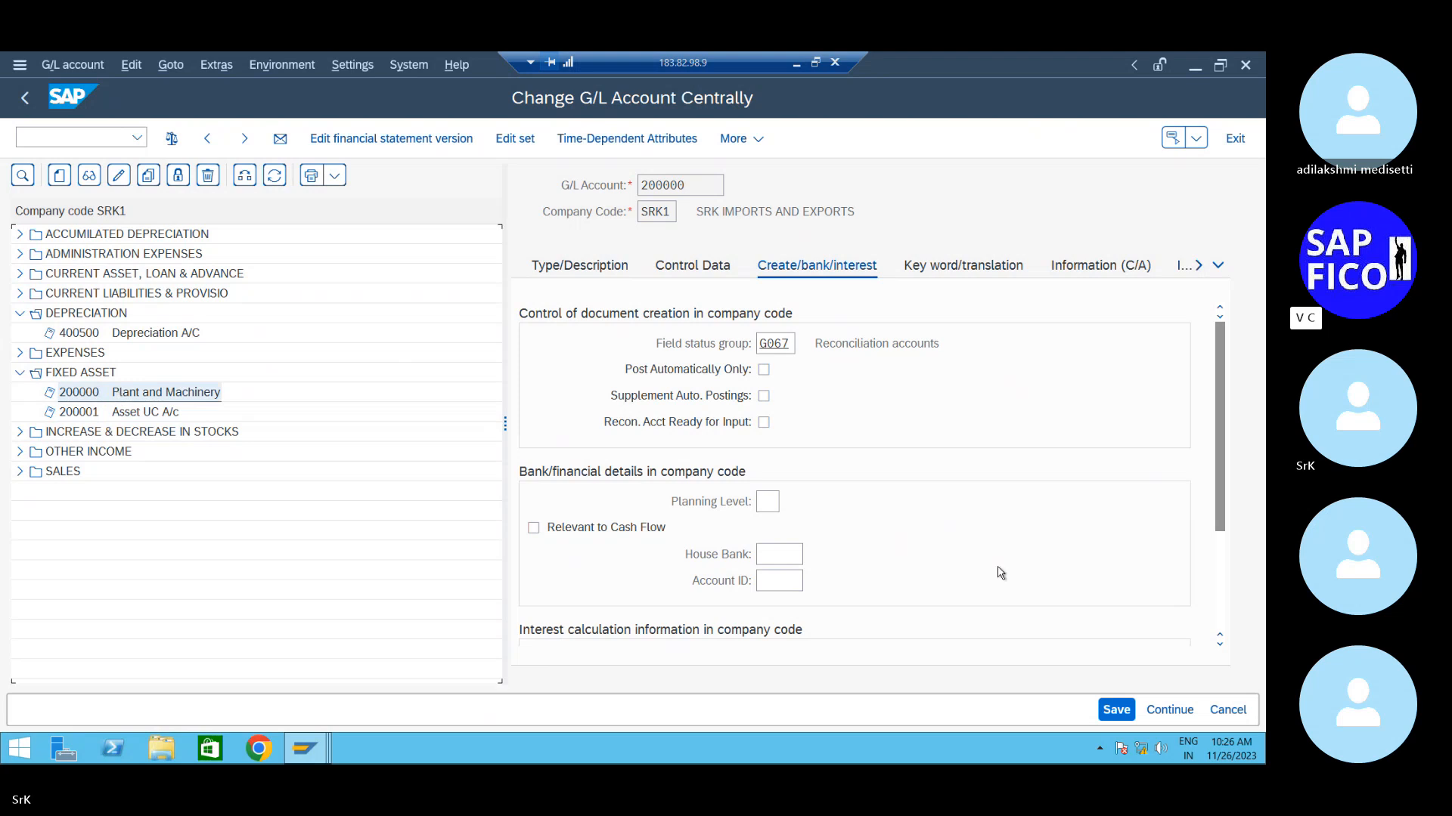
- Save 200000 unchanged, dismiss the no-changes notice, and review its control data
click(1116, 711)
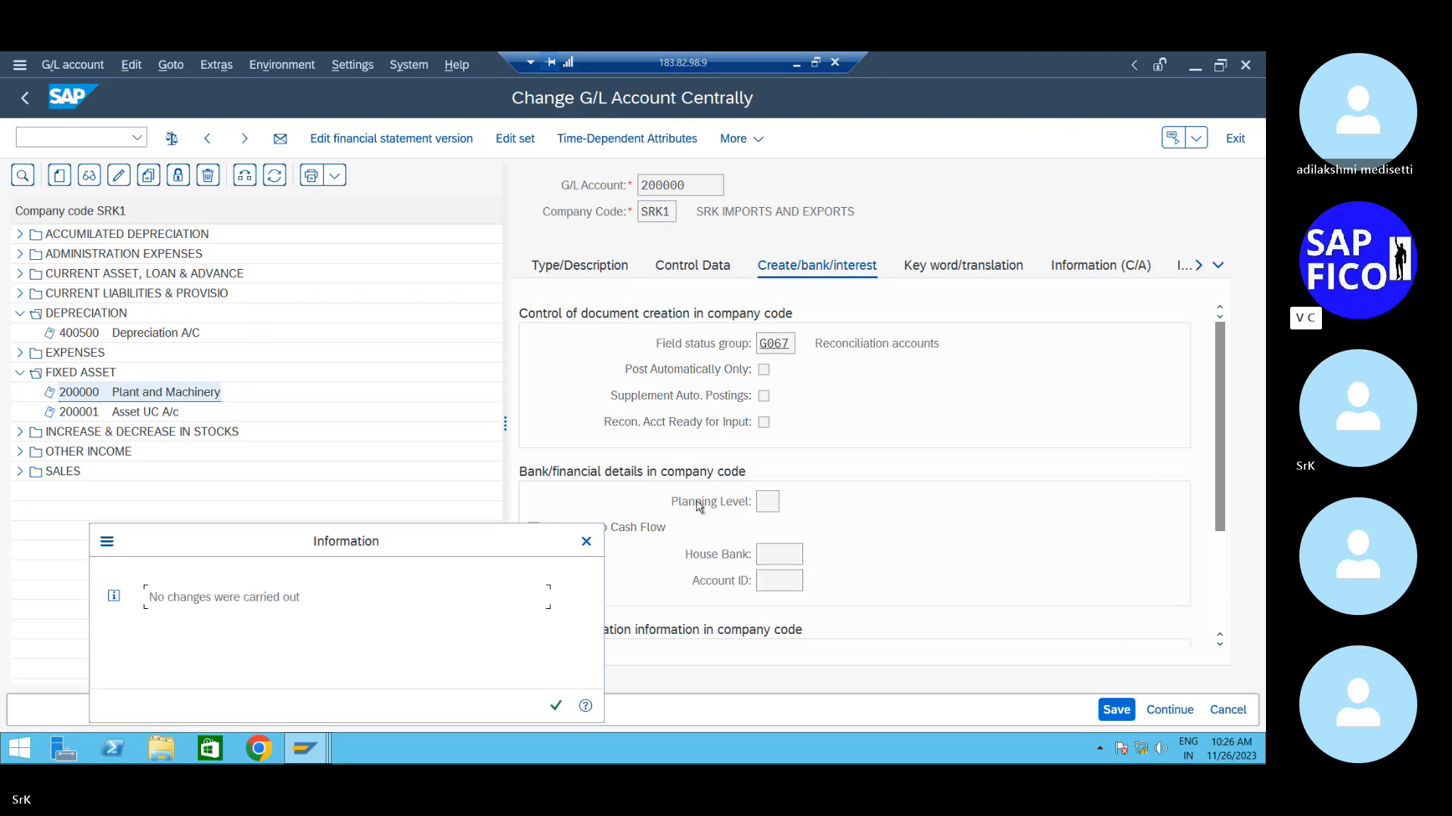
click(586, 541)
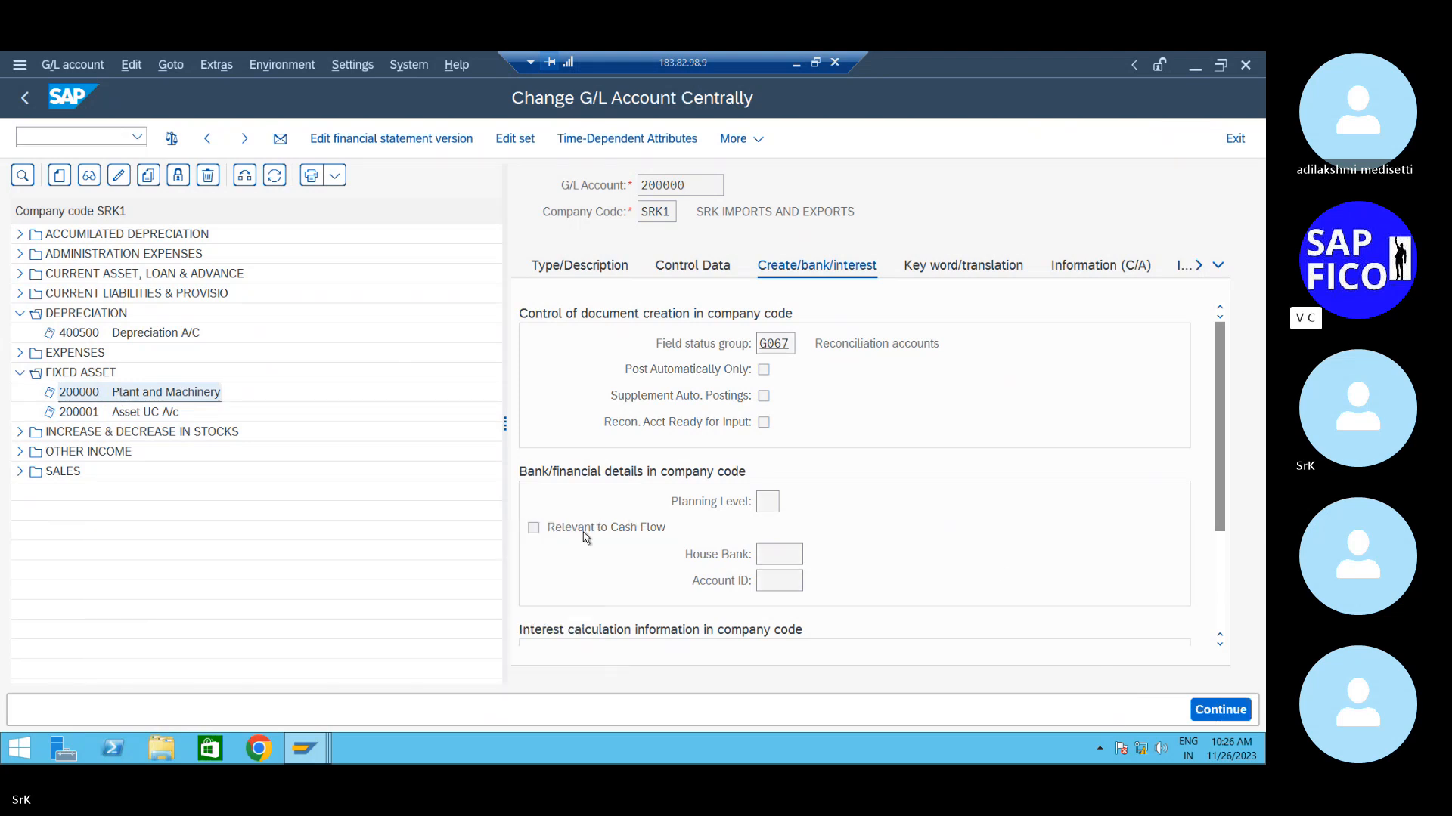
click(787, 343)
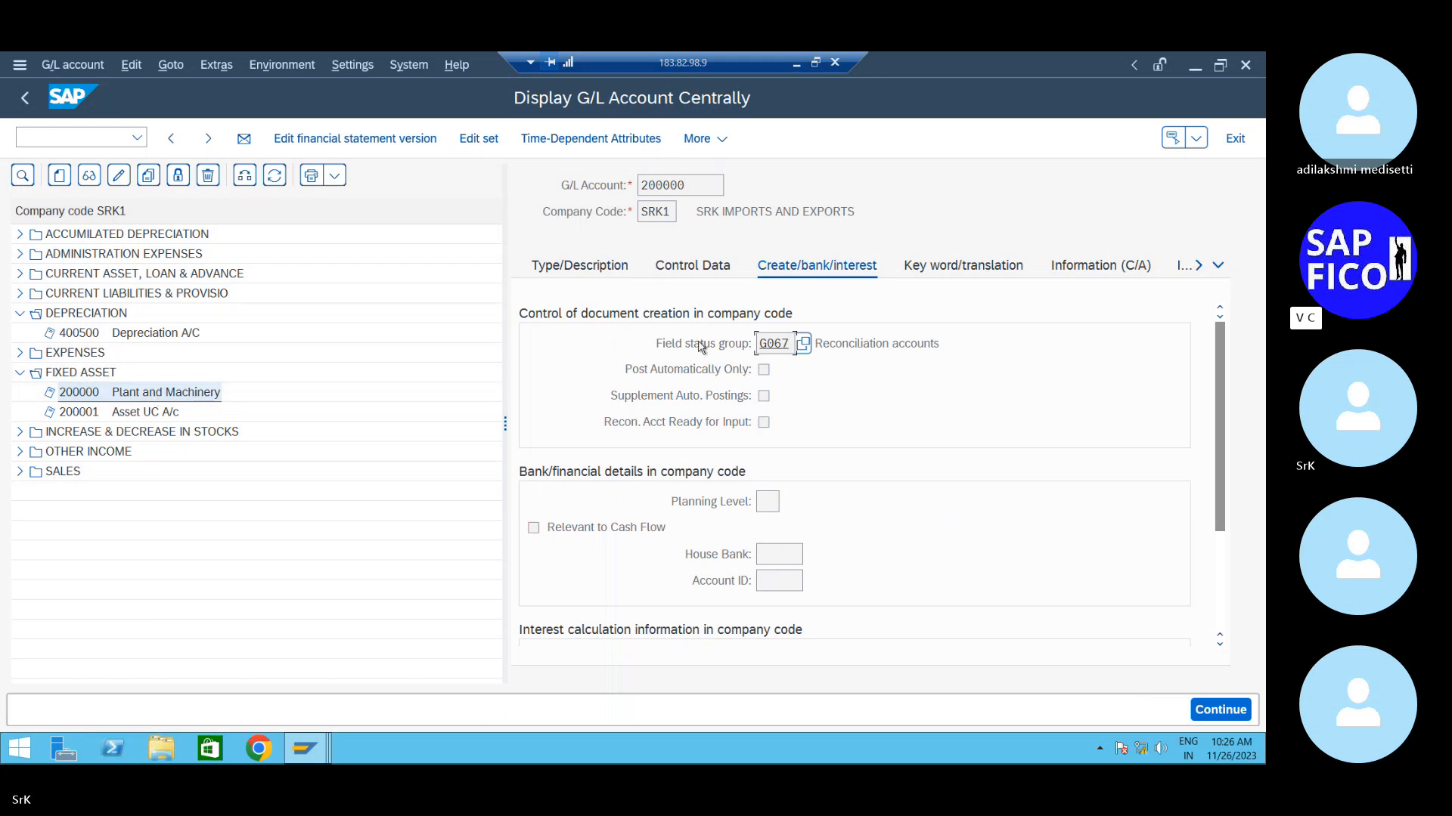
click(724, 276)
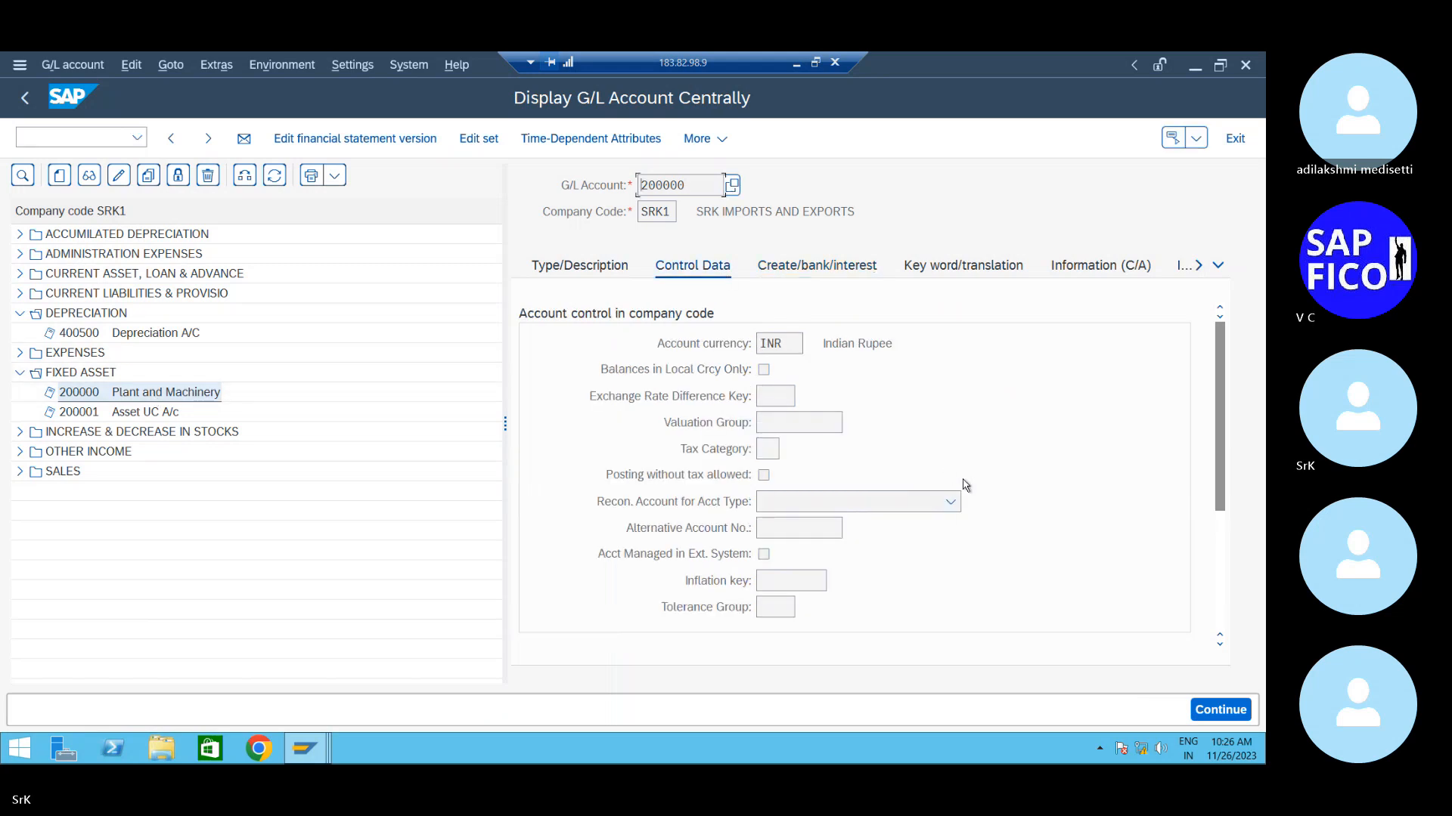
click(987, 439)
scroll(987, 439, down, 3)
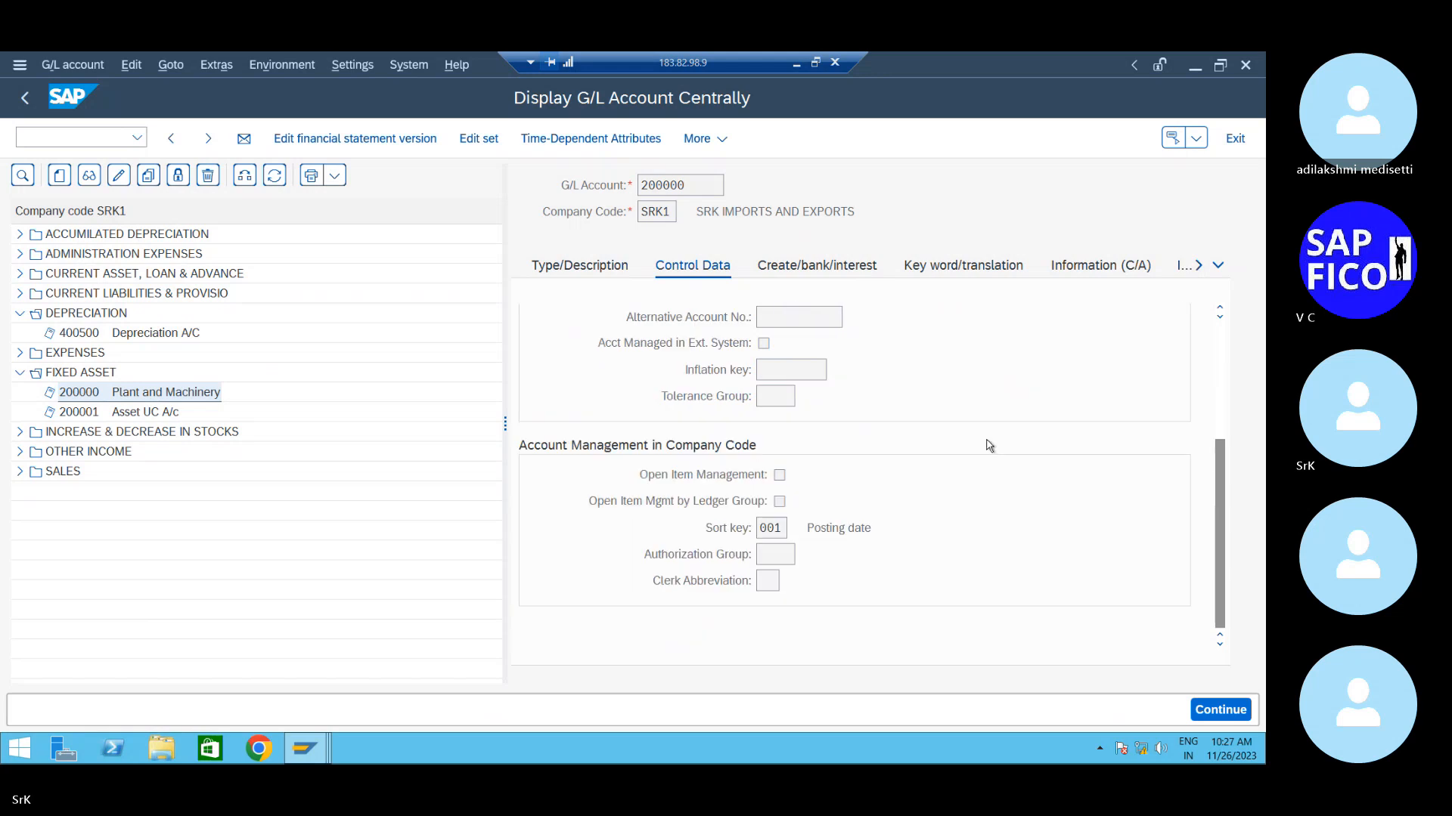
scroll(987, 442, up, 3)
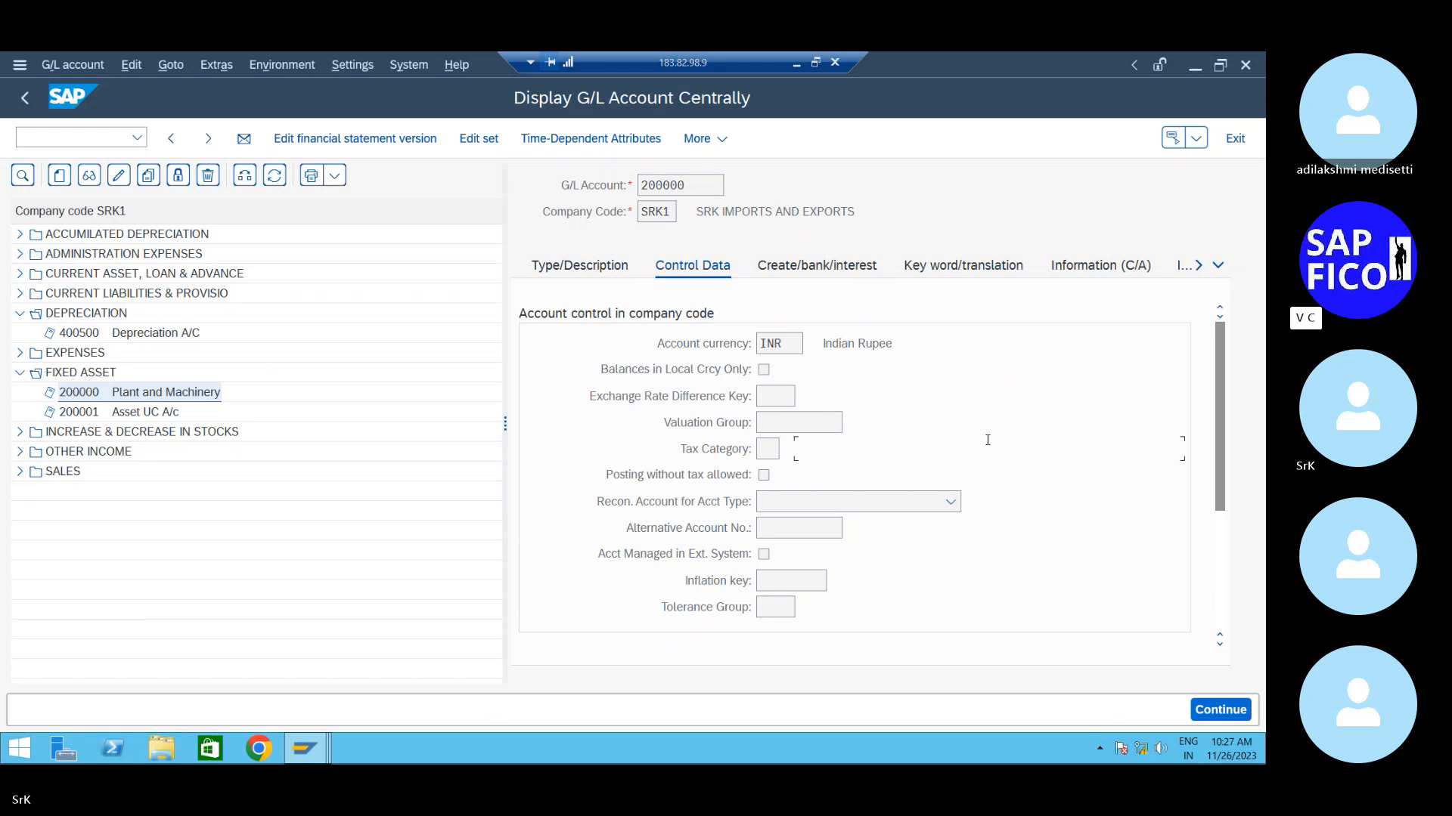
scroll(987, 439, down, 3)
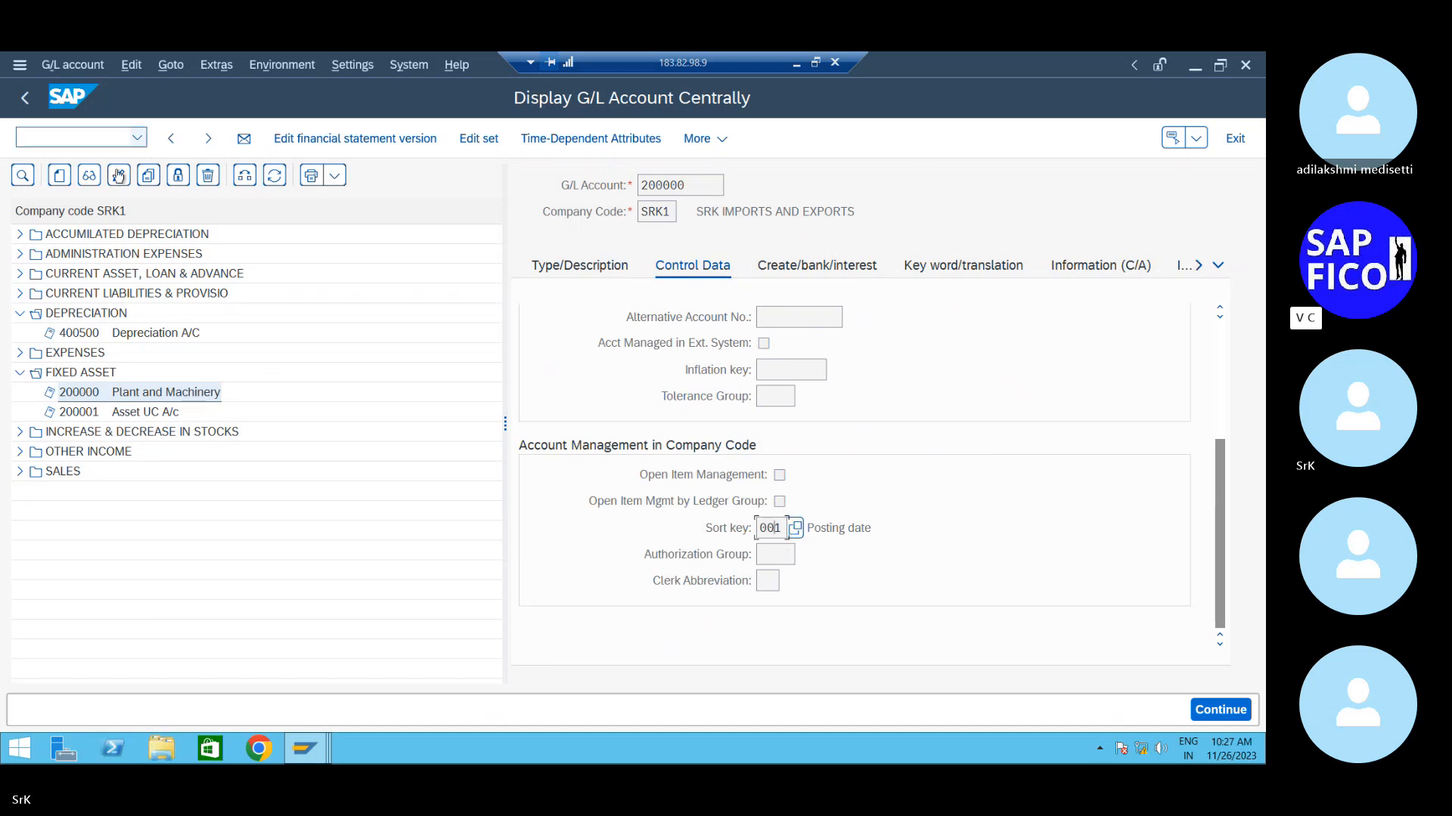
- Change account 200000's sort key to 018 Asset number
click(119, 175)
click(781, 528)
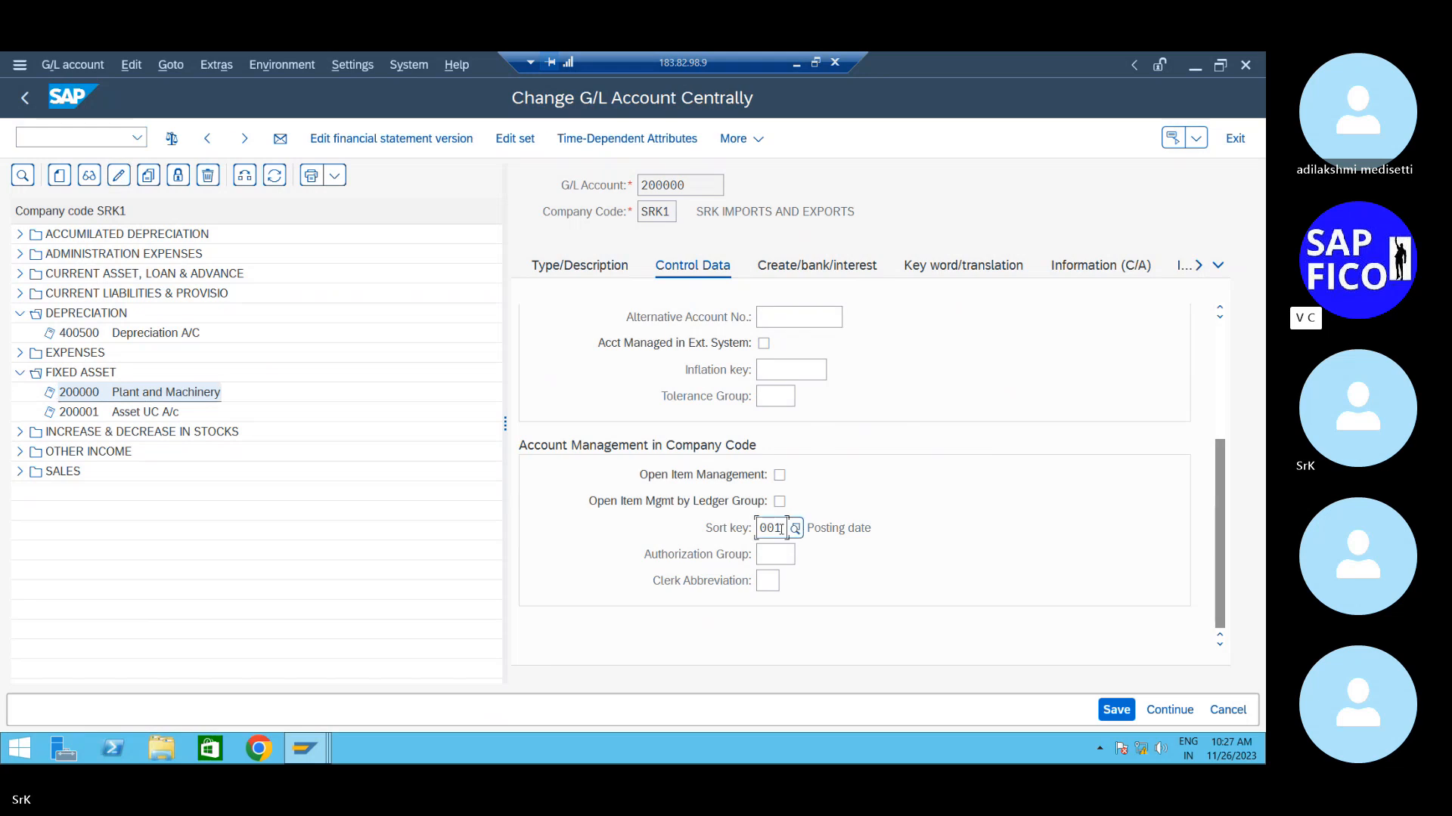
key(BackSpace)
key(BackSpace)
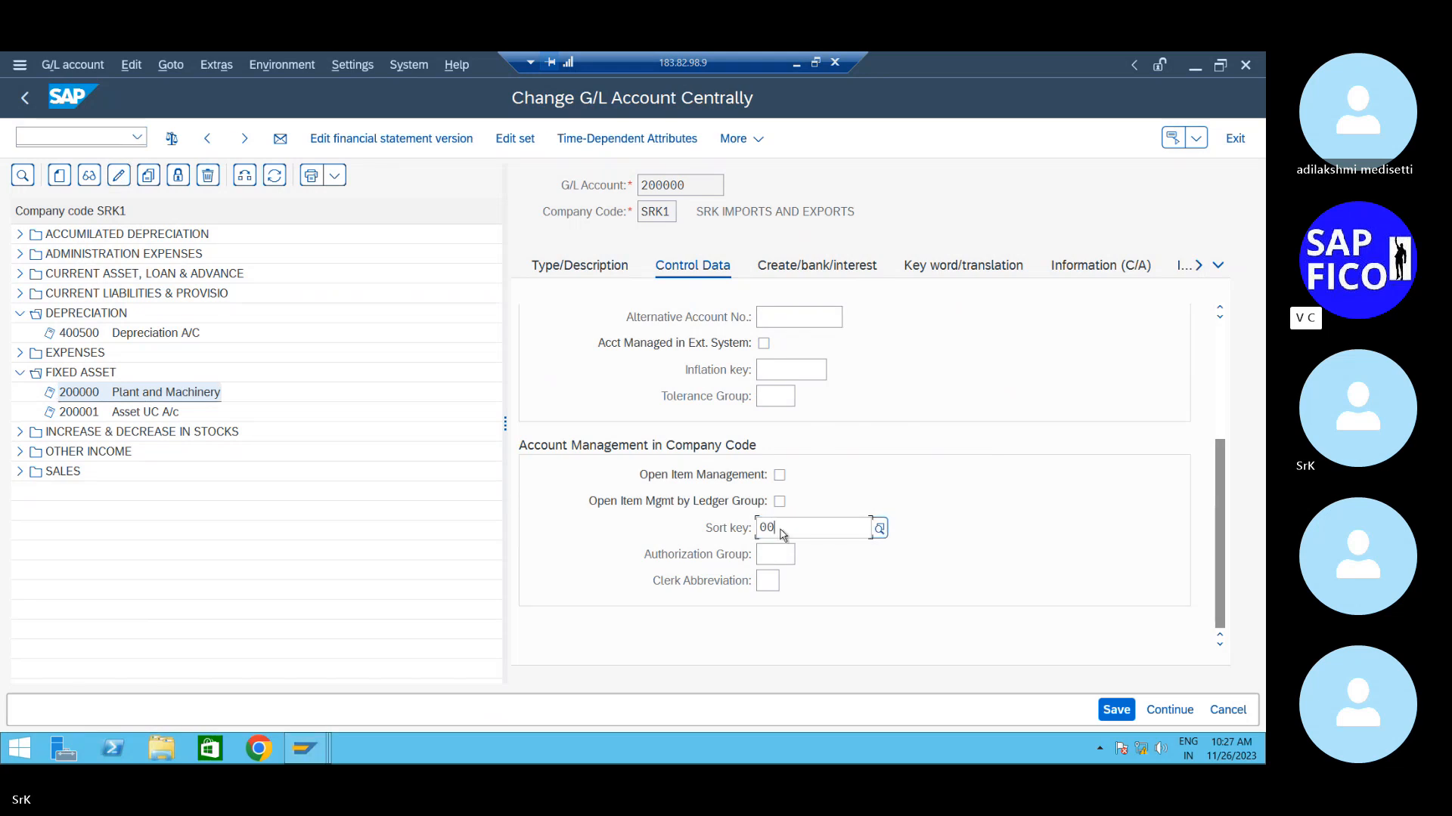
text(18)
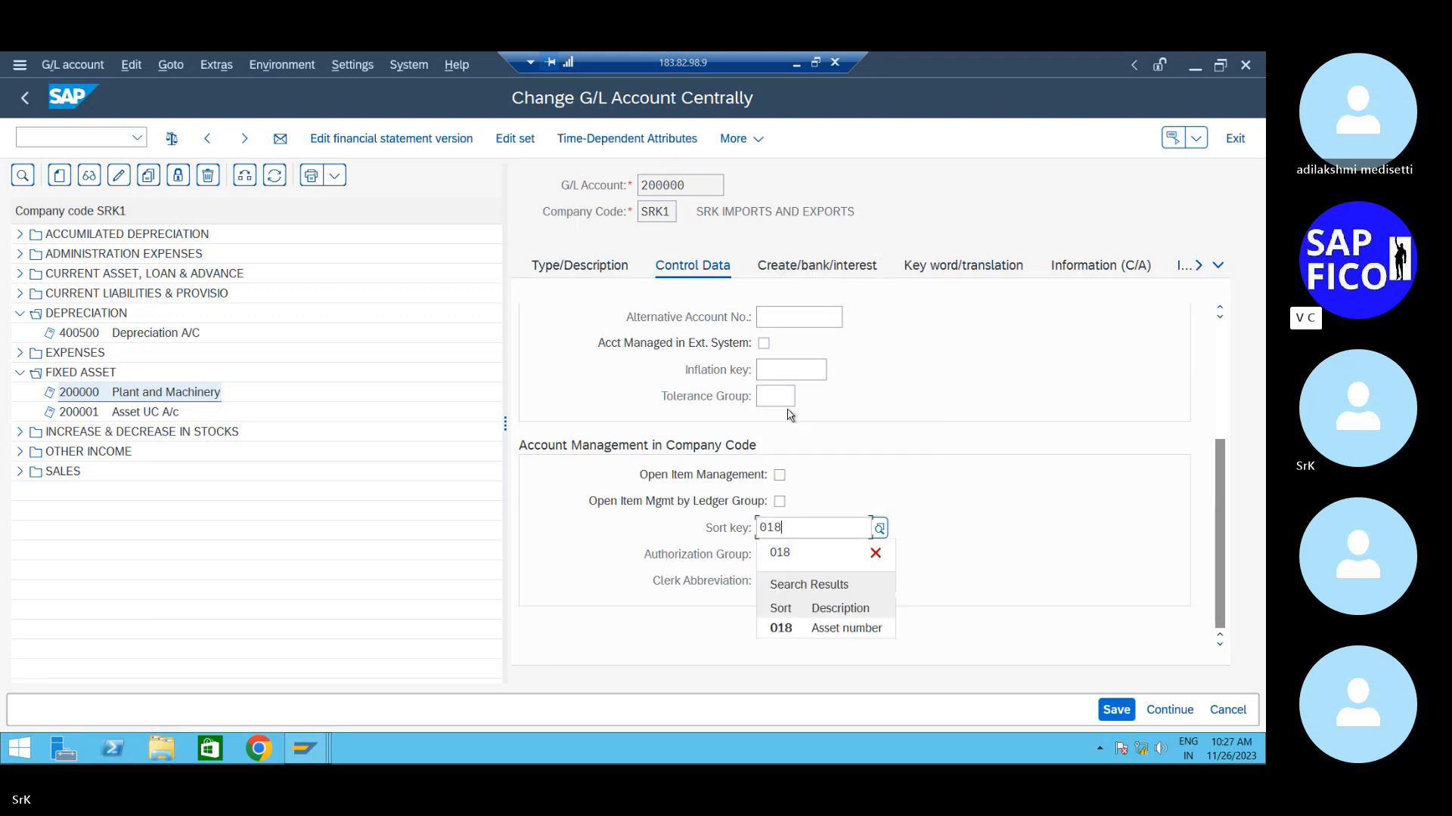
click(794, 633)
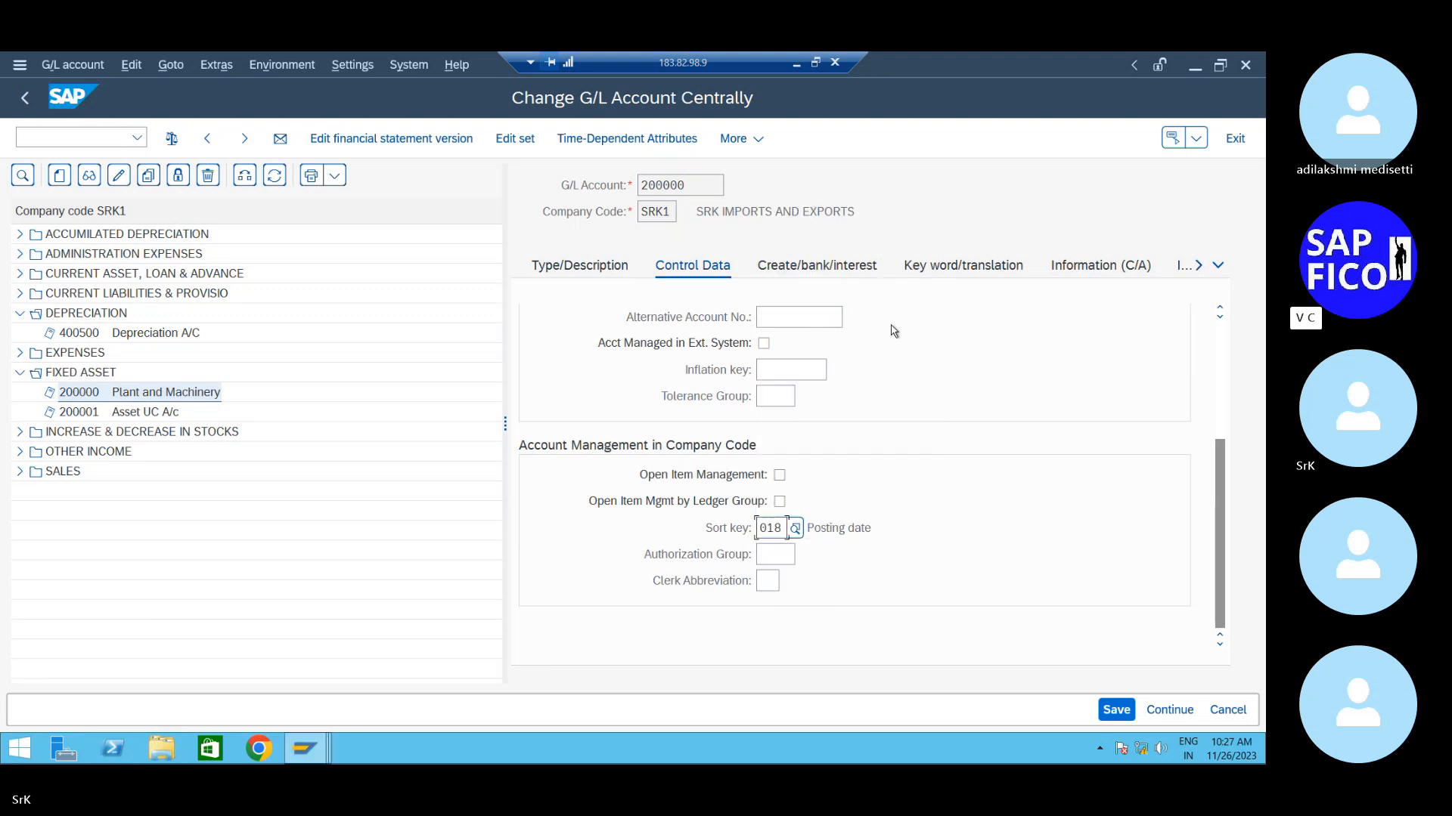
- Save account 200000, accepting the local-currency warning, and review its tabs
click(845, 267)
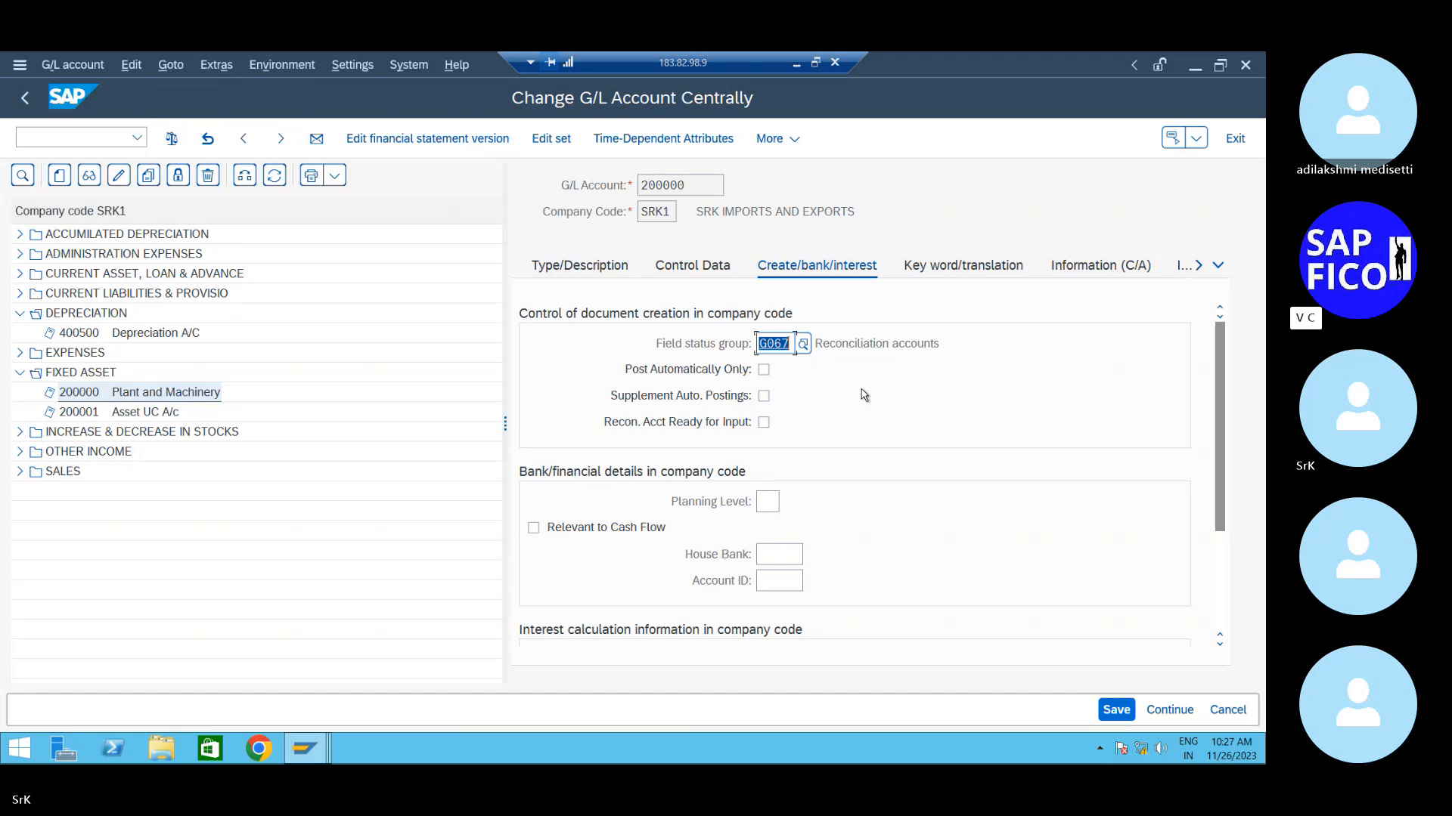
click(1117, 710)
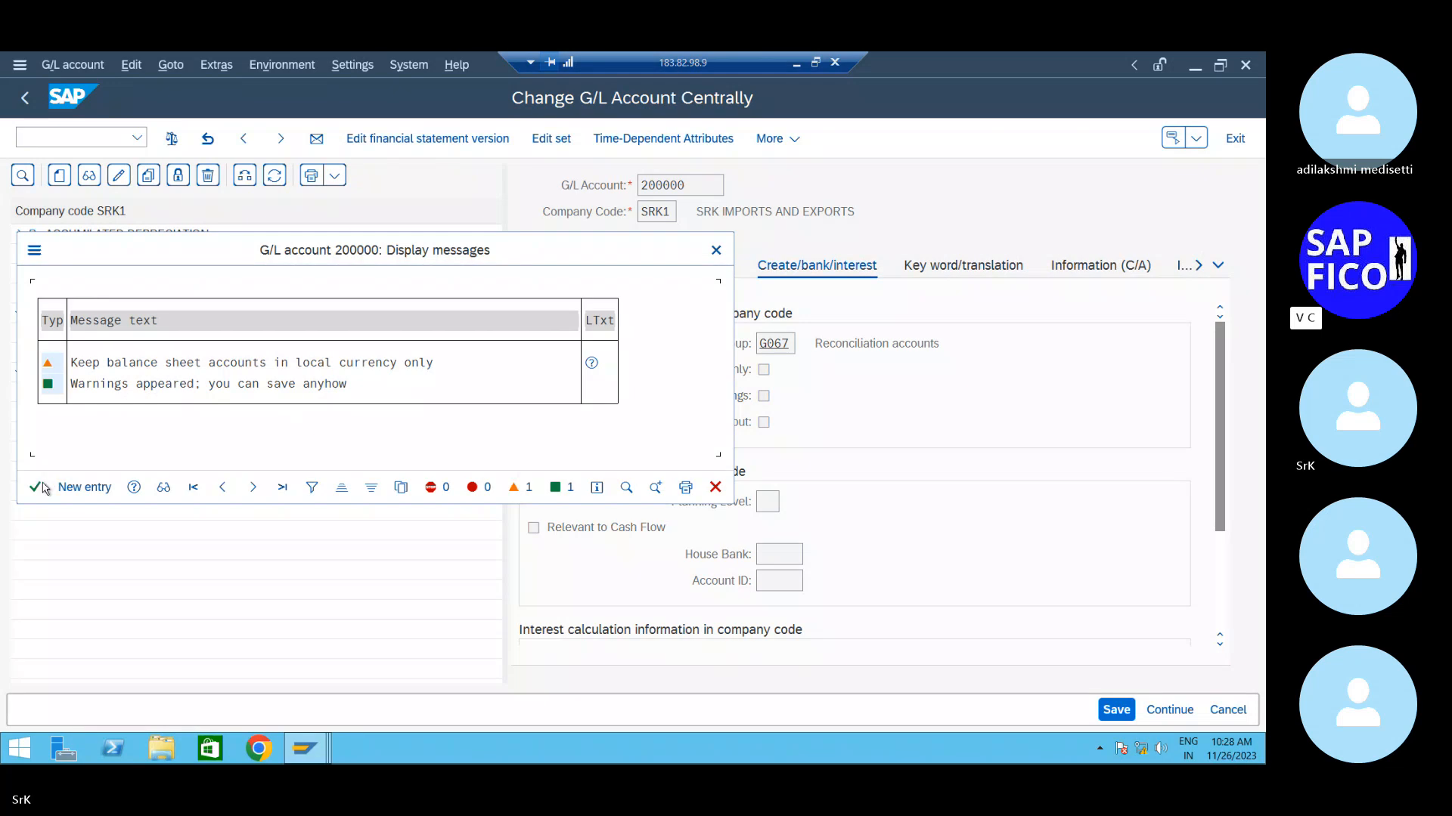
click(38, 487)
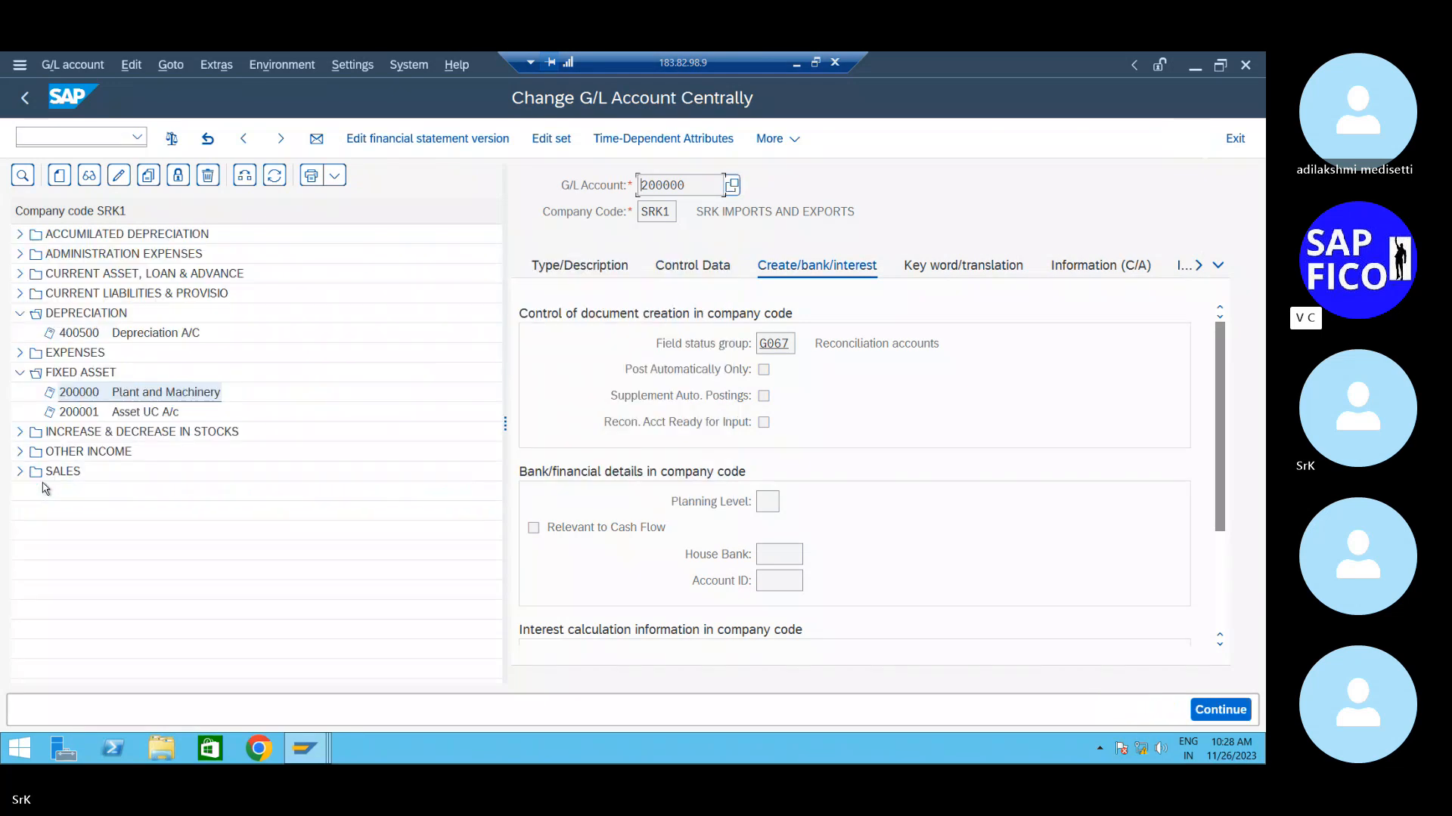
click(718, 267)
click(609, 273)
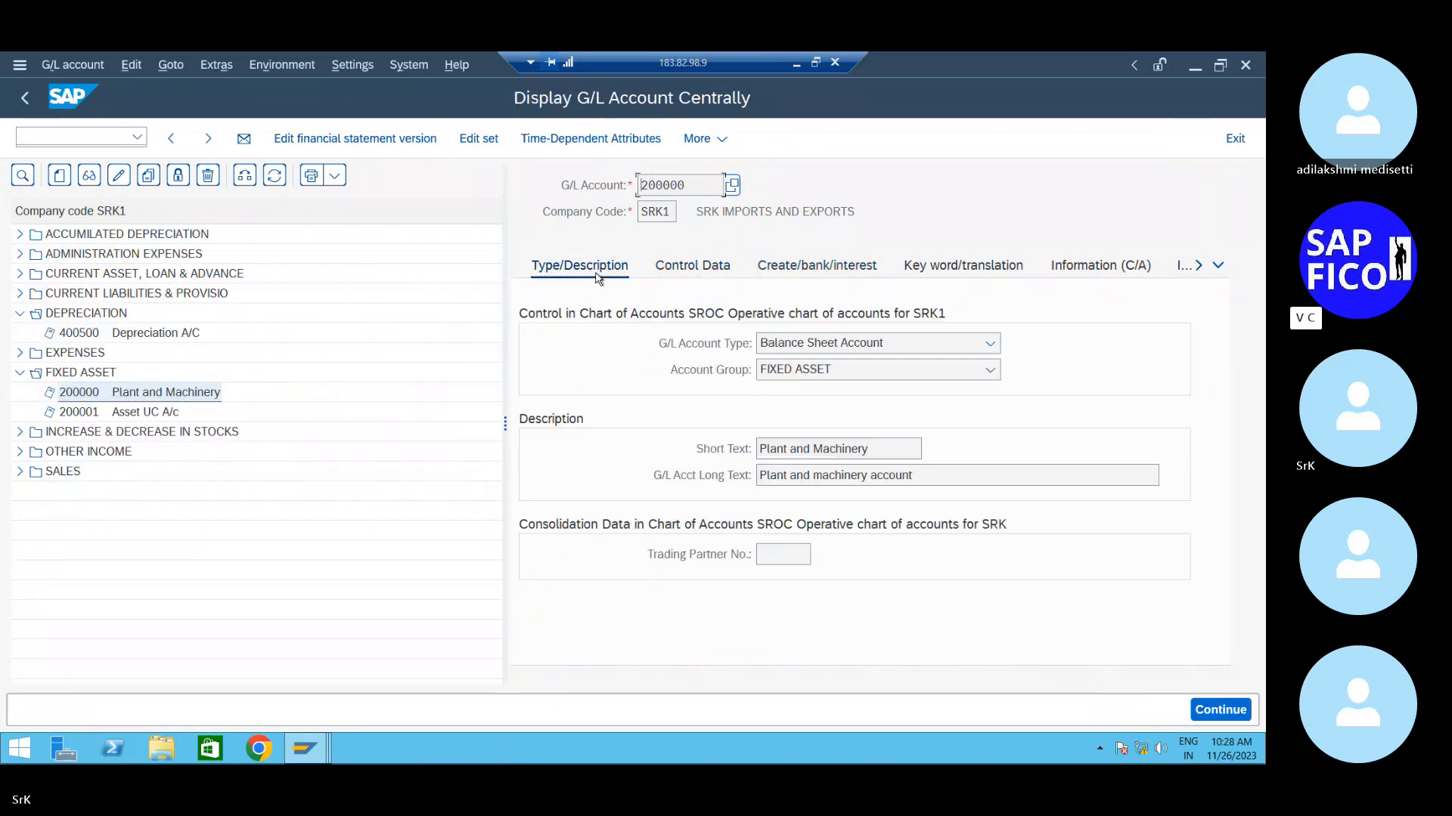
- Begin a new G/L account and enter account number 200002
click(61, 177)
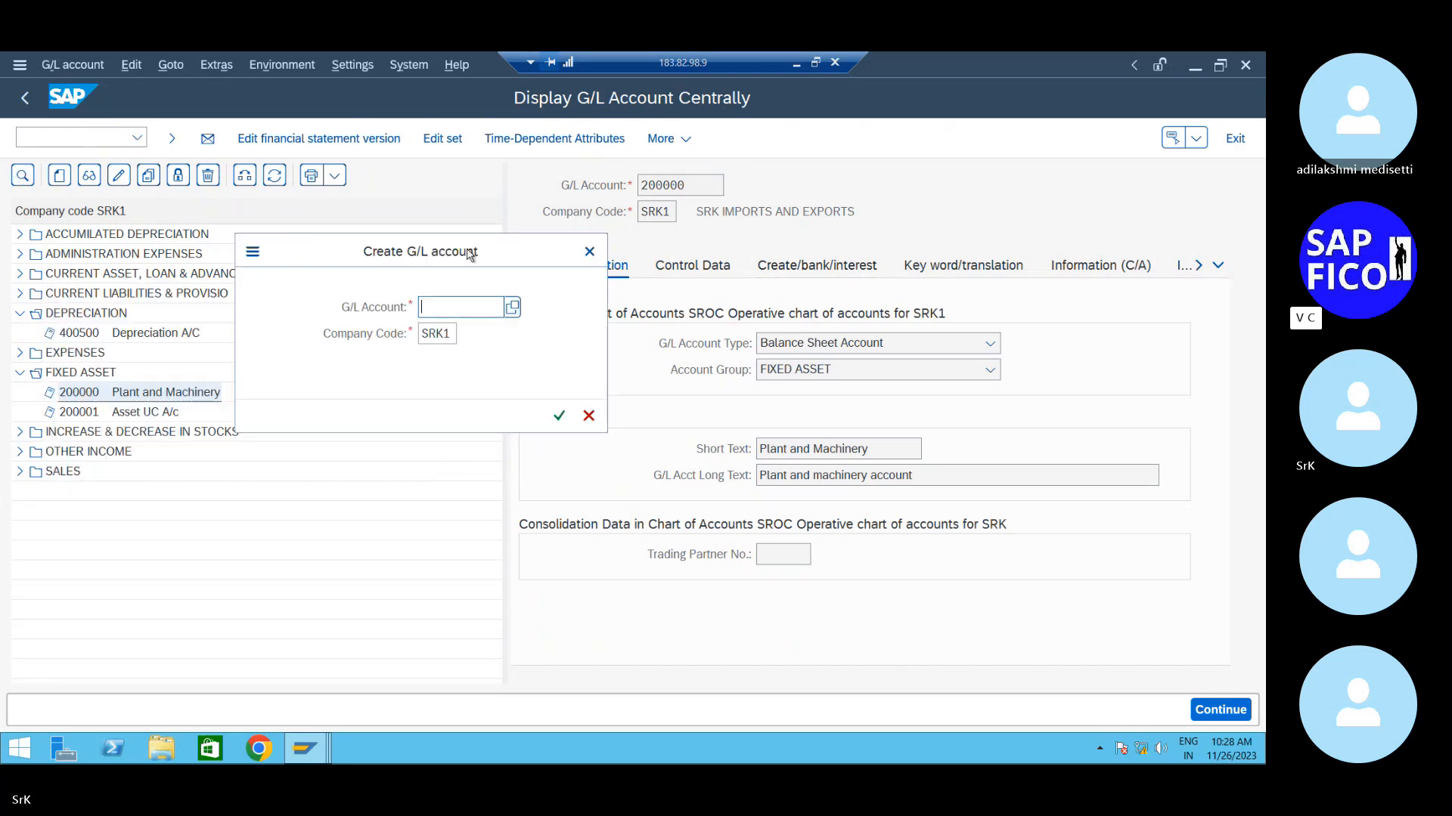
drag(276, 298, 468, 251)
text(200)
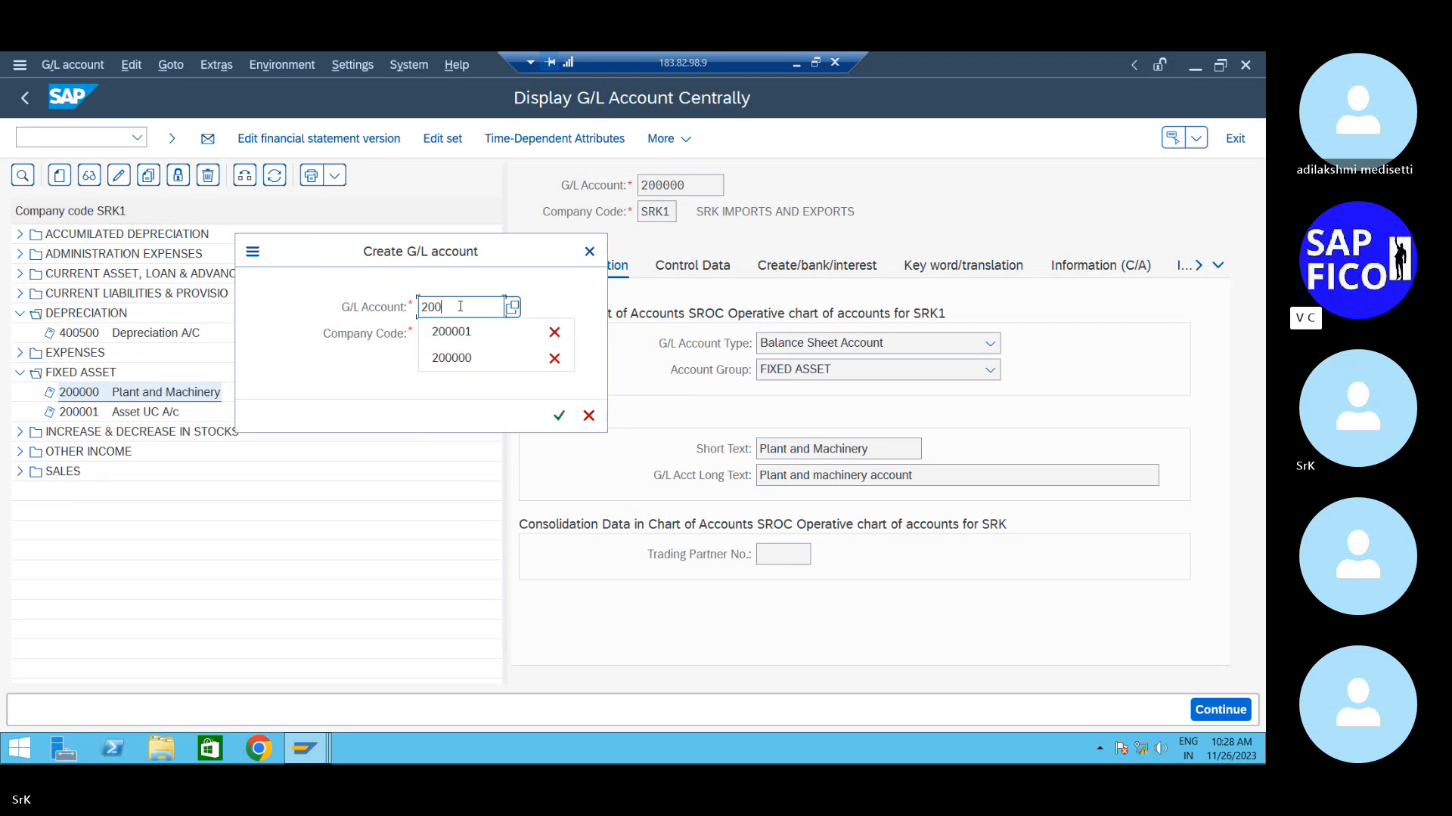
text(002)
- Make 200002 a Balance Sheet Account in the FIXED ASSET account group
key(Return)
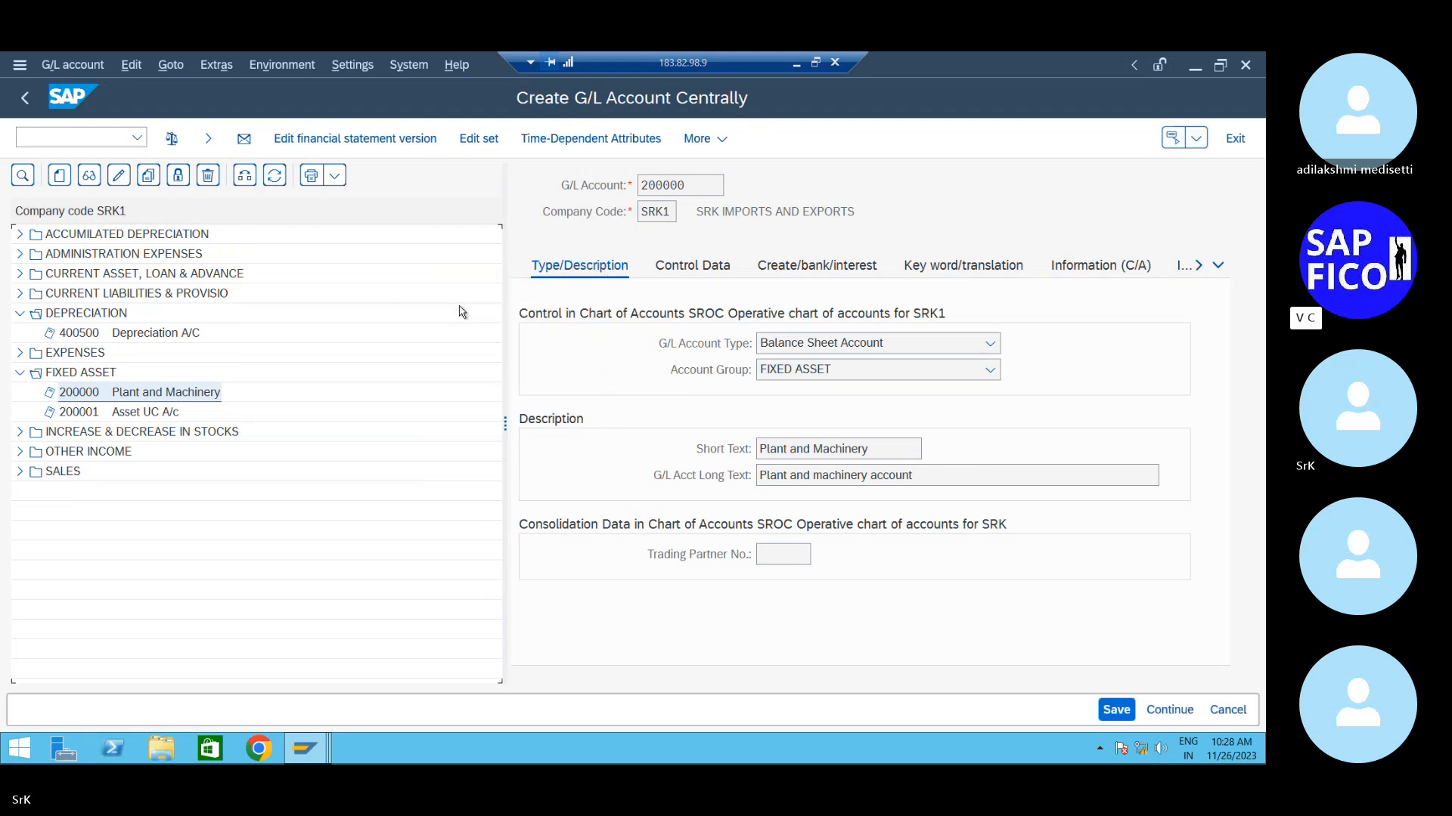
click(855, 343)
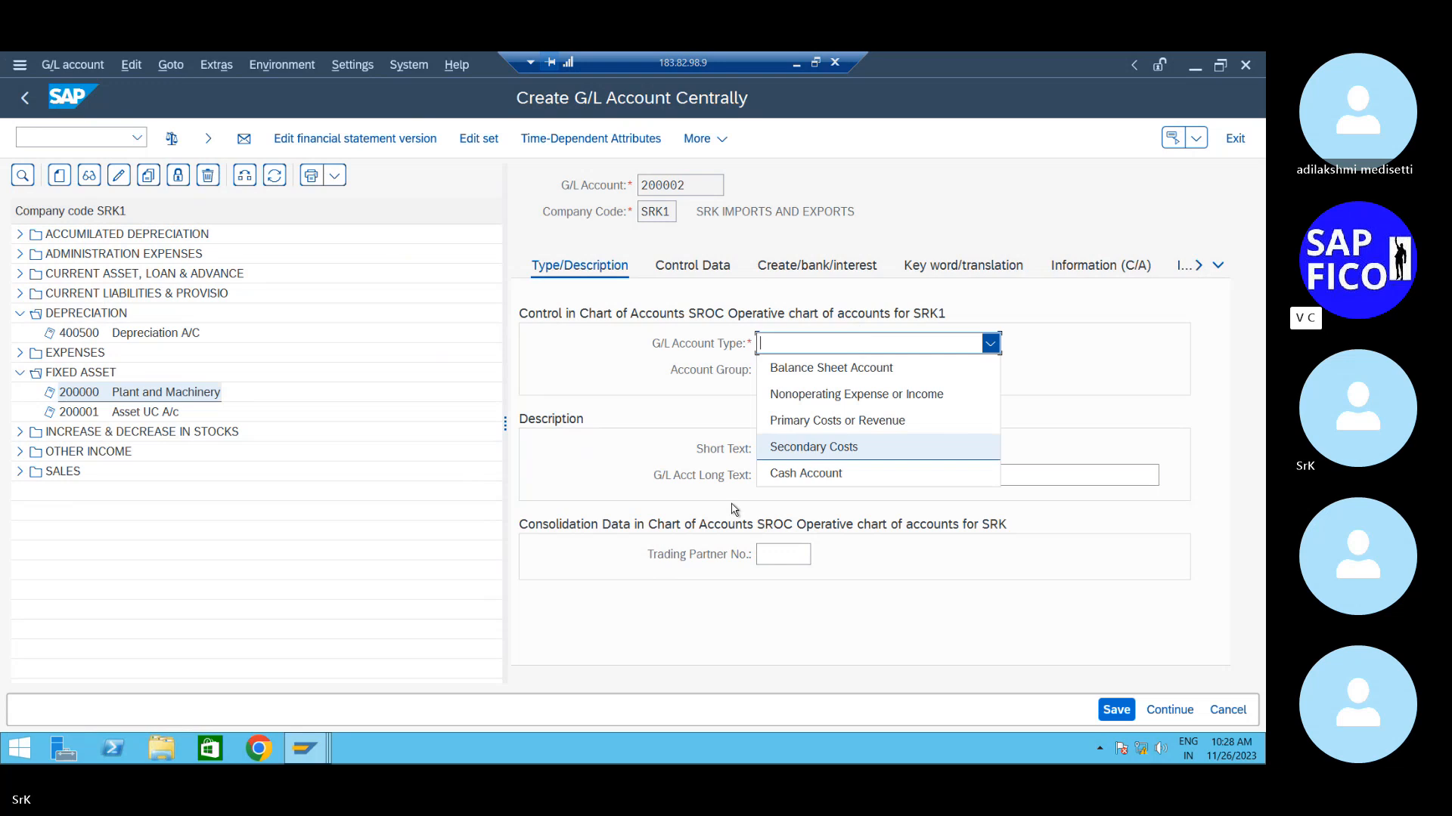
click(877, 371)
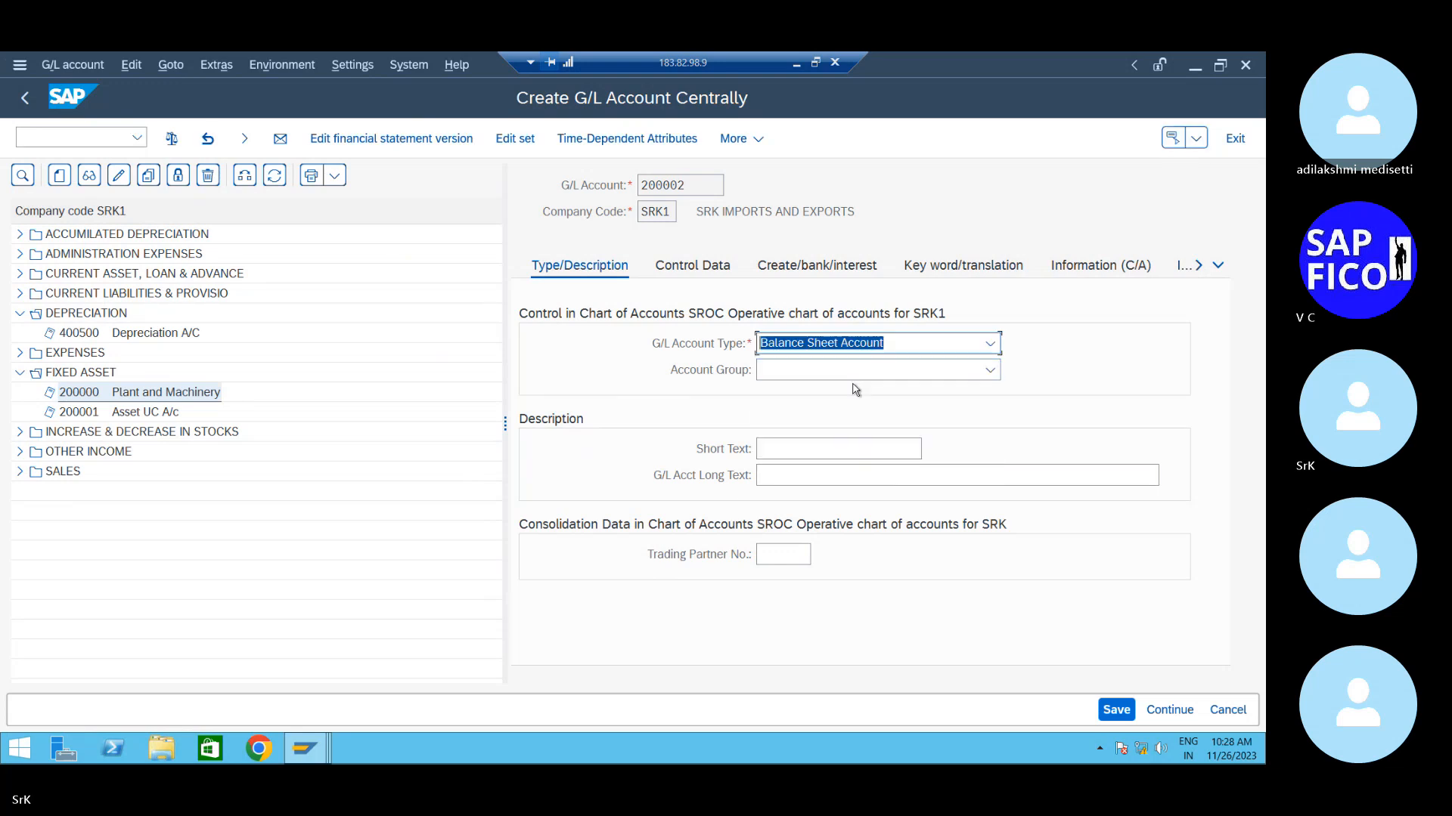
click(892, 345)
click(868, 375)
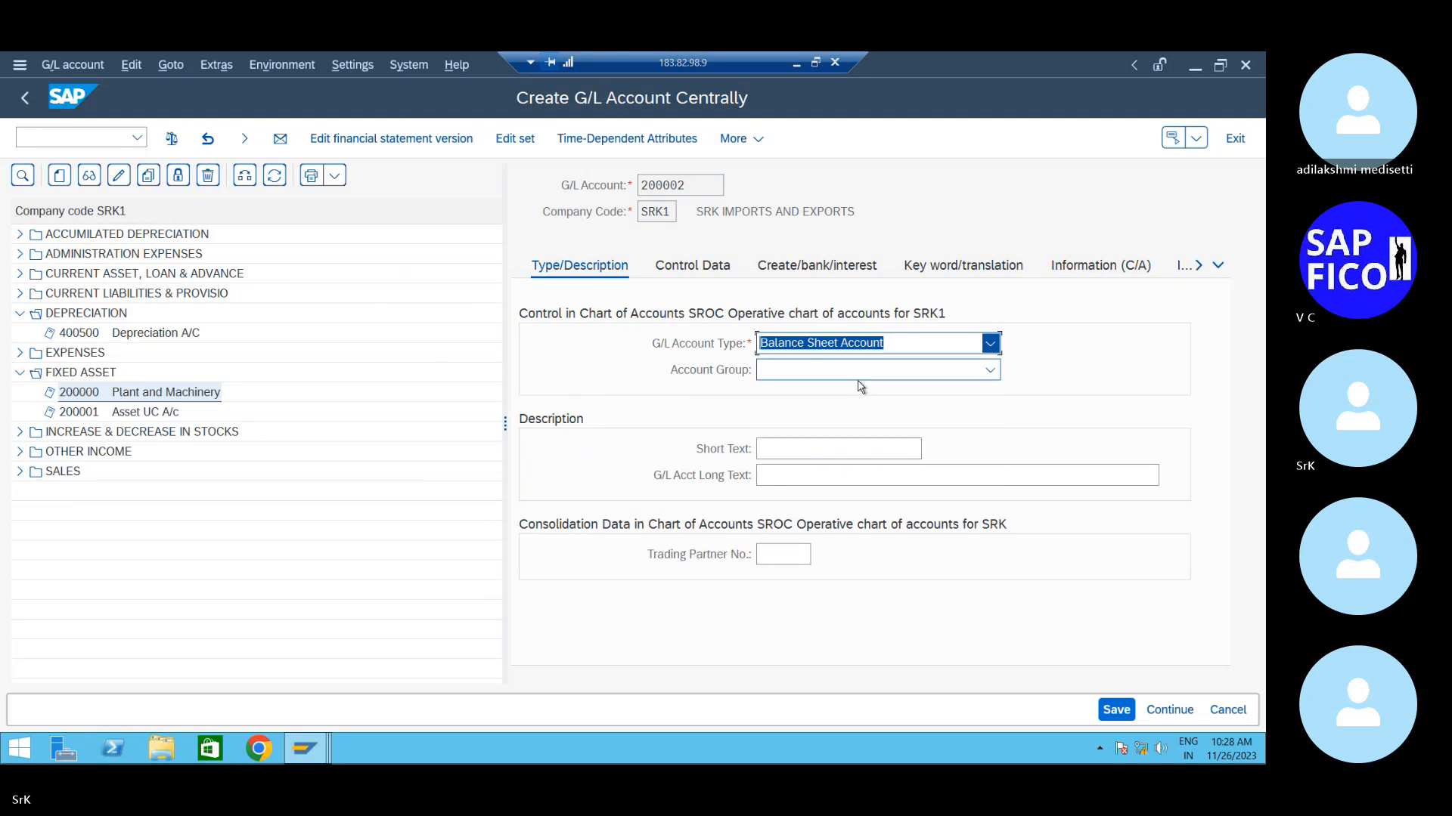
click(856, 375)
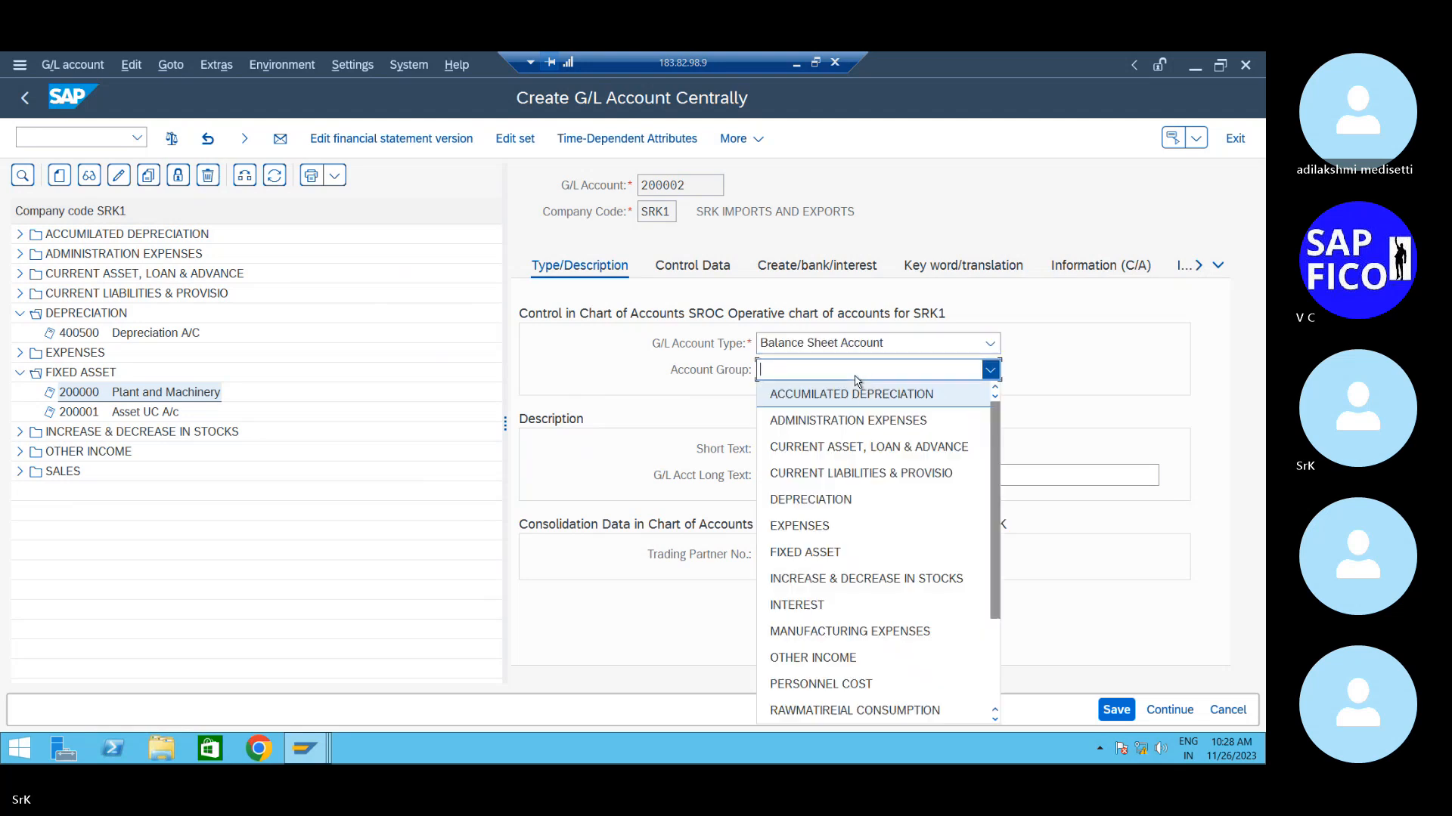
click(807, 552)
- Enter short text 'Techinical a/c' and long text 'Technical clearing account'
click(809, 459)
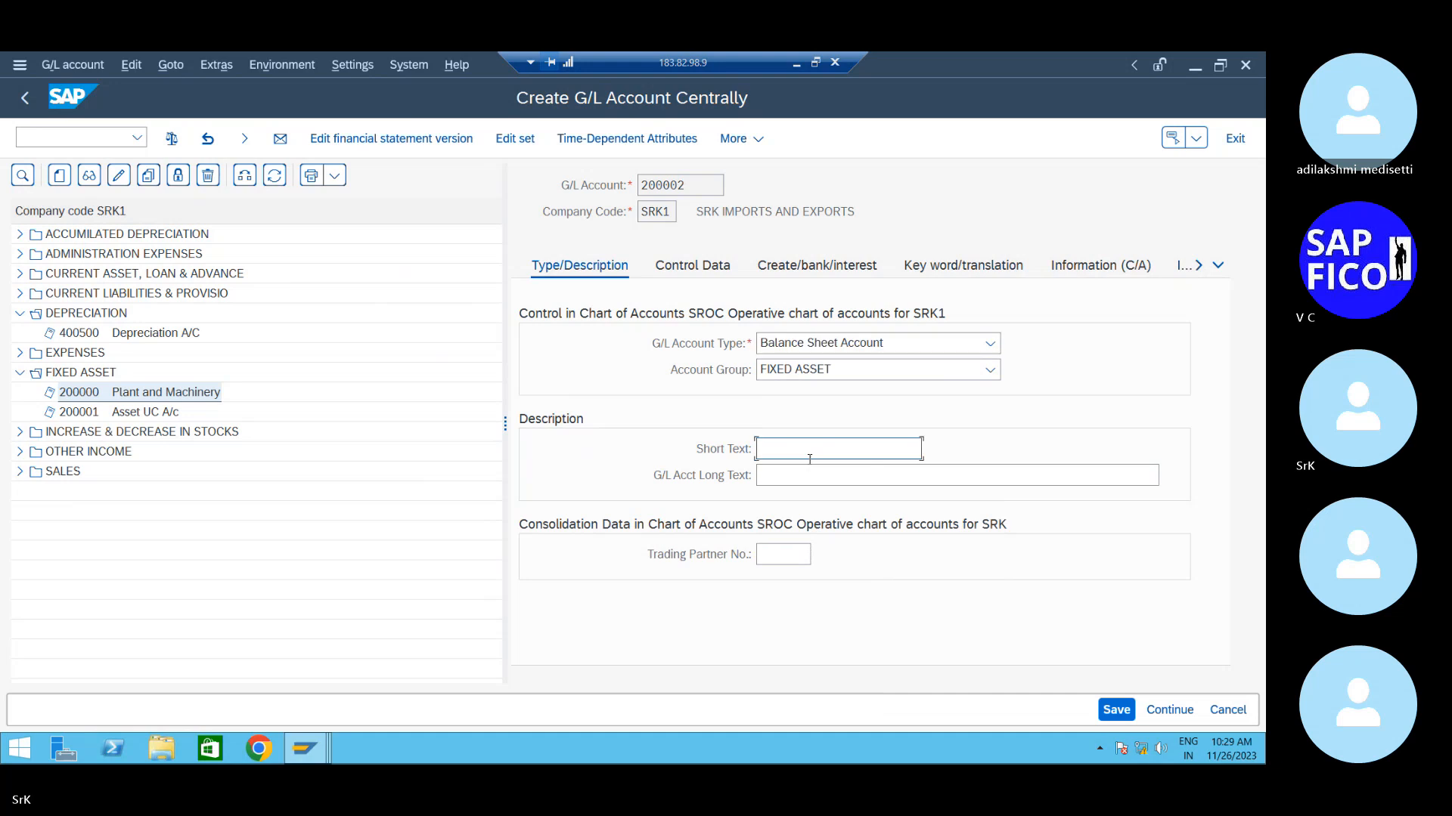
text(Techinica)
key(BackSpace)
key(BackSpace)
key(BackSpace)
key(BackSpace)
text(c)
key(BackSpace)
text(nical a/c)
key(Tab)
text(Tec)
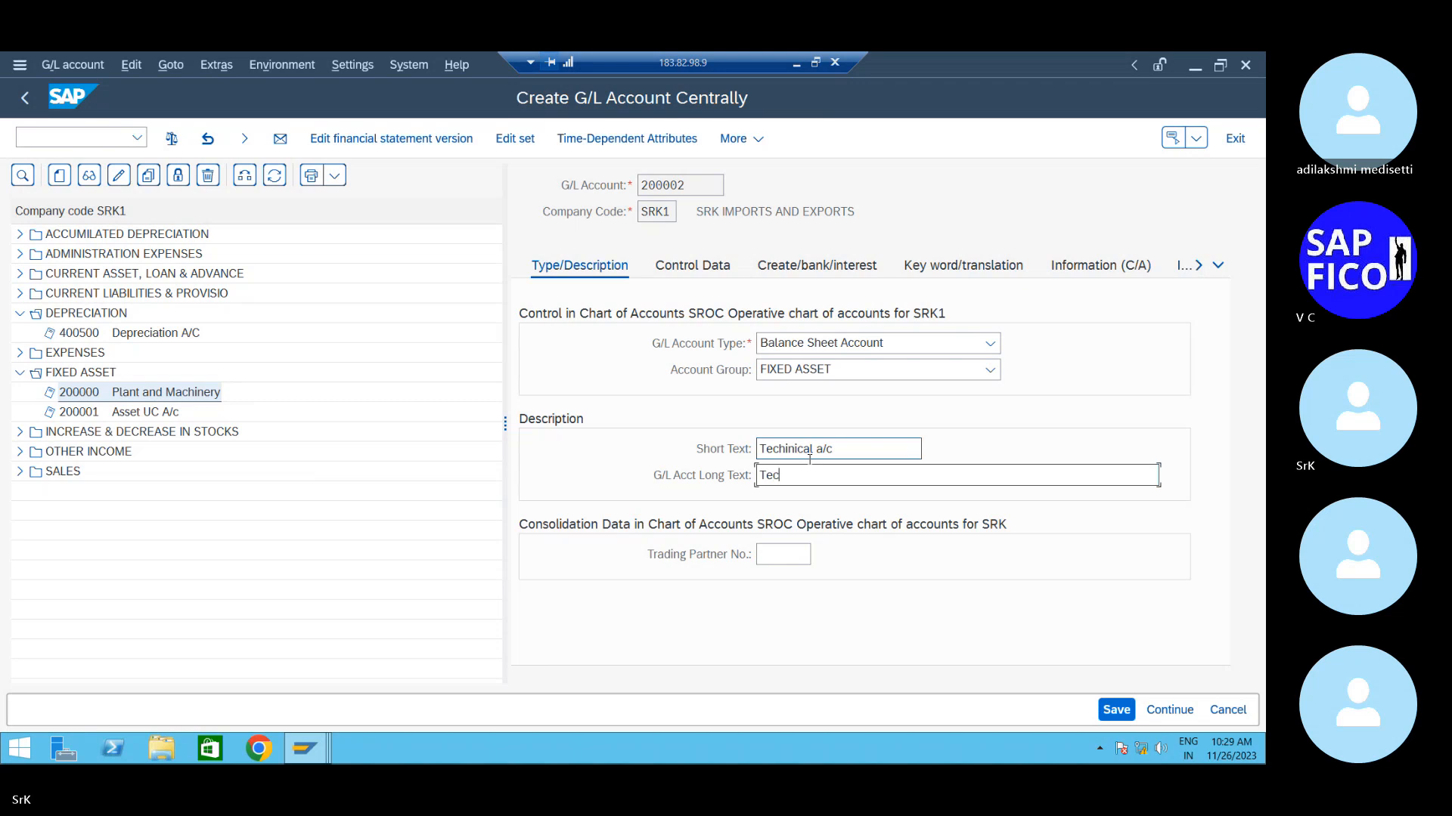
text(hnical clearing account)
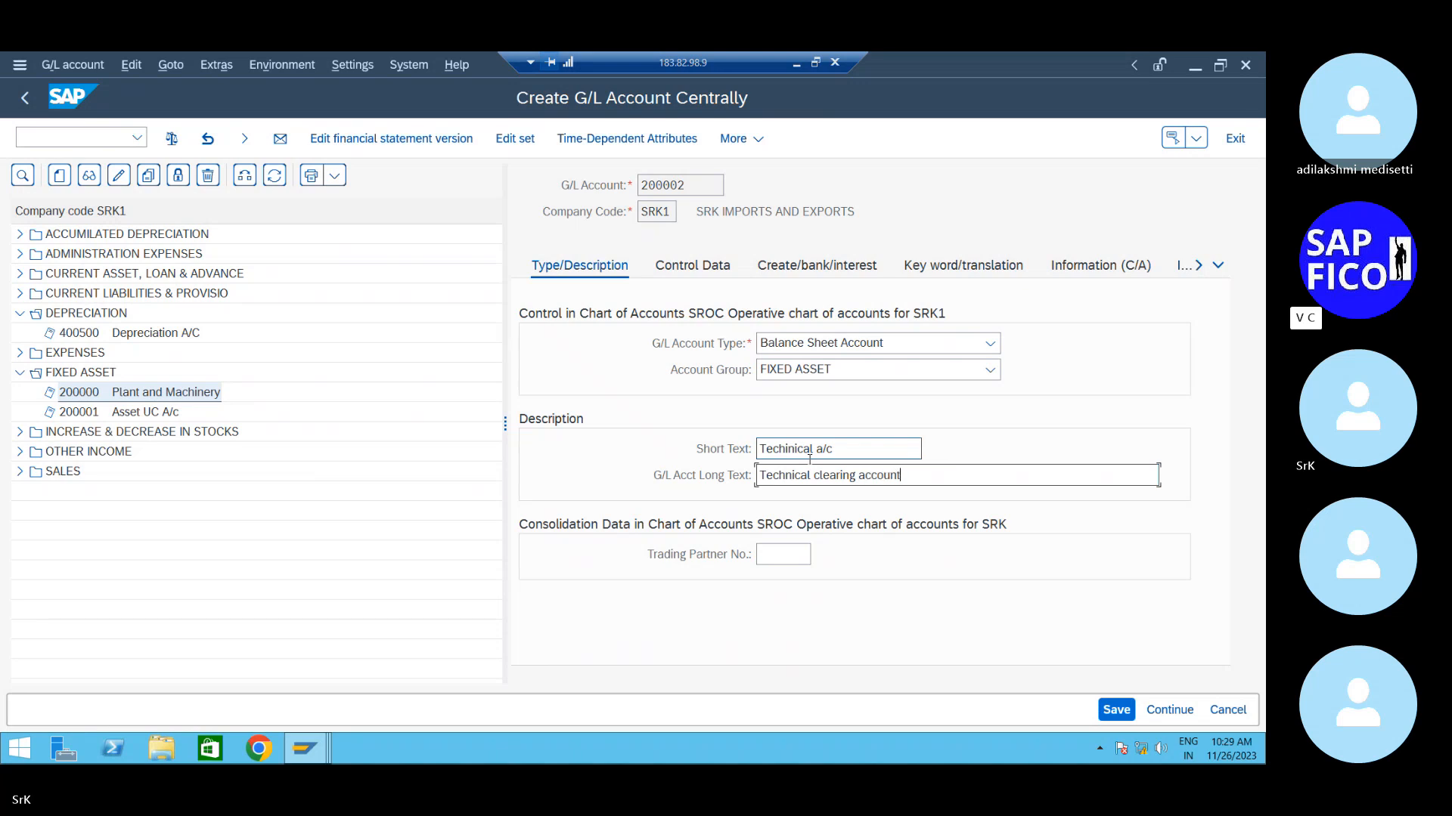
- Set 200002's reconciliation account type to Assets and its sort key to 001
click(691, 269)
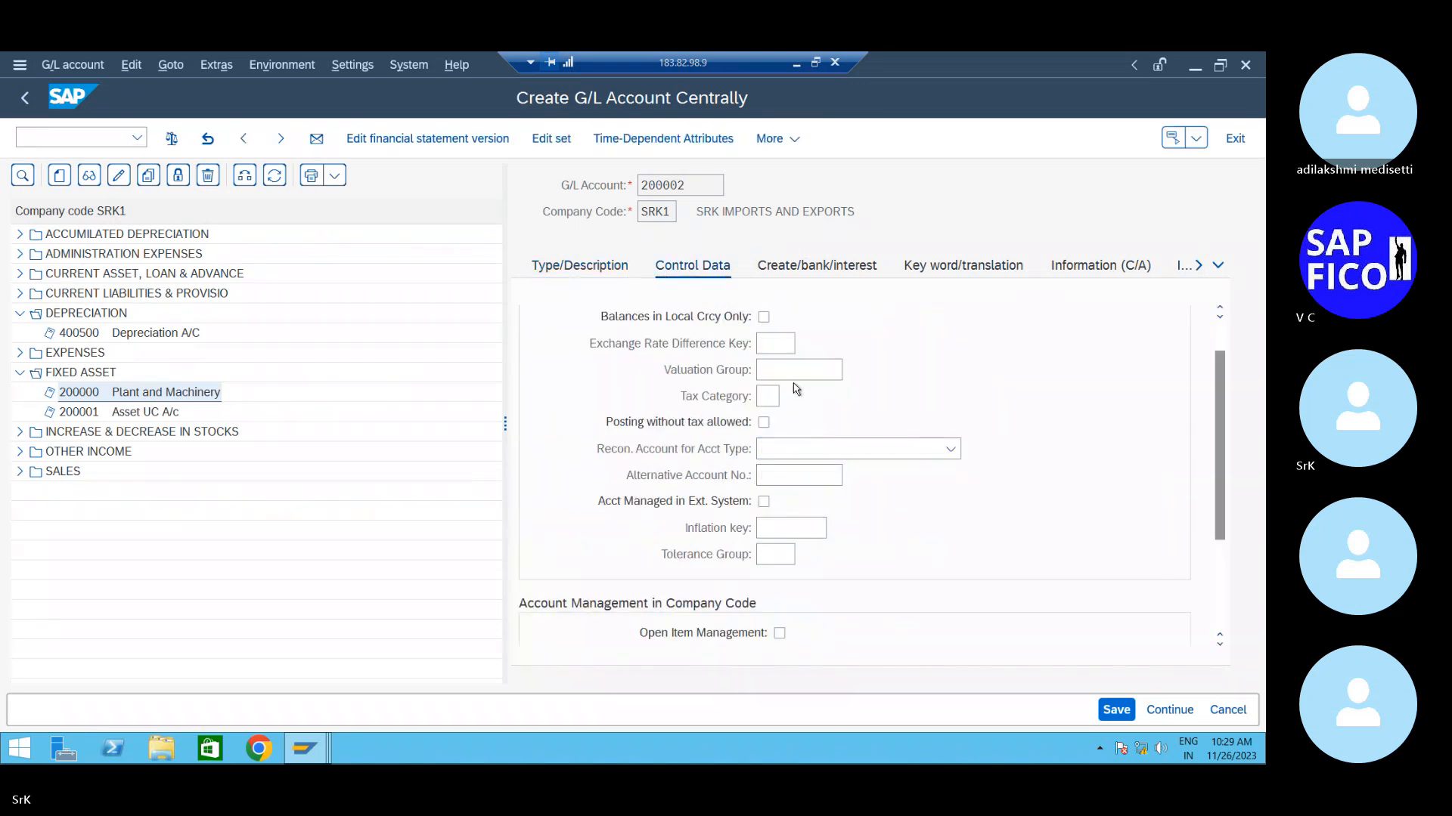
scroll(805, 476, down, 3)
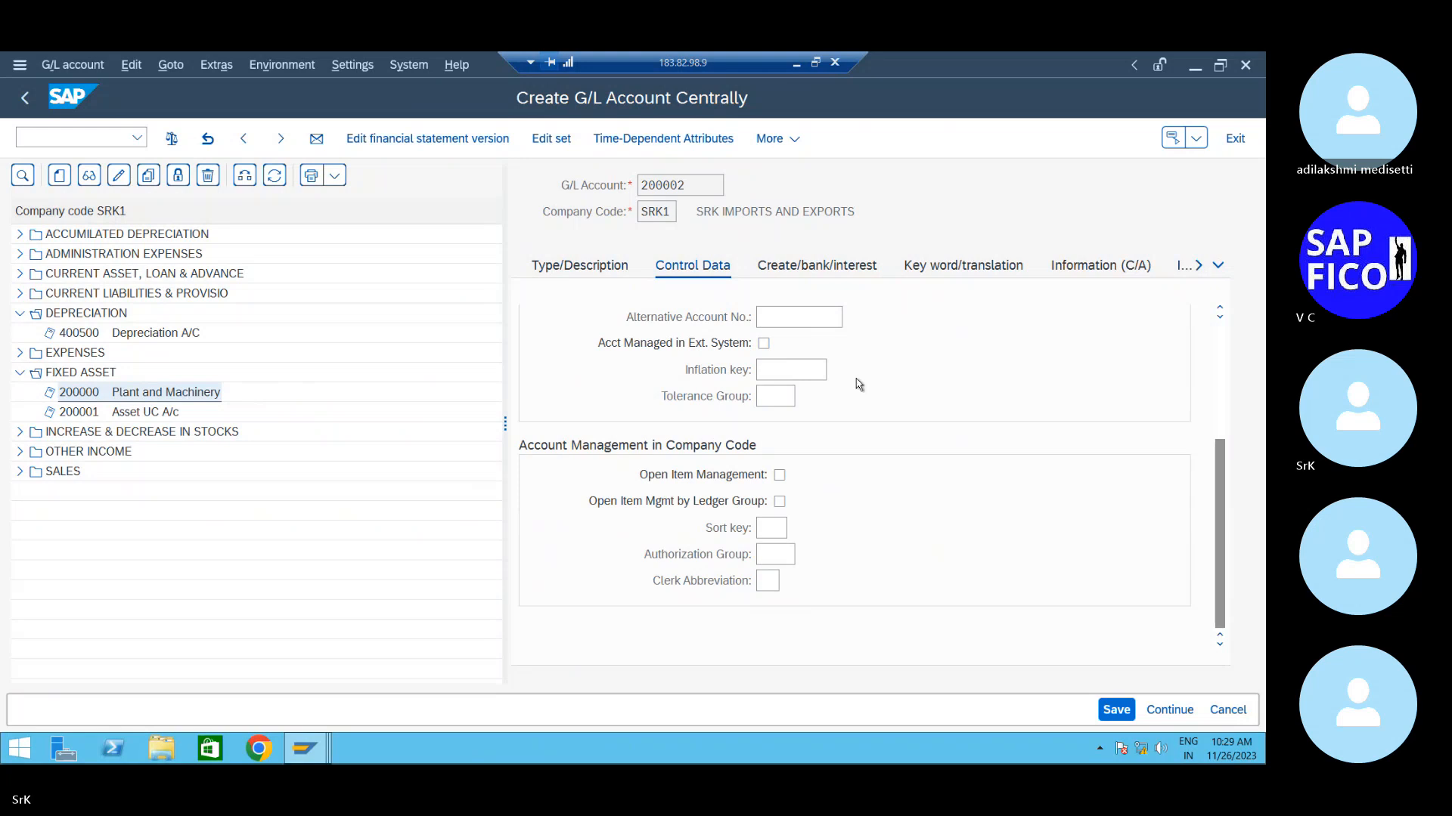
scroll(809, 475, up, 3)
click(927, 505)
click(927, 505)
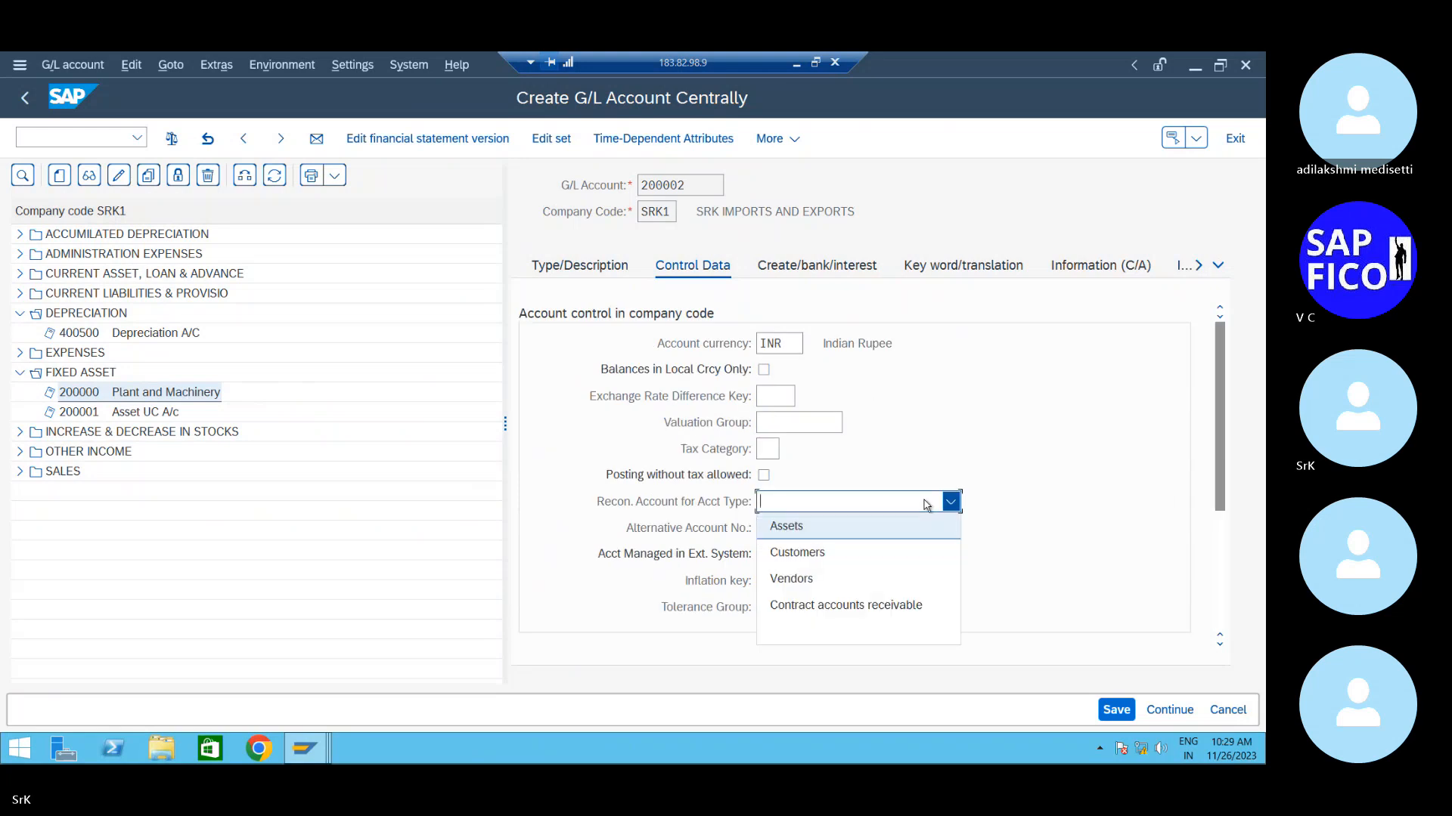
click(820, 527)
scroll(797, 454, down, 3)
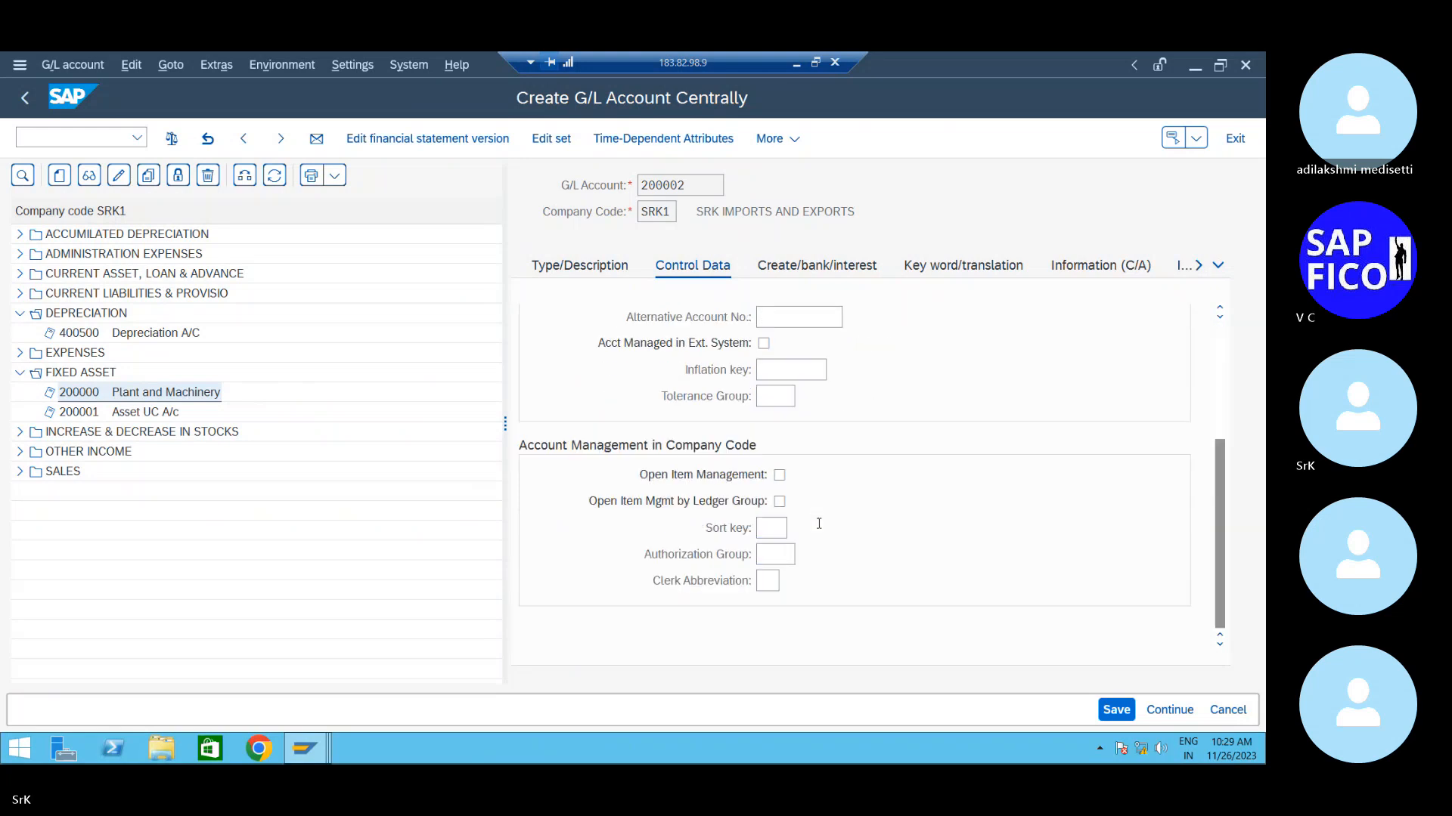
scroll(797, 445, up, 3)
scroll(809, 509, down, 3)
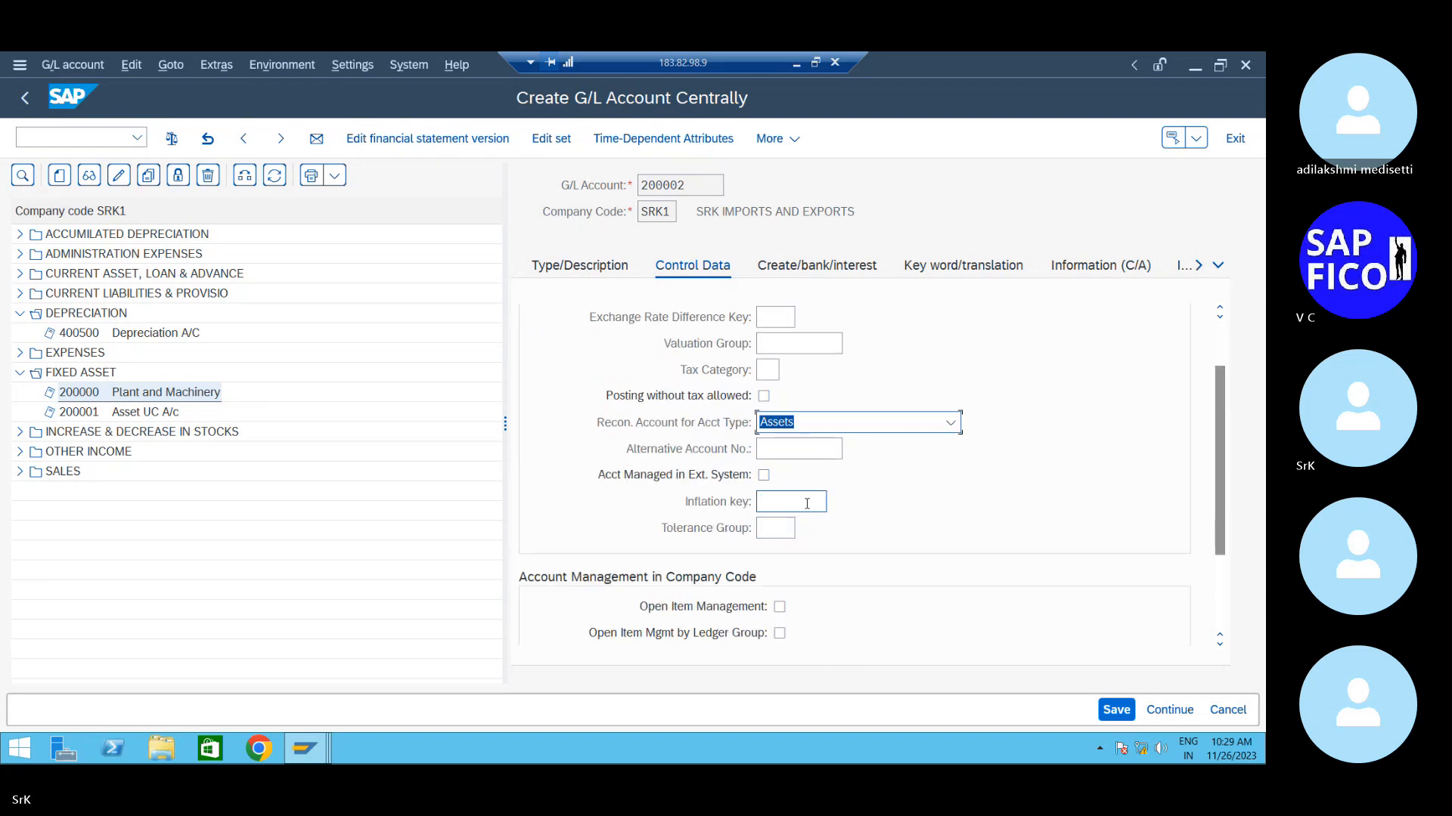
scroll(809, 508, down, 3)
click(779, 530)
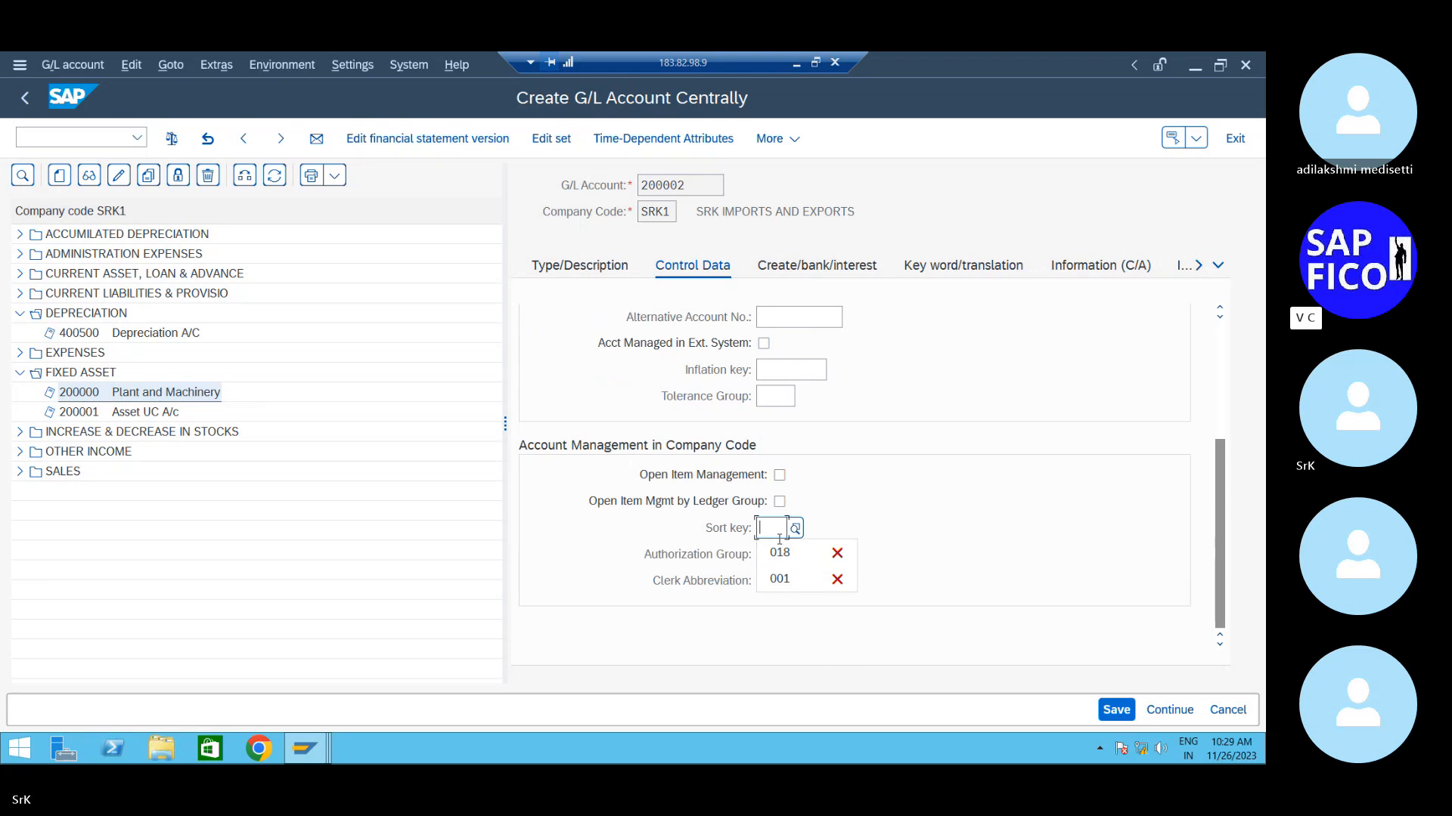
click(781, 579)
- Assign field status group G008 Assets area clearing accounts and save account 200002
click(816, 265)
click(803, 342)
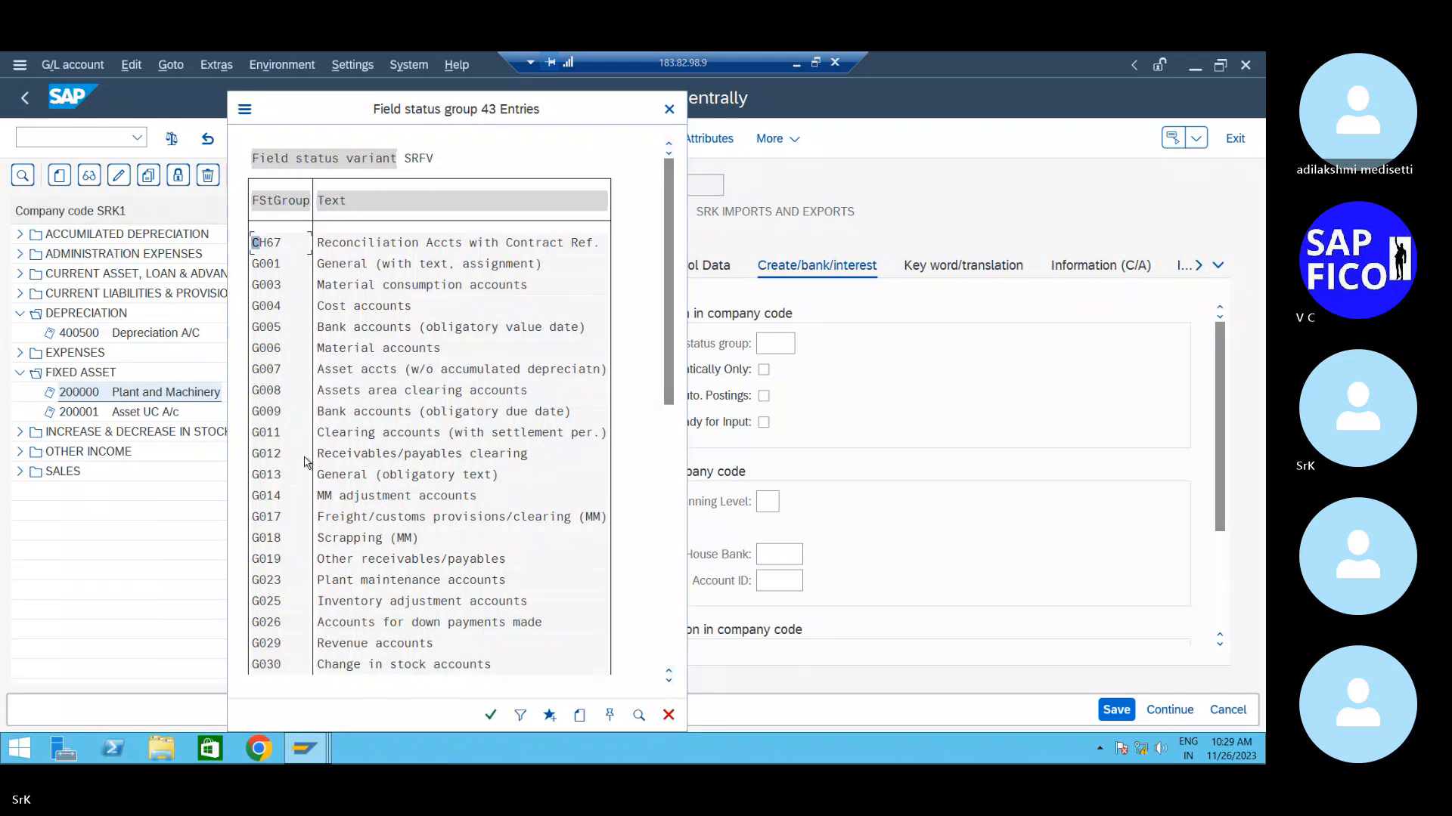
double_click(318, 392)
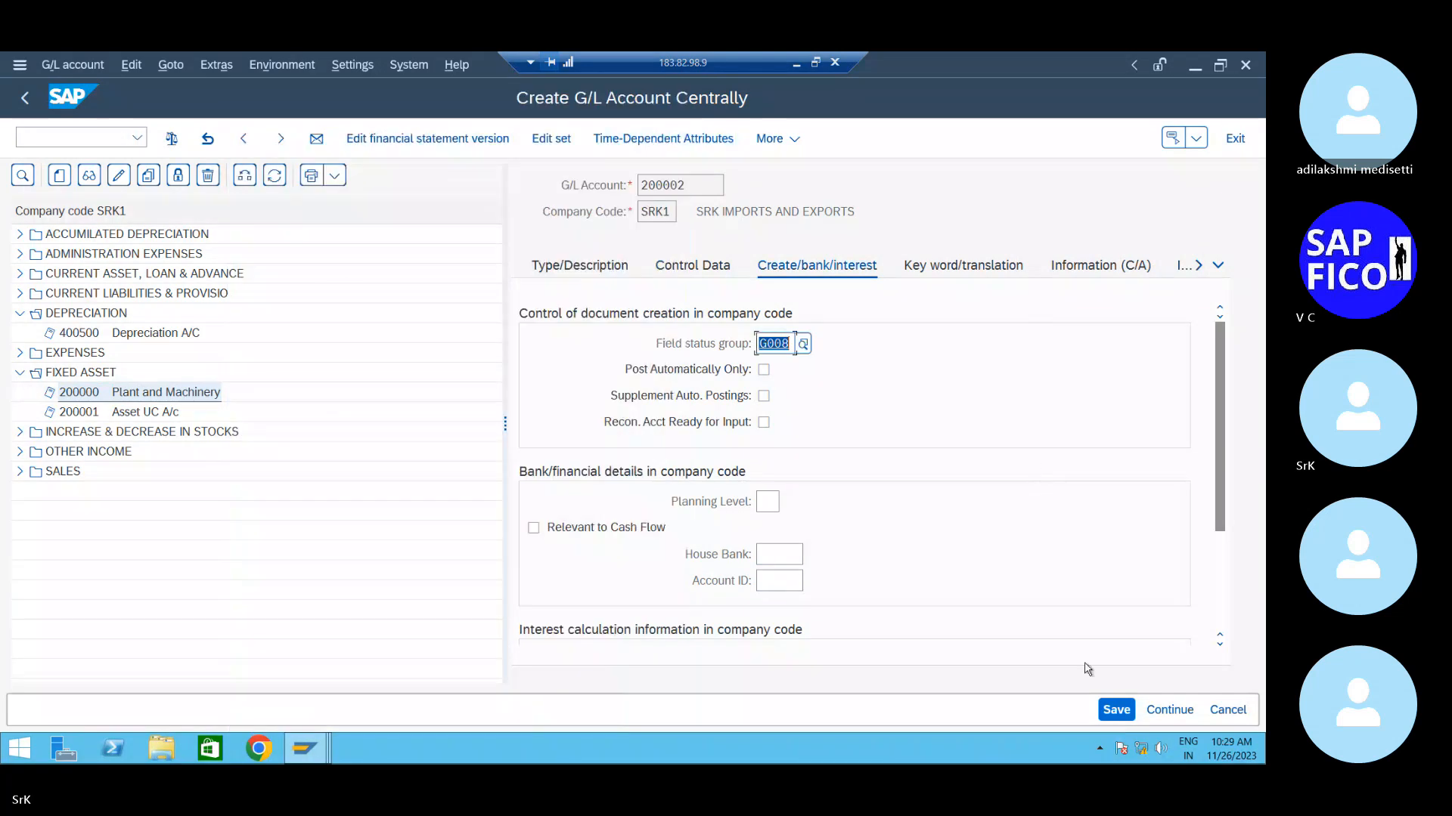
click(1115, 709)
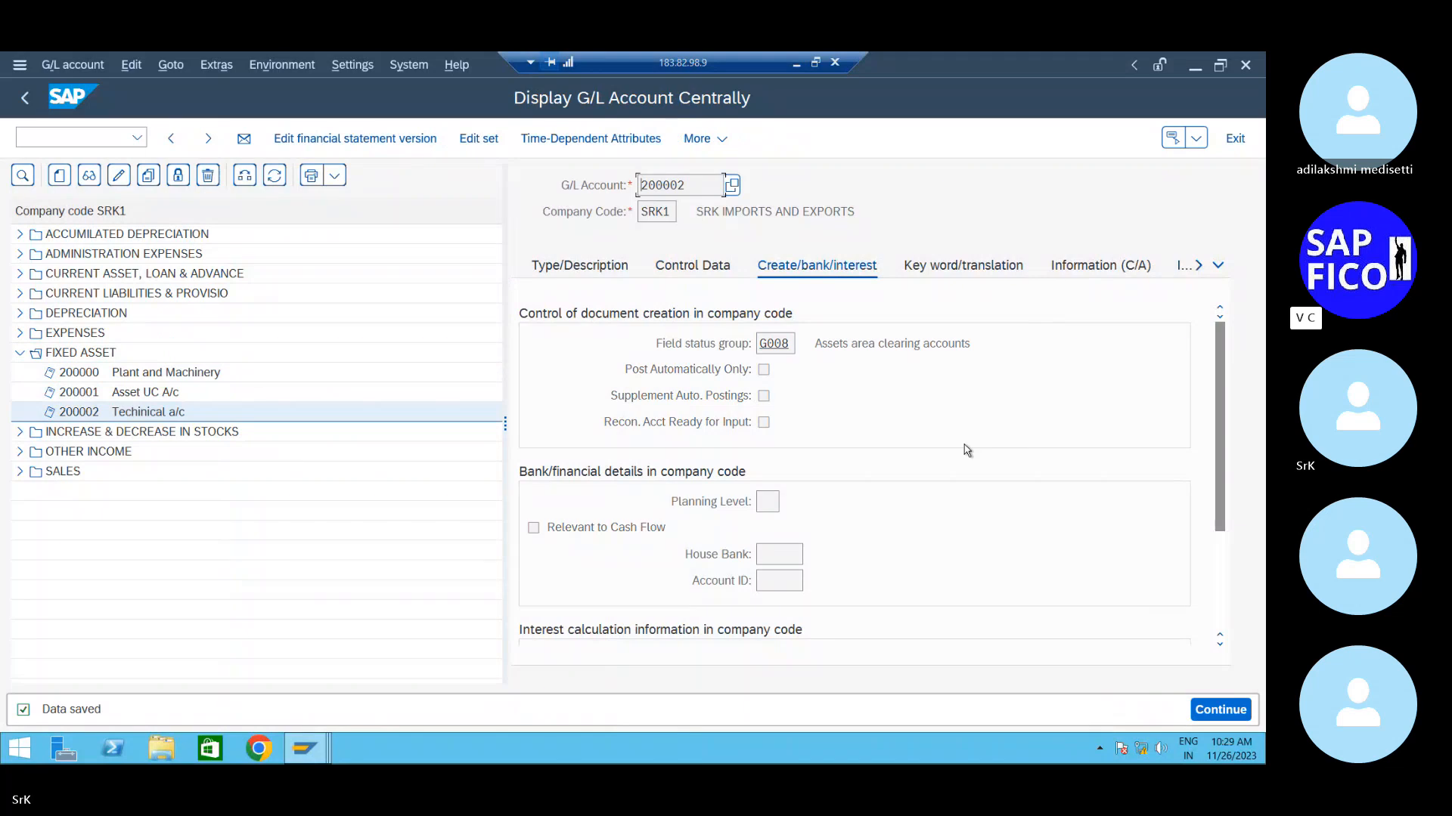
- Correct 200002's short text to 'Technical a/c', save, then open account 200000
click(585, 269)
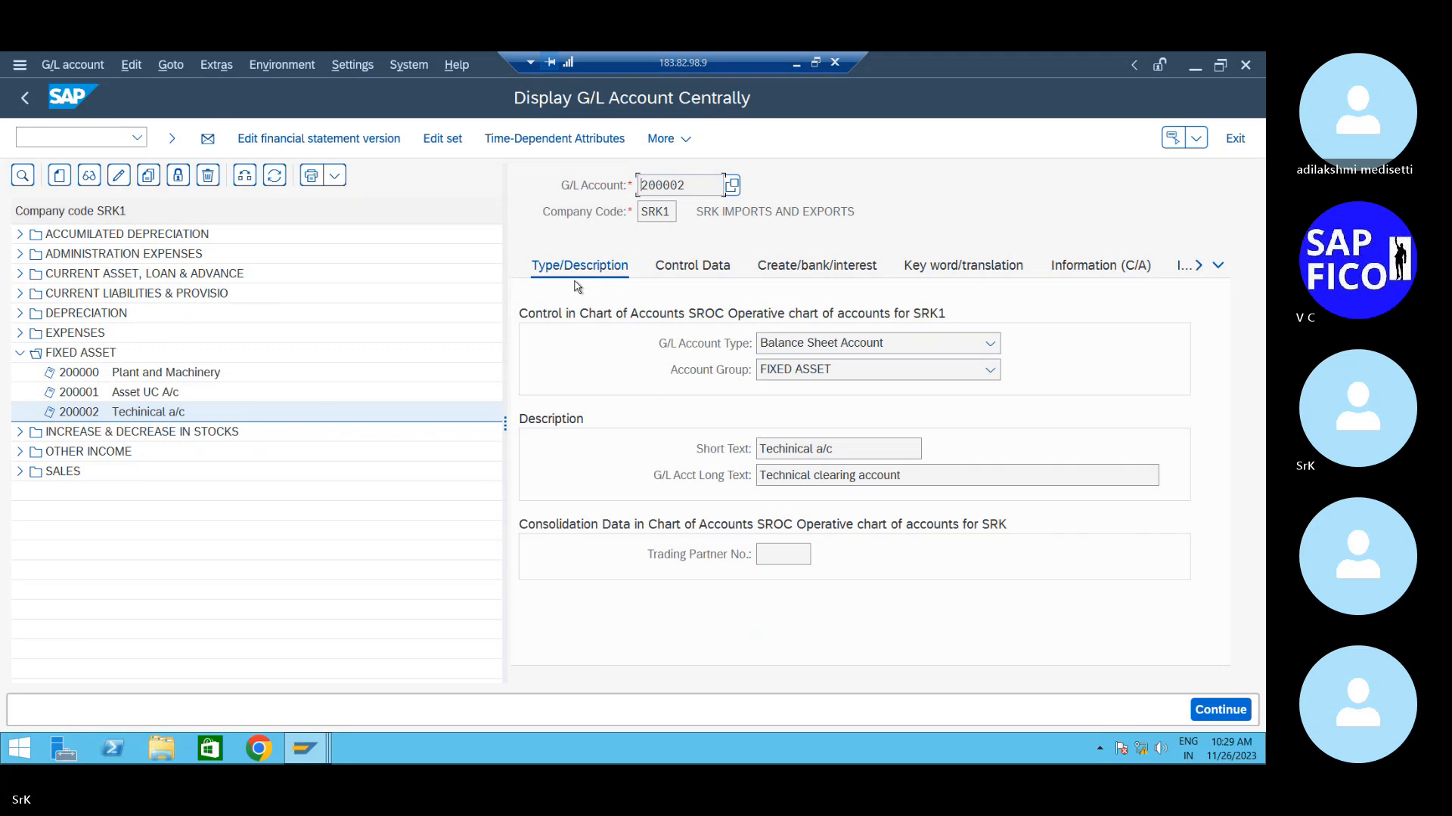
click(119, 175)
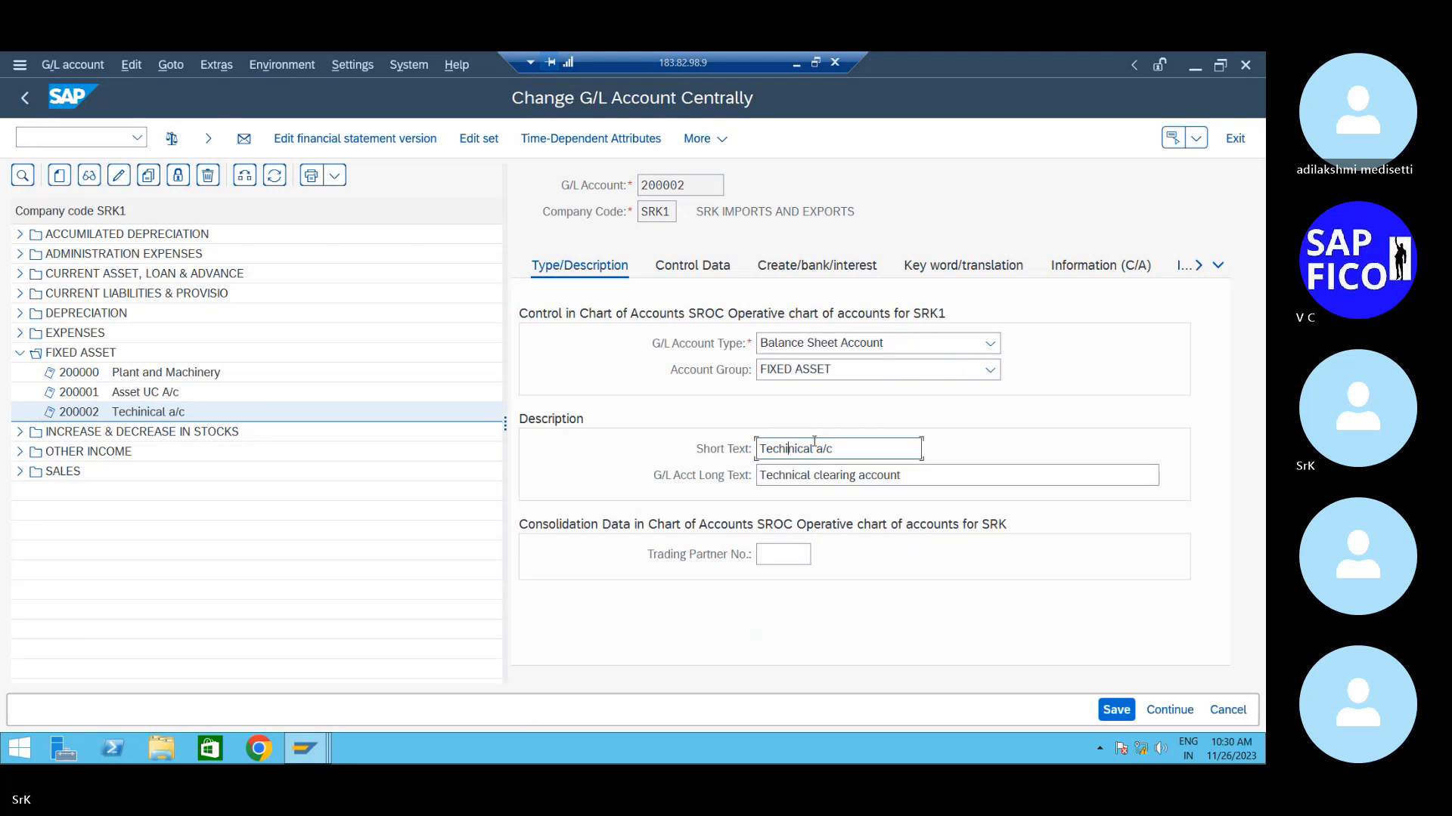
key(BackSpace)
click(1117, 710)
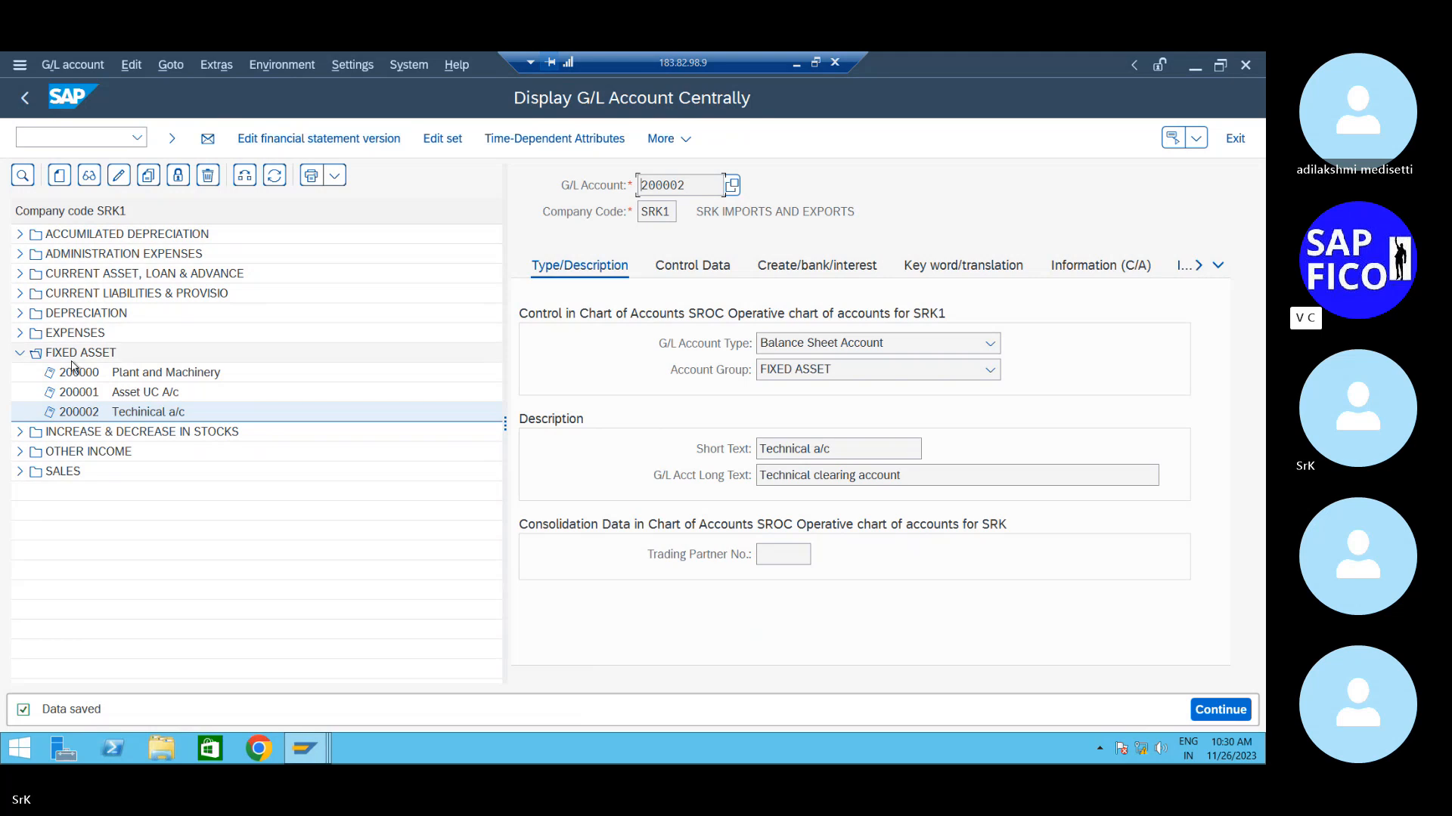
double_click(117, 374)
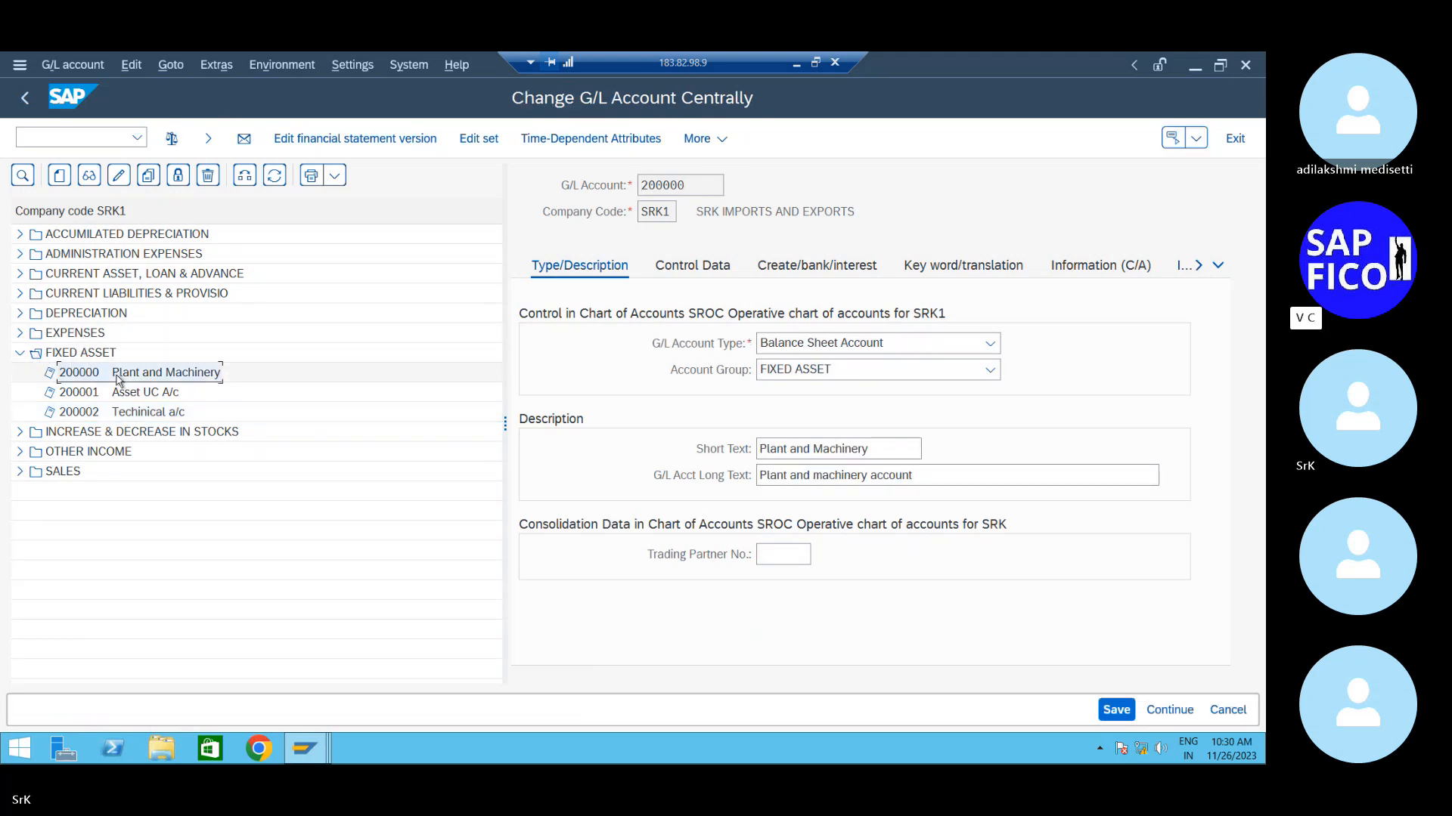
- Review account 200000's control data: its sort key and empty reconciliation account type
click(724, 276)
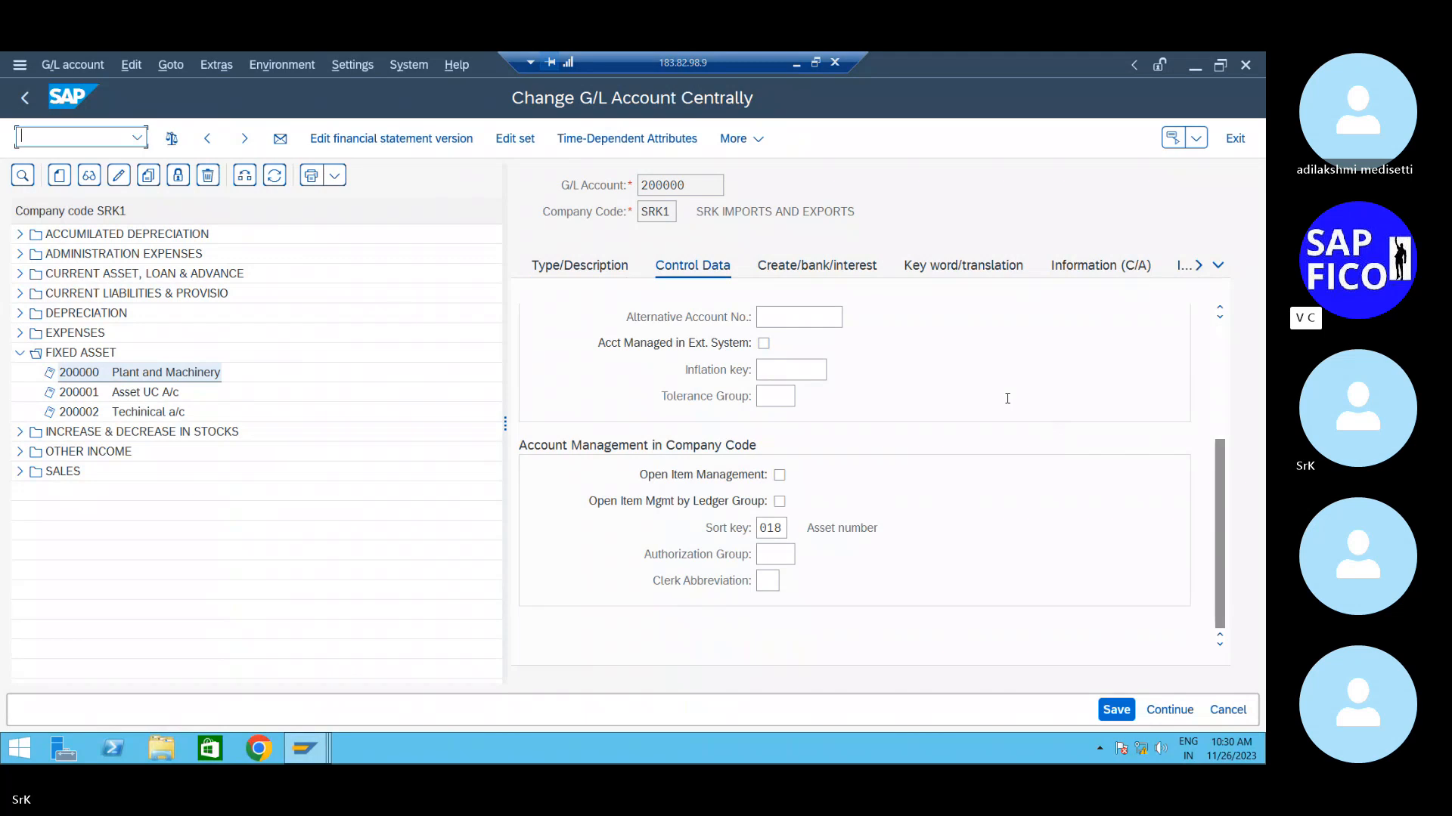
scroll(1009, 405, up, 3)
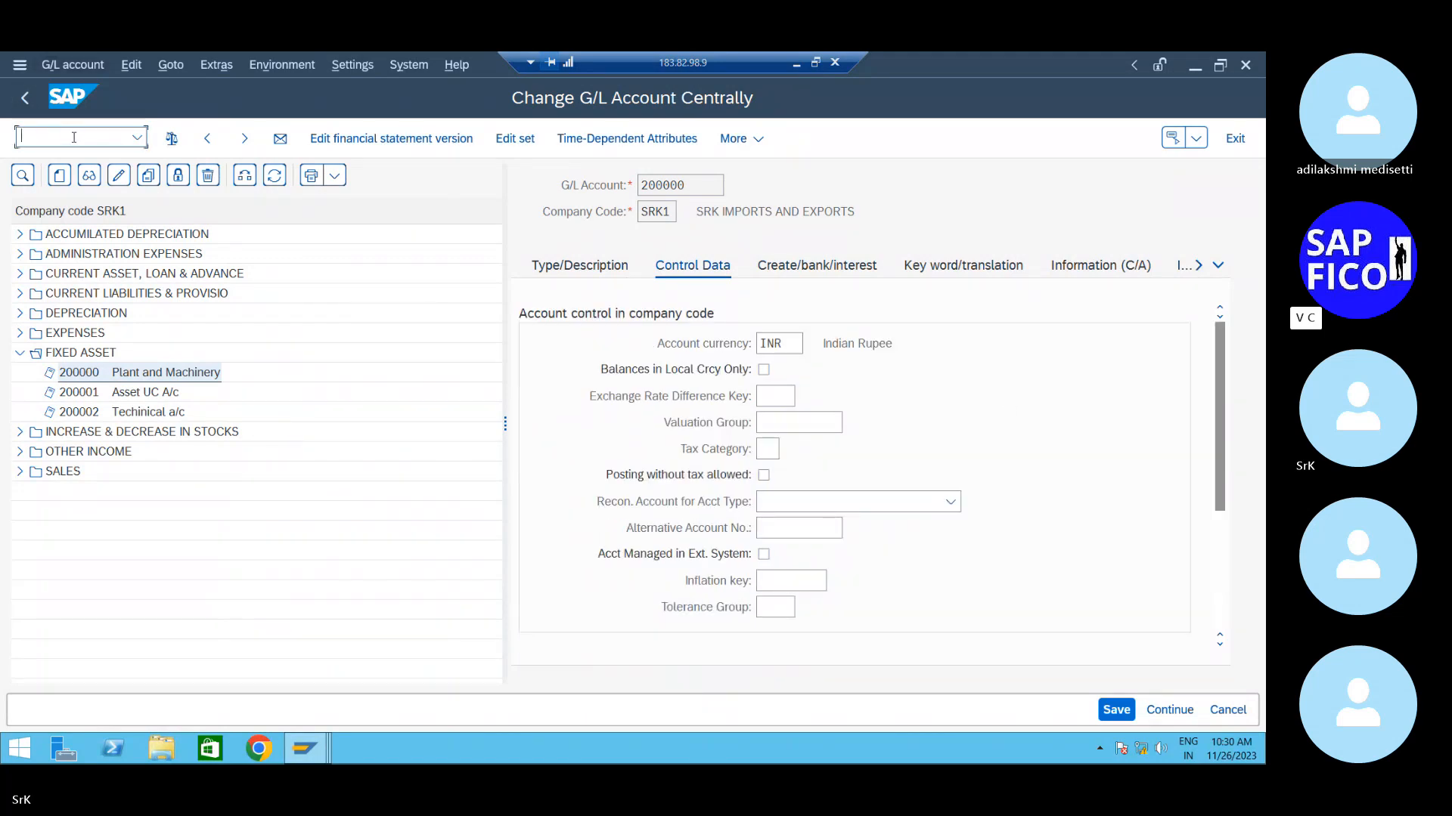
text(/n)
- Launch GSP_LZ2 to classify G/L accounts for document splitting under chart of accounts SROC
text(gsp_lz2)
key(Return)
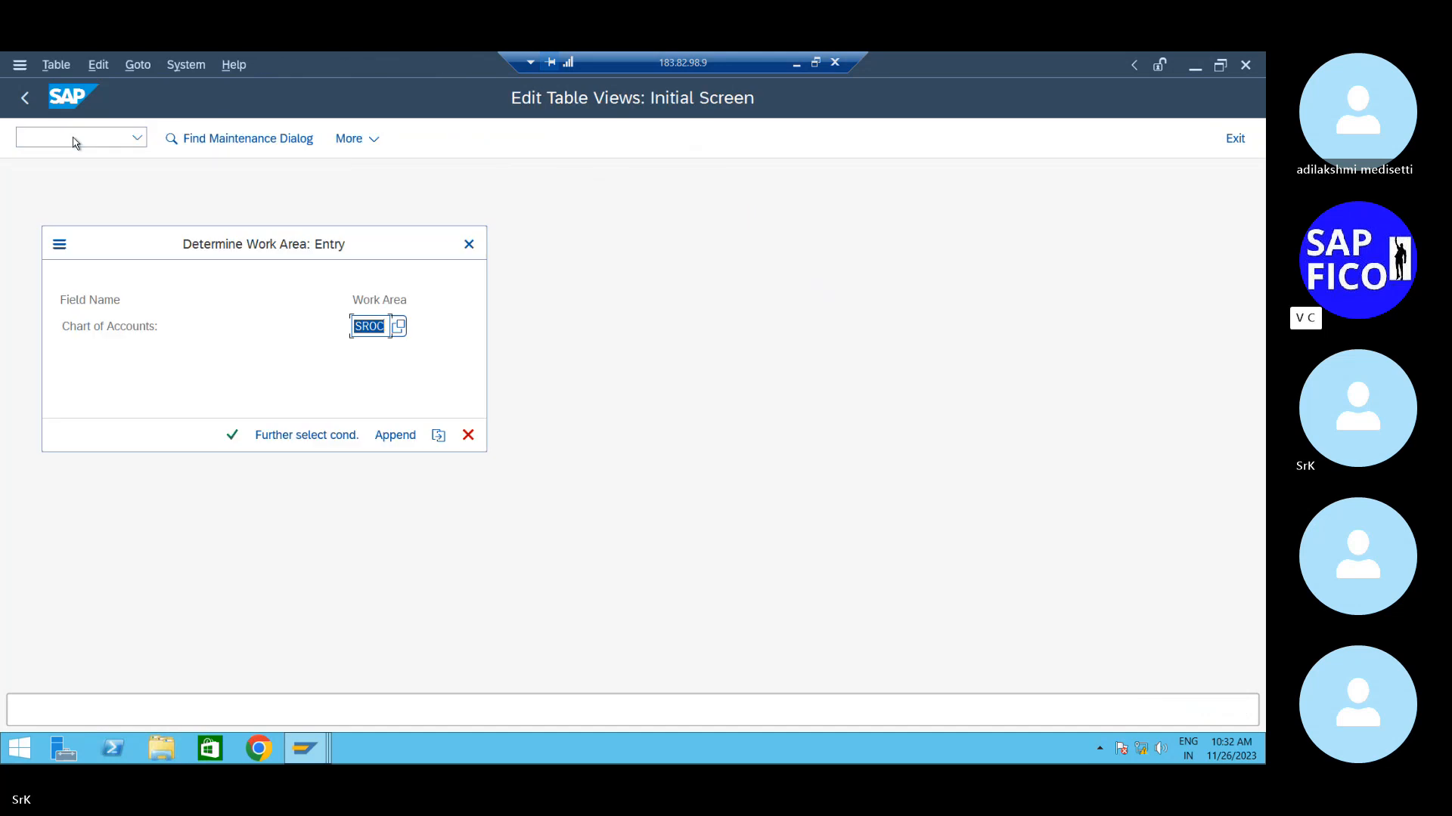
click(232, 435)
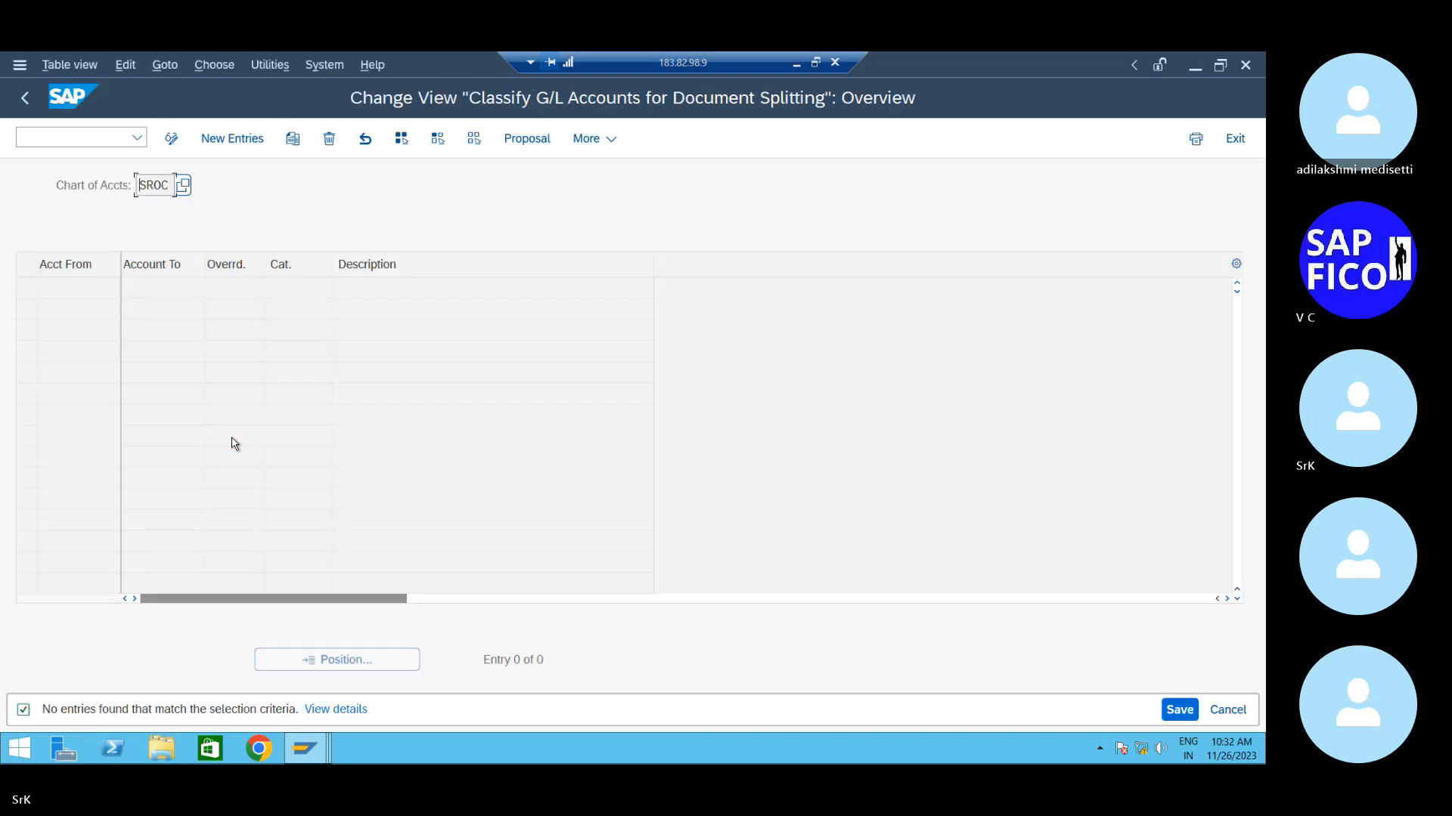